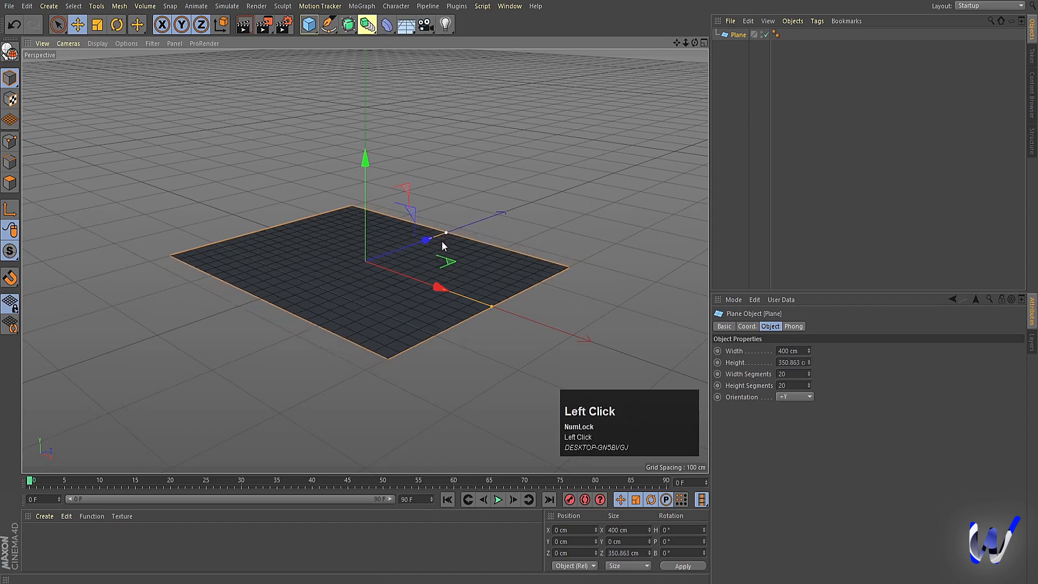
# Step: Narrow the plane to a height of about 67 cm and stretch its width to about 1244 cm
pyautogui.scroll(-2, 400, 284)
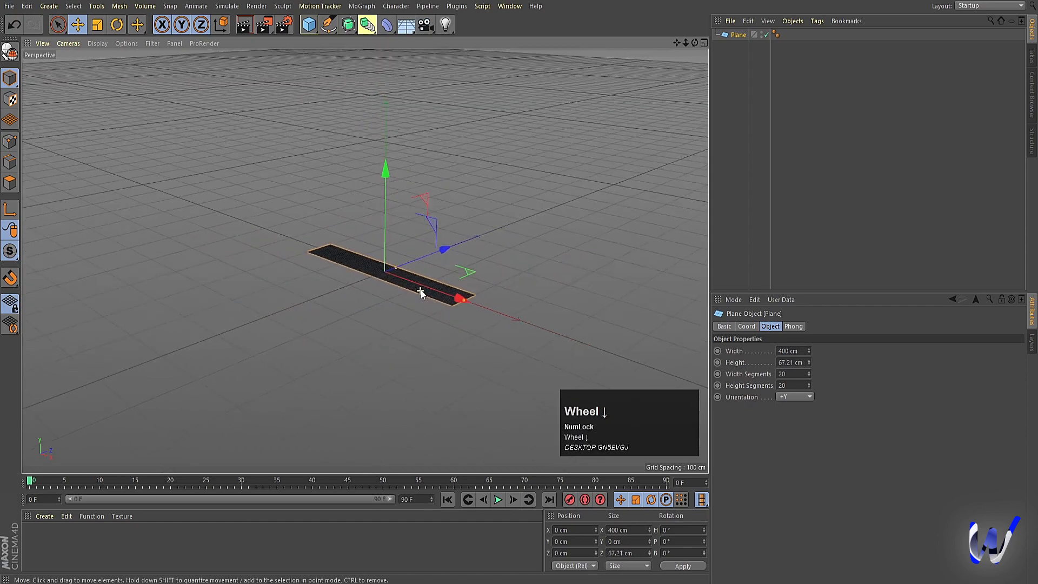
pyautogui.moveTo(465, 303); pyautogui.dragTo(609, 355)
pyautogui.scroll(-3, 494, 313)
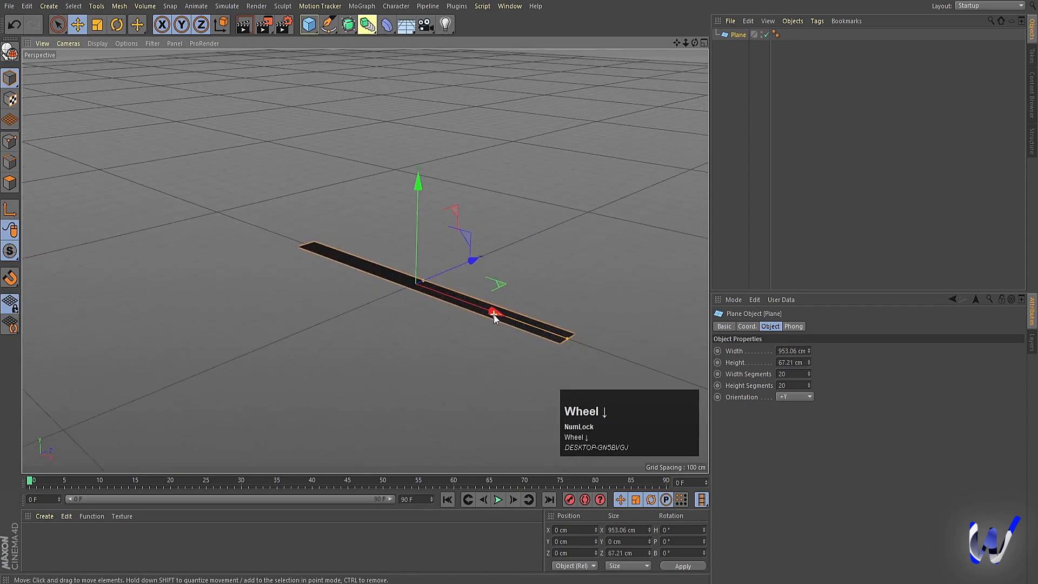
pyautogui.keyDown('alt'); pyautogui.moveTo(490, 315); pyautogui.dragTo(589, 335); pyautogui.keyUp('alt')
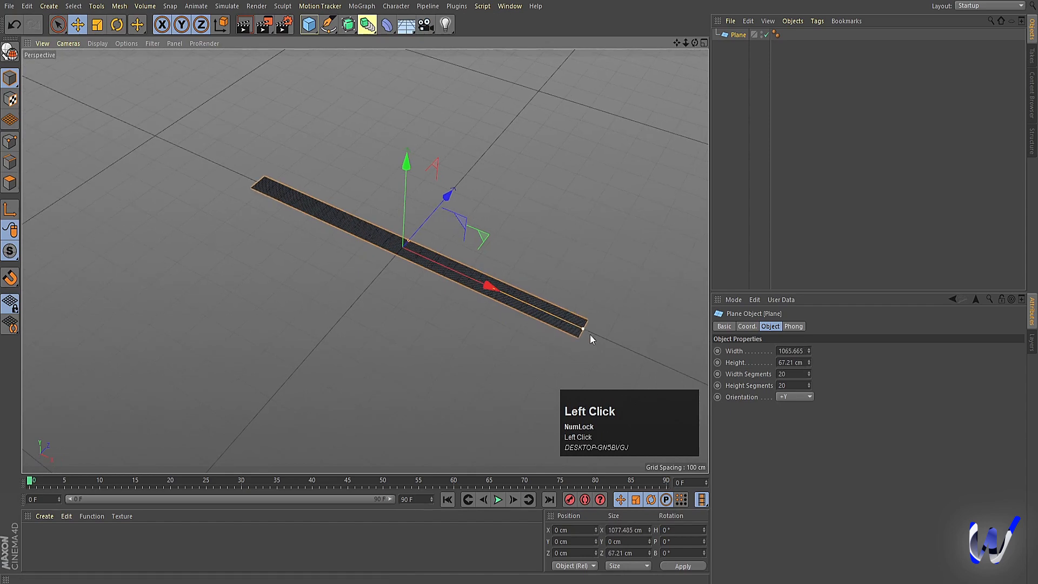
# Step: Stretch the plane's width to about 4861 cm in the top view, forming a very long strip
pyautogui.middleClick(534, 234)
pyautogui.middleClick(564, 163)
pyautogui.scroll(-3, 511, 229)
pyautogui.scroll(-3, 511, 228)
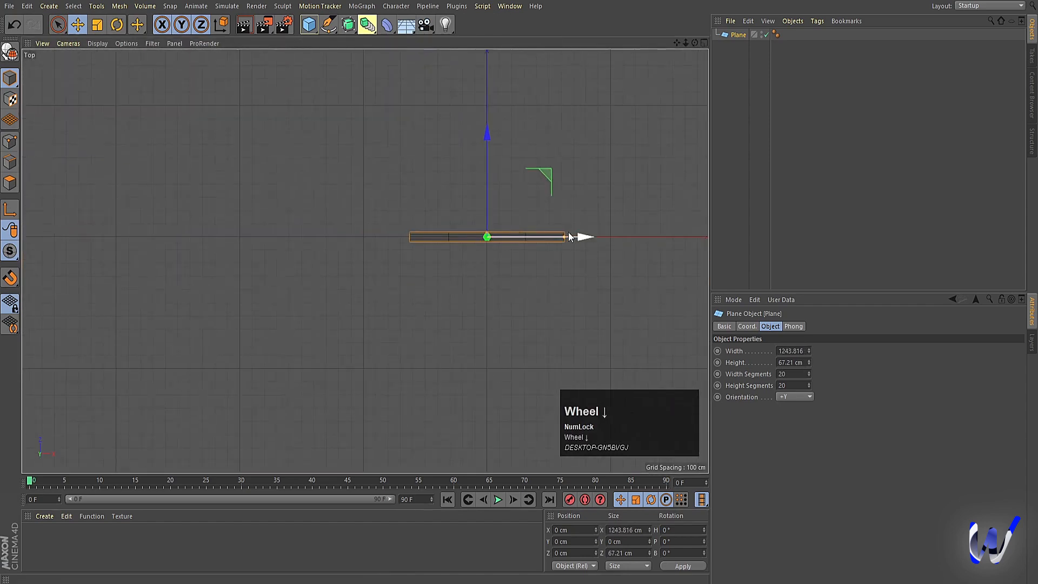
pyautogui.moveTo(562, 238); pyautogui.dragTo(788, 237)
pyautogui.keyDown('alt'); pyautogui.moveTo(572, 246); pyautogui.dragTo(433, 248, button='middle'); pyautogui.keyUp('alt')
pyautogui.middleClick(433, 247)
pyautogui.middleClick(304, 179)
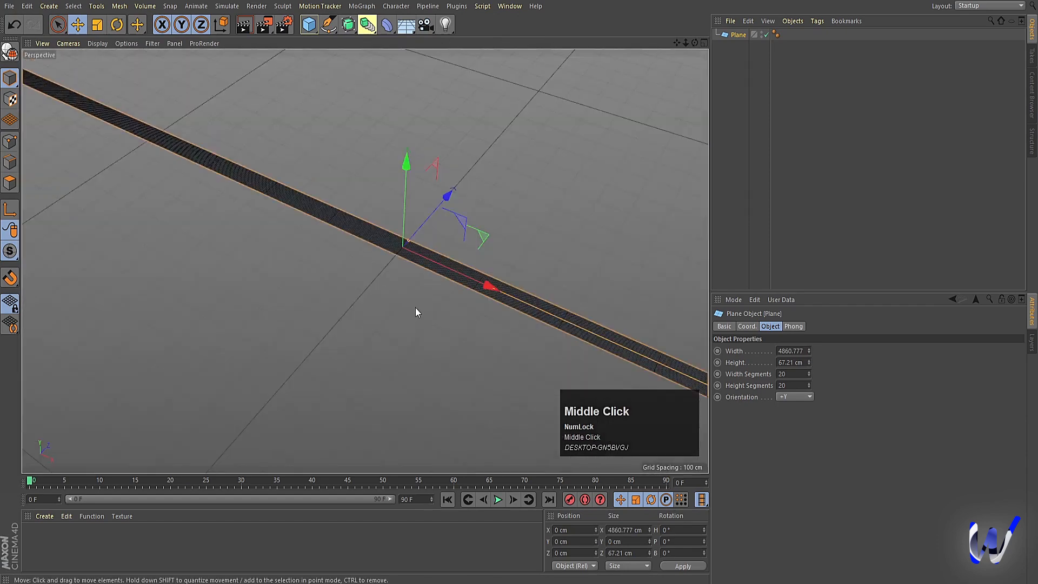
# Step: Reduce the plane's width segments to 19 and its height segments to 2
pyautogui.scroll(6, 420, 292)
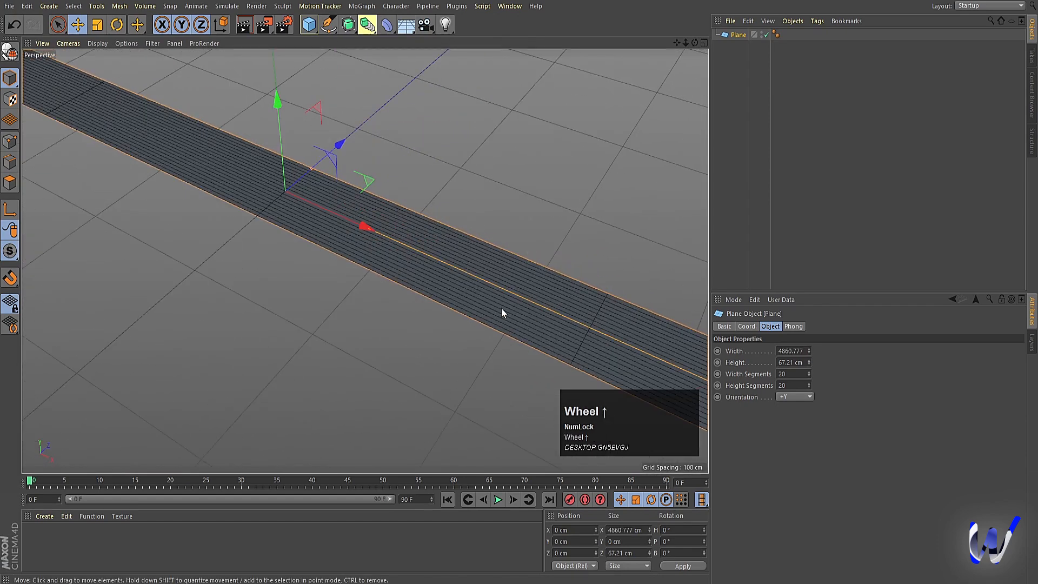
pyautogui.click(808, 375)
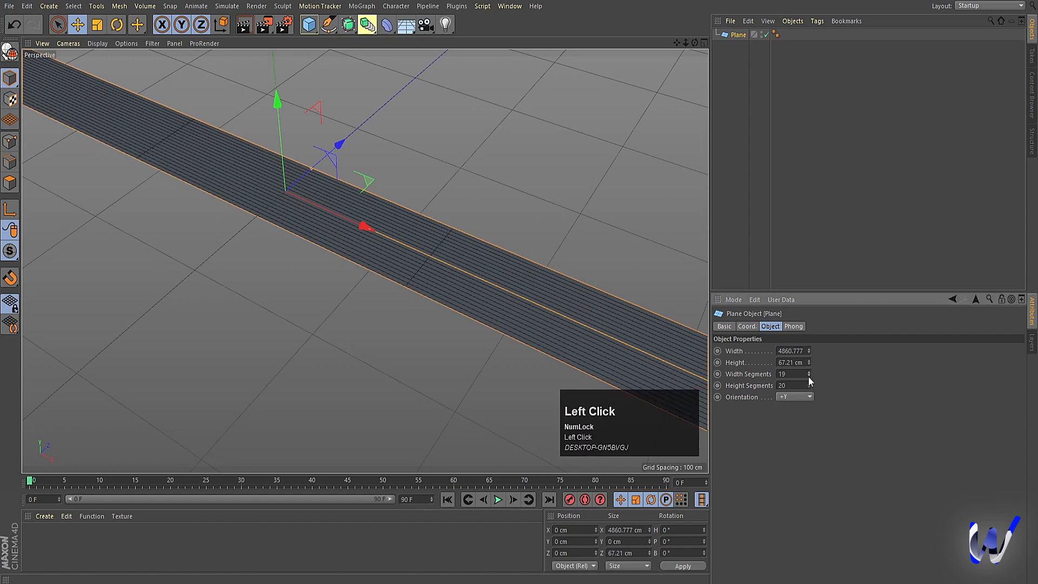
pyautogui.moveTo(810, 388); pyautogui.dragTo(809, 388)
pyautogui.scroll(-3, 349, 264)
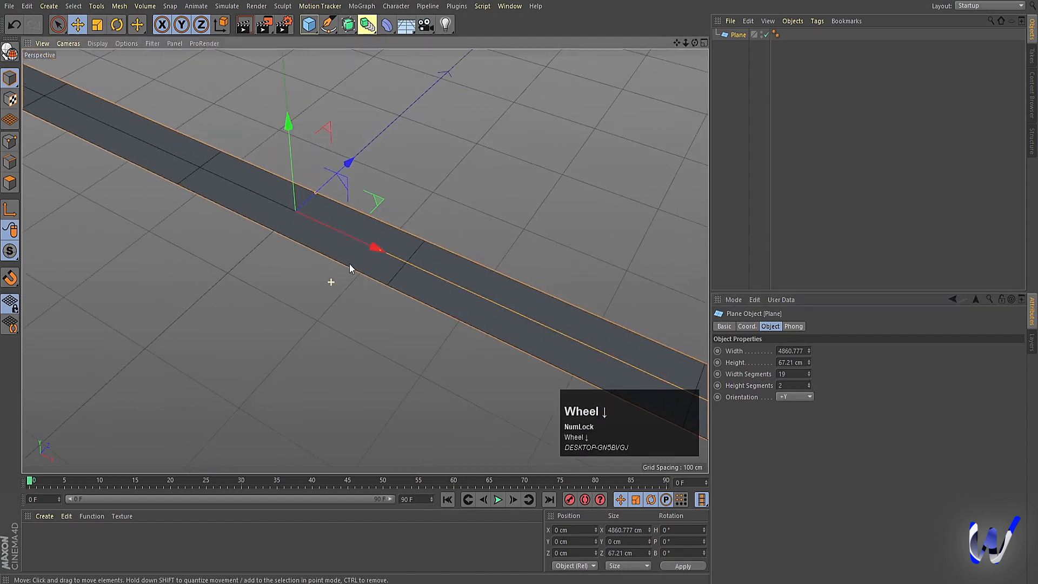
pyautogui.scroll(-5, 349, 264)
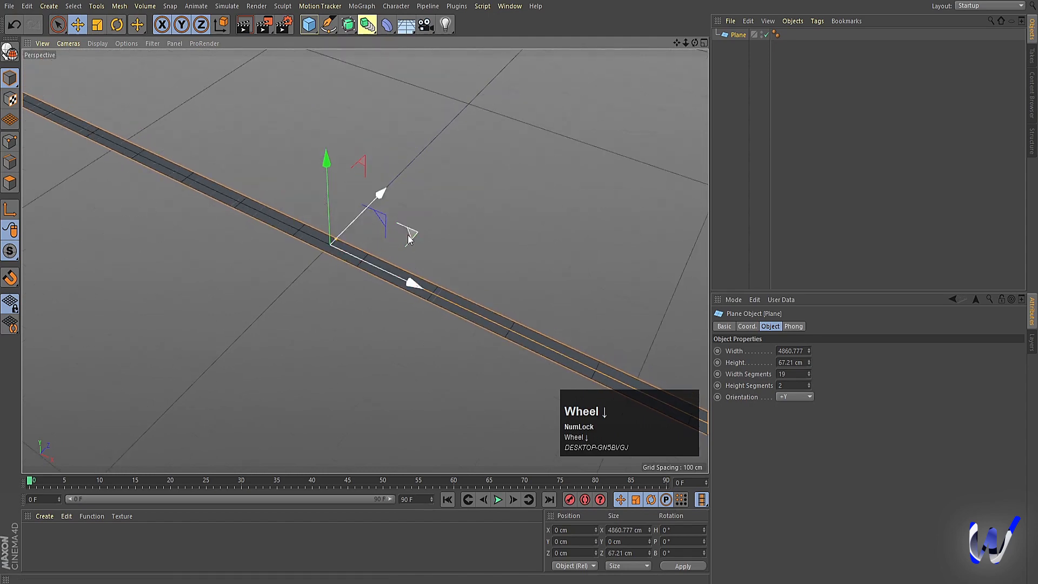
# Step: Try a single height segment on the plane and restore two height segments
pyautogui.click(756, 373)
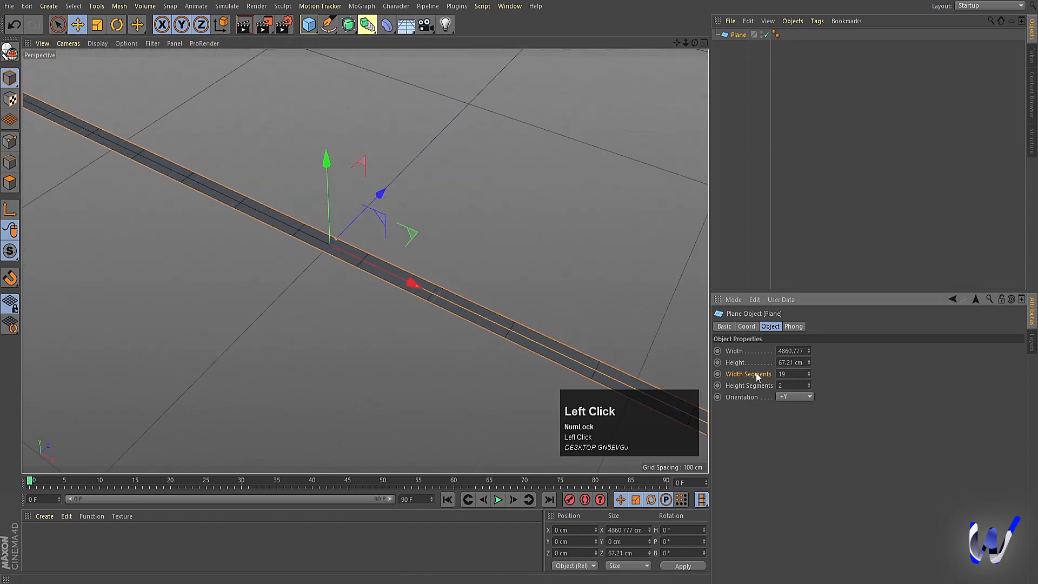
pyautogui.scroll(5, 573, 366)
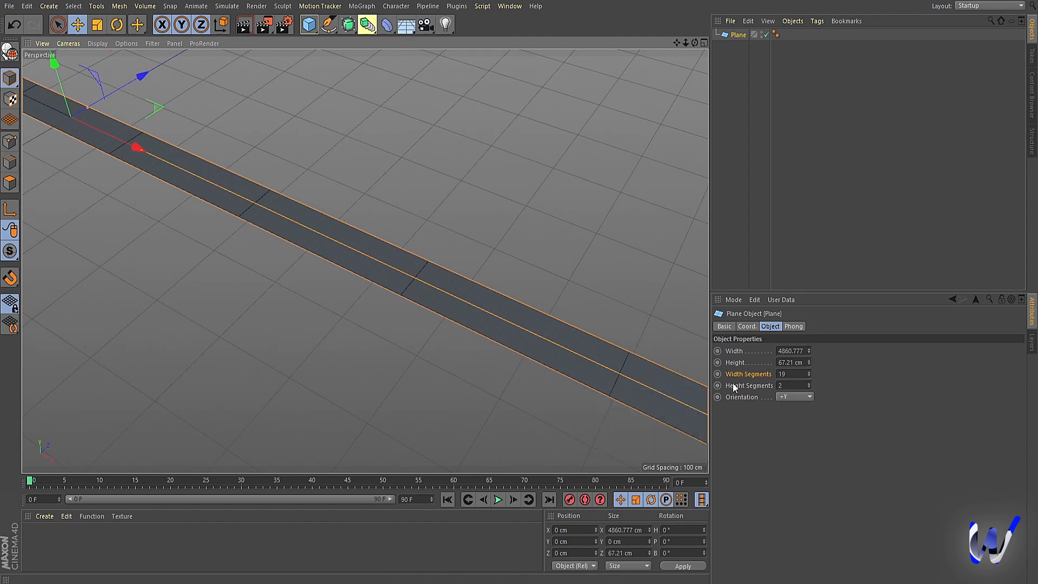
pyautogui.click(755, 385)
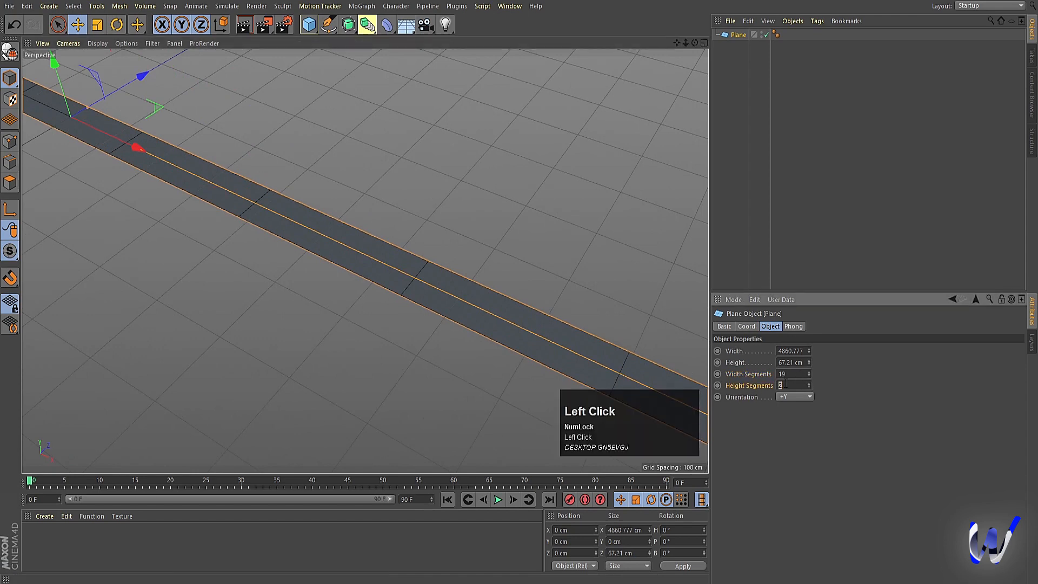
pyautogui.write('1')
pyautogui.press('Return')
pyautogui.click(558, 289)
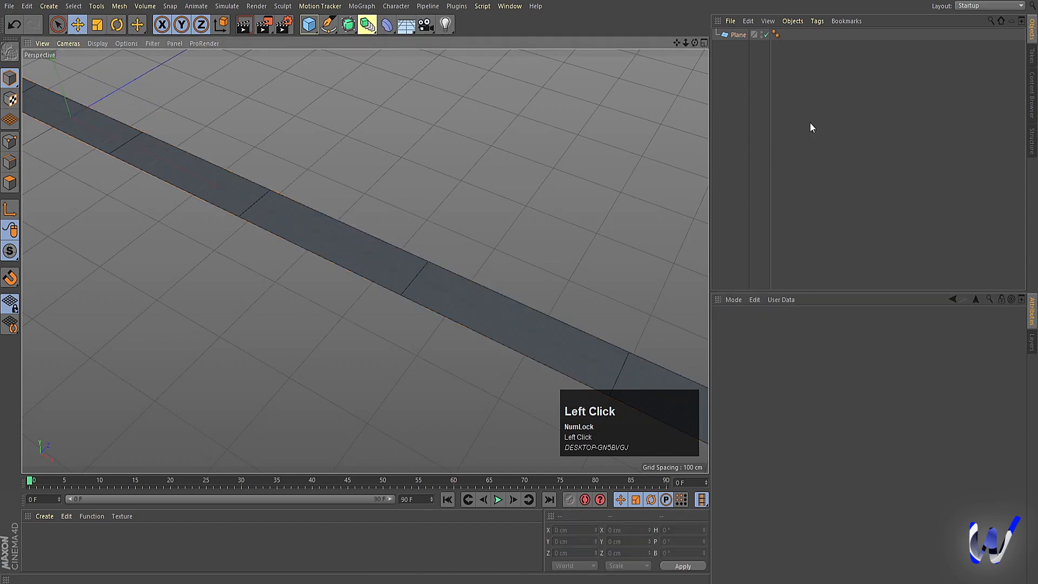
pyautogui.click(736, 34)
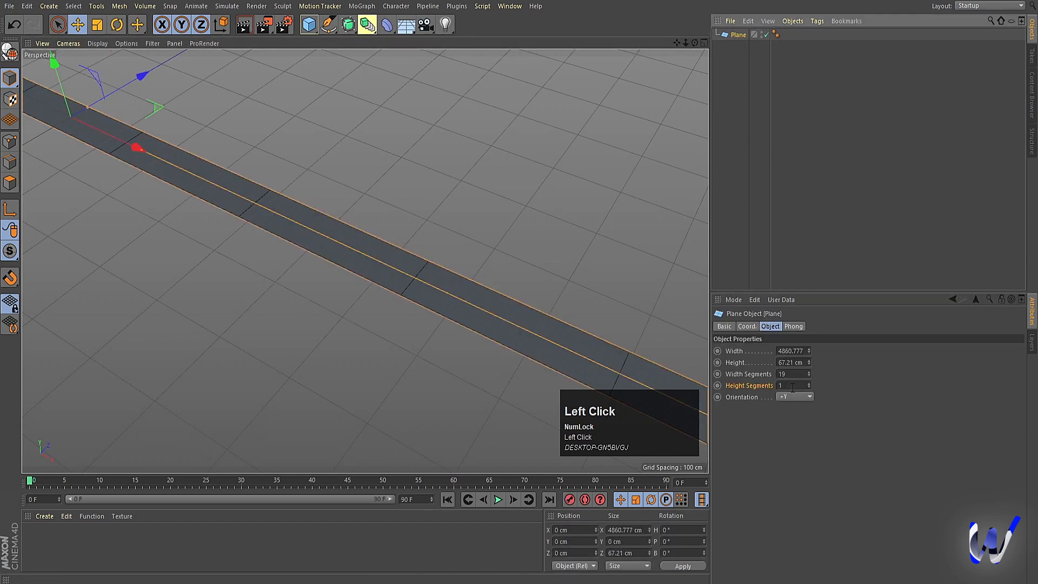
pyautogui.click(813, 237)
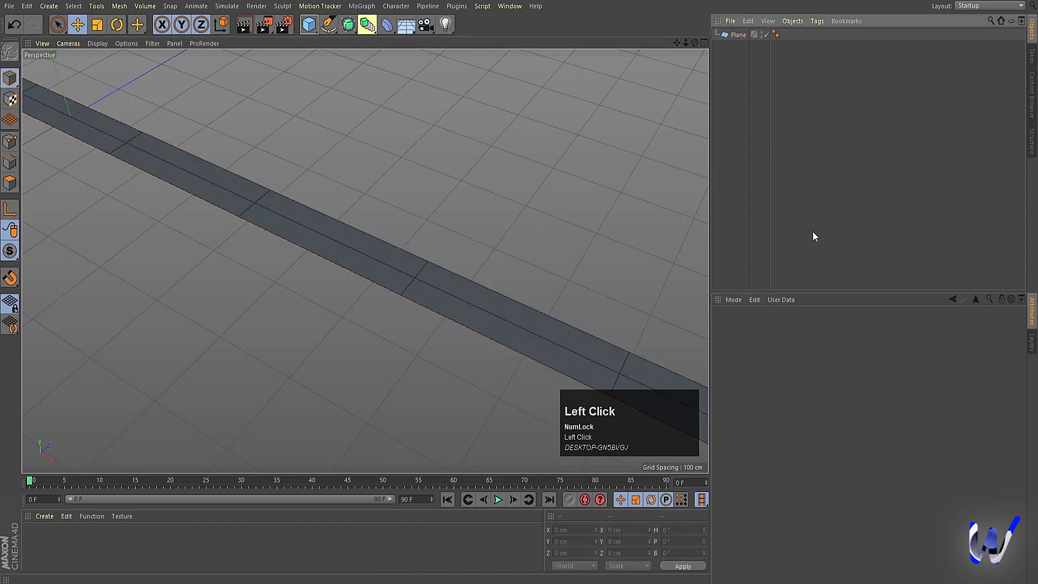
# Step: Set the plane's width segments to 60
pyautogui.click(740, 34)
pyautogui.click(806, 373)
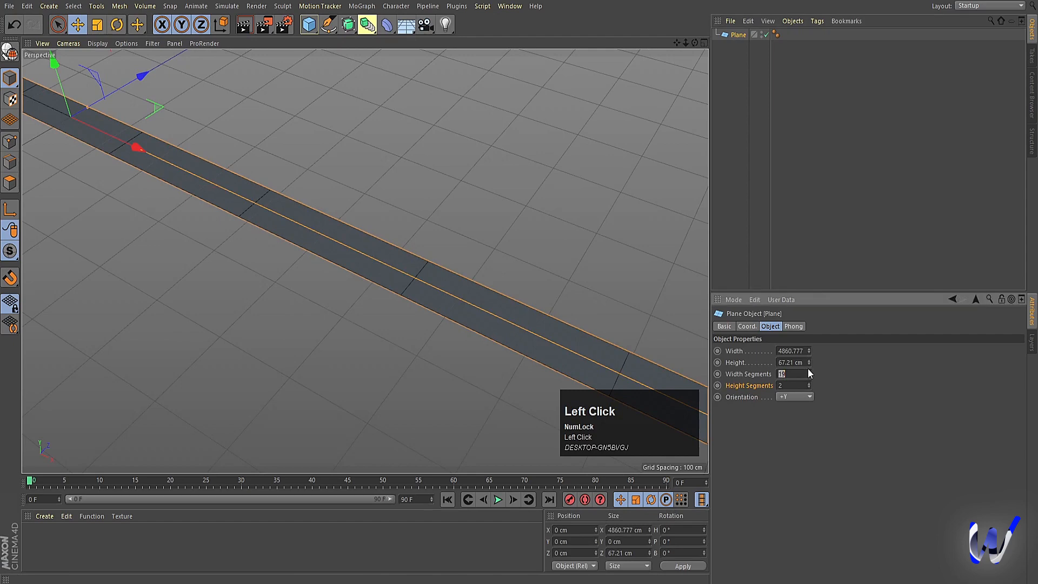
pyautogui.write('60')
pyautogui.press('Return')
pyautogui.scroll(-6, 413, 275)
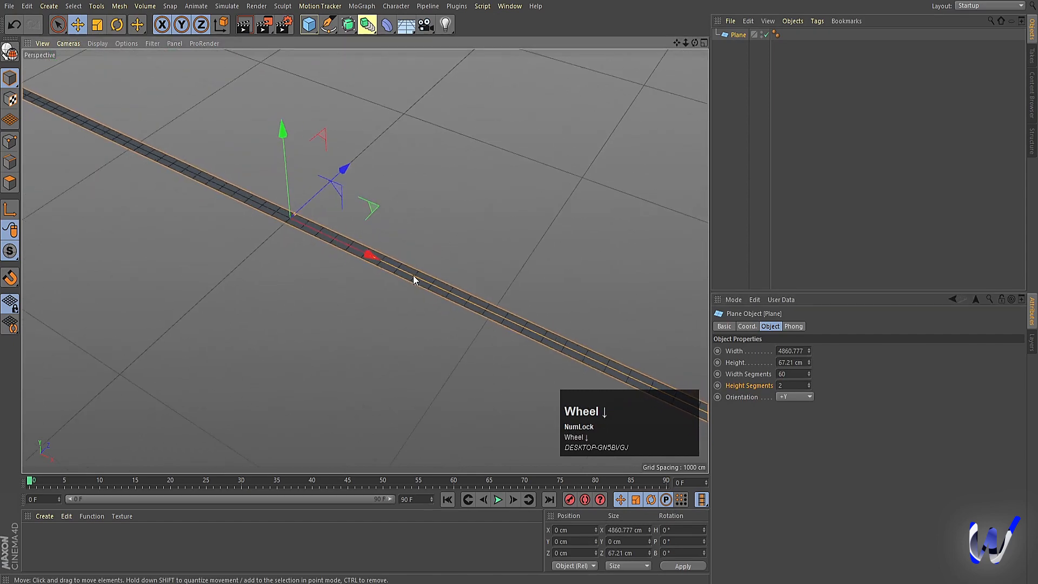
pyautogui.scroll(-5, 413, 274)
# Step: Set the plane's width segments to 100 and convert the plane into an editable polygon object
pyautogui.click(795, 373)
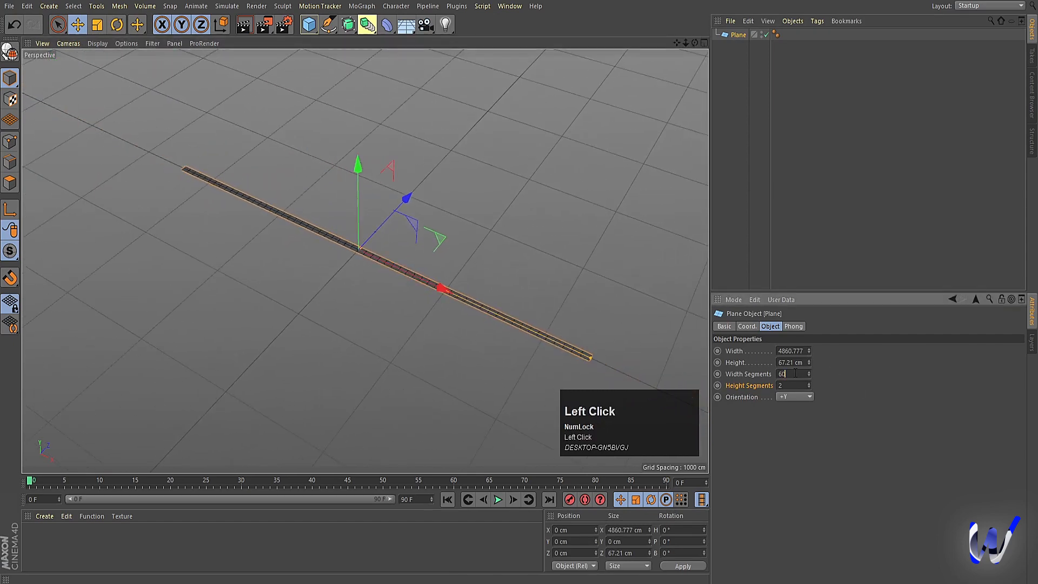
pyautogui.write('100')
pyautogui.press('Return')
pyautogui.scroll(-2, 567, 308)
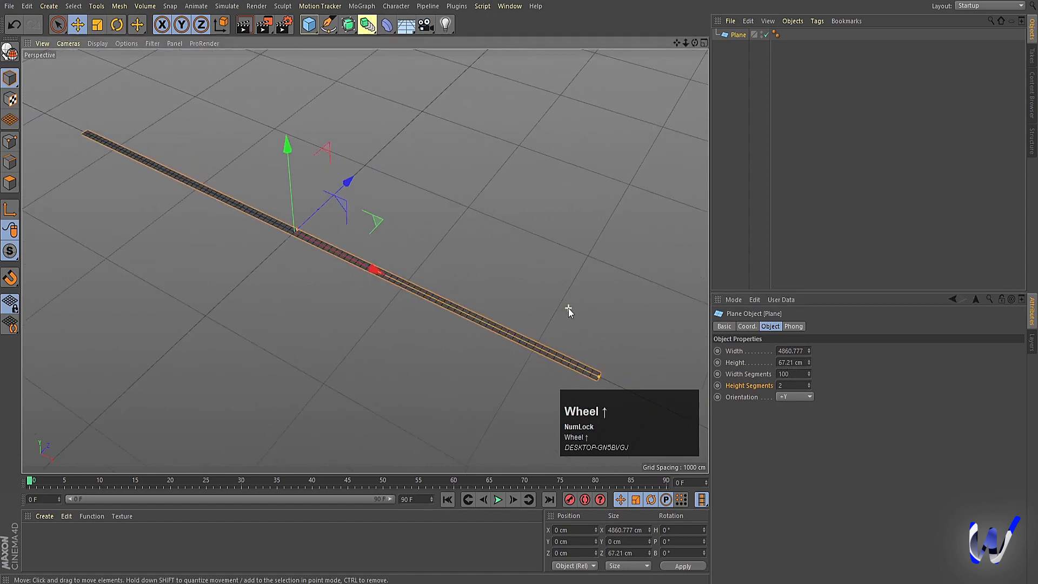
pyautogui.click(875, 178)
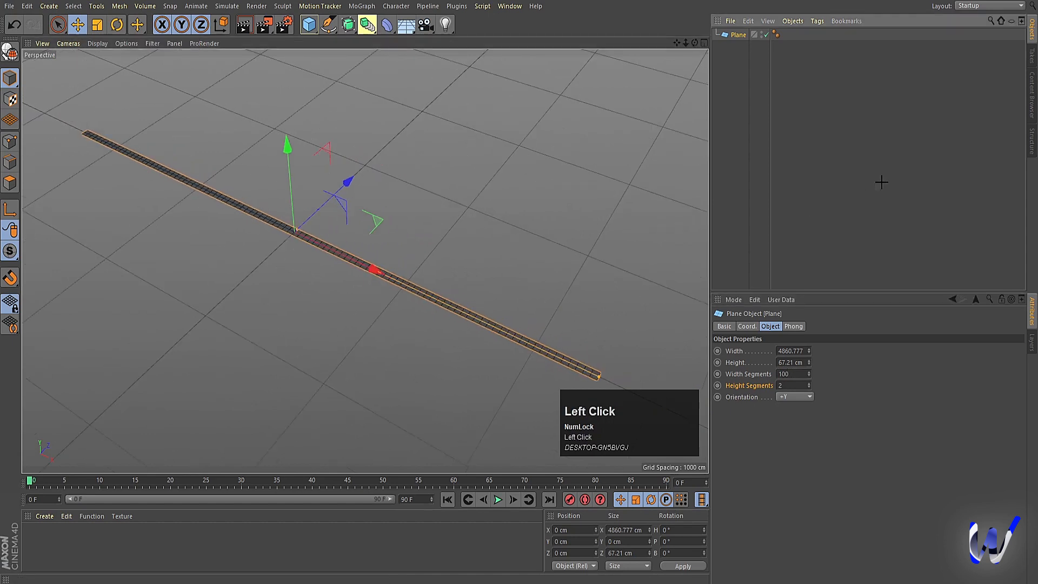
pyautogui.click(737, 34)
pyautogui.press('c')
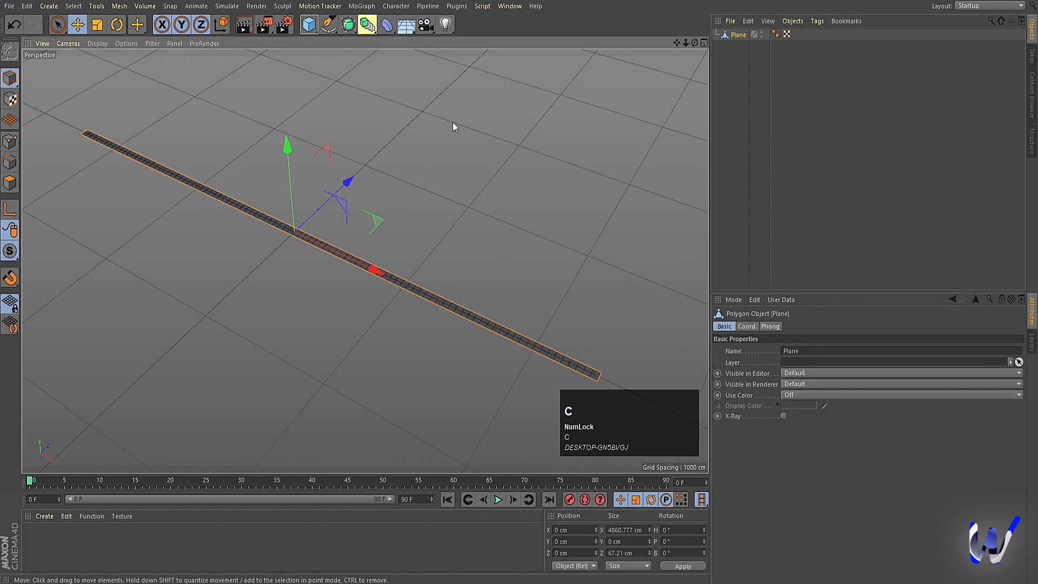
# Step: In the top view, move the middle point of the strip's positive X end outward to about X 2793 cm, forming a pointed tip
pyautogui.middleClick(510, 278)
pyautogui.middleClick(554, 172)
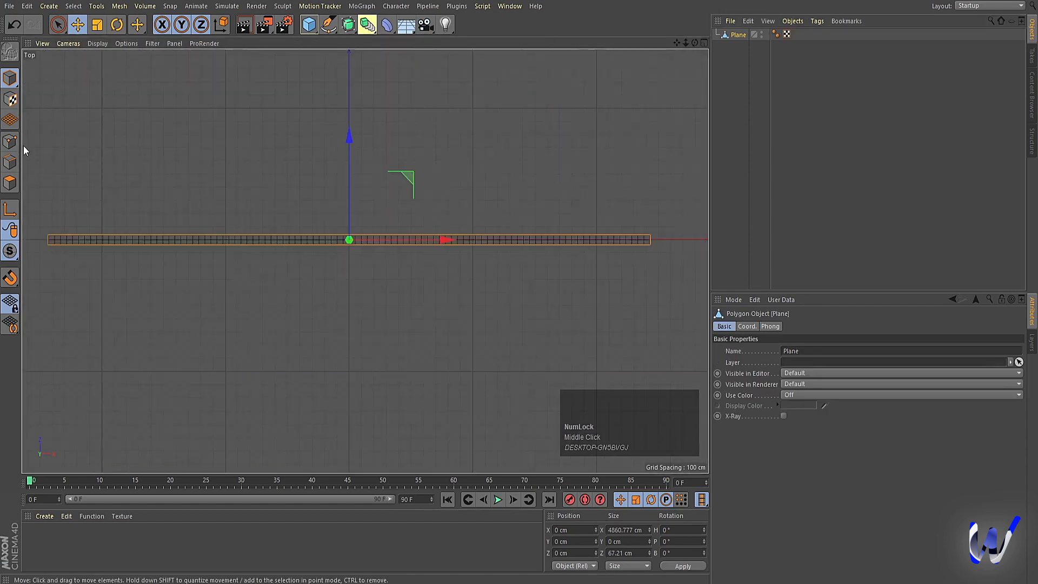
pyautogui.click(10, 142)
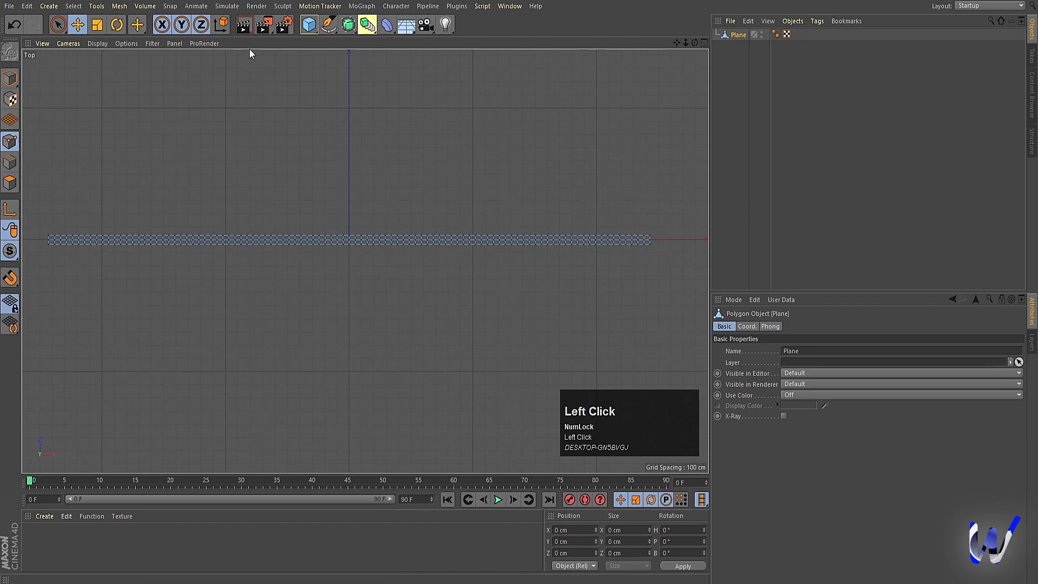
pyautogui.click(649, 240)
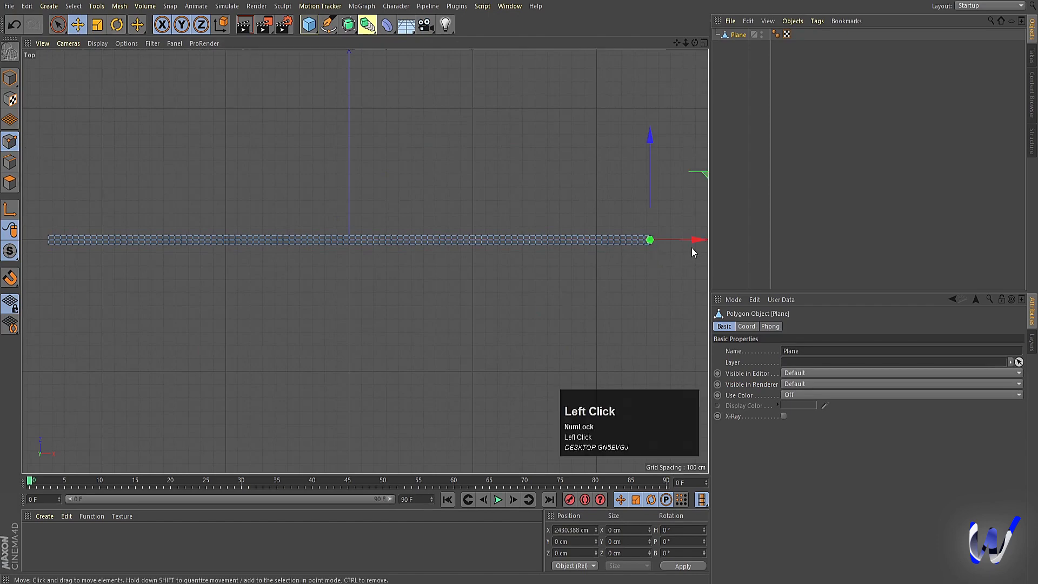
pyautogui.moveTo(692, 238); pyautogui.dragTo(736, 238)
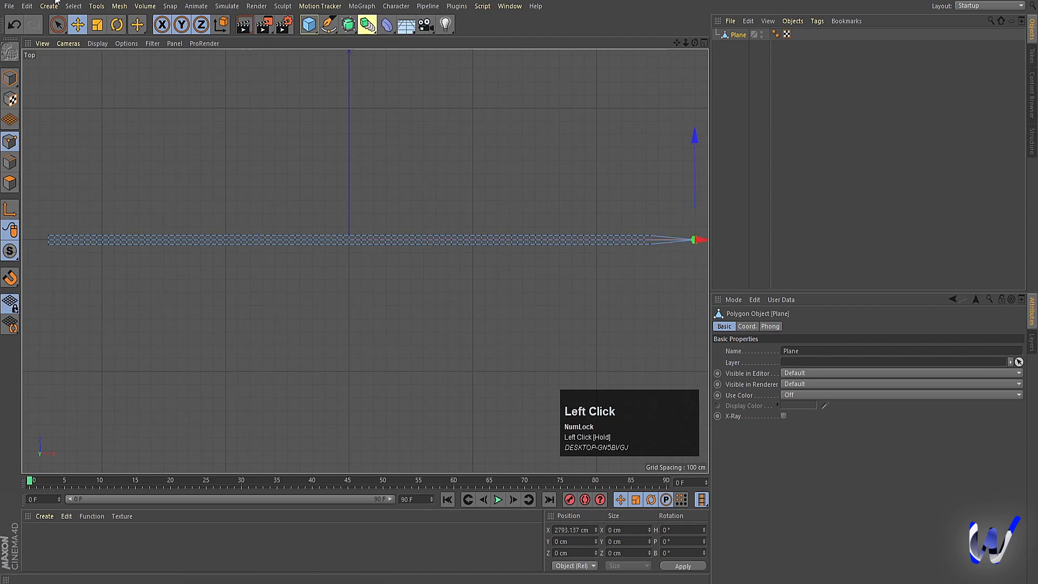
pyautogui.click(10, 77)
pyautogui.middleClick(410, 199)
pyautogui.middleClick(255, 112)
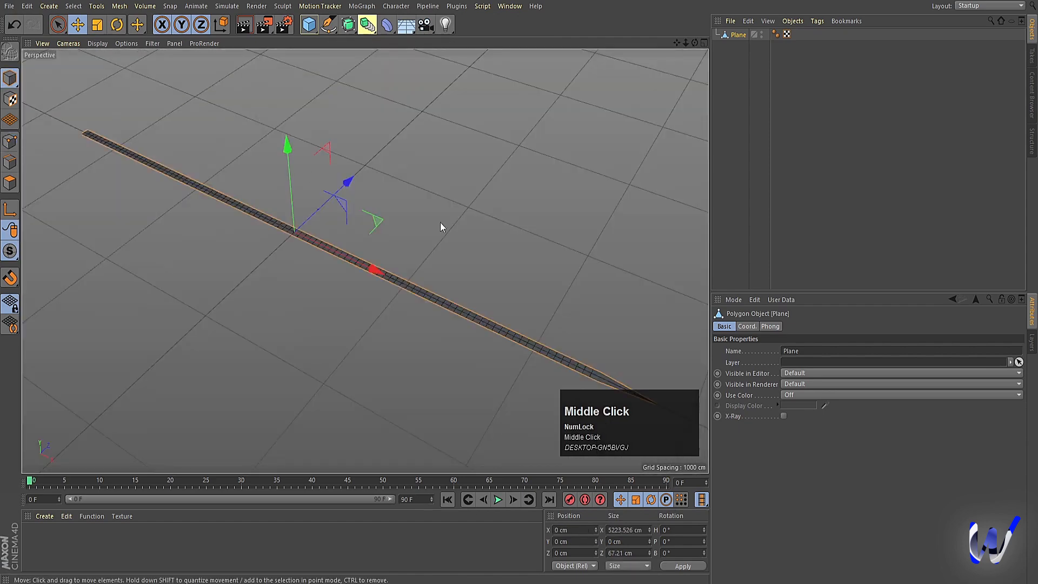
pyautogui.scroll(-2, 524, 244)
# Step: Rotate the plane about its Z axis until the strip stands vertically, and deselect it
pyautogui.click(738, 57)
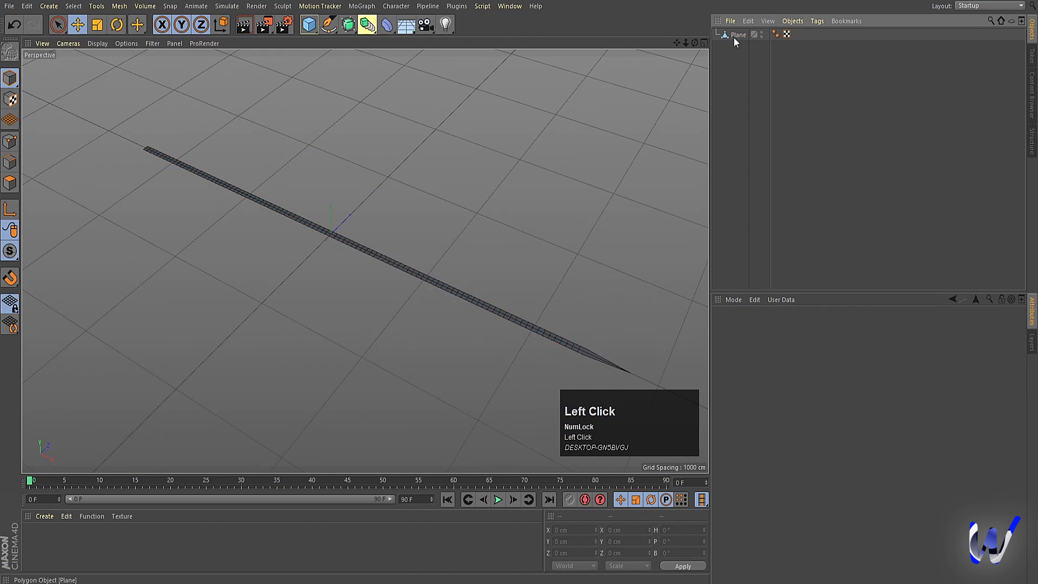
pyautogui.click(734, 36)
pyautogui.press('r')
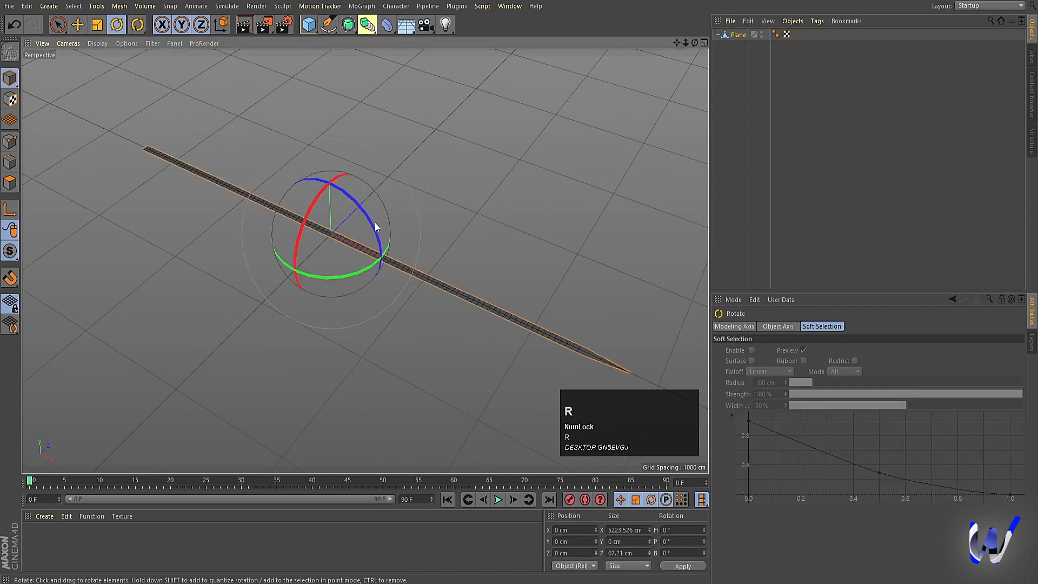
pyautogui.moveTo(375, 226); pyautogui.dragTo(294, 179)
pyautogui.click(783, 155)
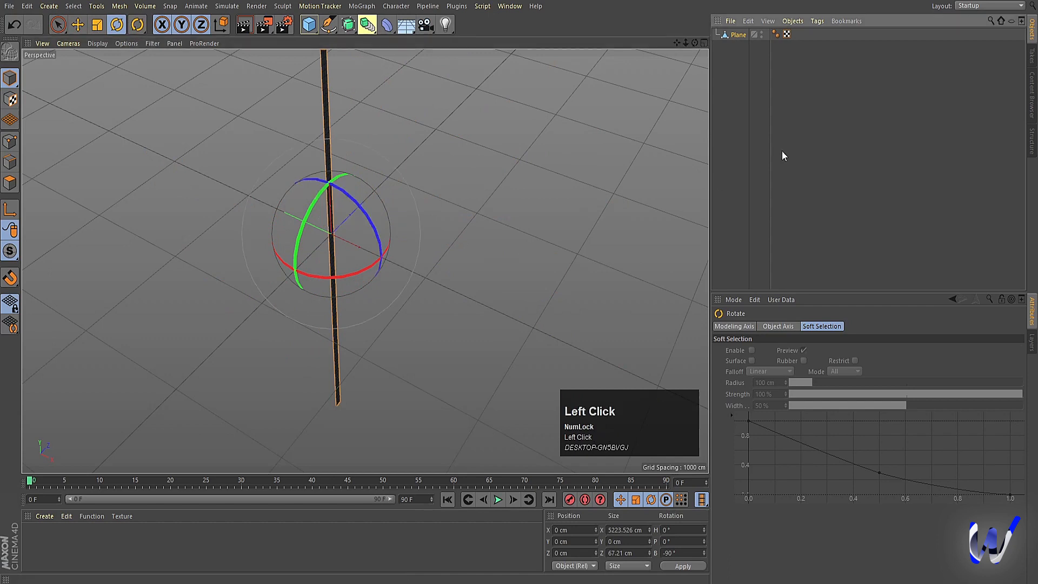
# Step: Add a Bend deformer as a child of the plane and fit it to its parent
pyautogui.click(386, 28)
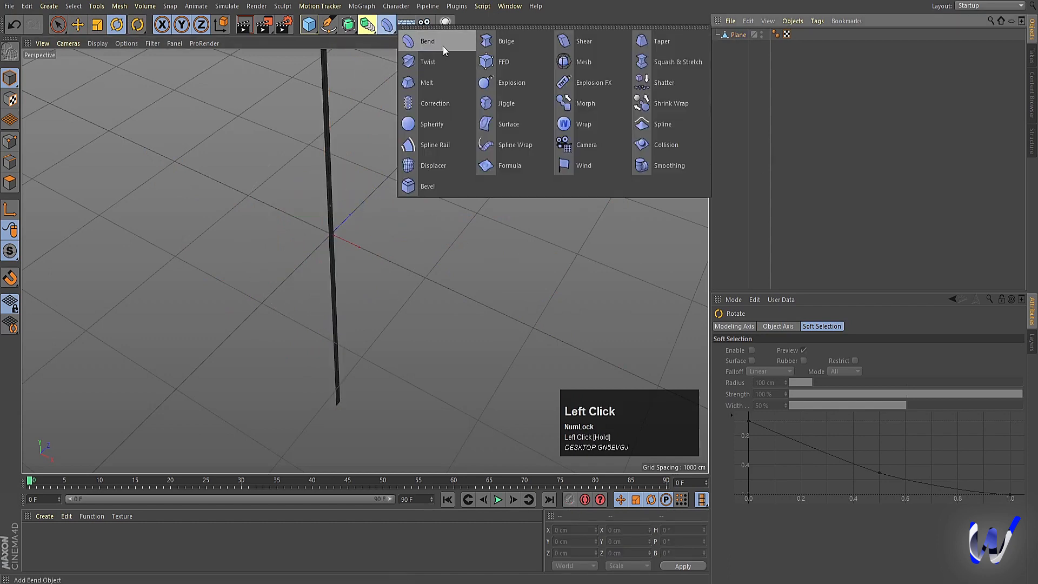
pyautogui.click(442, 47)
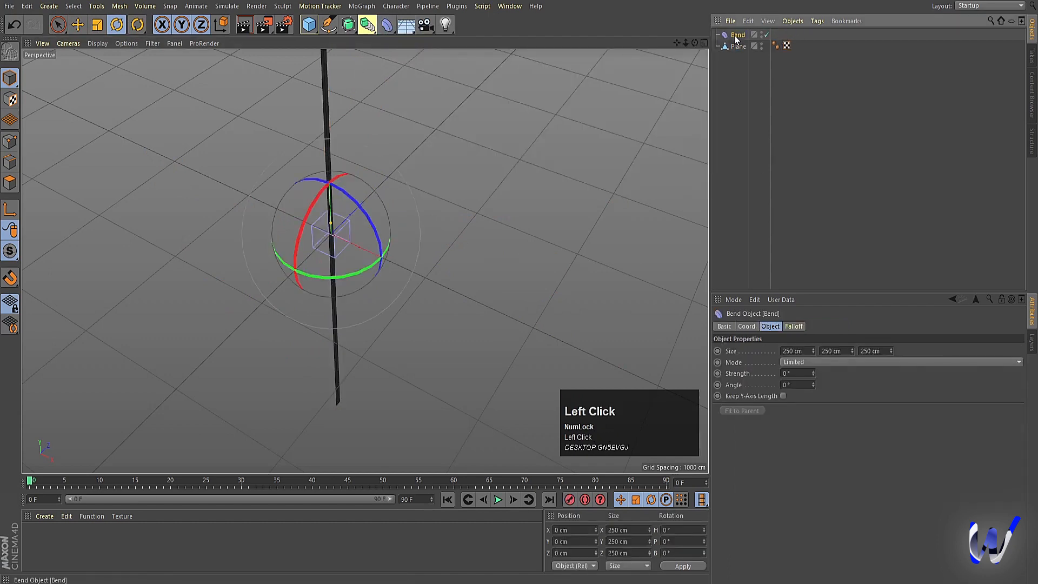
pyautogui.moveTo(735, 39); pyautogui.dragTo(739, 46)
pyautogui.click(728, 410)
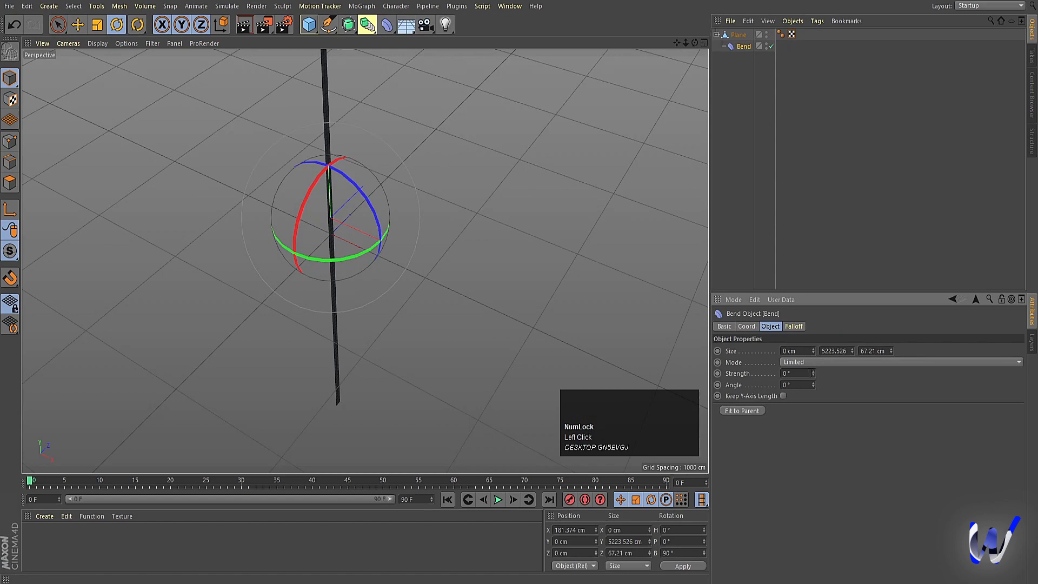
# Step: Increase the Bend deformer's strength to about 207° so the strip curls into an arch
pyautogui.moveTo(814, 371); pyautogui.dragTo(812, 346)
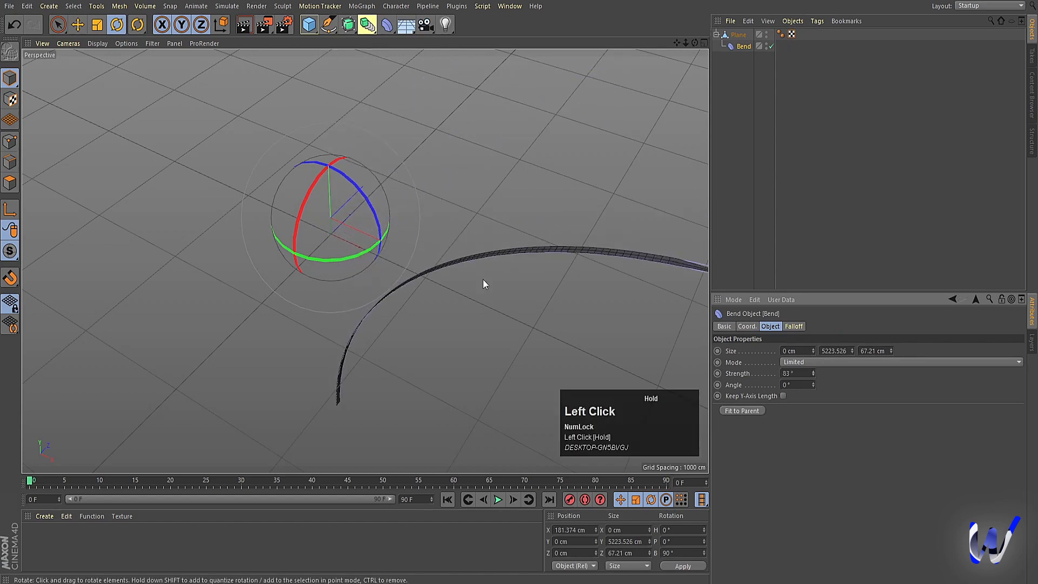
pyautogui.keyDown('alt'); pyautogui.moveTo(482, 279); pyautogui.dragTo(476, 210, button='middle'); pyautogui.keyUp('alt')
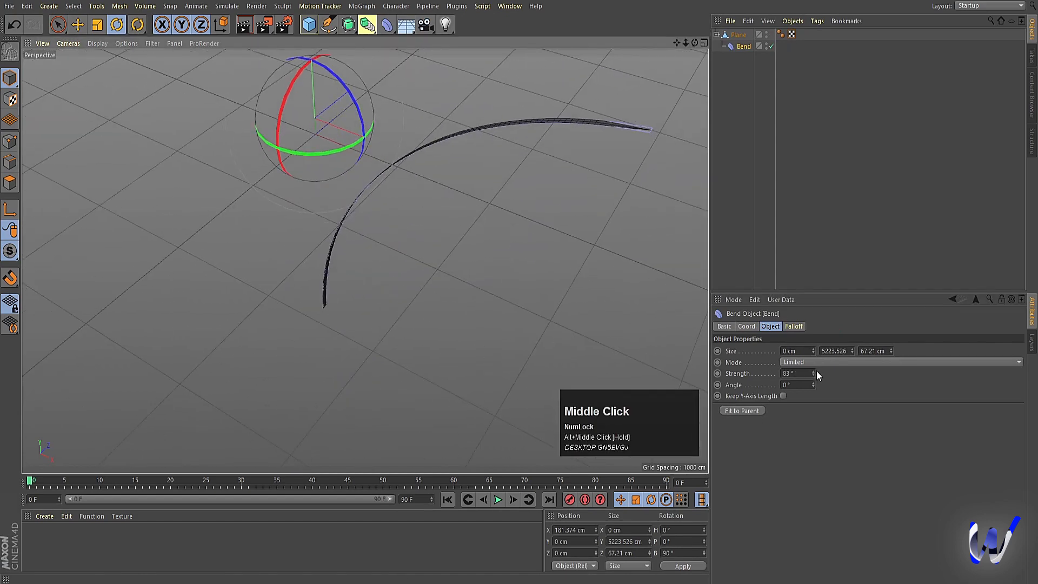
pyautogui.moveTo(813, 372); pyautogui.dragTo(813, 337)
pyautogui.keyDown('alt'); pyautogui.moveTo(533, 351); pyautogui.dragTo(445, 343); pyautogui.keyUp('alt')
pyautogui.keyDown('alt'); pyautogui.moveTo(446, 343); pyautogui.dragTo(455, 231, button='middle'); pyautogui.keyUp('alt')
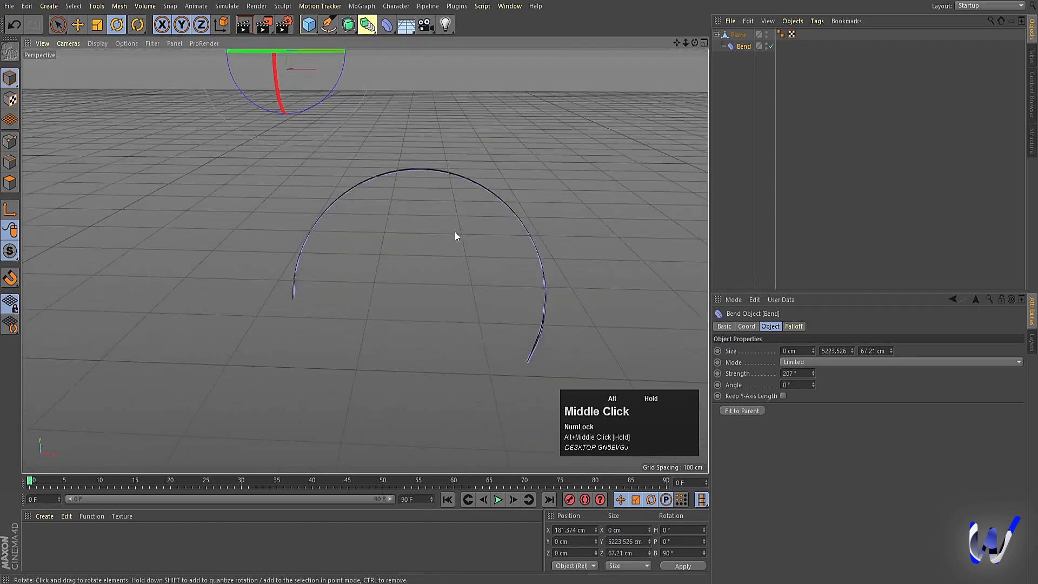
# Step: Set the Bend deformer's strength to 210°
pyautogui.click(792, 373)
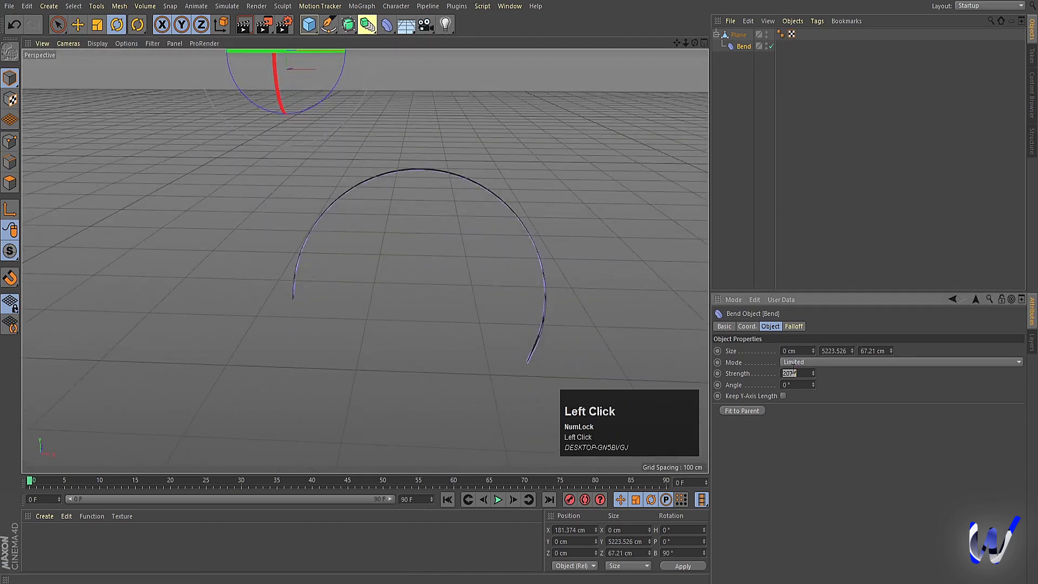
pyautogui.write('210')
pyautogui.press('Return')
# Step: Move the Bend deformer down along its vertical axis to a relative X position of about -231 cm
pyautogui.click(734, 48)
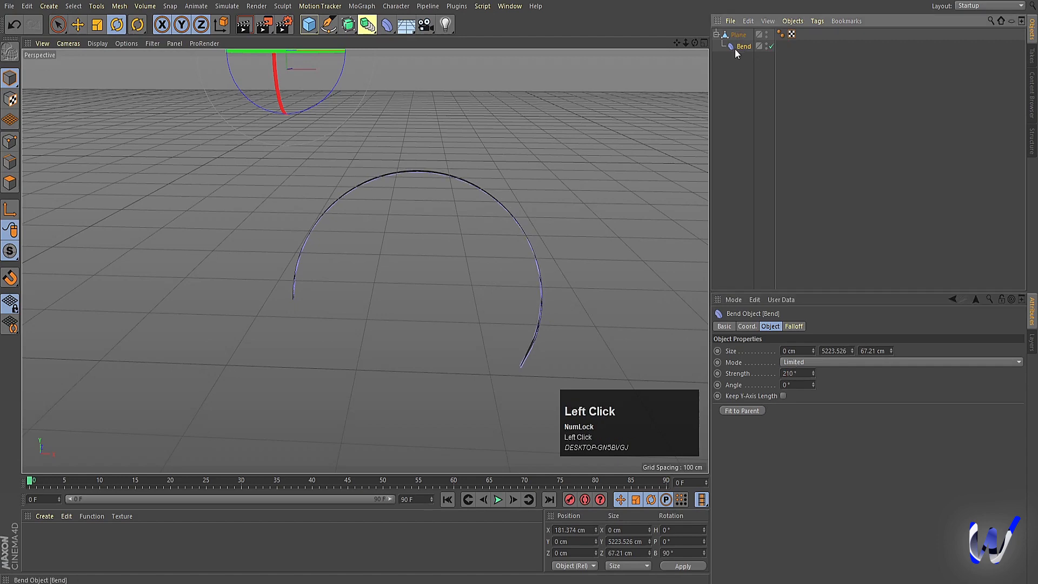
pyautogui.scroll(-3, 325, 225)
pyautogui.press('e')
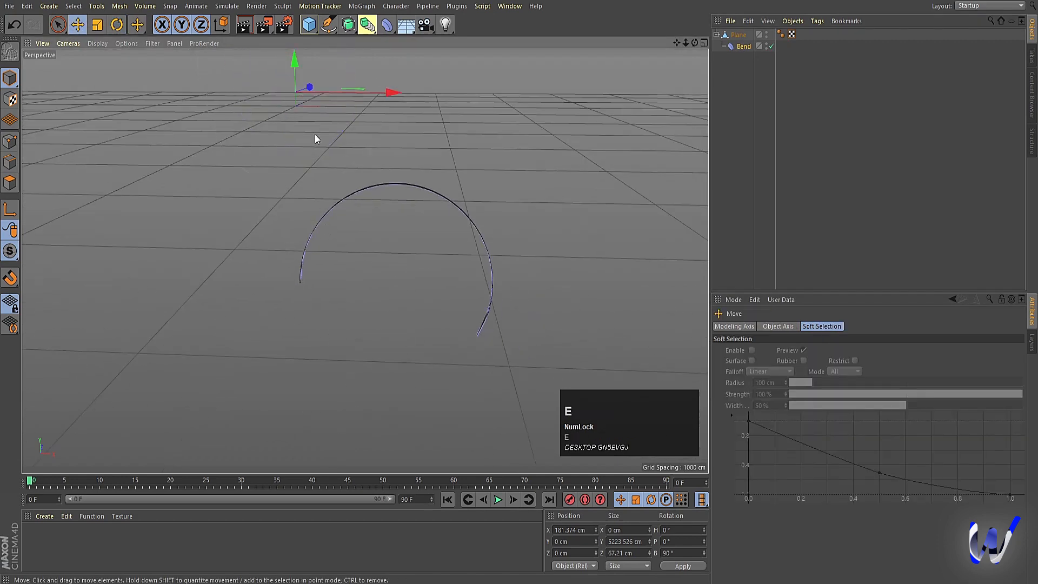
pyautogui.moveTo(295, 60); pyautogui.dragTo(296, 92)
pyautogui.scroll(-2, 342, 348)
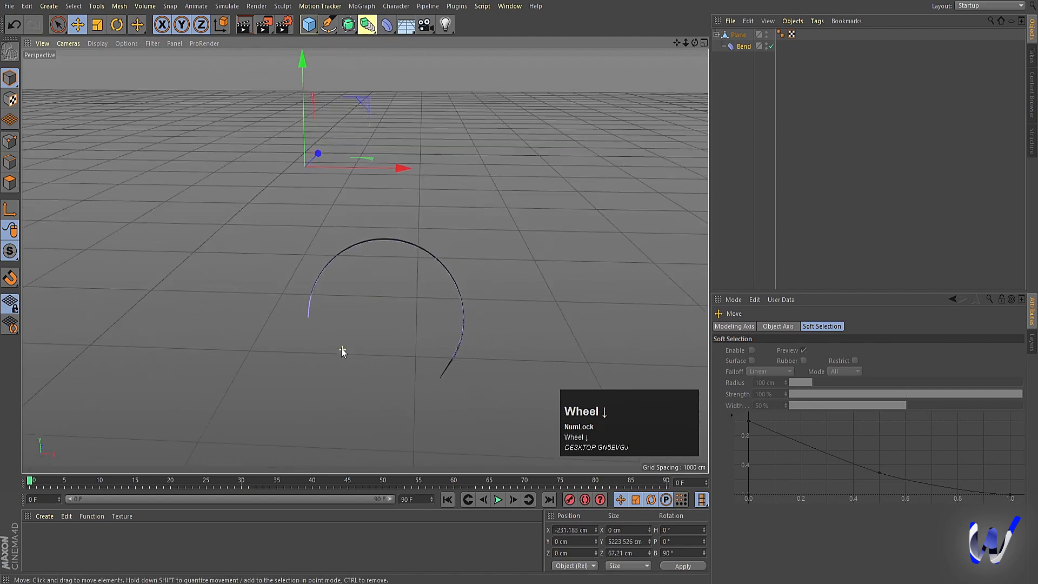
pyautogui.keyDown('alt'); pyautogui.moveTo(342, 348); pyautogui.dragTo(276, 345); pyautogui.keyUp('alt')
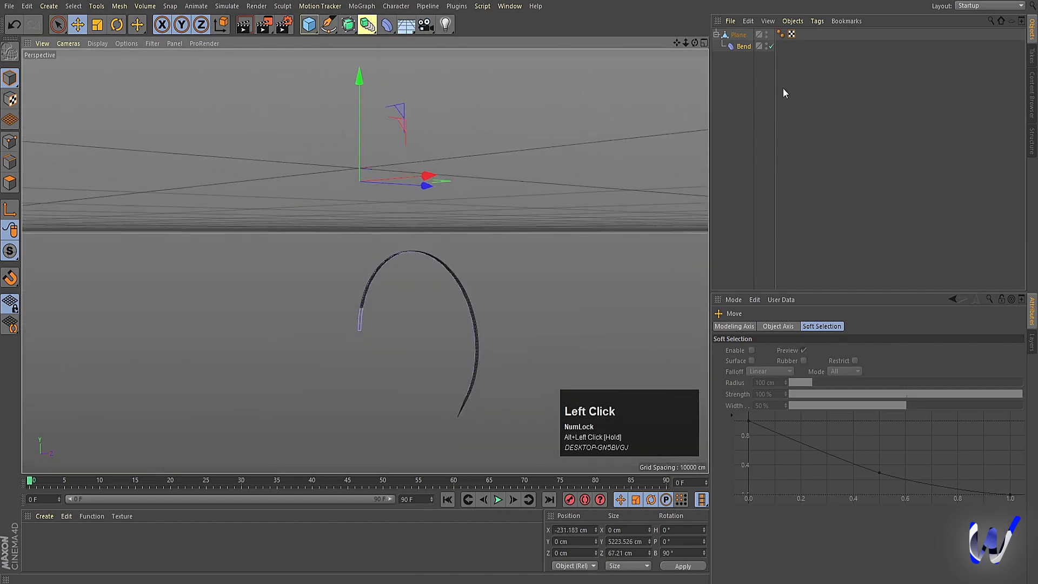
# Step: Merge the plane and its Bend deformer into one polygon object with Connect Objects + Delete, and deselect it
pyautogui.click(738, 34)
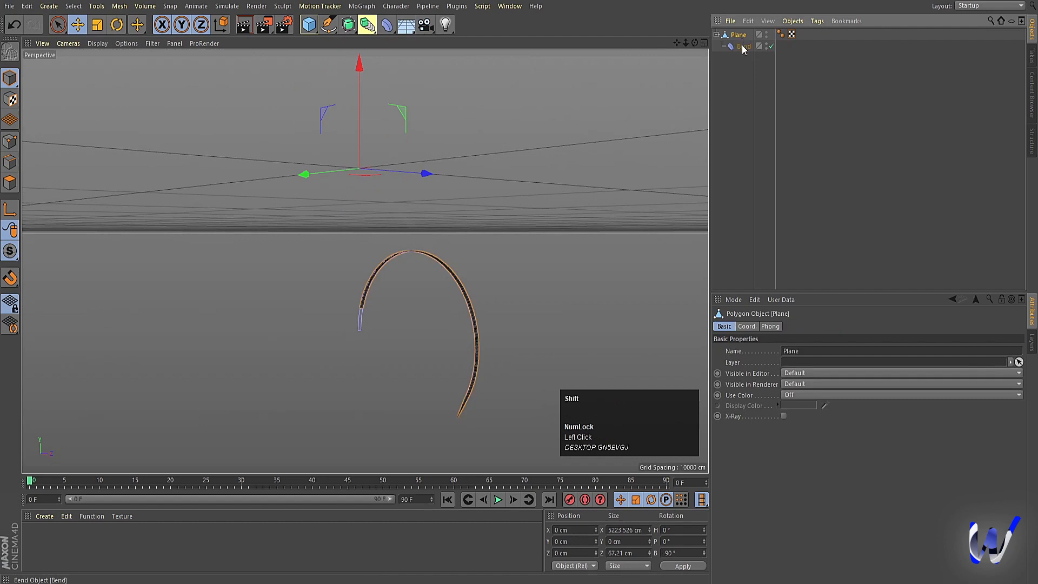
pyautogui.keyDown('shift'); pyautogui.click(743, 47); pyautogui.keyUp('shift')
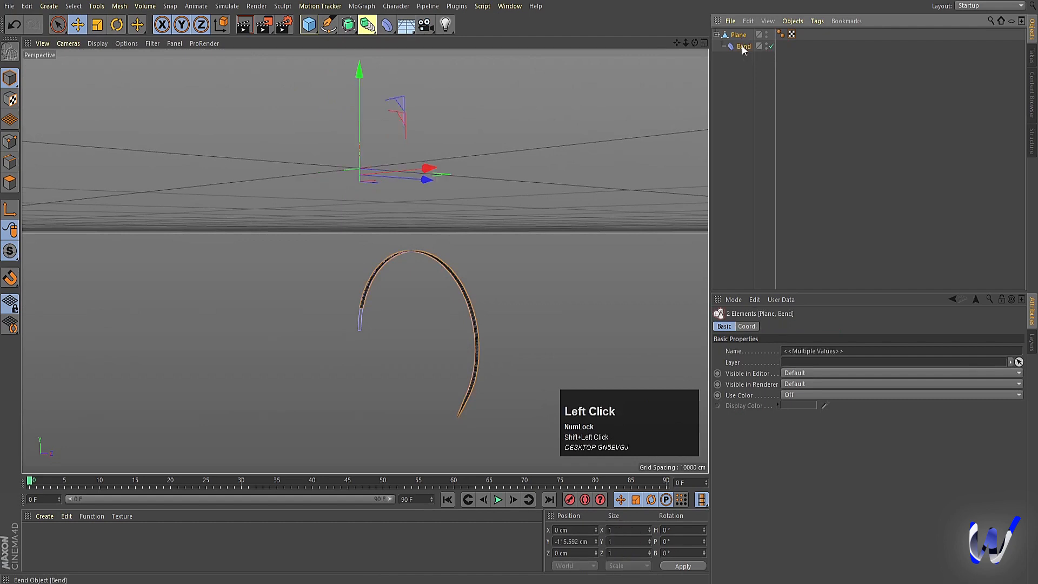
pyautogui.rightClick(742, 48)
pyautogui.click(777, 340)
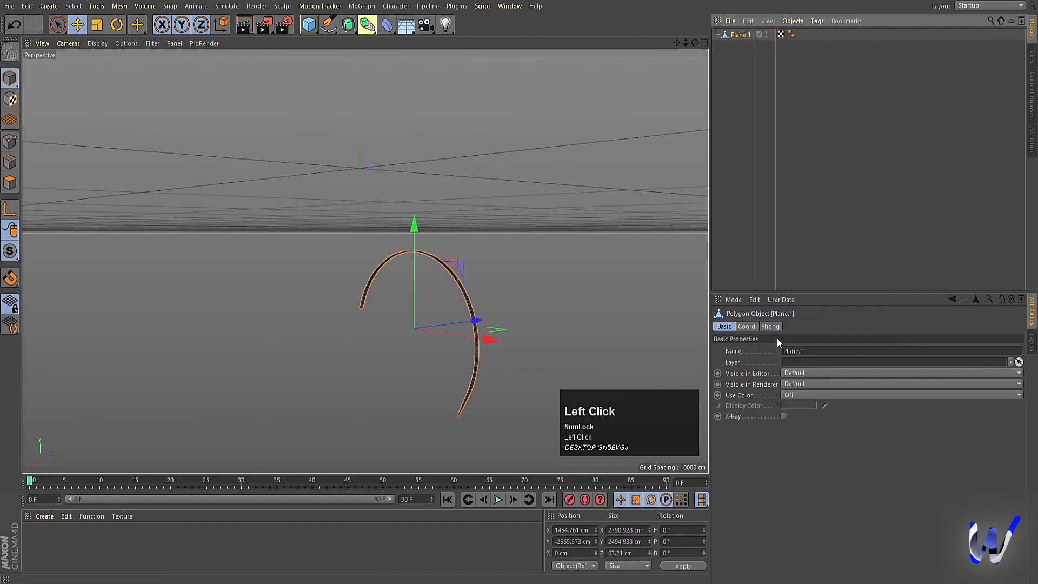
pyautogui.click(784, 160)
# Step: Move the merged, curled strip upward to a Y position of about -178 cm
pyautogui.click(725, 35)
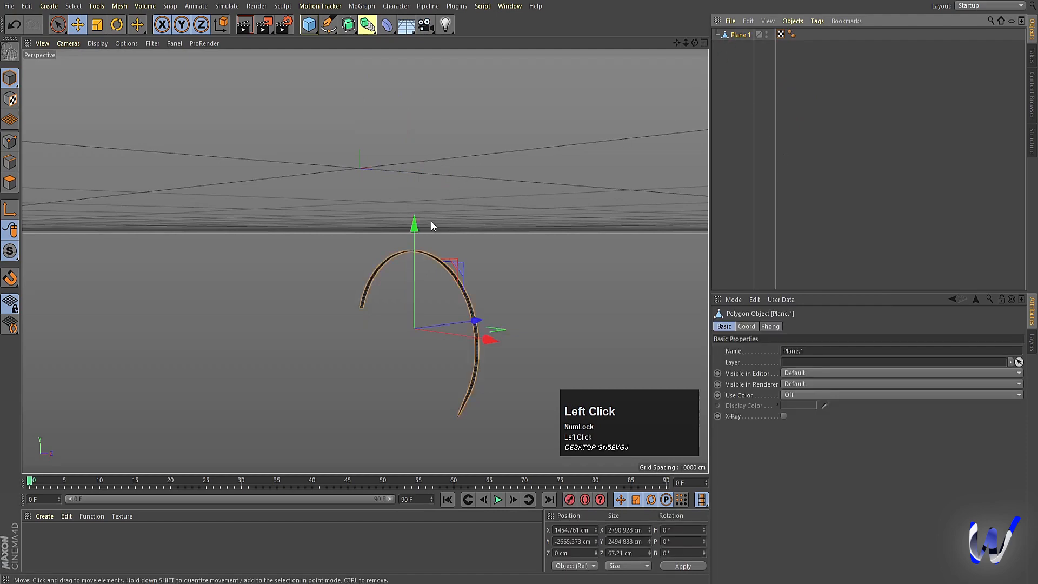
pyautogui.moveTo(430, 222); pyautogui.dragTo(423, 69)
pyautogui.keyDown('alt'); pyautogui.moveTo(377, 185); pyautogui.dragTo(400, 226); pyautogui.keyUp('alt')
pyautogui.keyDown('alt'); pyautogui.moveTo(381, 56); pyautogui.dragTo(395, 102, button='middle'); pyautogui.keyUp('alt')
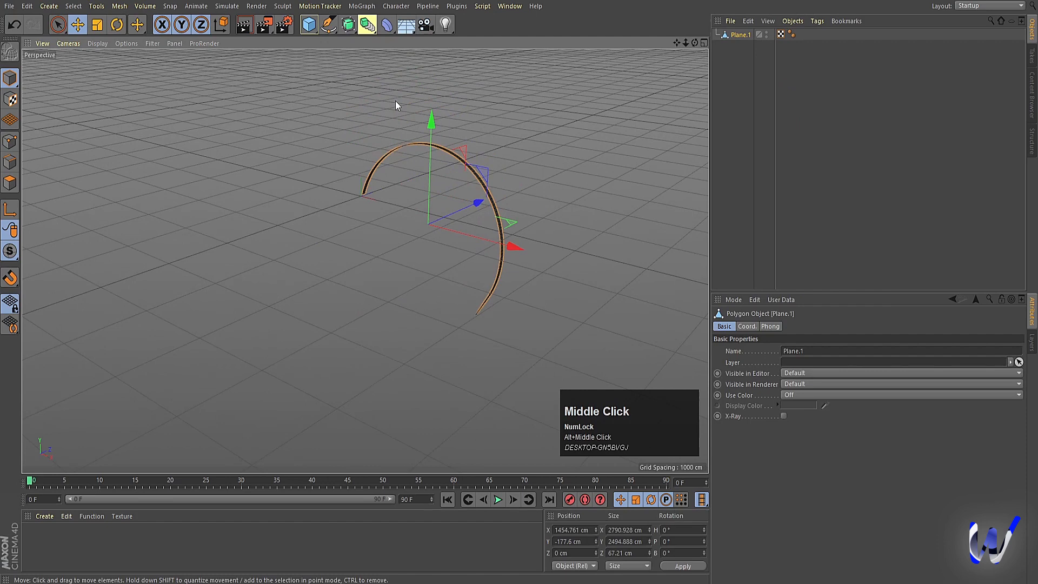
# Step: Add a MoGraph Cloner and make the curled strip its child
pyautogui.click(361, 6)
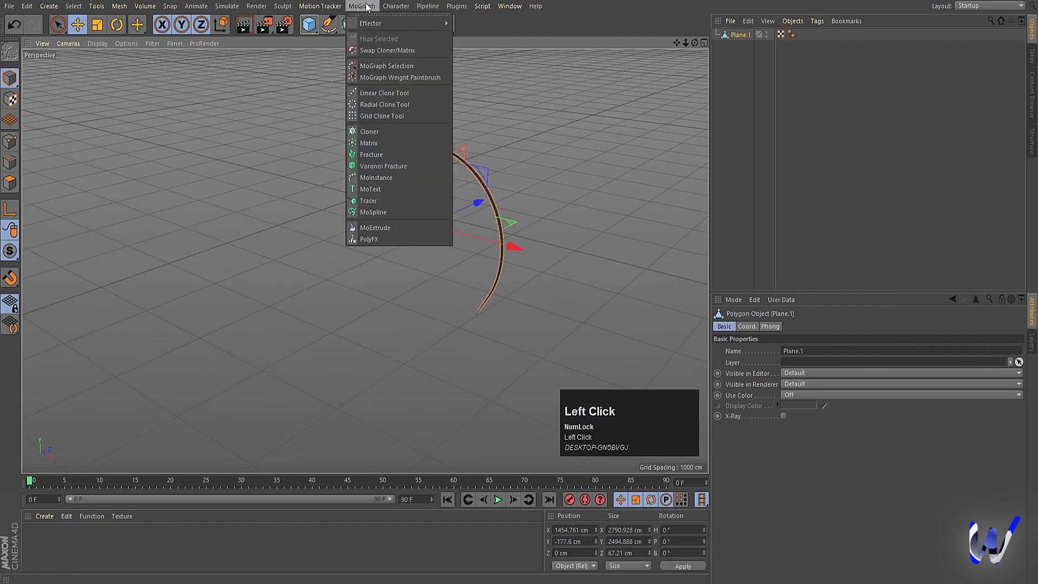
pyautogui.click(383, 132)
pyautogui.click(736, 46)
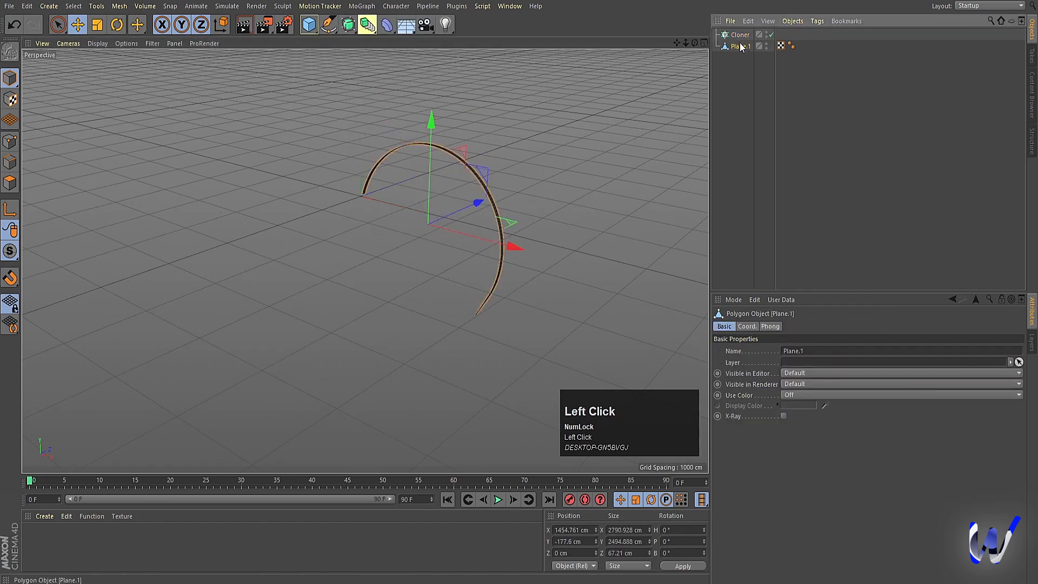
pyautogui.moveTo(741, 48); pyautogui.dragTo(737, 36)
# Step: Set the Cloner to Radial mode and arrange its clones in the XZ plane
pyautogui.click(736, 35)
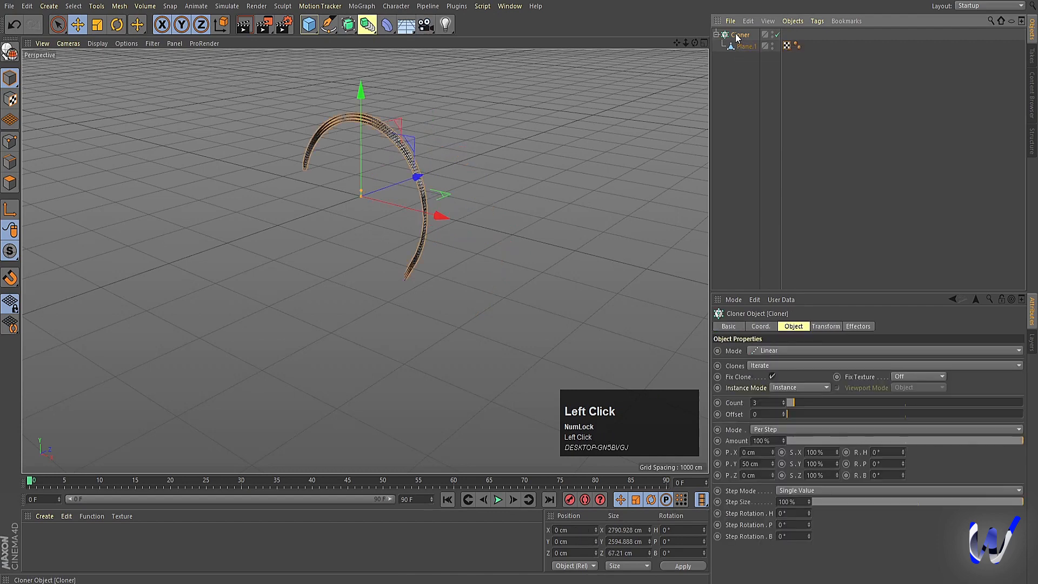
pyautogui.click(765, 350)
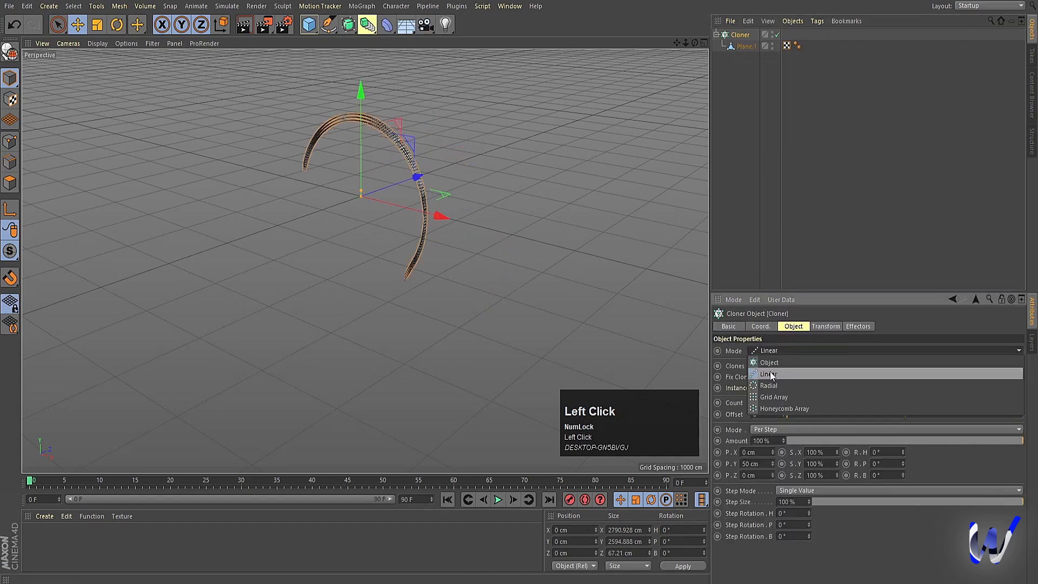
pyautogui.click(767, 386)
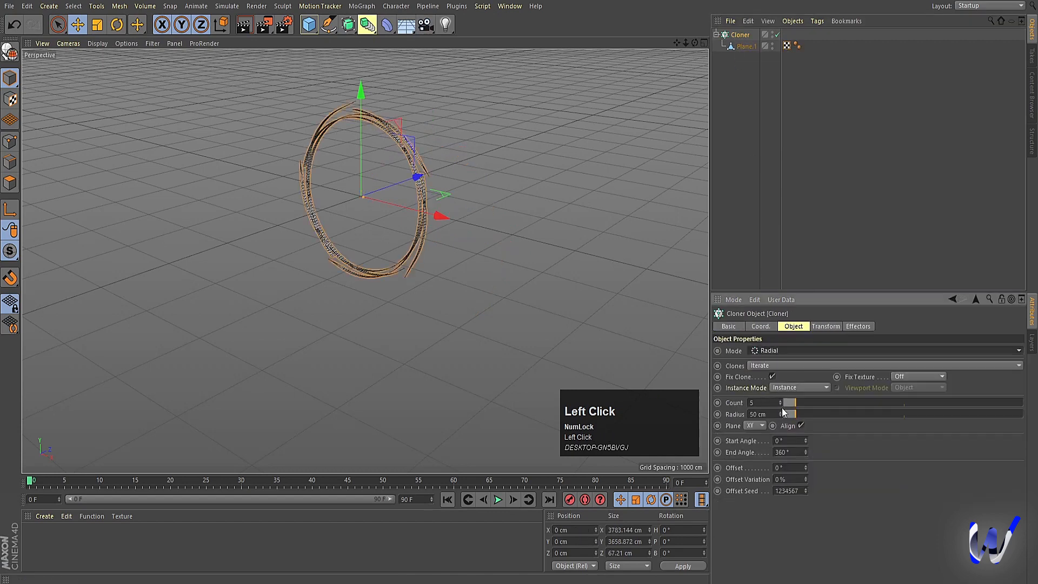
pyautogui.click(758, 423)
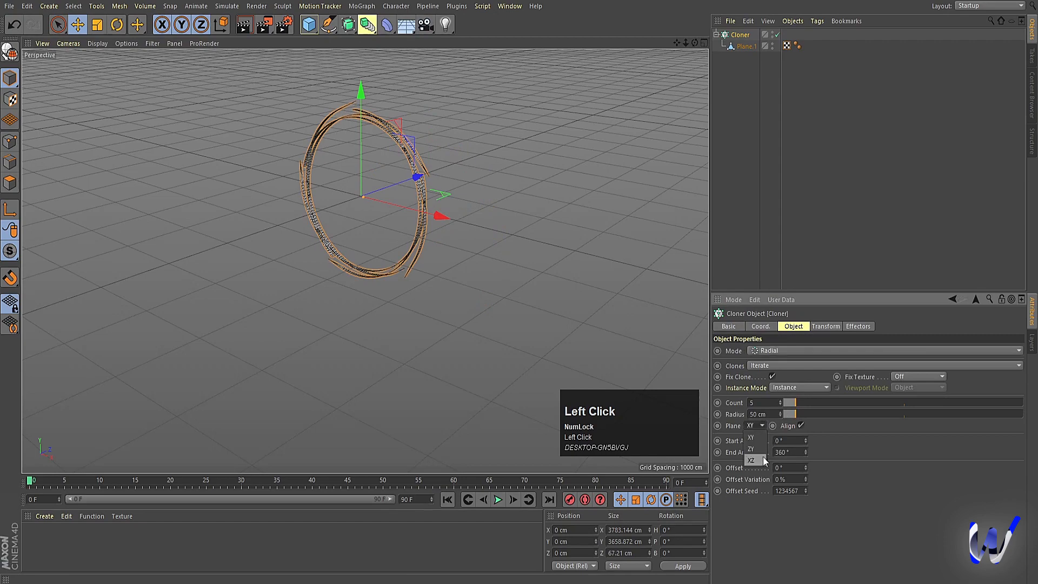
pyautogui.click(763, 457)
pyautogui.keyDown('alt'); pyautogui.moveTo(356, 270); pyautogui.dragTo(457, 335); pyautogui.keyUp('alt')
# Step: Undo a small radius change on the Cloner and set its radius to 200 cm
pyautogui.moveTo(780, 412)
pyautogui.mouseDown()
pyautogui.moveTo(961, 412)
pyautogui.moveTo(779, 413)
pyautogui.mouseUp()
pyautogui.hotkey('ctrl', 'z')
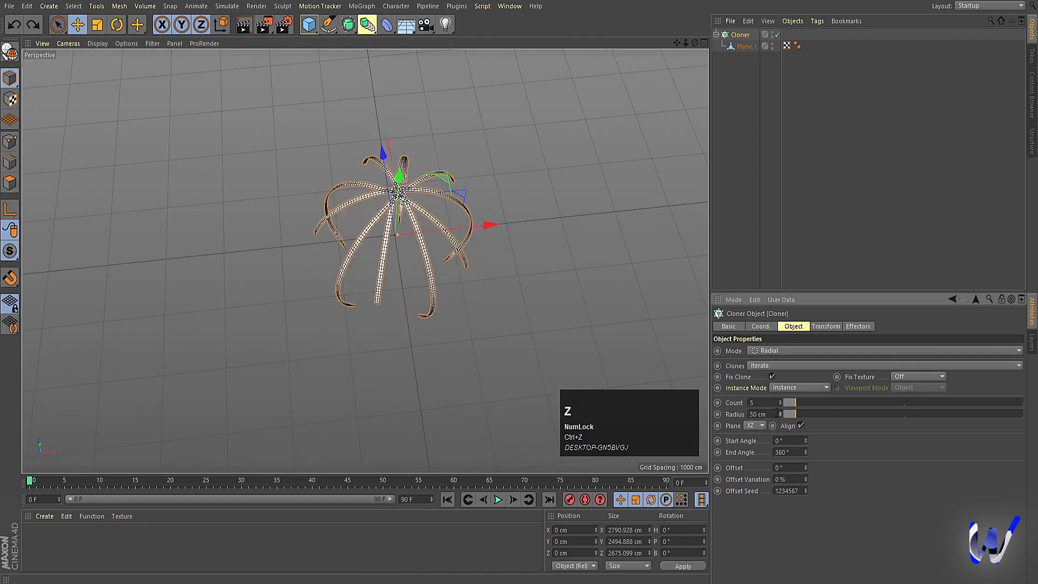
pyautogui.click(780, 412)
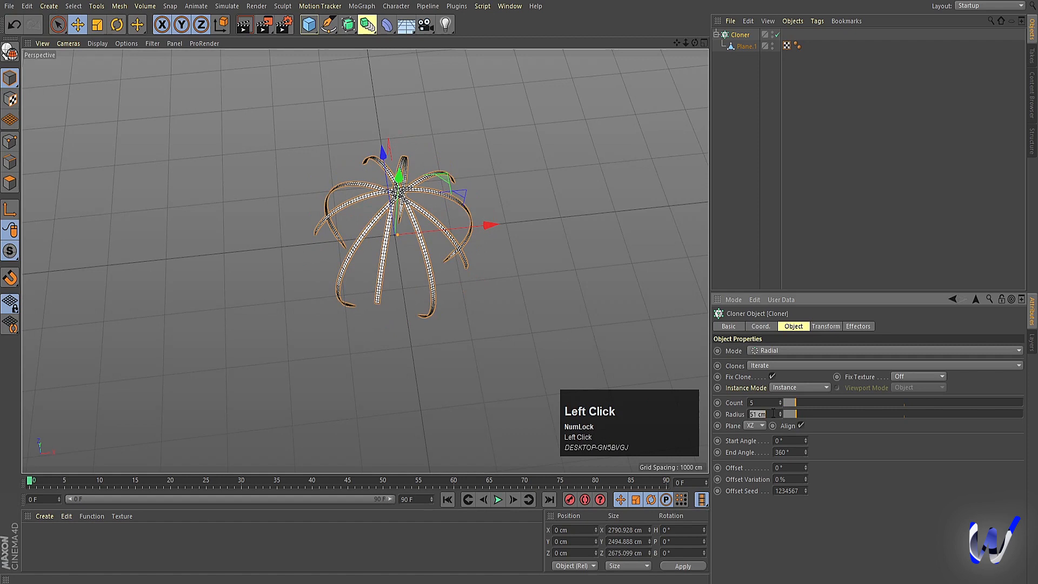
pyautogui.write('200')
pyautogui.press('Return')
# Step: Rotate the Cloner's clones by setting their transform heading (R.H) to 90°
pyautogui.click(822, 326)
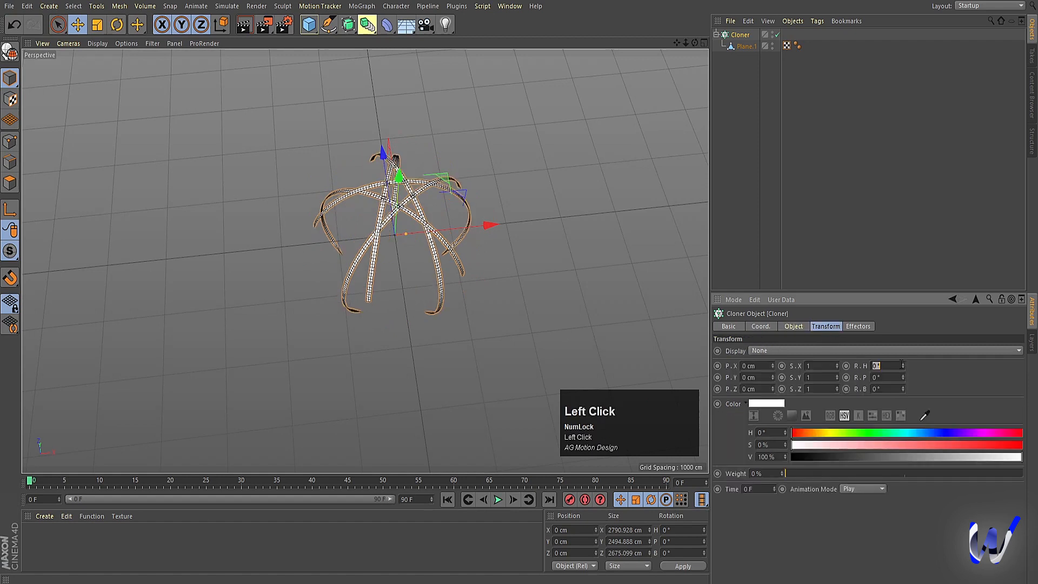
pyautogui.write('90')
pyautogui.press('Return')
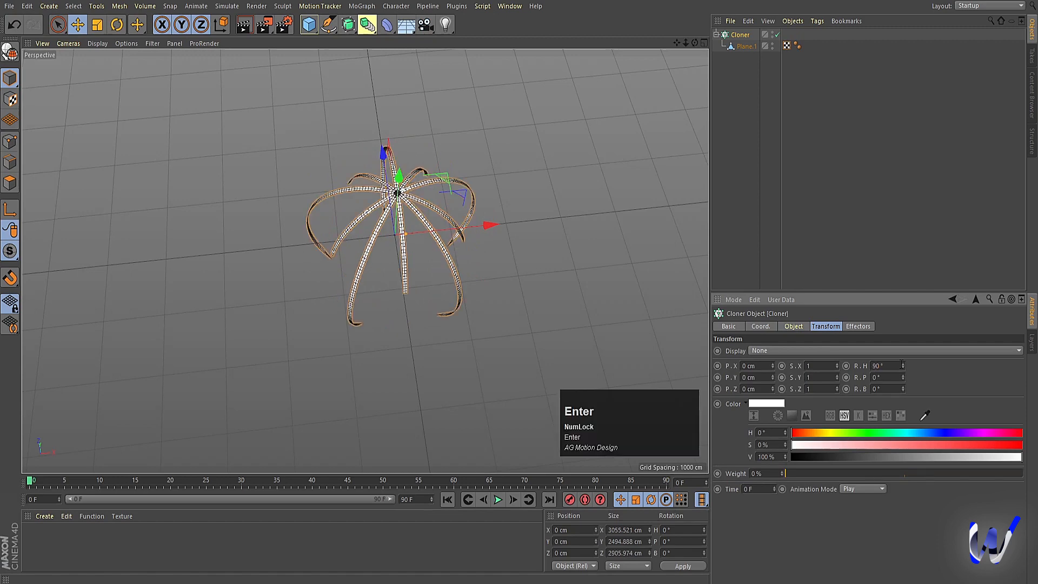
pyautogui.scroll(3, 438, 267)
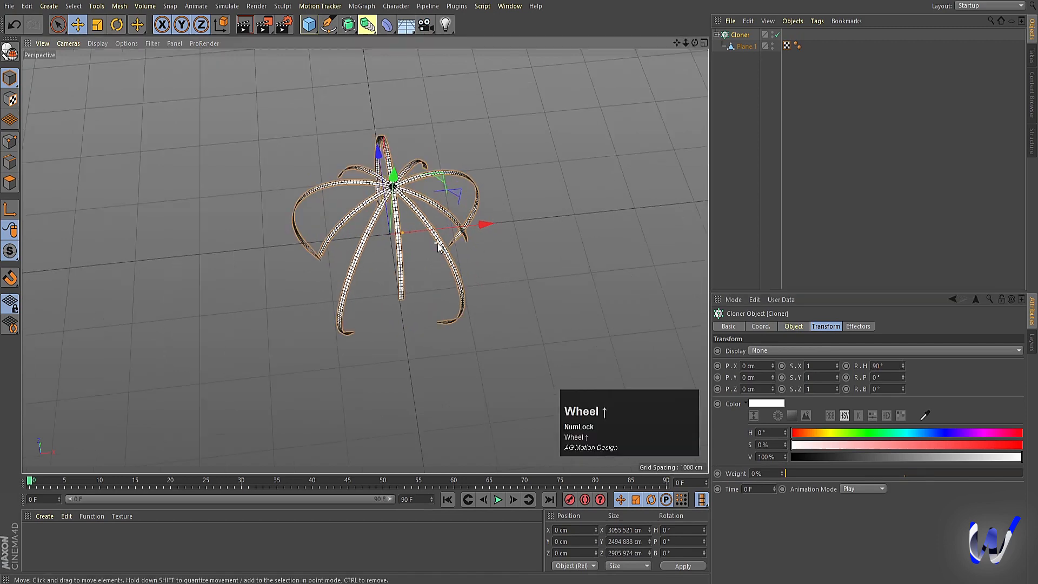
# Step: Widen the radial arrangement by setting the Cloner's radius to 1400 cm
pyautogui.click(733, 37)
pyautogui.click(791, 327)
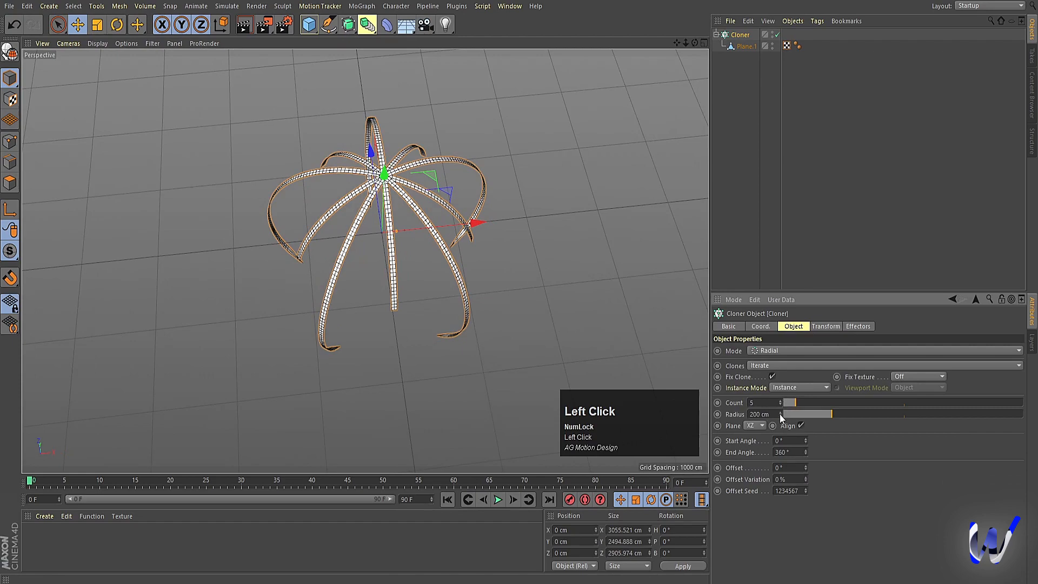
pyautogui.moveTo(781, 414)
pyautogui.mouseDown()
pyautogui.moveTo(854, 414)
pyautogui.moveTo(837, 414)
pyautogui.mouseUp()
pyautogui.scroll(-2, 335, 327)
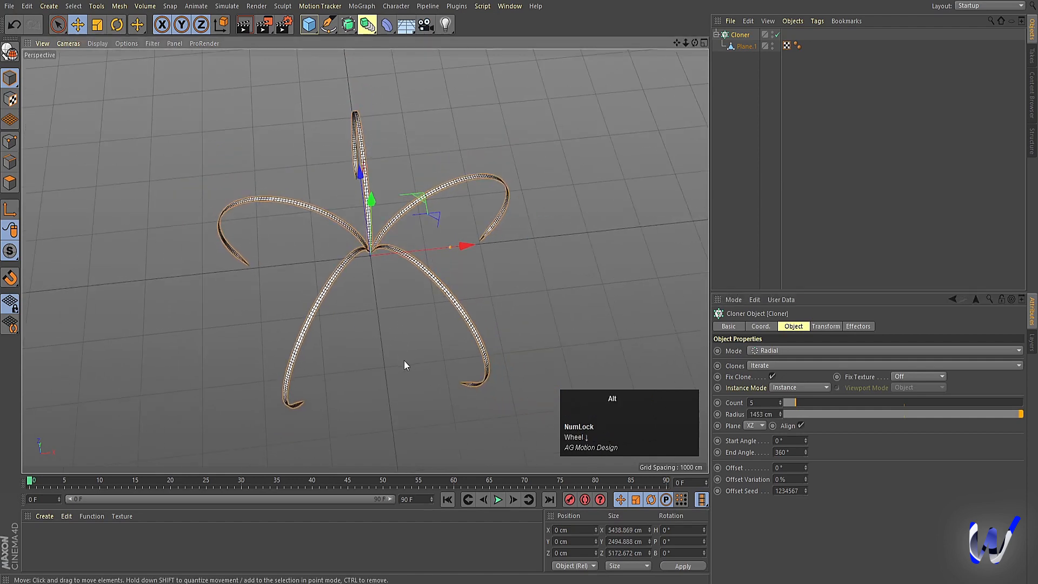
pyautogui.keyDown('alt'); pyautogui.moveTo(403, 360); pyautogui.dragTo(419, 232); pyautogui.keyUp('alt')
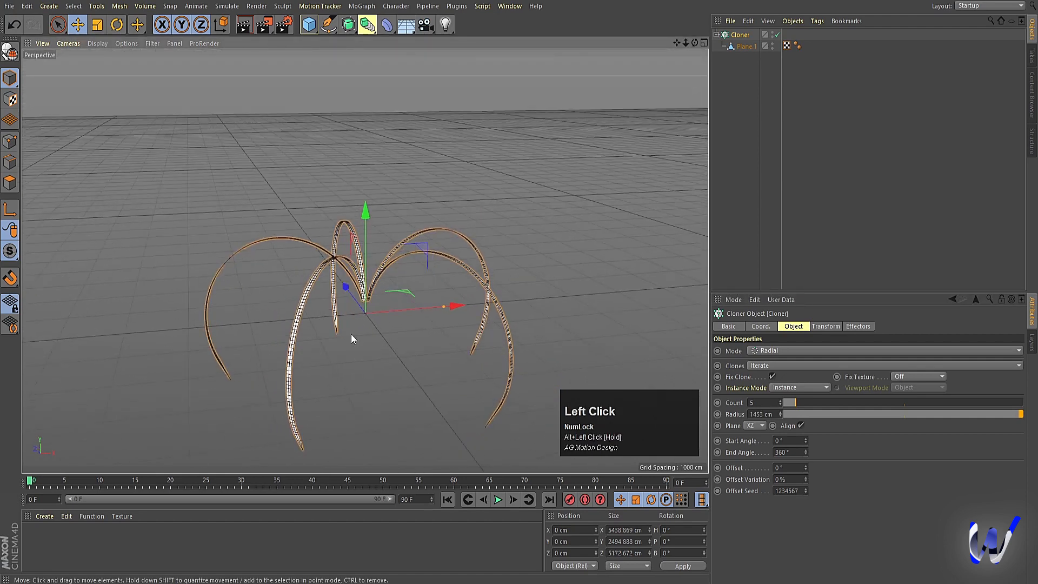
pyautogui.click(760, 414)
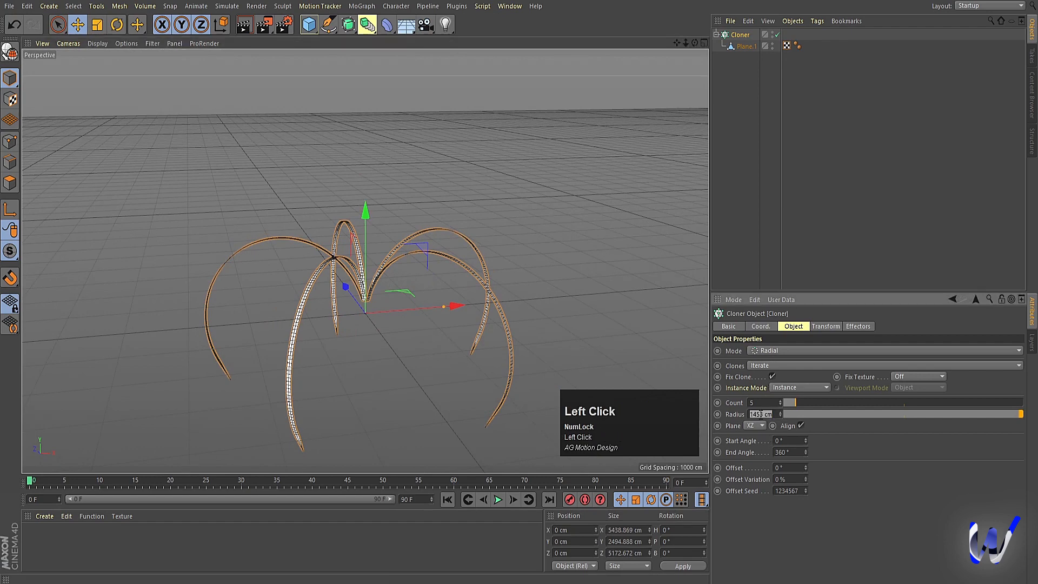
pyautogui.write('1400')
pyautogui.press('Return')
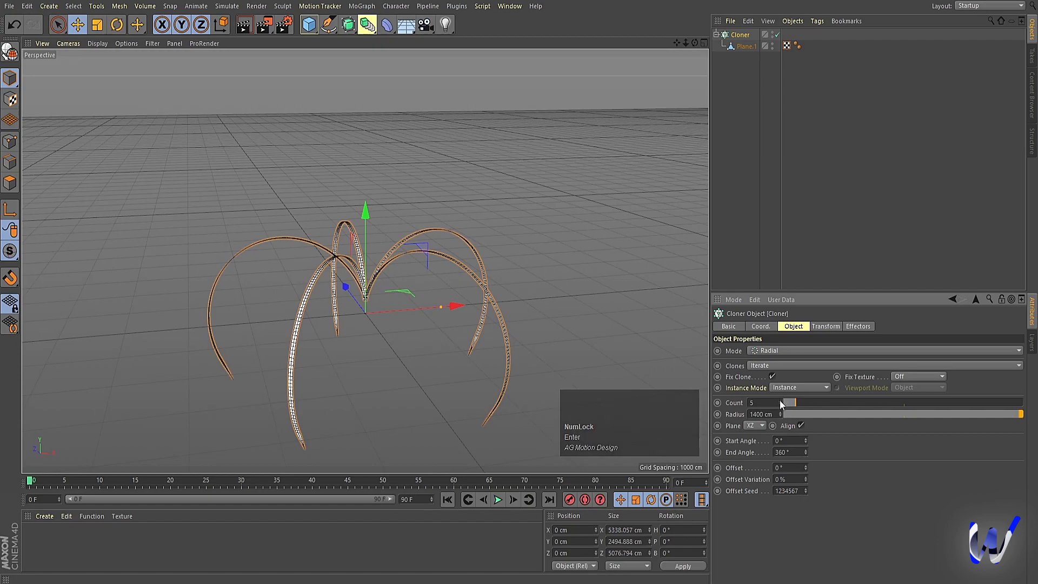
# Step: Increase the Cloner's count to 37 clones and deselect it
pyautogui.moveTo(780, 401); pyautogui.dragTo(779, 400)
pyautogui.click(806, 128)
pyautogui.keyDown('alt'); pyautogui.moveTo(486, 295); pyautogui.dragTo(501, 325); pyautogui.keyUp('alt')
pyautogui.keyDown('alt'); pyautogui.moveTo(501, 321); pyautogui.dragTo(489, 232, button='middle'); pyautogui.keyUp('alt')
# Step: Merge the Cloner and its child strip into one polygon object with Connect Objects + Delete, and deselect it
pyautogui.click(739, 35)
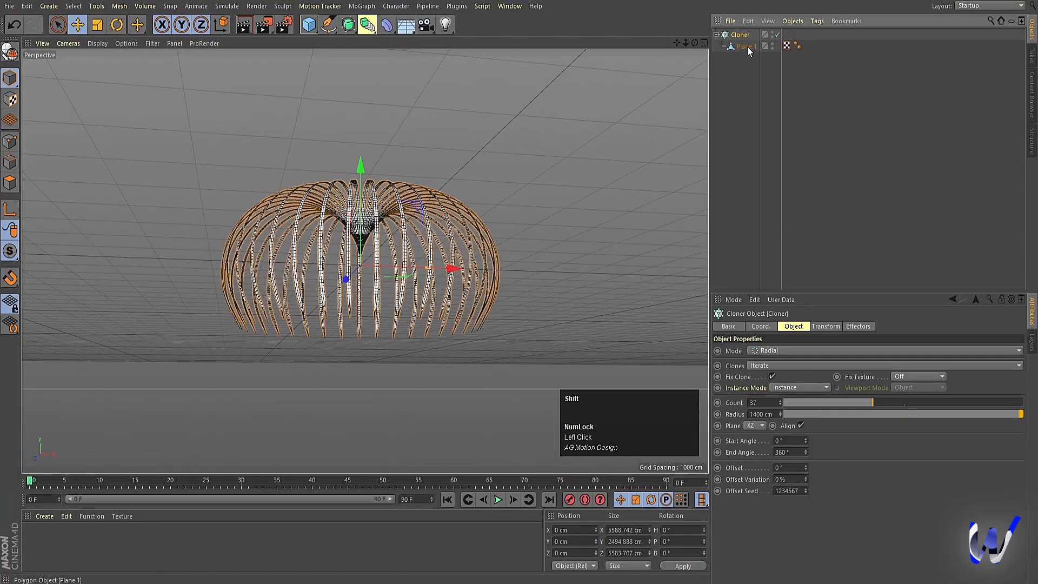
pyautogui.keyDown('shift'); pyautogui.click(745, 47); pyautogui.keyUp('shift')
pyautogui.rightClick(747, 46)
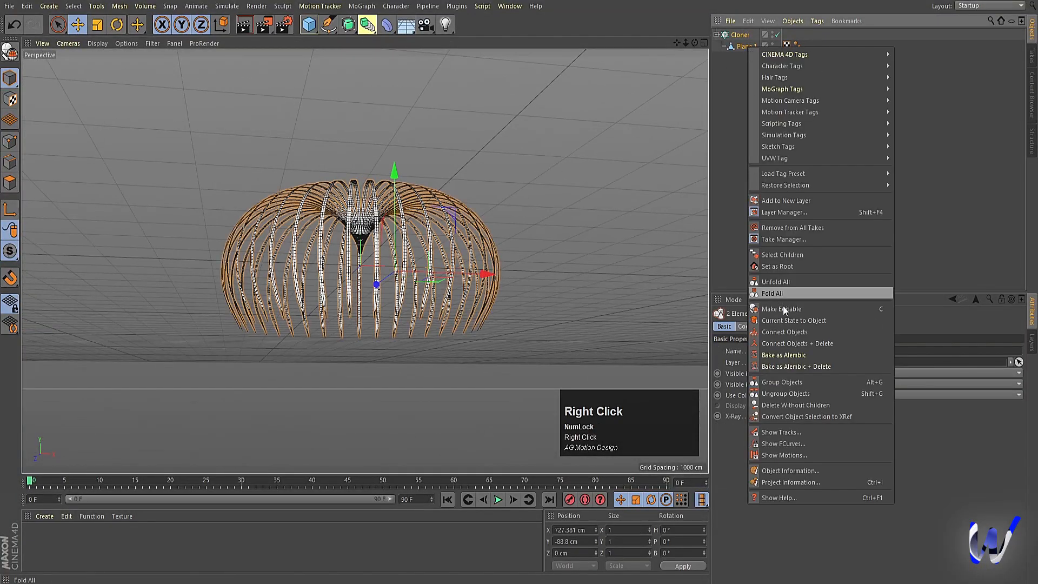
pyautogui.click(789, 339)
pyautogui.click(797, 144)
# Step: Hide the merged ring of strips in both the editor and the renderer
pyautogui.keyDown('alt'); pyautogui.moveTo(589, 116); pyautogui.dragTo(552, 273); pyautogui.keyUp('alt')
pyautogui.keyDown('alt'); pyautogui.moveTo(391, 274); pyautogui.dragTo(432, 187, button='middle'); pyautogui.keyUp('alt')
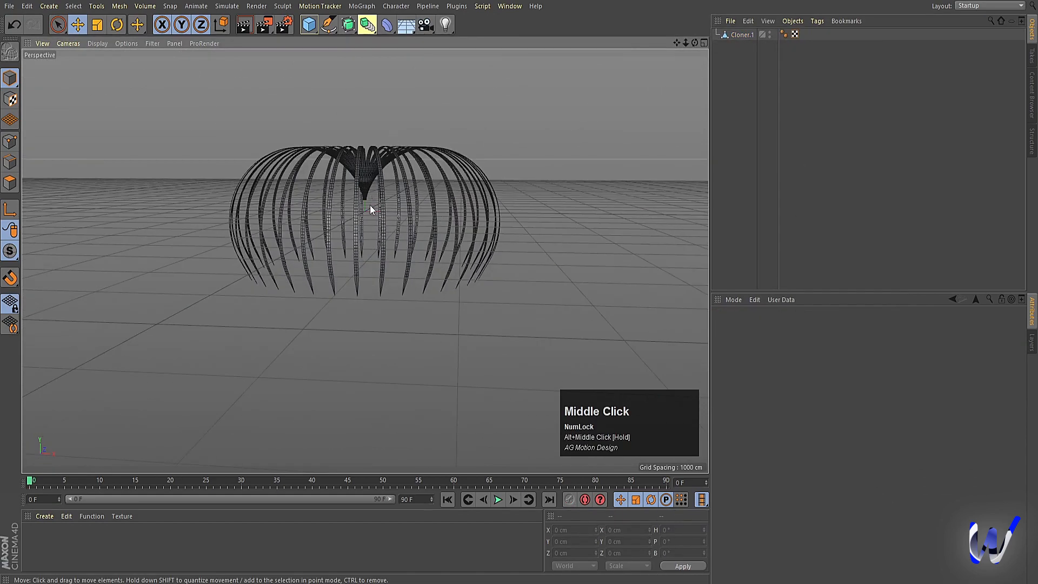
pyautogui.scroll(2, 371, 210)
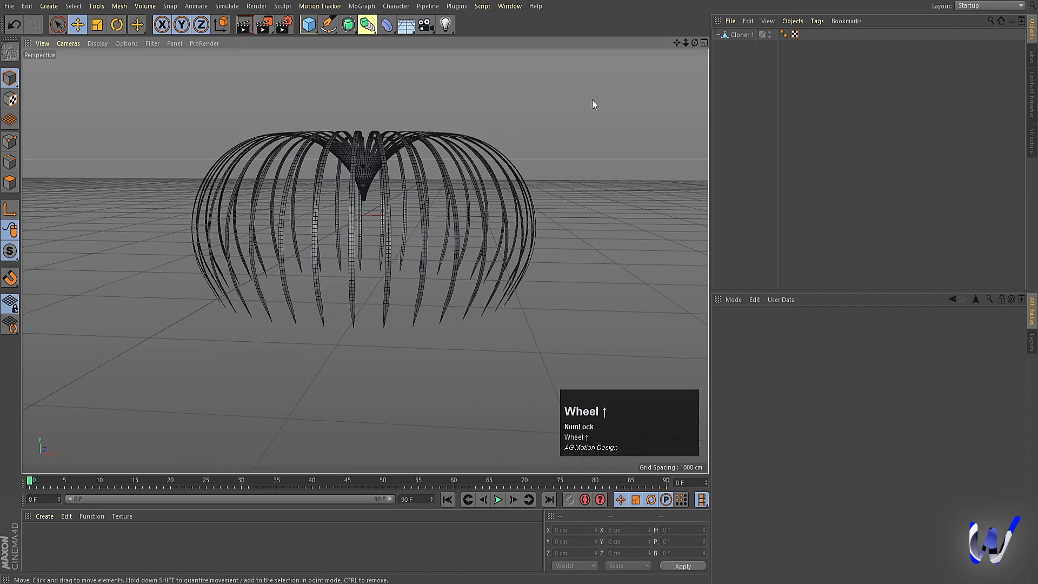
pyautogui.keyDown('alt'); pyautogui.click(769, 38); pyautogui.keyUp('alt')
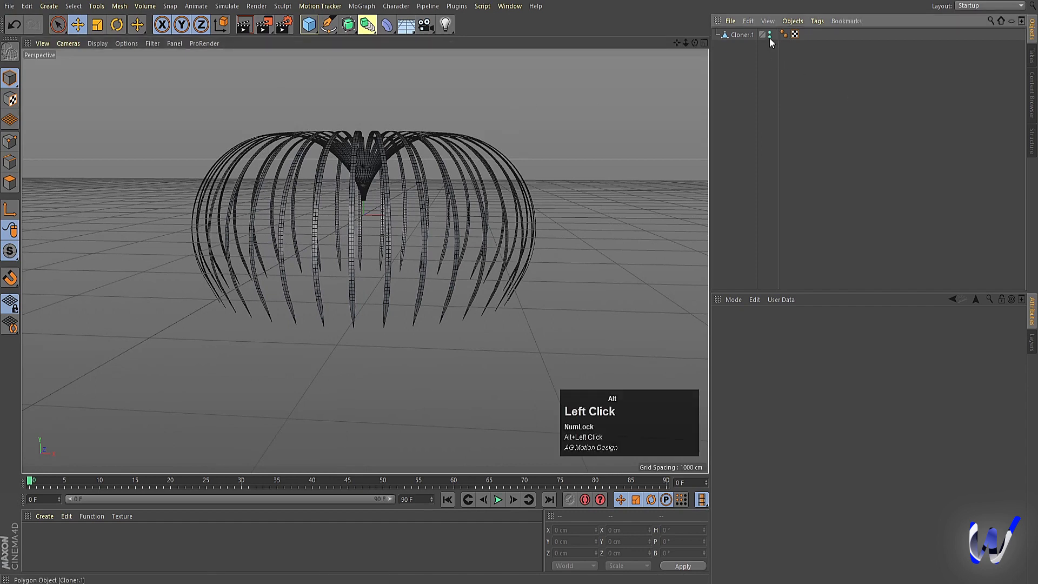
pyautogui.keyDown('alt'); pyautogui.click(770, 34); pyautogui.keyUp('alt')
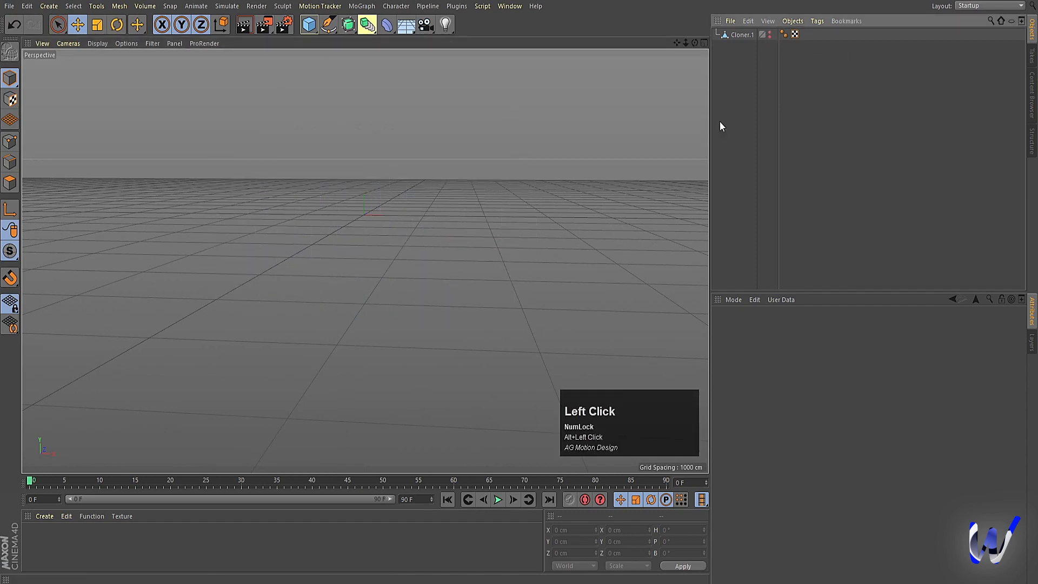
# Step: Add a cube primitive at the scene's origin and frame it in the perspective view
pyautogui.click(309, 25)
pyautogui.click(403, 41)
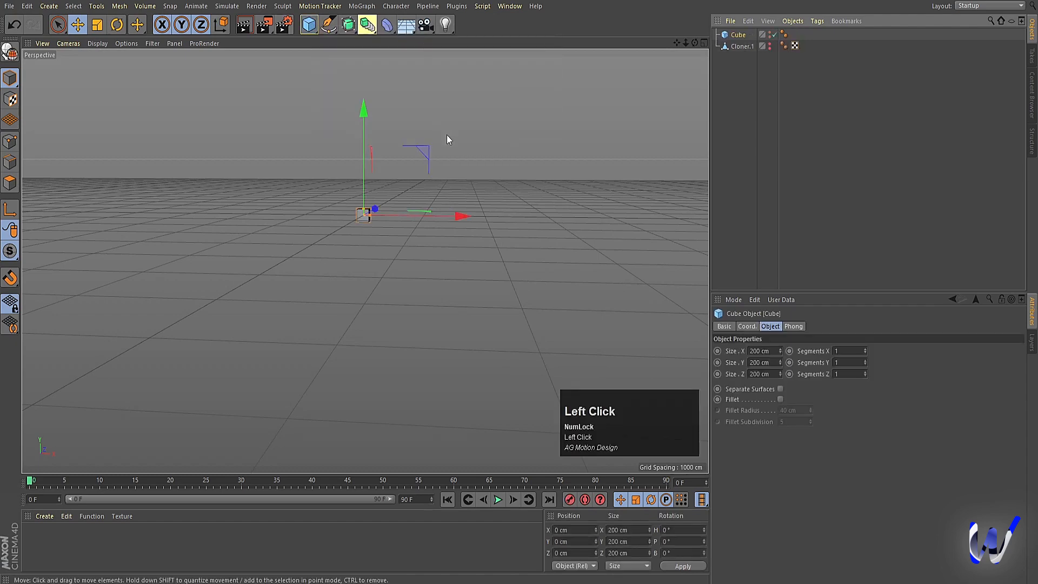
pyautogui.scroll(2, 385, 206)
pyautogui.press('s')
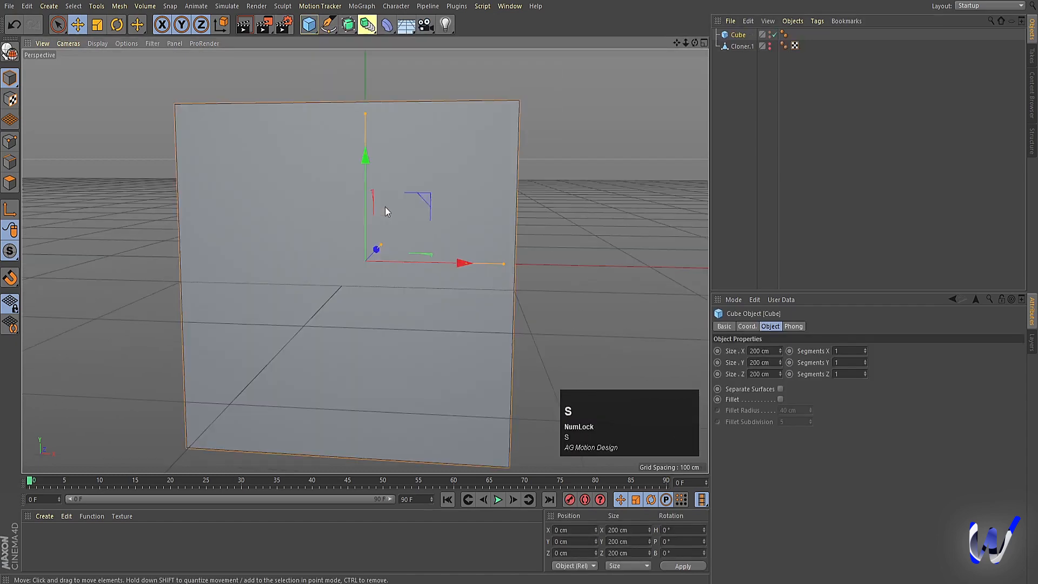
pyautogui.scroll(-4, 385, 206)
pyautogui.keyDown('alt'); pyautogui.moveTo(455, 203); pyautogui.dragTo(475, 259); pyautogui.keyUp('alt')
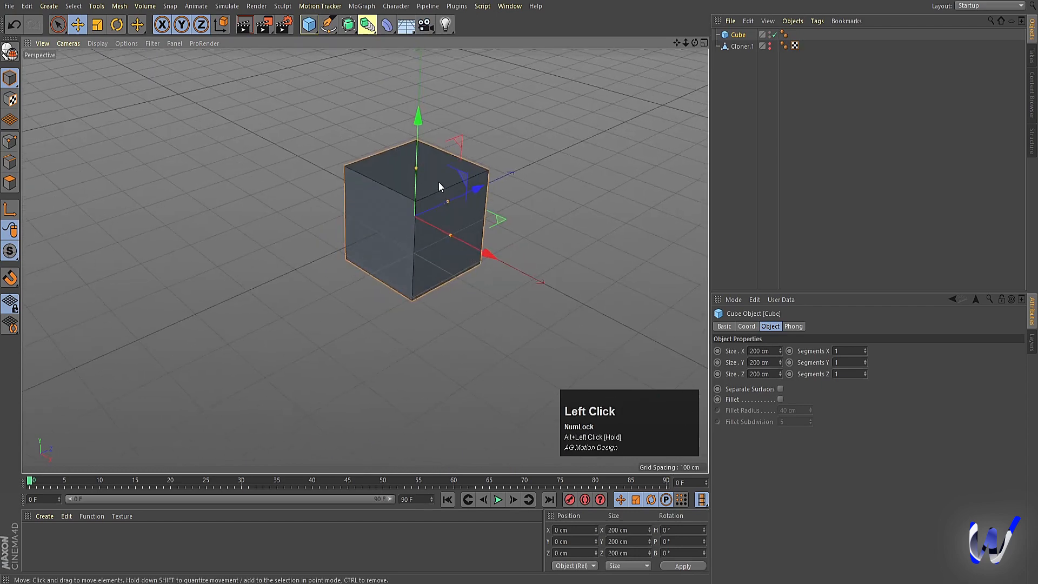
# Step: Stretch the cube vertically to about 641 cm tall and make it an editable polygon object
pyautogui.scroll(-2, 429, 204)
pyautogui.moveTo(425, 185); pyautogui.dragTo(433, 100)
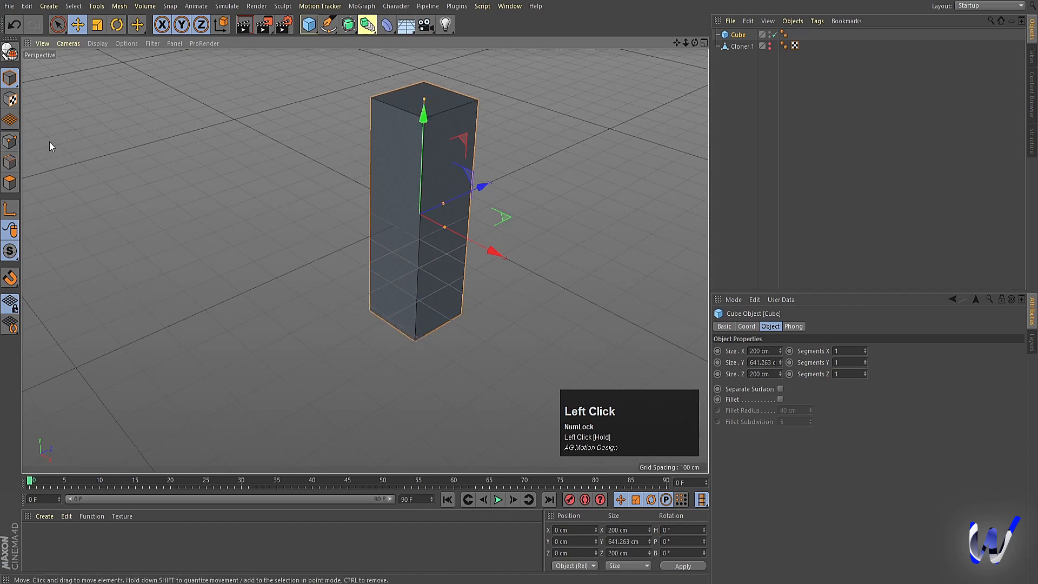
pyautogui.press('c')
# Step: Select all of the box's polygons and add a horizontal loop cut around its middle at 50%
pyautogui.click(10, 184)
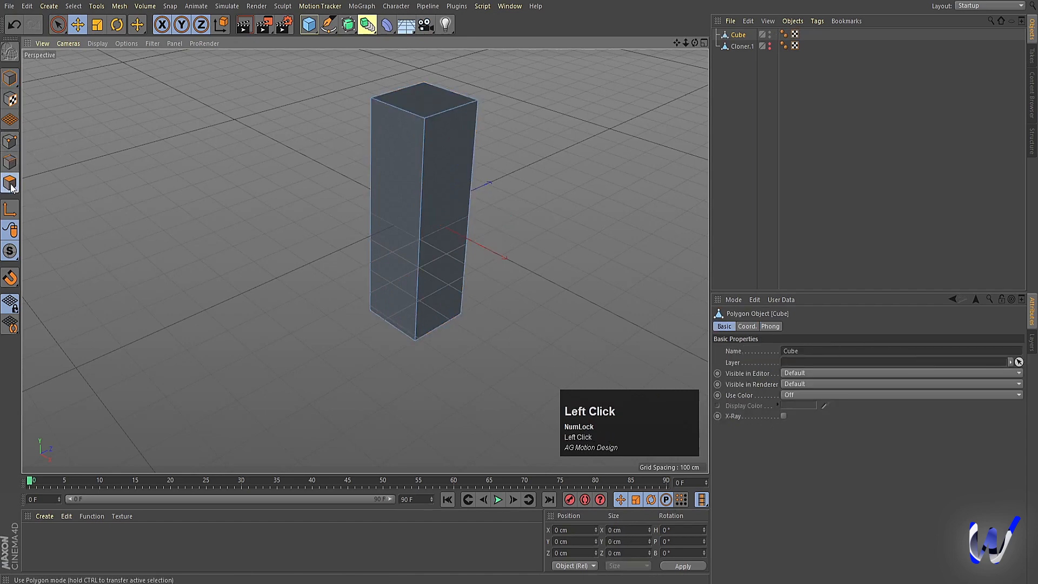
pyautogui.hotkey('ctrl', 'a')
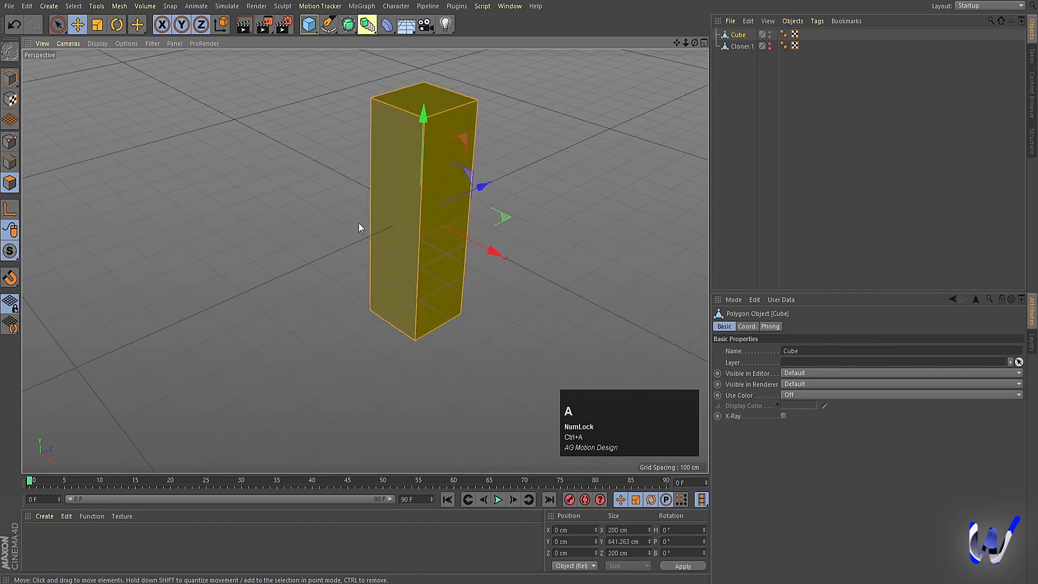
pyautogui.rightClick(287, 162)
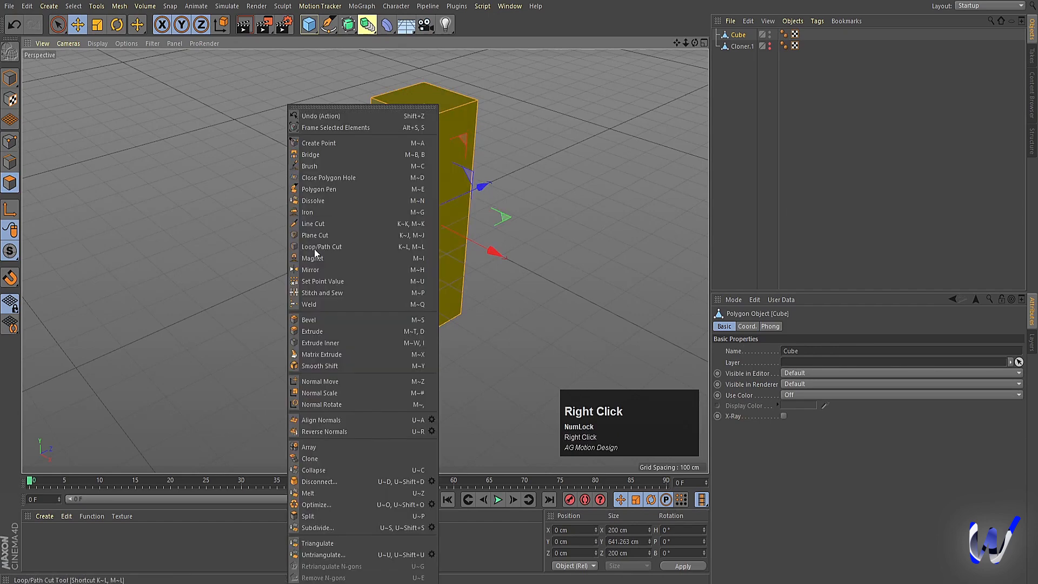
pyautogui.click(319, 246)
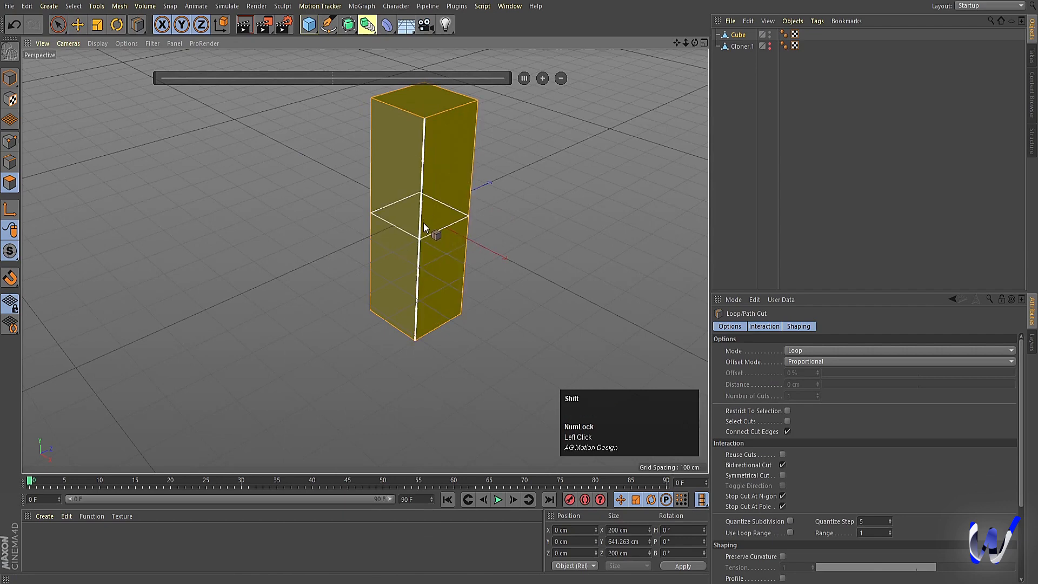
pyautogui.click(423, 223)
# Step: Scale the box's top and bottom corner points inward to about 22 cm wide, then stretch them vertically to about 969 cm apart
pyautogui.moveTo(427, 228)
pyautogui.keyDown('alt'); pyautogui.mouseDown()
pyautogui.moveTo(461, 363)
pyautogui.moveTo(508, 324)
pyautogui.mouseUp(); pyautogui.keyUp('alt')
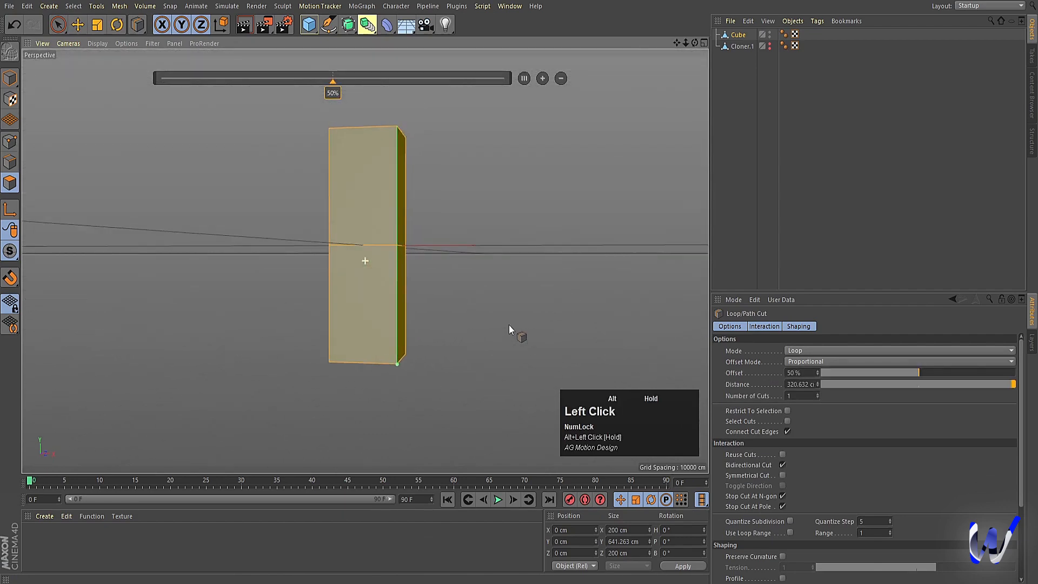
pyautogui.click(10, 142)
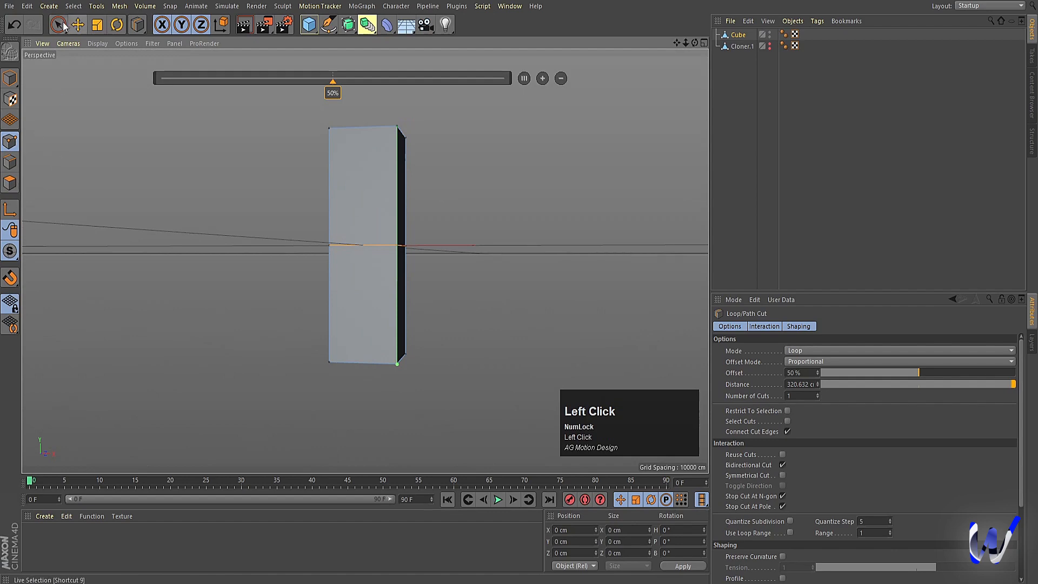
pyautogui.moveTo(66, 28); pyautogui.dragTo(117, 64)
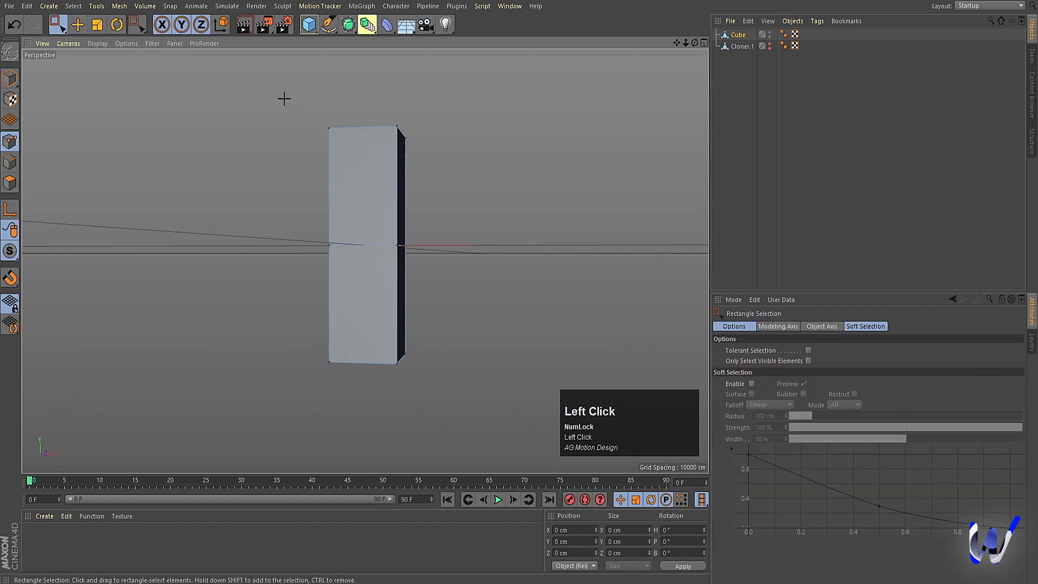
pyautogui.moveTo(284, 98); pyautogui.dragTo(501, 148)
pyautogui.keyDown('alt'); pyautogui.moveTo(426, 403); pyautogui.dragTo(468, 193); pyautogui.keyUp('alt')
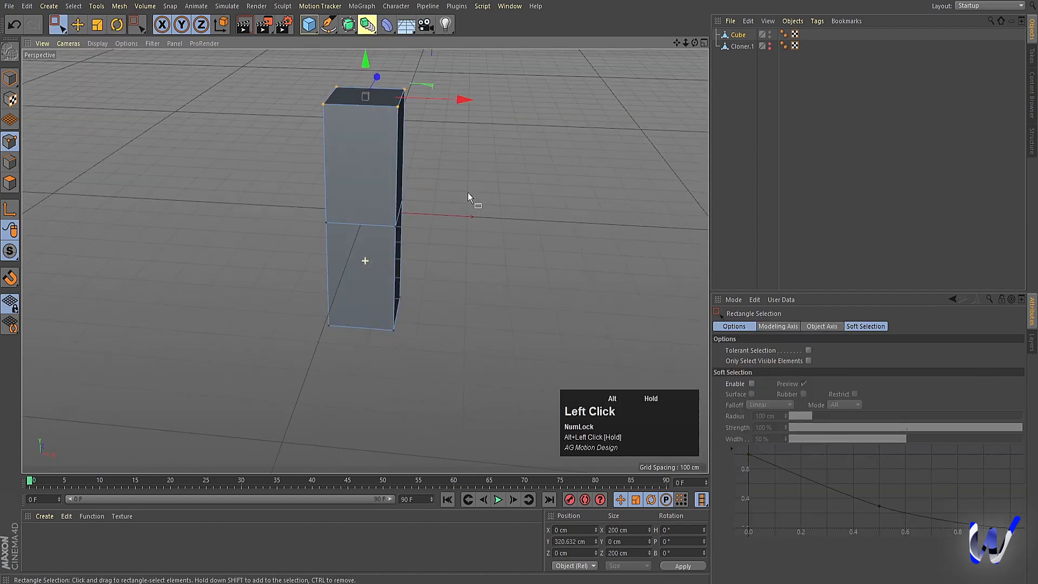
pyautogui.keyDown('shift'); pyautogui.moveTo(430, 399); pyautogui.dragTo(262, 282); pyautogui.keyUp('shift')
pyautogui.keyDown('alt'); pyautogui.moveTo(422, 364); pyautogui.dragTo(446, 267); pyautogui.keyUp('alt')
pyautogui.middleClick(445, 267)
pyautogui.middleClick(514, 349)
pyautogui.scroll(-3, 427, 294)
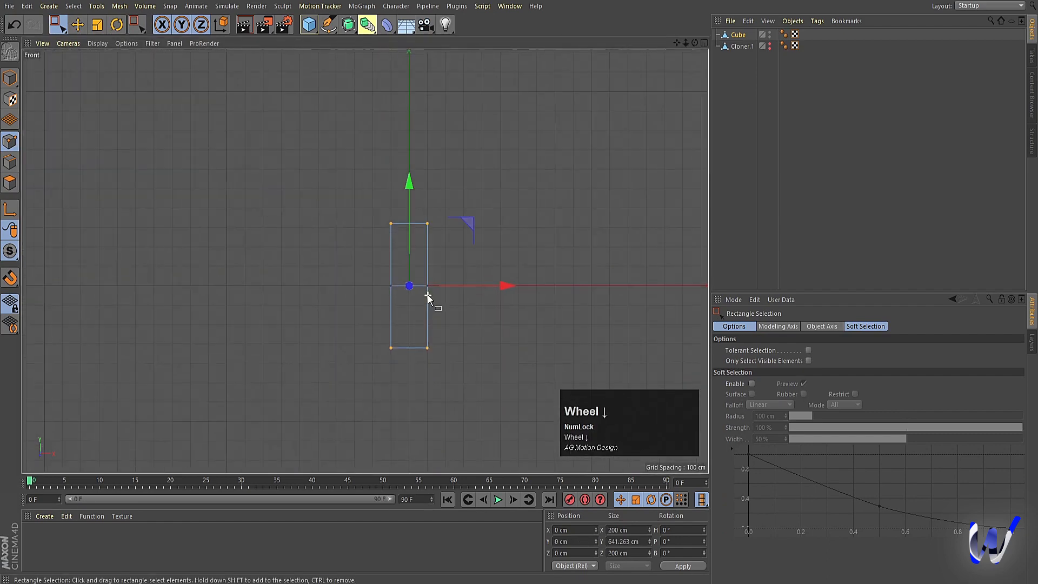
pyautogui.press('t')
pyautogui.moveTo(621, 231); pyautogui.dragTo(138, 228)
pyautogui.moveTo(414, 209); pyautogui.dragTo(416, 64)
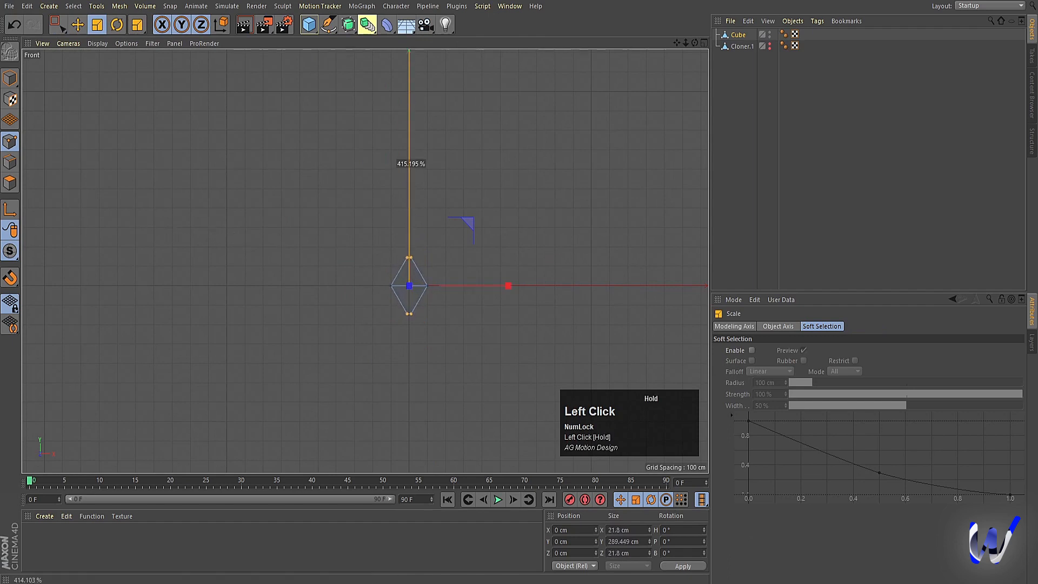
pyautogui.moveTo(411, 162); pyautogui.dragTo(411, 167)
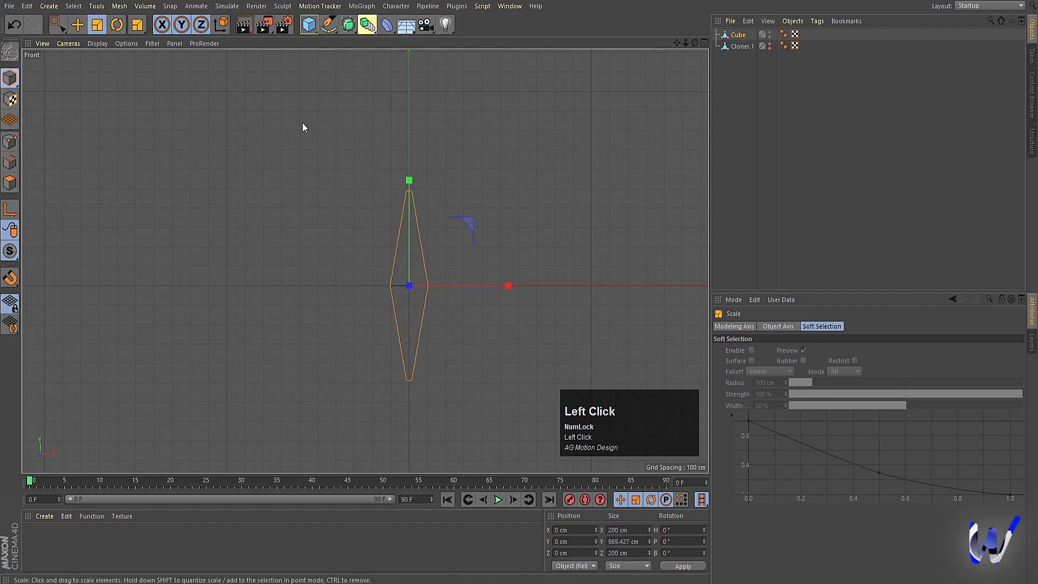
# Step: Place a shortened copy of the spindle, about 194 cm tall, at its lower tip and duplicate it to the upper tip at Y about 549 cm
pyautogui.press('e')
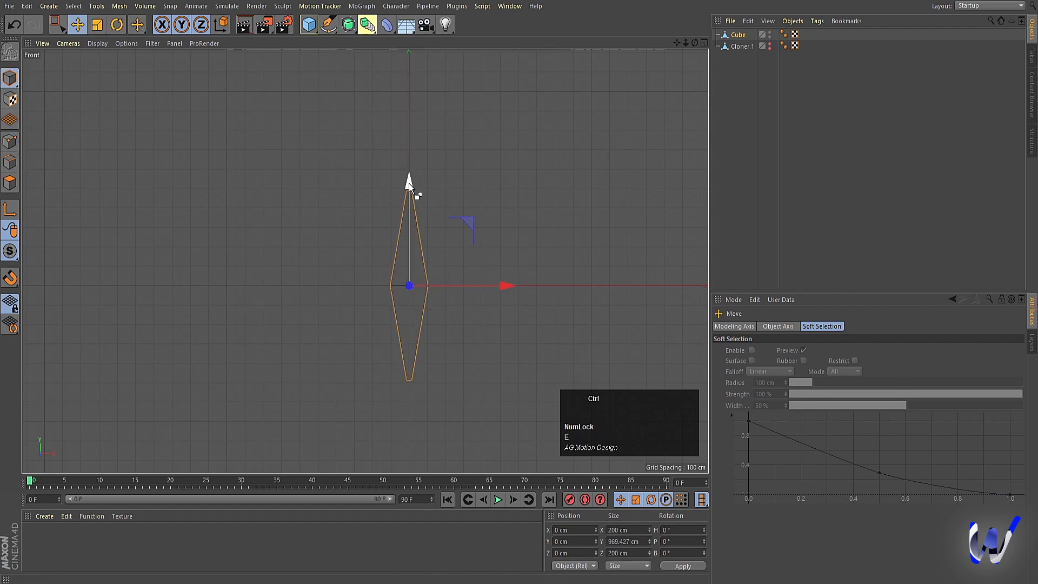
pyautogui.keyDown('ctrl'); pyautogui.moveTo(409, 183); pyautogui.dragTo(431, 324); pyautogui.keyUp('ctrl')
pyautogui.press('t')
pyautogui.press('e')
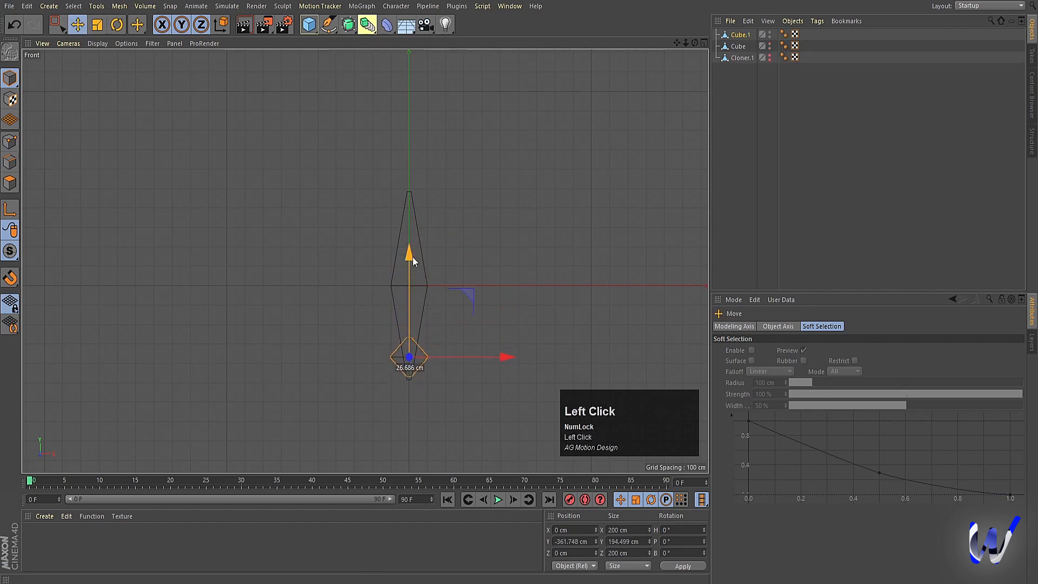
pyautogui.moveTo(413, 257); pyautogui.dragTo(426, 79)
# Step: Select the middle points of the central spindle and scale them outward to about 330 cm wide, then return to model mode
pyautogui.middleClick(450, 222)
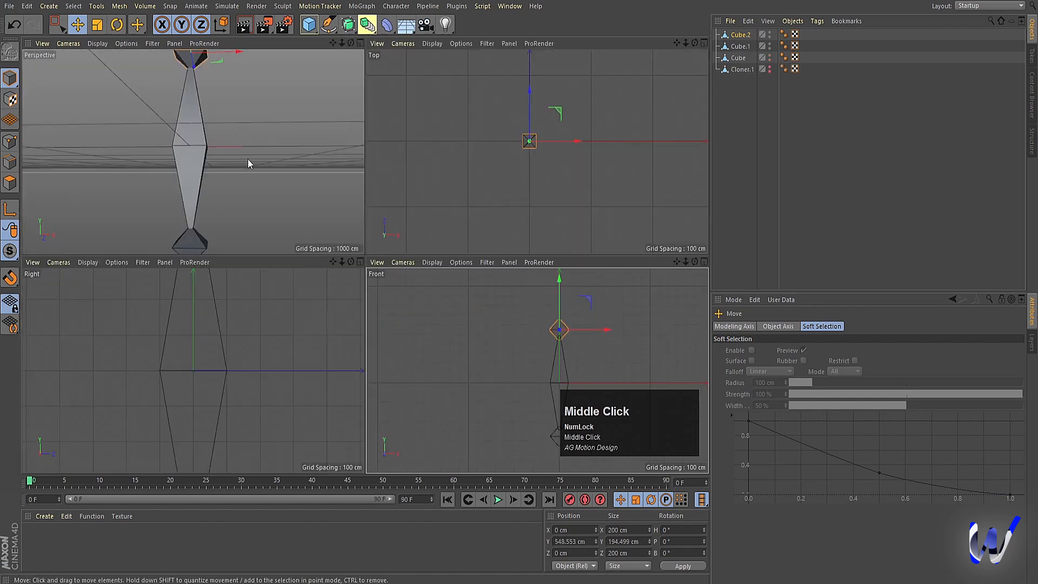
pyautogui.middleClick(247, 159)
pyautogui.click(398, 274)
pyautogui.scroll(-3, 365, 257)
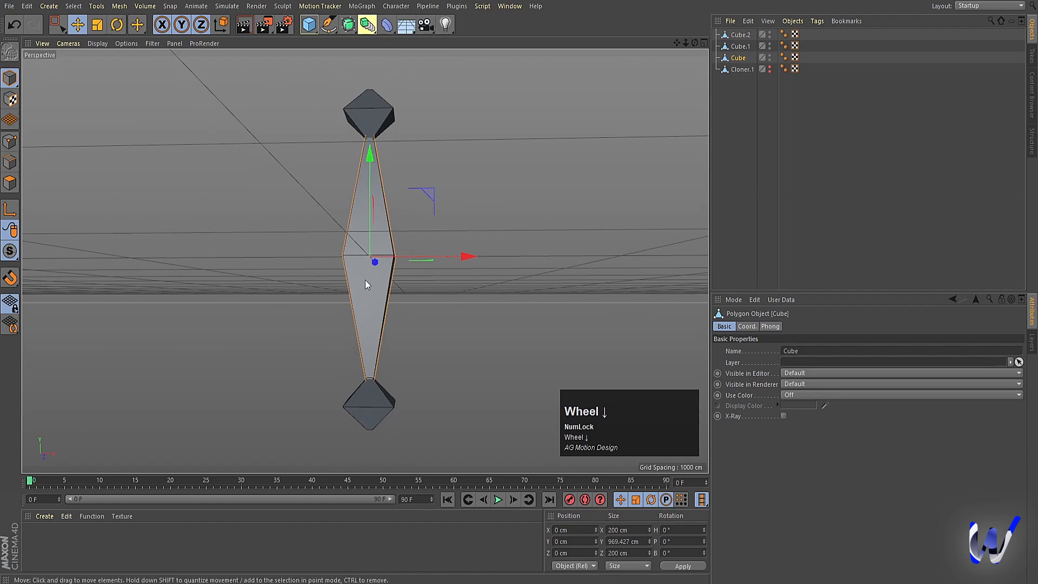
pyautogui.click(14, 145)
pyautogui.click(56, 28)
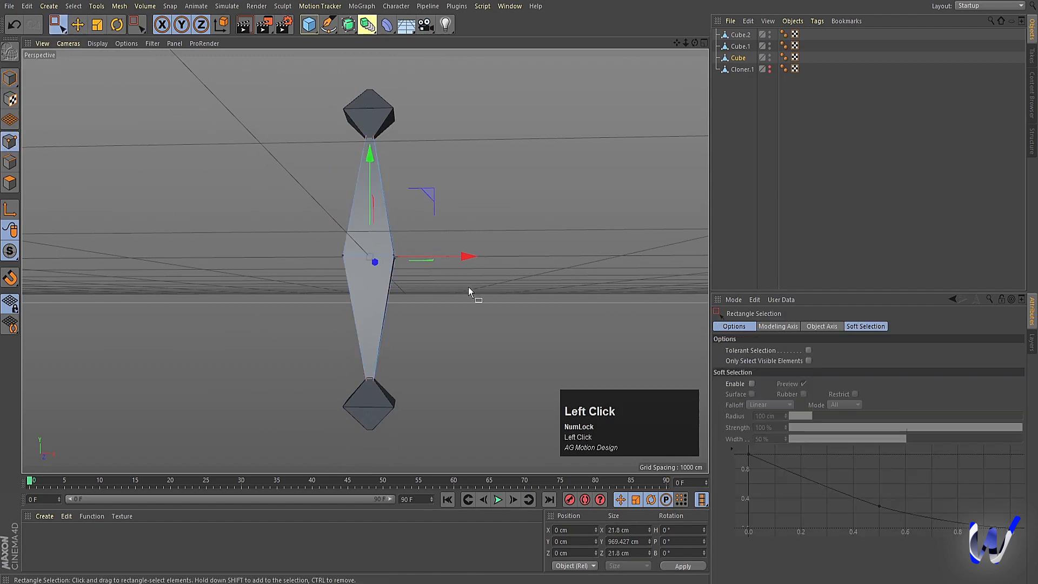
pyautogui.moveTo(479, 297); pyautogui.dragTo(239, 204)
pyautogui.press('t')
pyautogui.moveTo(265, 308); pyautogui.dragTo(565, 251)
pyautogui.click(14, 74)
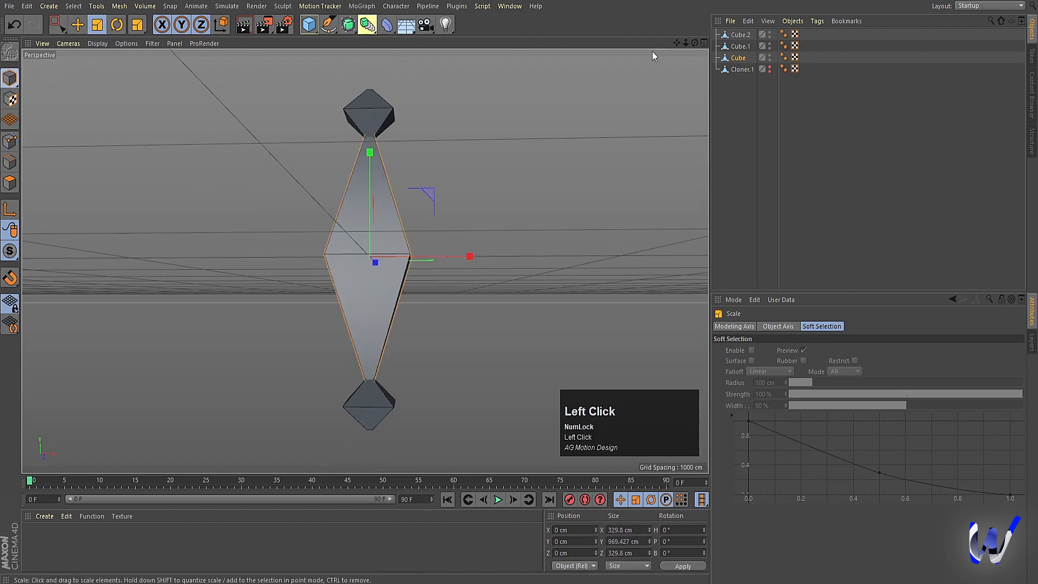
# Step: Select the spindle and its two small end pieces and merge them with Connect Objects + Delete
pyautogui.keyDown('shift'); pyautogui.click(740, 35); pyautogui.keyUp('shift')
pyautogui.rightClick(741, 43)
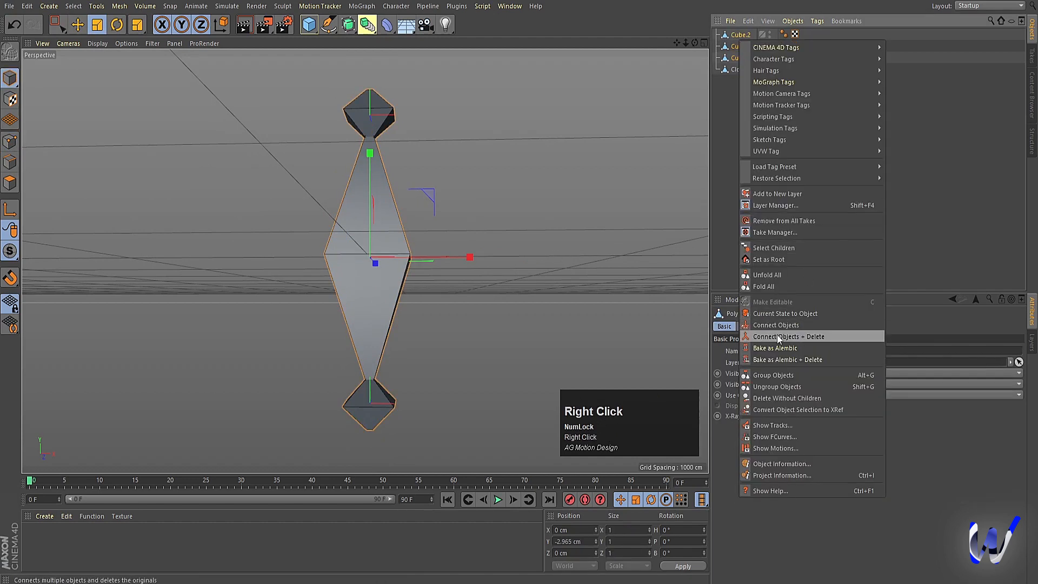
pyautogui.click(777, 335)
pyautogui.click(415, 138)
pyautogui.keyDown('alt'); pyautogui.moveTo(414, 138); pyautogui.dragTo(408, 195); pyautogui.keyUp('alt')
pyautogui.click(409, 194)
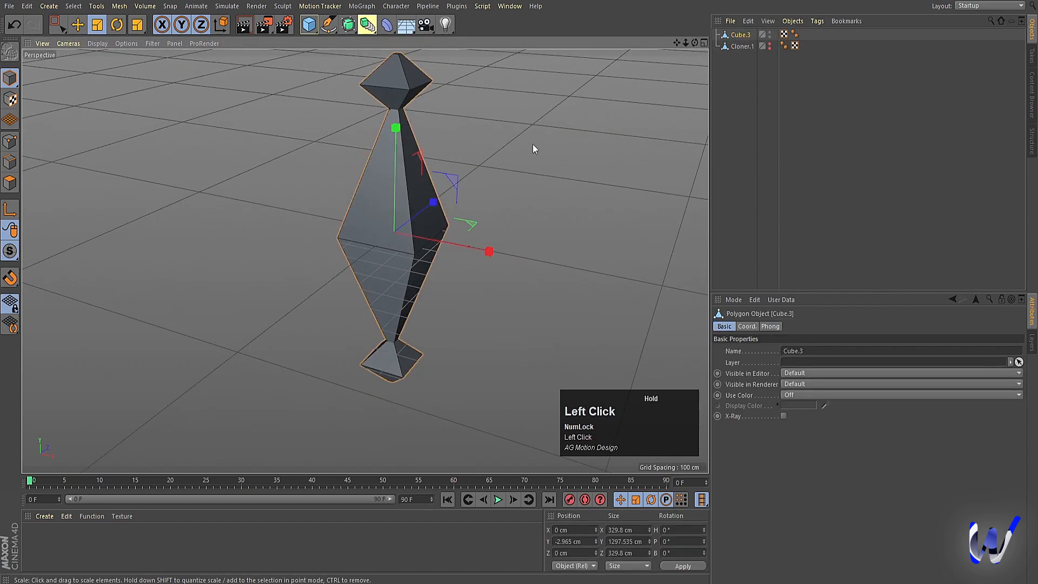
# Step: Add a Subdivision Surface generator and make the merged spindle its child
pyautogui.moveTo(368, 24); pyautogui.dragTo(386, 49)
pyautogui.click(750, 47)
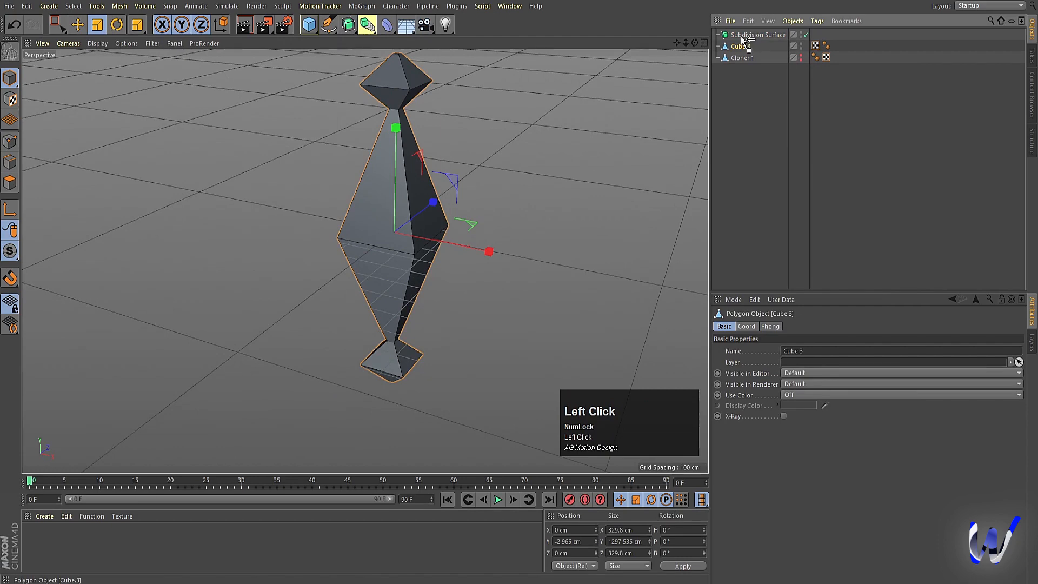
pyautogui.moveTo(743, 40); pyautogui.dragTo(736, 36)
pyautogui.click(739, 35)
pyautogui.scroll(-3, 472, 255)
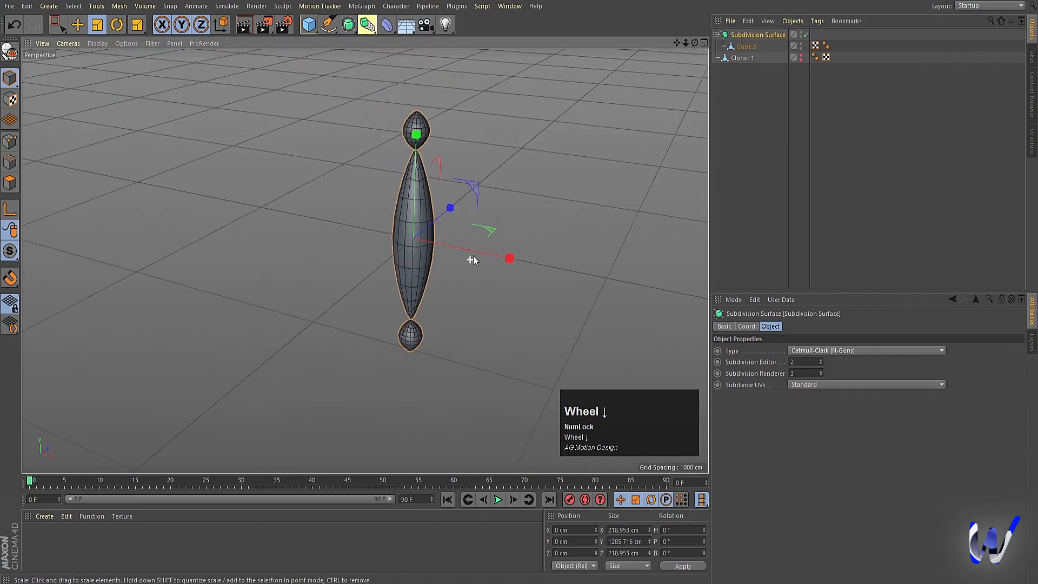
# Step: Set the Subdivision Surface's editor subdivision to 3
pyautogui.keyDown('alt'); pyautogui.moveTo(482, 293); pyautogui.dragTo(486, 277); pyautogui.keyUp('alt')
pyautogui.click(790, 194)
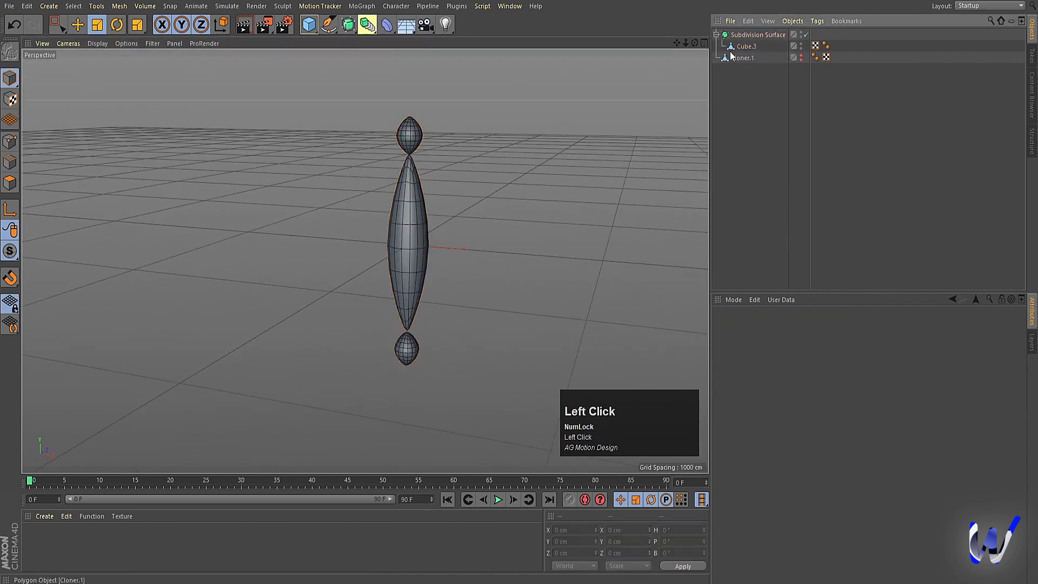
pyautogui.click(756, 35)
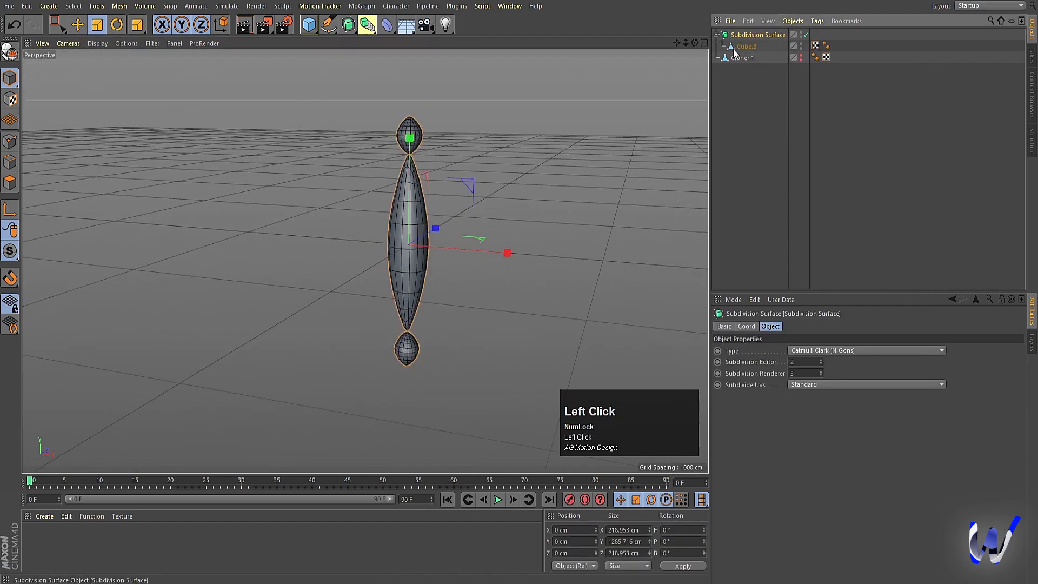
pyautogui.click(821, 359)
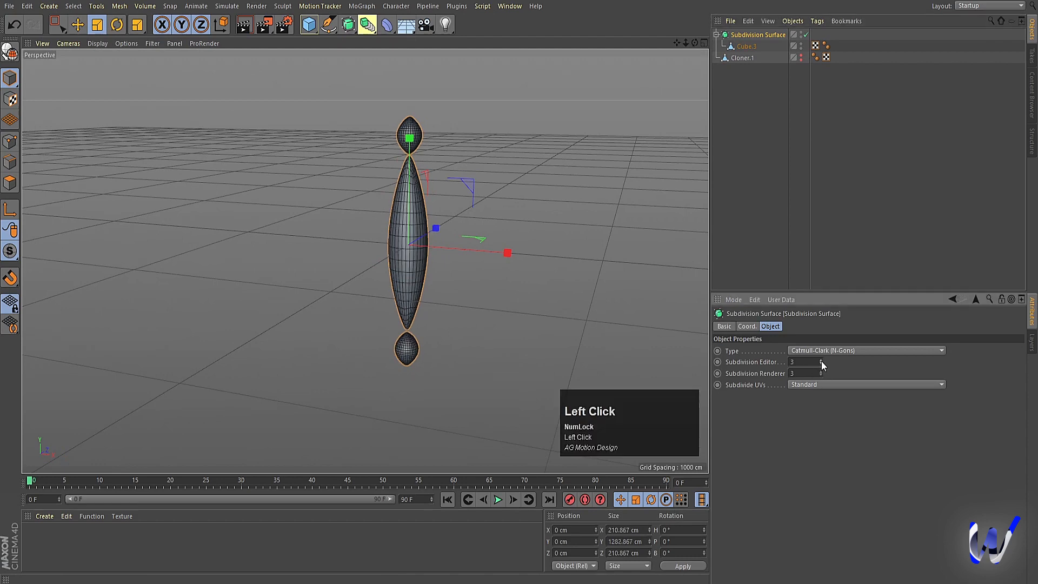
# Step: Merge the Subdivision Surface and its child spindle into one polygon object with Connect Objects + Delete
pyautogui.keyDown('shift'); pyautogui.click(746, 47); pyautogui.keyUp('shift')
pyautogui.rightClick(745, 46)
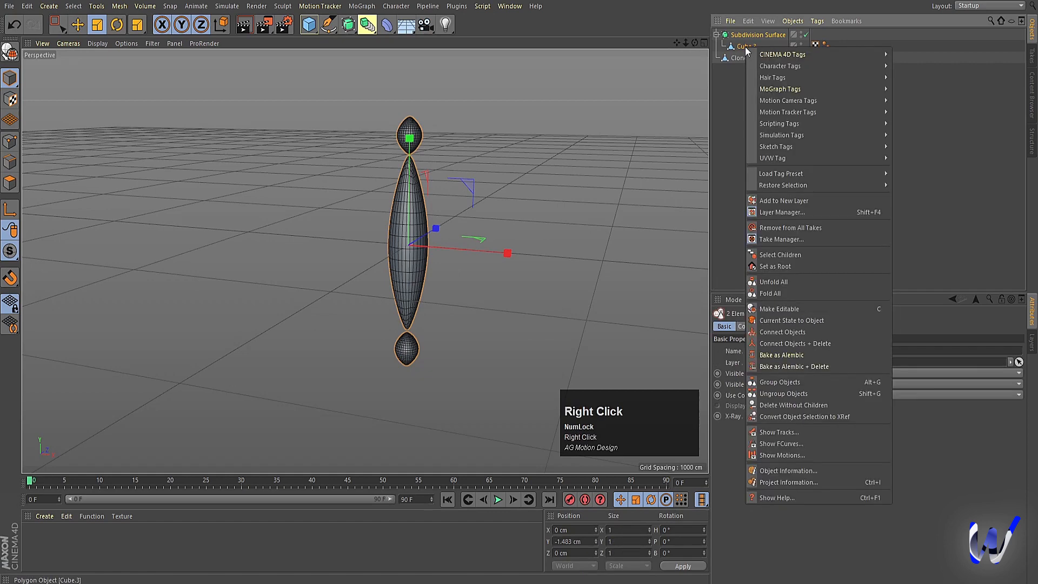
pyautogui.click(836, 354)
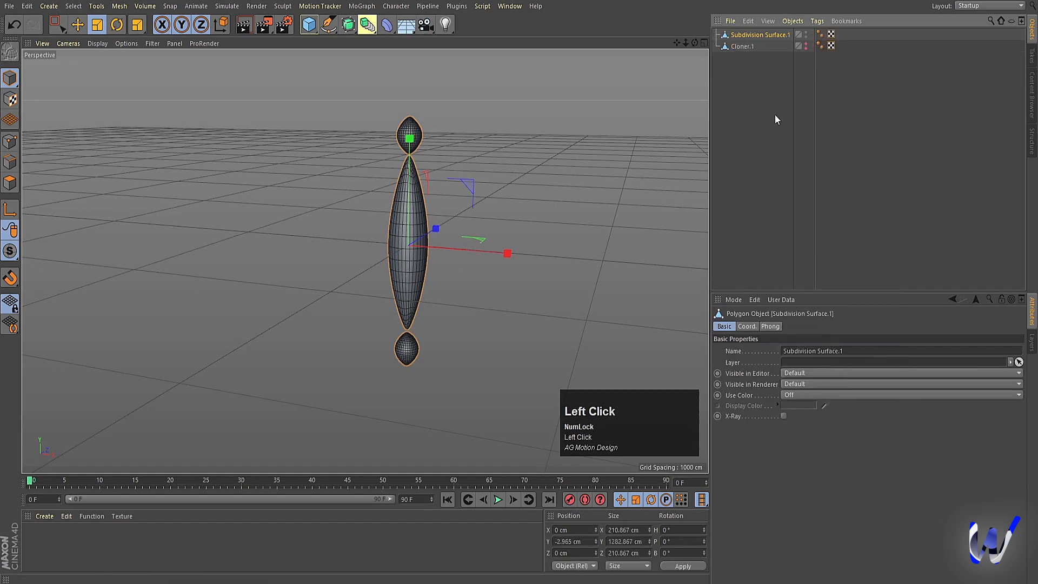
# Step: Unhide the ring of strips in the editor and renderer, and lower the smoothed spindle to Y about -400 cm beneath the ring's centre
pyautogui.click(806, 48)
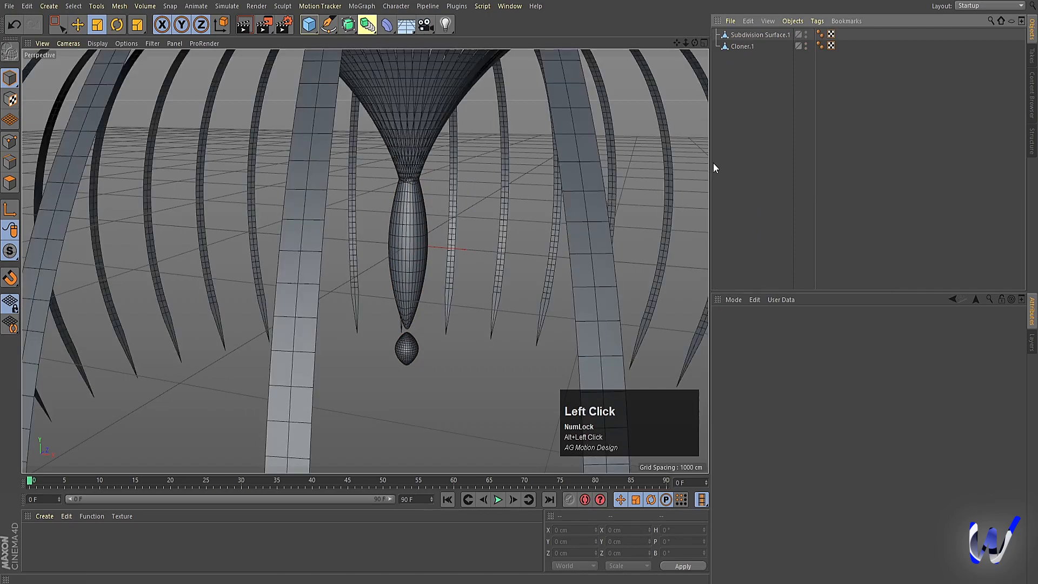
pyautogui.scroll(3, 518, 215)
pyautogui.click(736, 36)
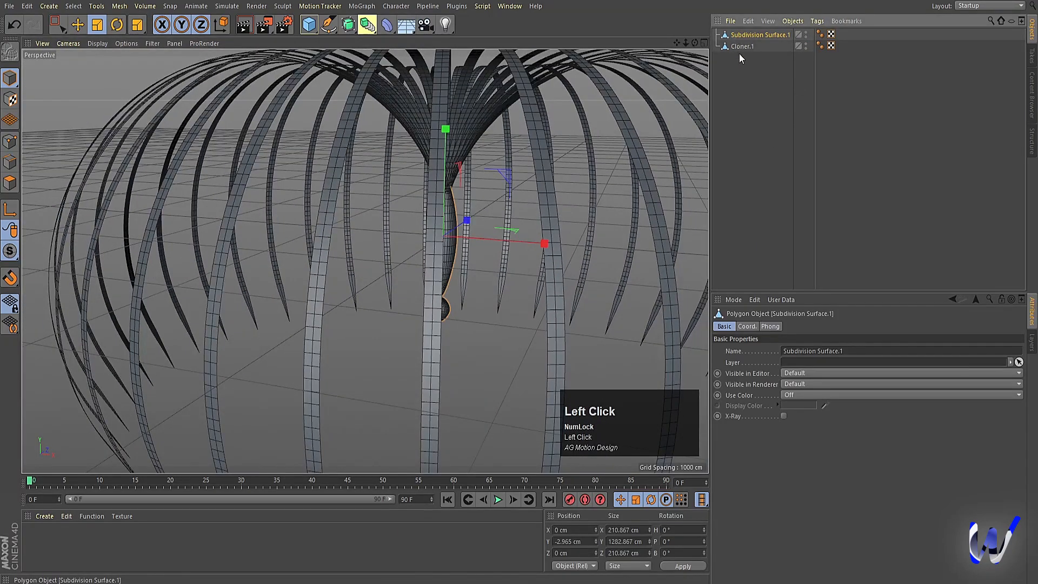
pyautogui.keyDown('alt'); pyautogui.moveTo(549, 223); pyautogui.dragTo(500, 243); pyautogui.keyUp('alt')
pyautogui.keyDown('alt'); pyautogui.moveTo(500, 244); pyautogui.dragTo(325, 254, button='middle'); pyautogui.keyUp('alt')
pyautogui.press('e')
pyautogui.moveTo(496, 126)
pyautogui.mouseDown()
pyautogui.moveTo(504, 177)
pyautogui.moveTo(489, 166)
pyautogui.mouseUp()
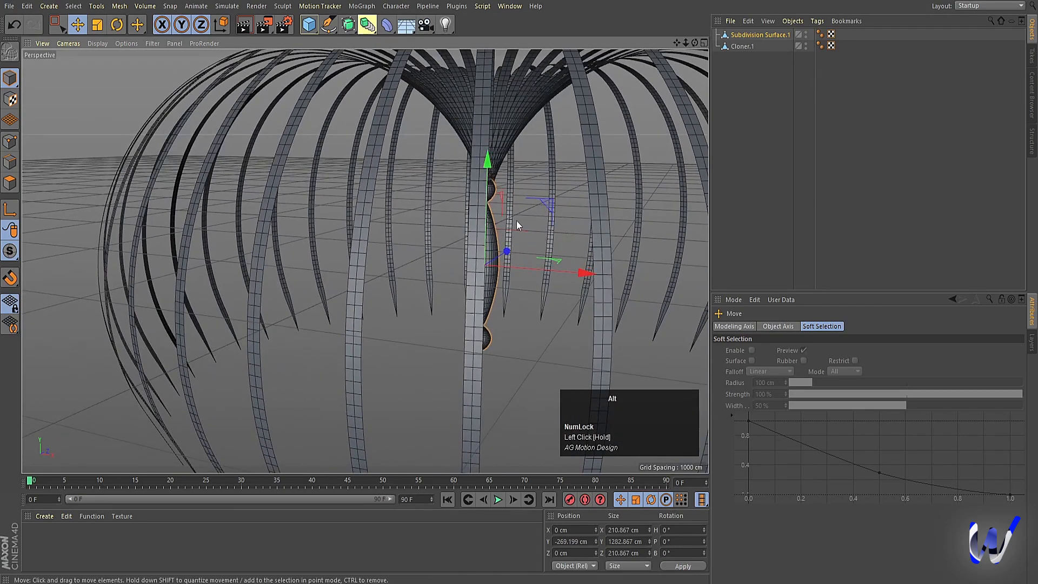
pyautogui.keyDown('alt'); pyautogui.moveTo(517, 224); pyautogui.dragTo(474, 198); pyautogui.keyUp('alt')
pyautogui.moveTo(440, 159); pyautogui.dragTo(449, 171)
pyautogui.scroll(-7, 500, 283)
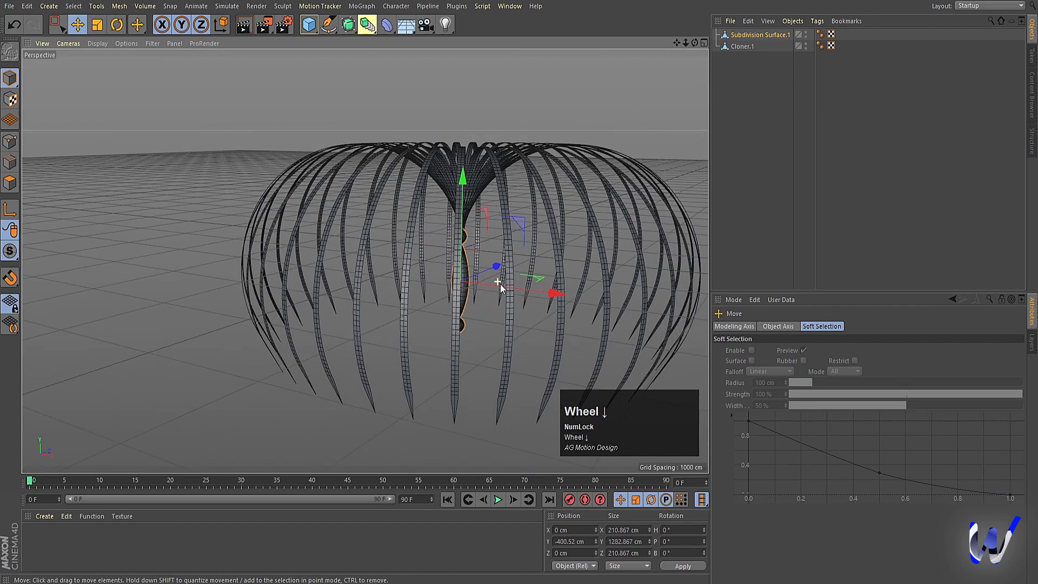
pyautogui.click(514, 162)
# Step: Frame the ring with its hanging spindle and render a preview in the perspective view
pyautogui.moveTo(542, 290)
pyautogui.keyDown('alt'); pyautogui.mouseDown()
pyautogui.moveTo(517, 293)
pyautogui.moveTo(529, 300)
pyautogui.mouseUp(); pyautogui.keyUp('alt')
pyautogui.keyDown('alt'); pyautogui.moveTo(545, 306); pyautogui.dragTo(436, 287, button='middle'); pyautogui.keyUp('alt')
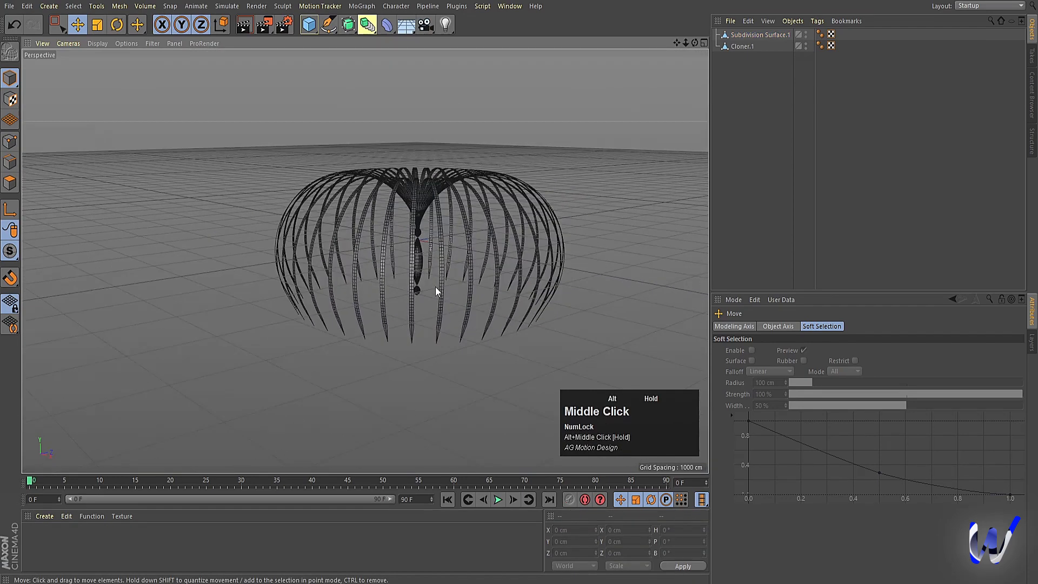
pyautogui.hotkey('ctrl', 'r')
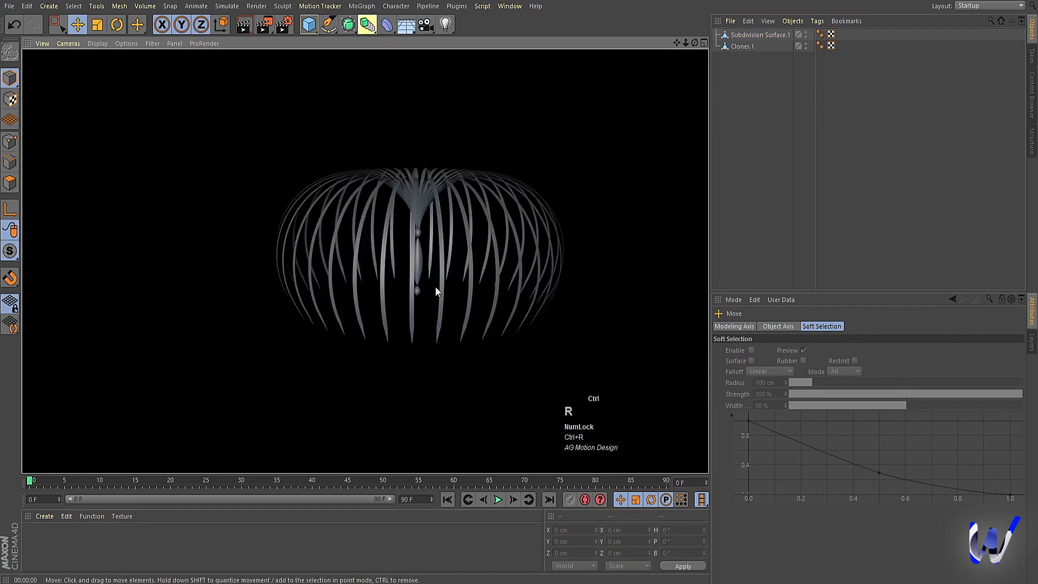
pyautogui.click(826, 219)
# Step: Create a new material for the model
pyautogui.keyDown('alt'); pyautogui.moveTo(424, 228); pyautogui.dragTo(502, 239); pyautogui.keyUp('alt')
pyautogui.keyDown('alt'); pyautogui.moveTo(503, 239); pyautogui.dragTo(433, 264, button='middle'); pyautogui.keyUp('alt')
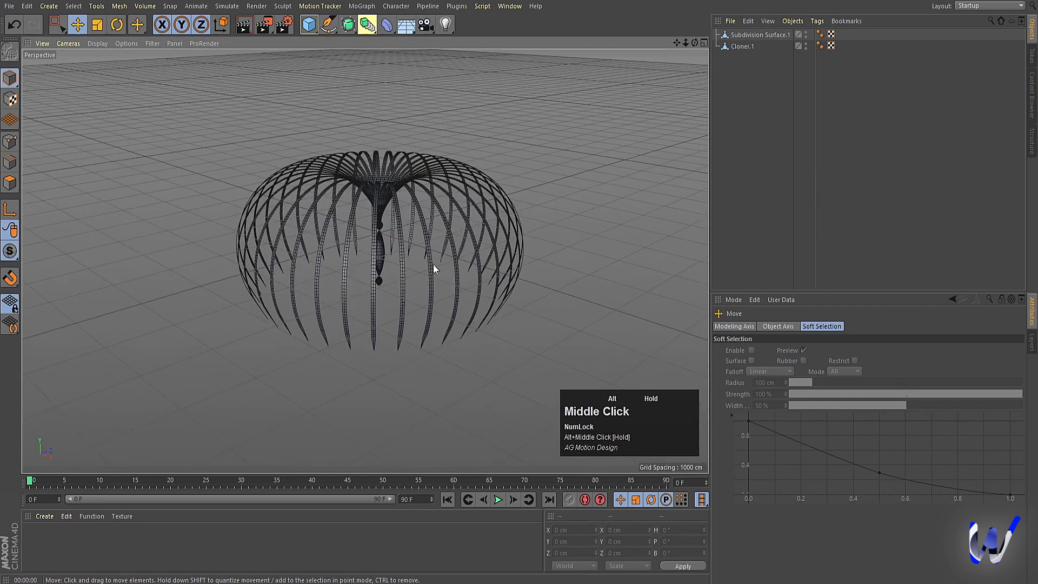
pyautogui.click(92, 543)
pyautogui.doubleClick(91, 543)
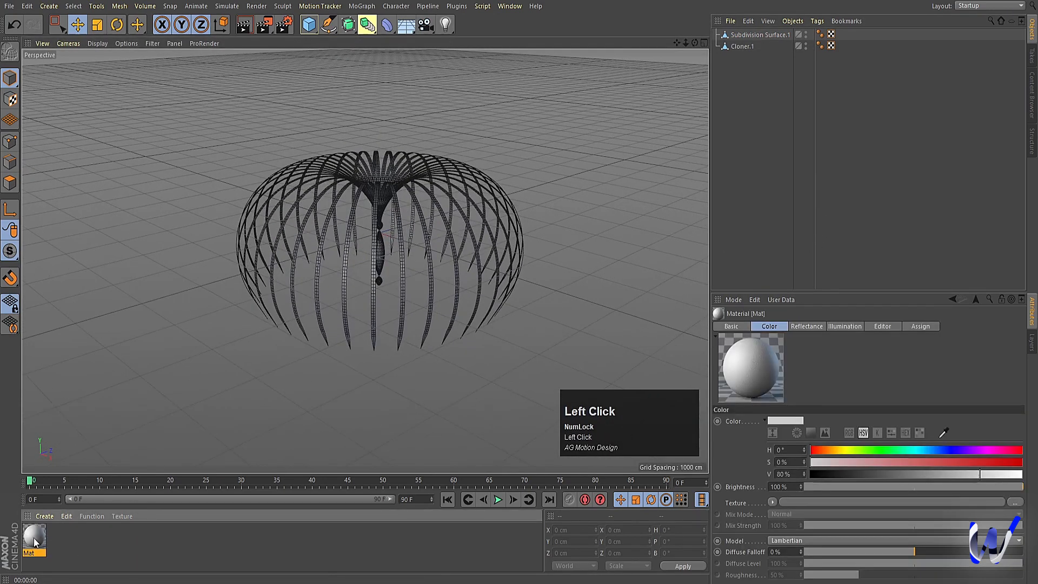
# Step: Apply the new material to both the ring of strips and the spindle, and enable its Luminance channel
pyautogui.moveTo(745, 43); pyautogui.dragTo(743, 47)
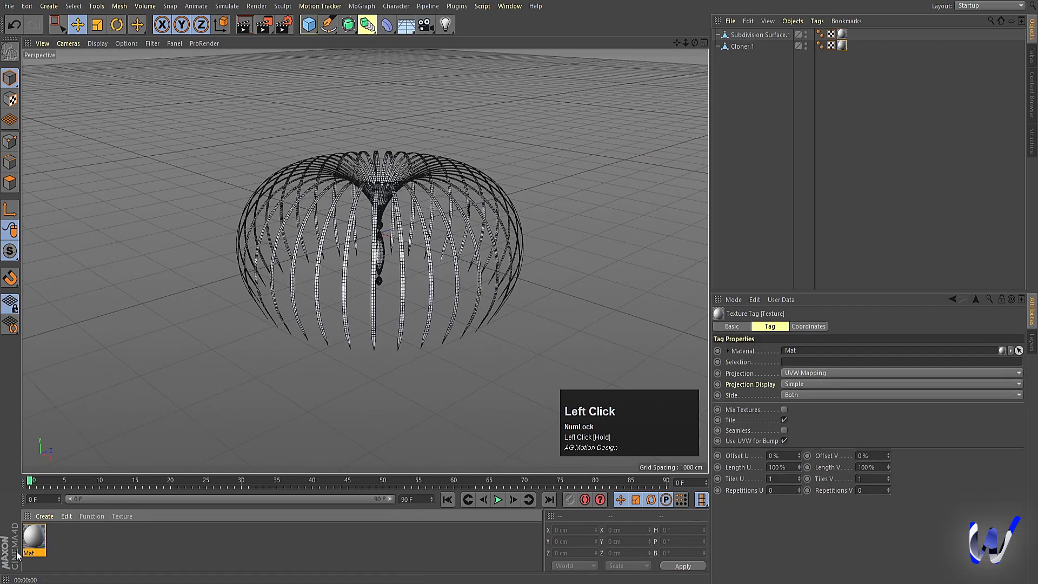
pyautogui.doubleClick(34, 541)
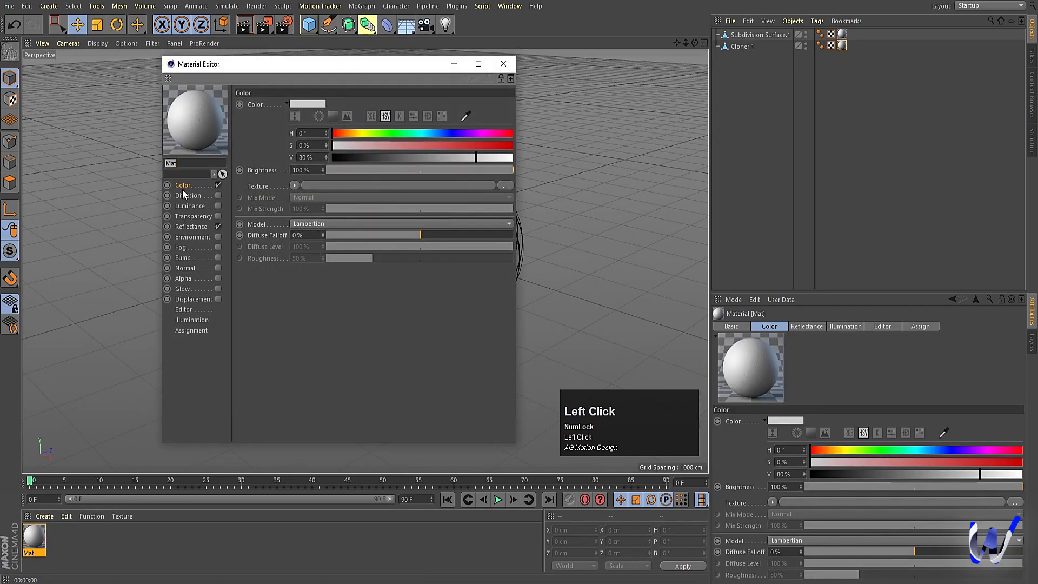
pyautogui.click(194, 206)
pyautogui.click(219, 207)
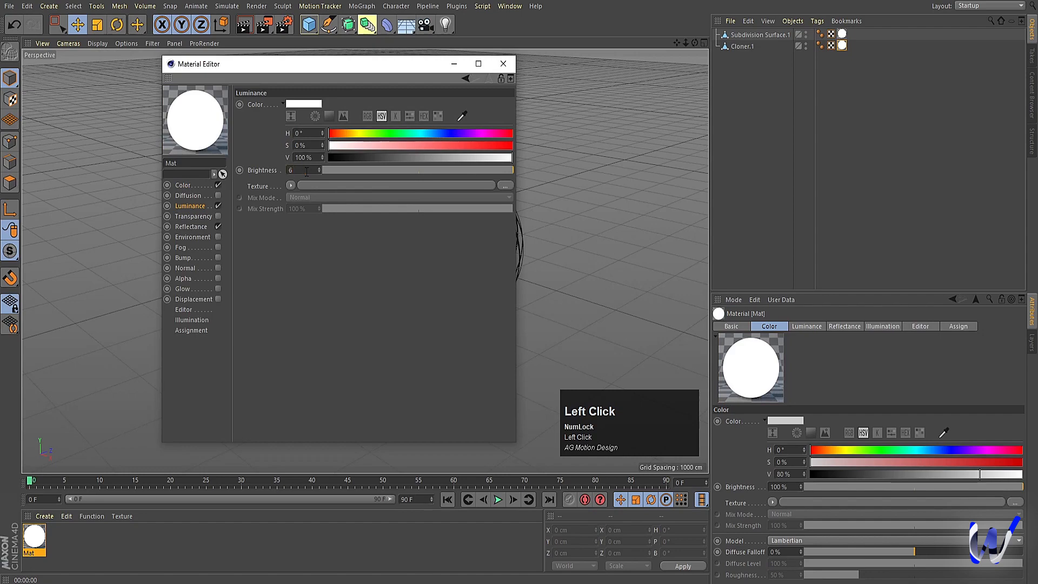
# Step: Reduce the material's luminance brightness and render a preview of the perspective view
pyautogui.click(307, 172)
pyautogui.write('6')
pyautogui.press('Return')
pyautogui.click(504, 63)
pyautogui.hotkey('ctrl', 'r')
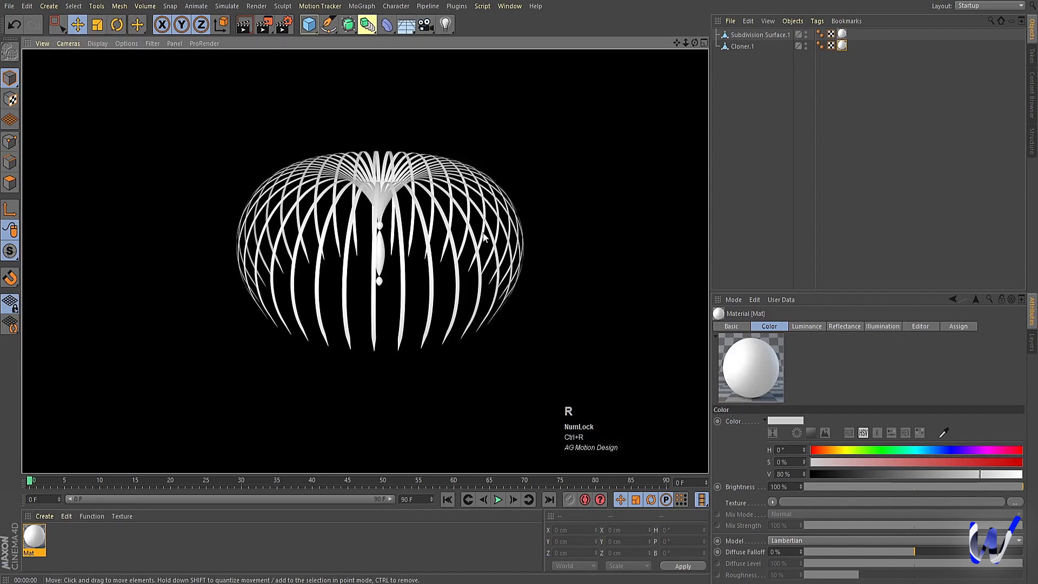
pyautogui.click(824, 160)
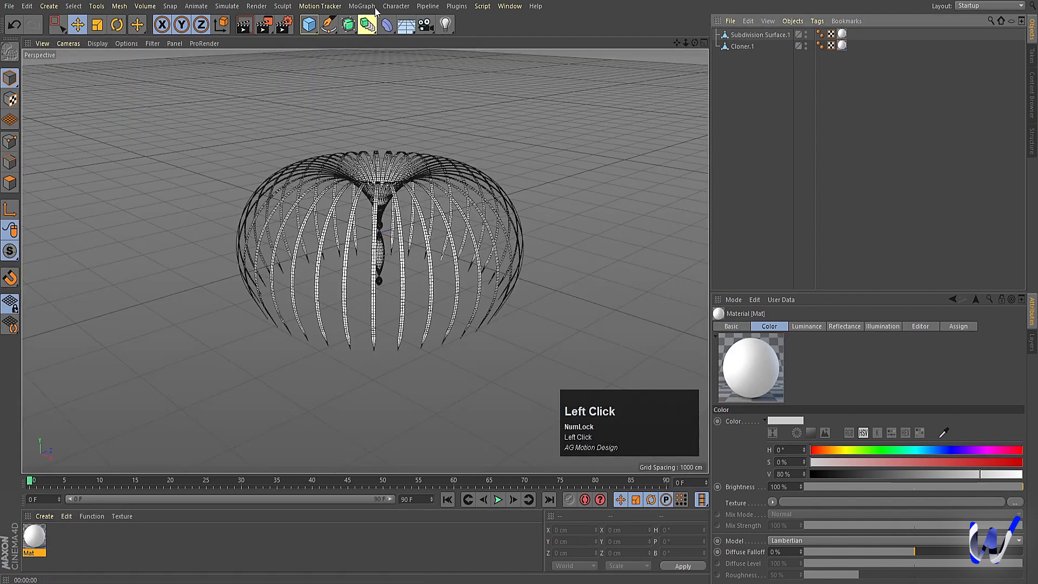
# Step: Add a camera and look through it, and set the render output size to 1080 x 1080 pixels
pyautogui.click(426, 26)
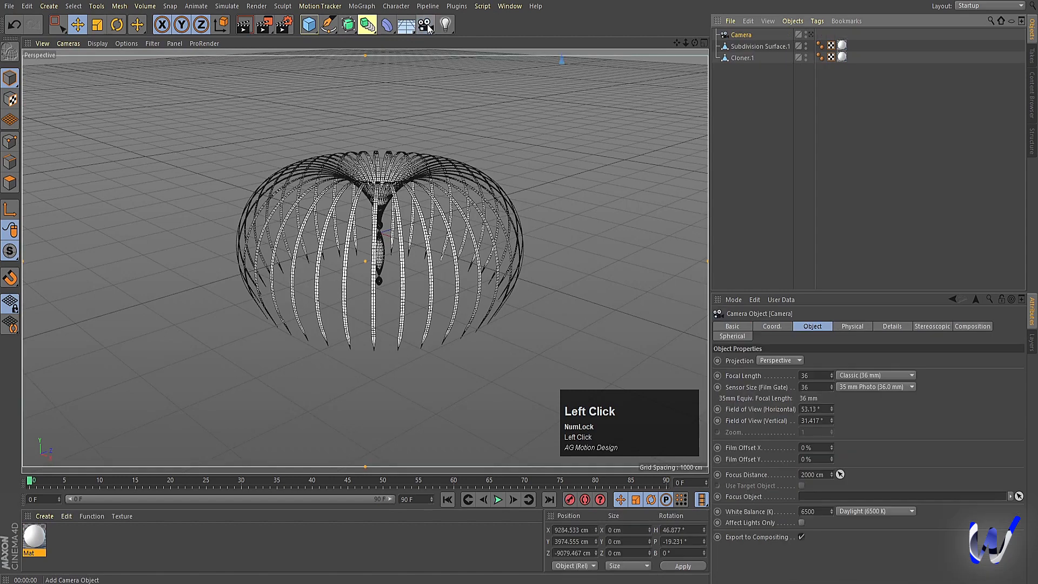
pyautogui.click(810, 35)
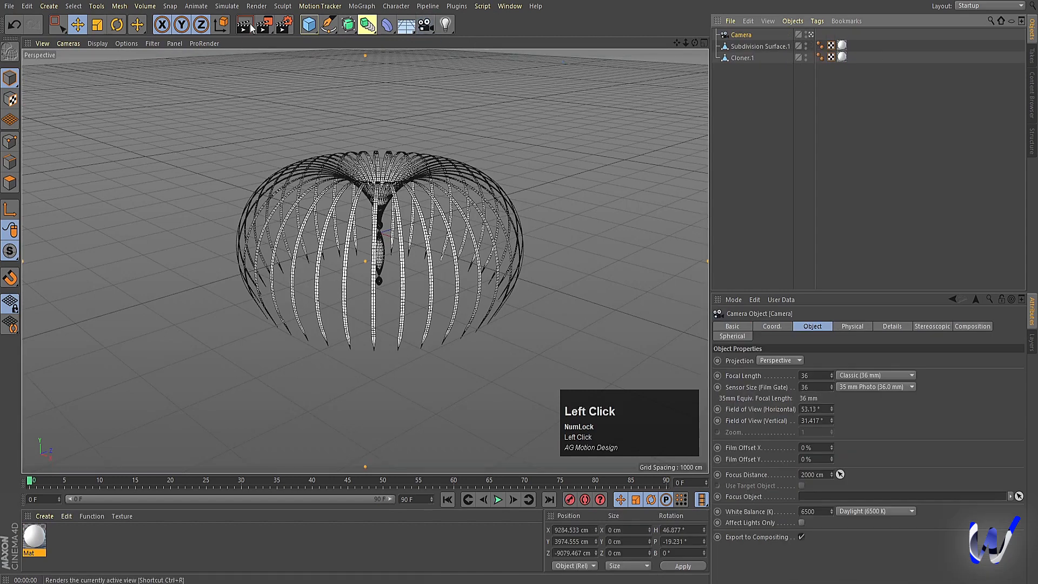
pyautogui.click(286, 25)
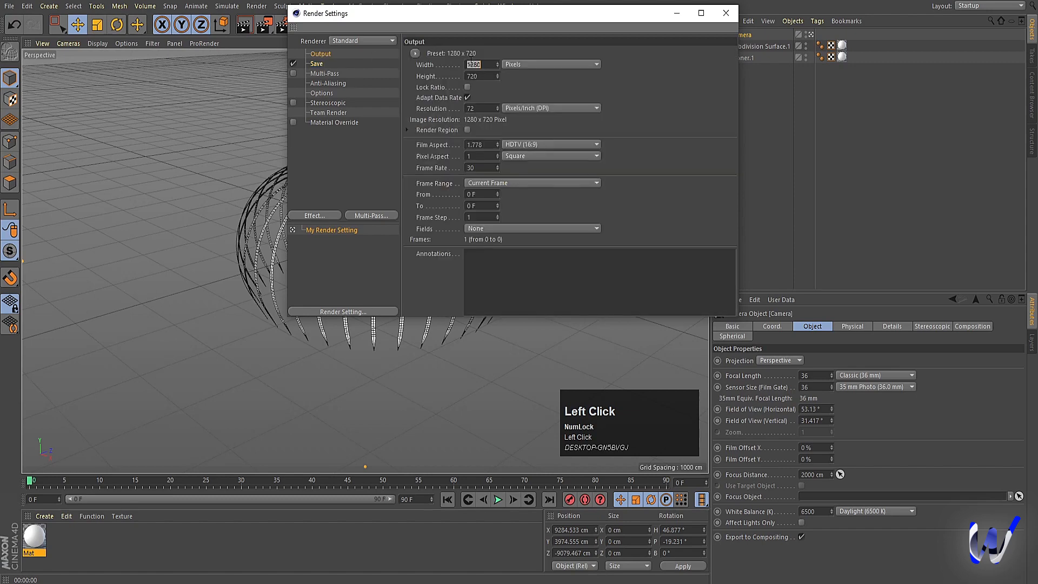
pyautogui.click(475, 70)
pyautogui.write('1080')
pyautogui.press('Tab')
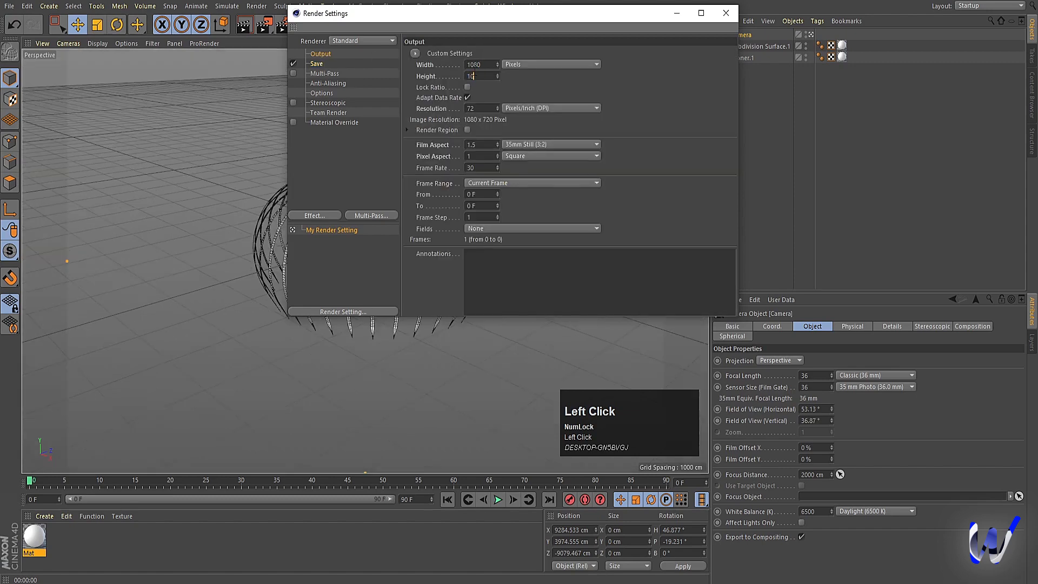
pyautogui.press('Return')
pyautogui.click(732, 18)
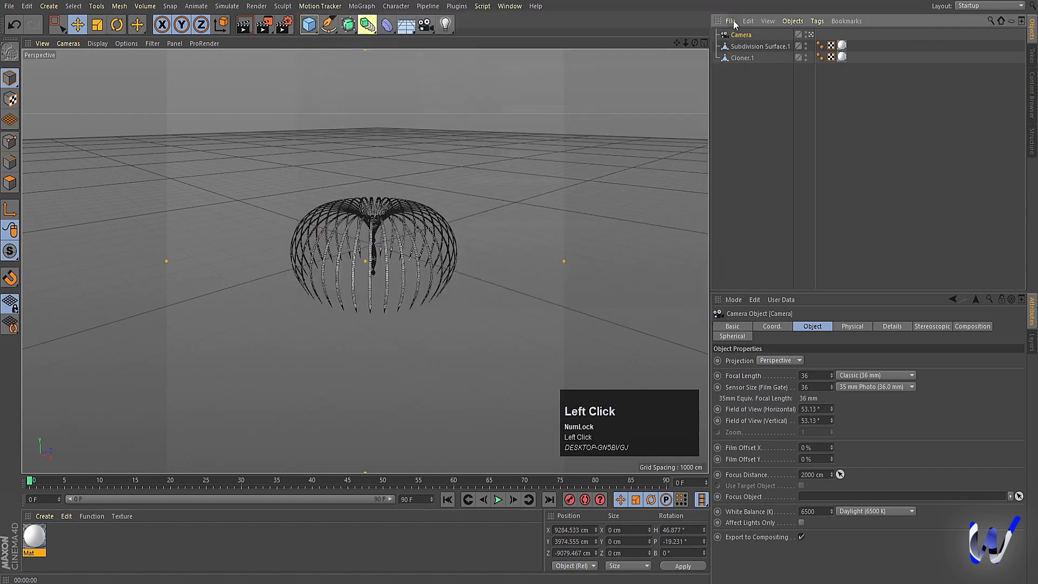
# Step: Zero the camera's X, Y and Z position and its heading and pitch rotation
pyautogui.keyDown('alt'); pyautogui.click(373, 313); pyautogui.keyUp('alt')
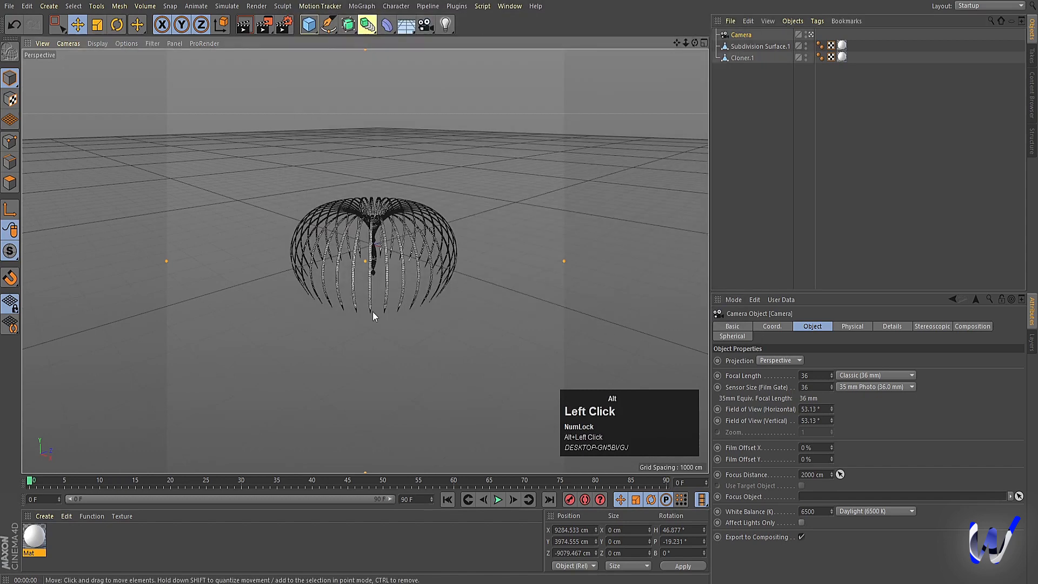
pyautogui.click(768, 327)
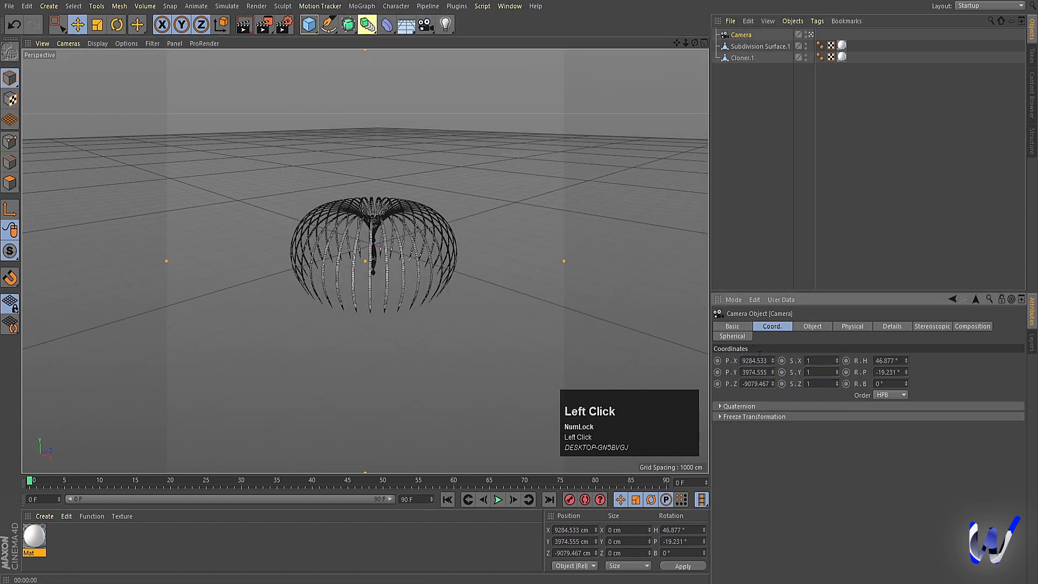
pyautogui.press('0')
pyautogui.click(747, 36)
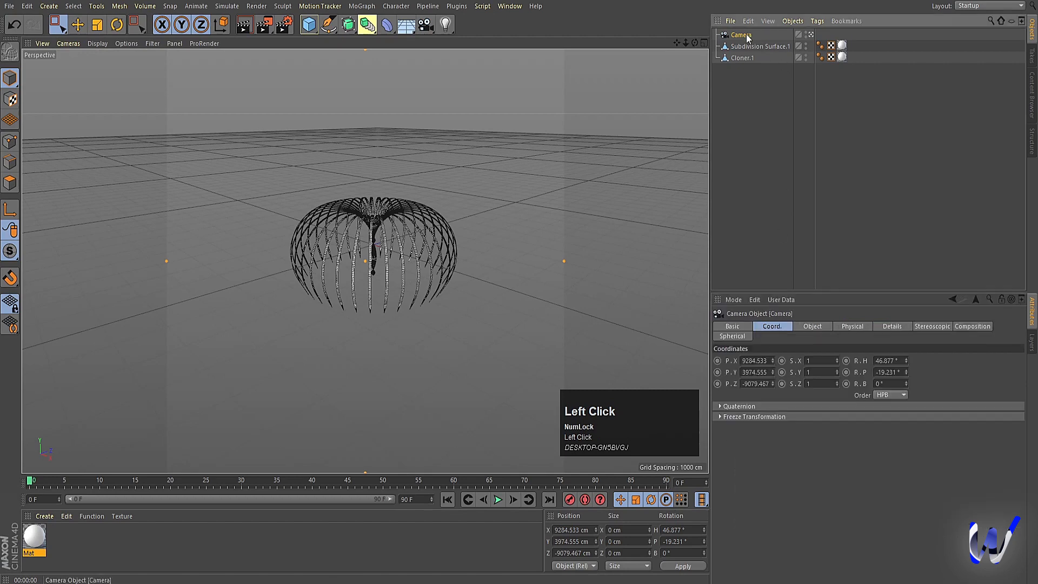
pyautogui.click(756, 361)
pyautogui.write('0')
pyautogui.click(755, 372)
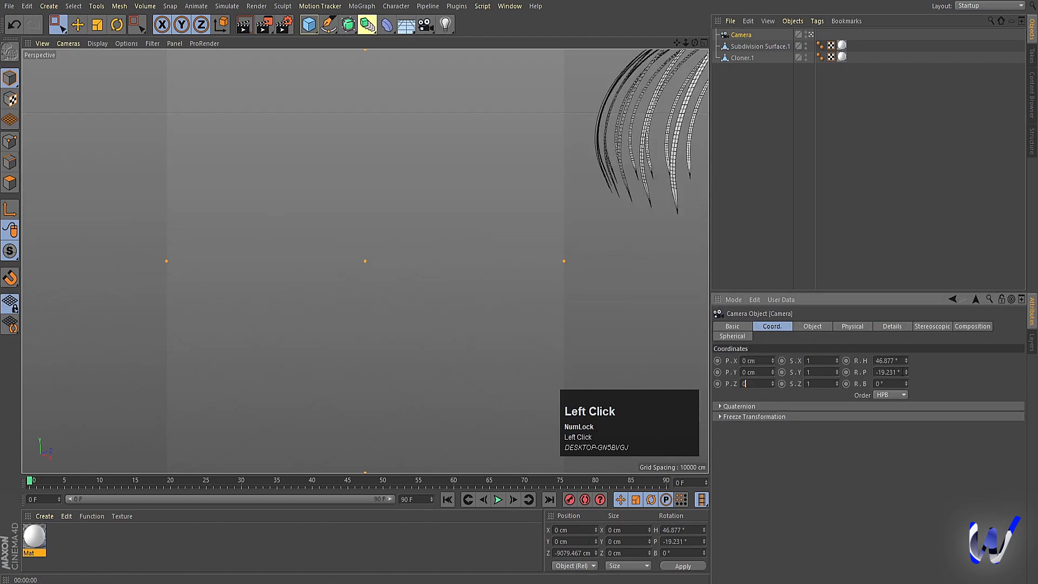
pyautogui.write('0')
pyautogui.click(887, 372)
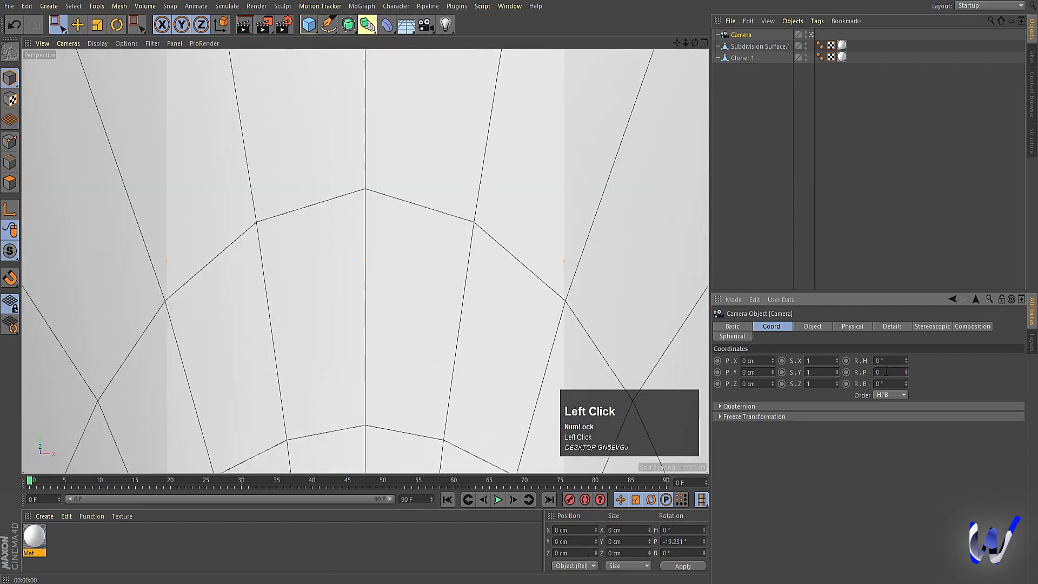
pyautogui.write('0')
pyautogui.press('Return')
# Step: Move the camera back along Z to about -8563 cm so it frames the whole model, and render a preview through it
pyautogui.middleClick(385, 262)
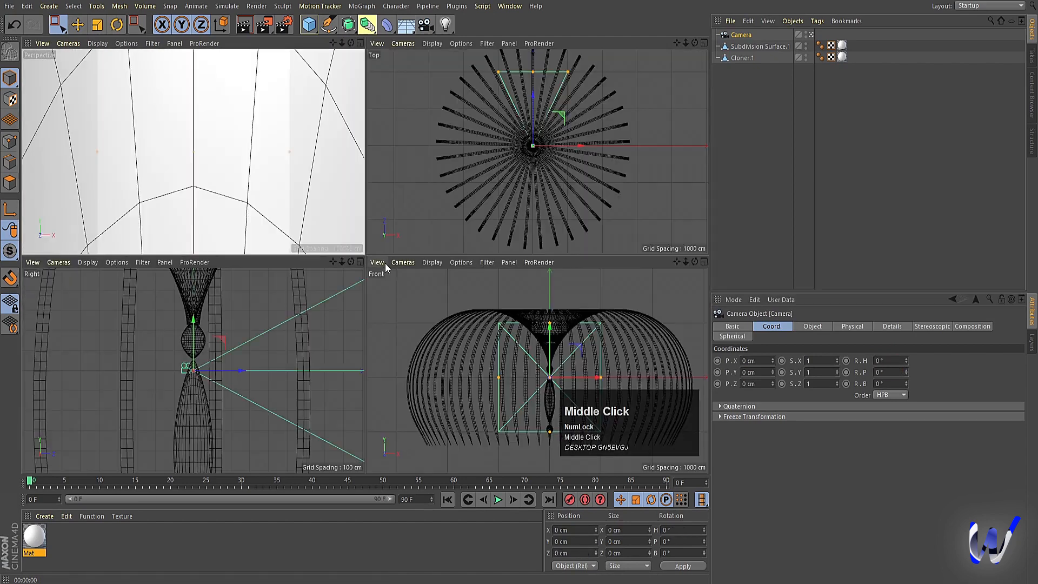
pyautogui.middleClick(203, 344)
pyautogui.scroll(-8, 290, 265)
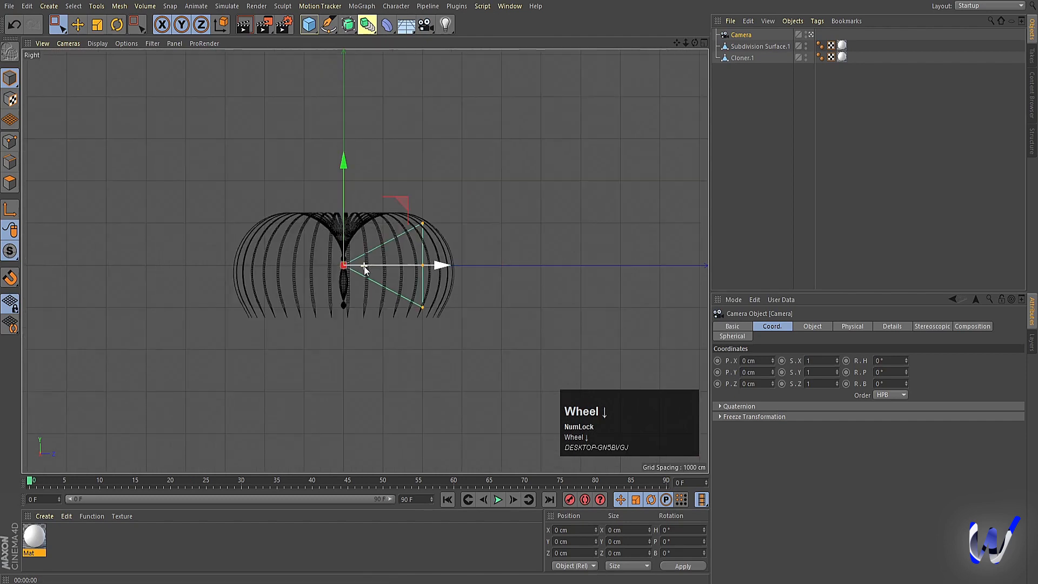
pyautogui.moveTo(420, 268); pyautogui.dragTo(184, 273)
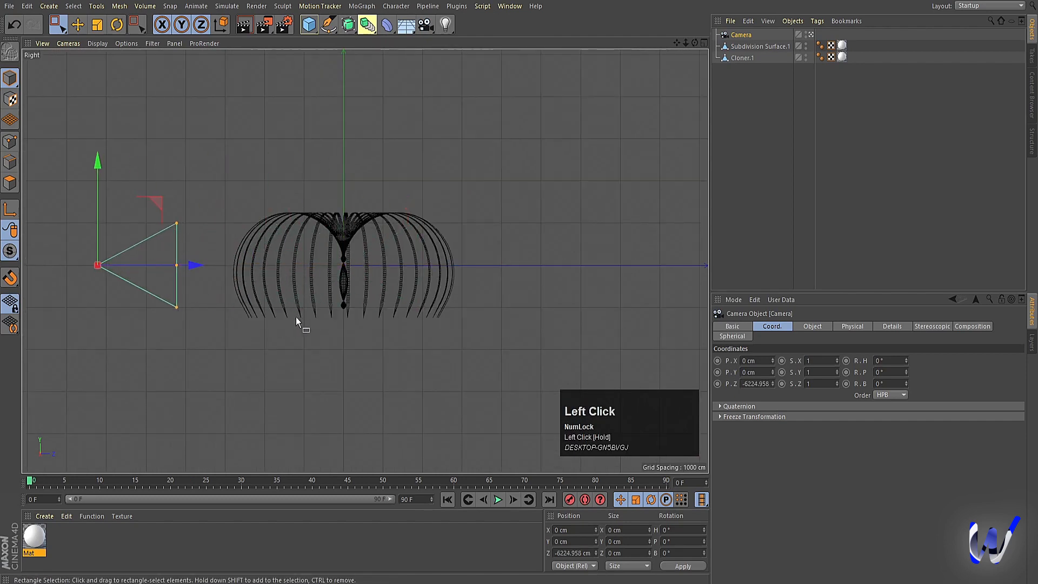
pyautogui.middleClick(287, 297)
pyautogui.moveTo(112, 372); pyautogui.dragTo(65, 372)
pyautogui.middleClick(237, 161)
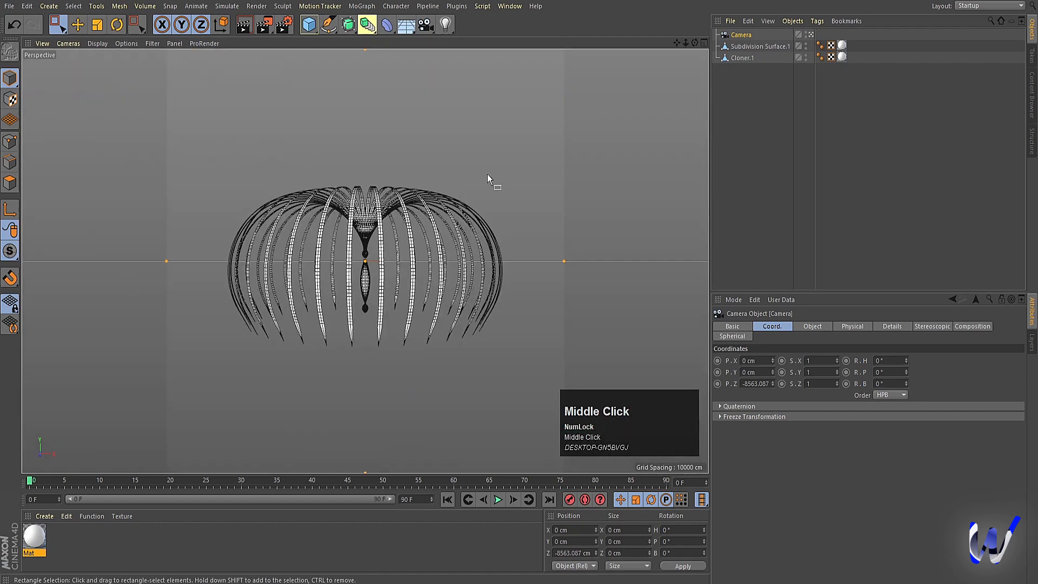
pyautogui.hotkey('ctrl', 'r')
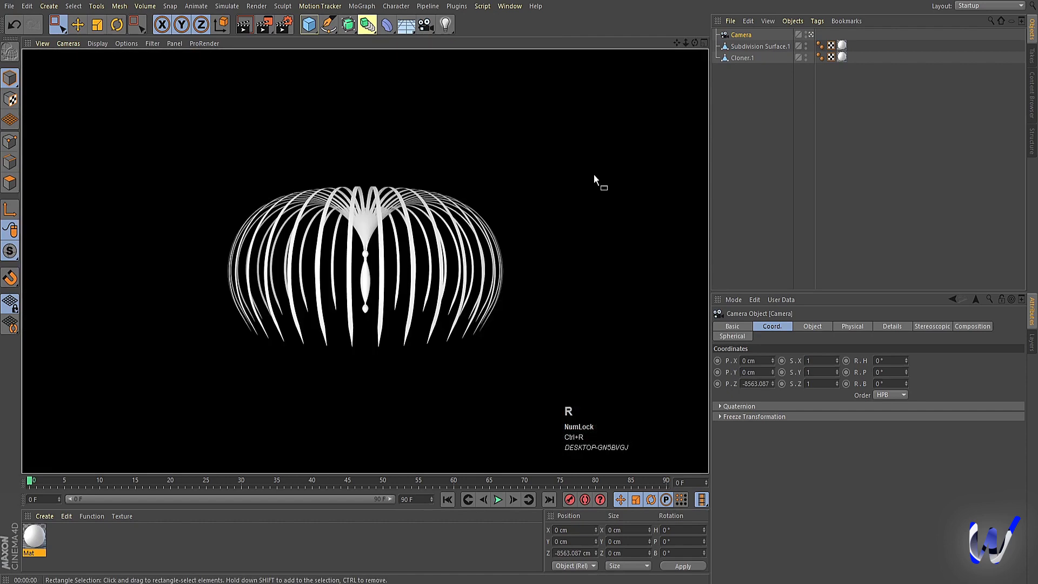
pyautogui.click(726, 64)
# Step: Merge the ring of strips and the spindle into one polygon object with Connect Objects + Delete
pyautogui.click(743, 57)
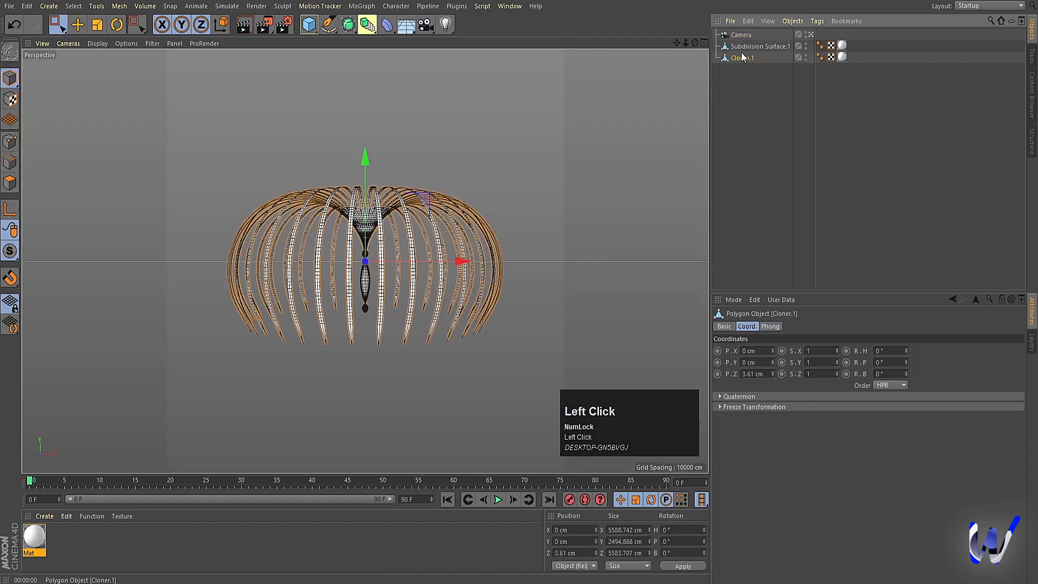
pyautogui.keyDown('shift'); pyautogui.click(742, 47); pyautogui.keyUp('shift')
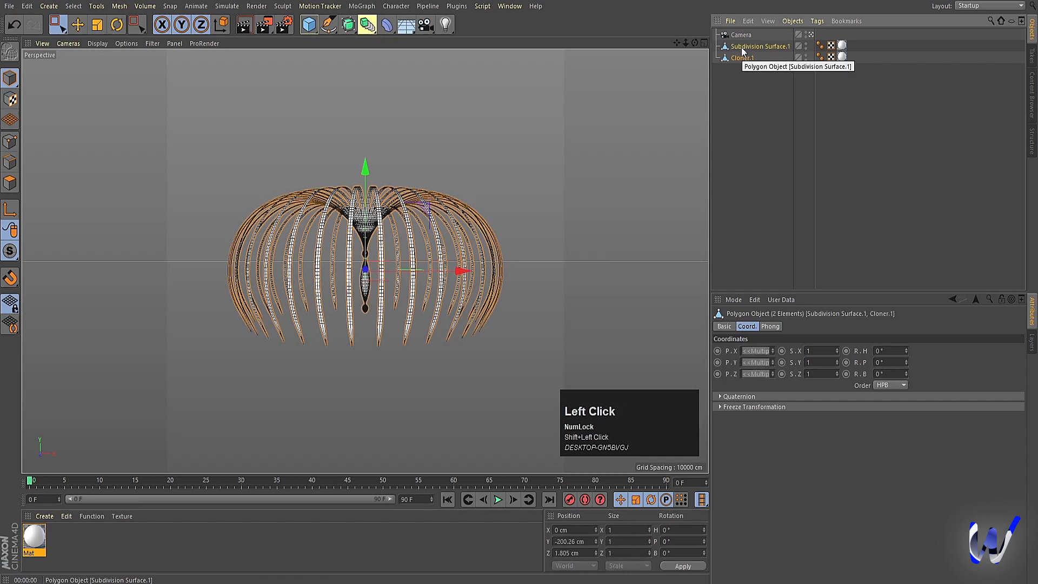
pyautogui.rightClick(742, 48)
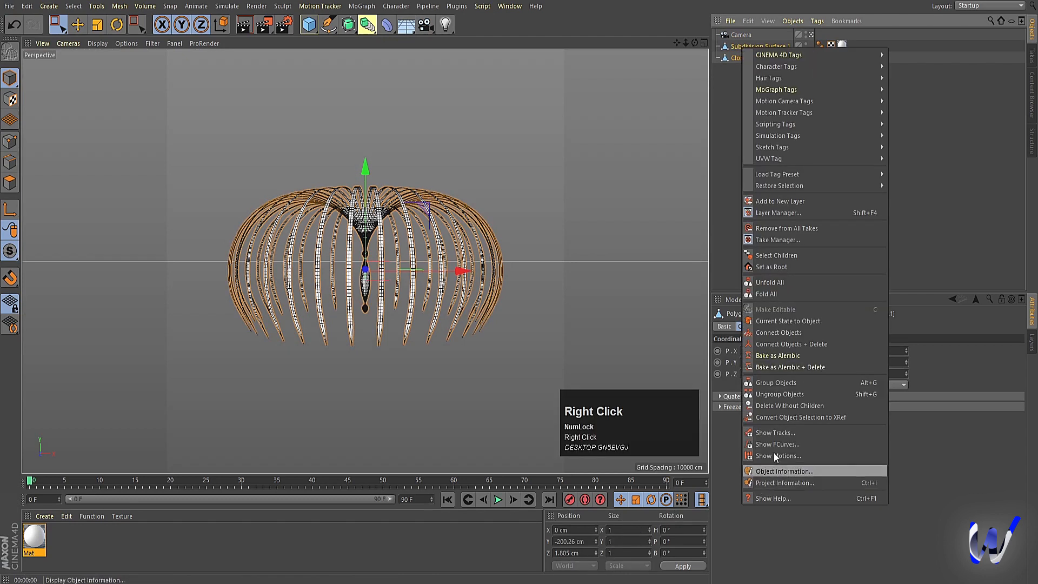
pyautogui.click(765, 343)
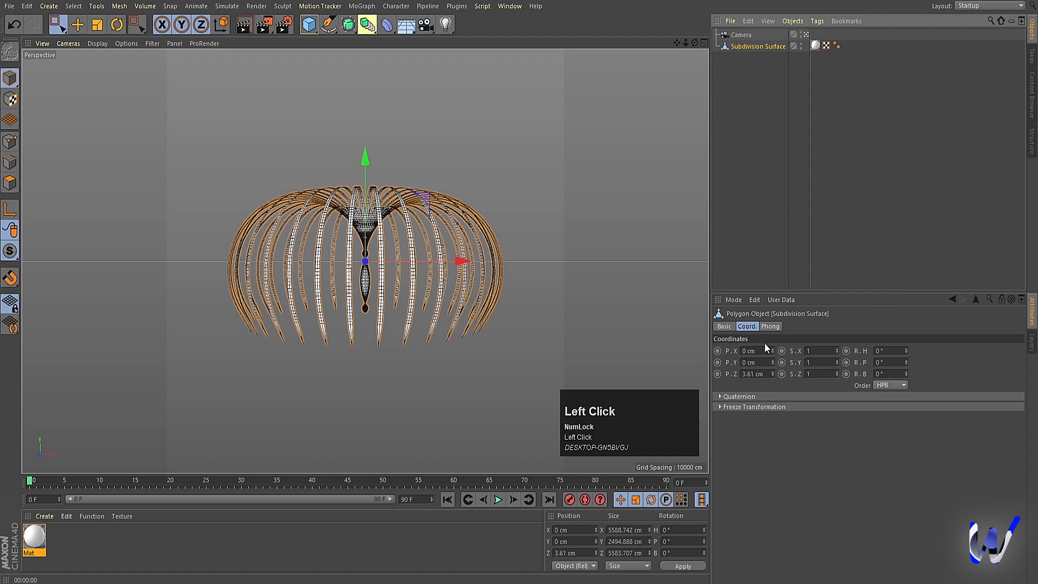
pyautogui.click(738, 221)
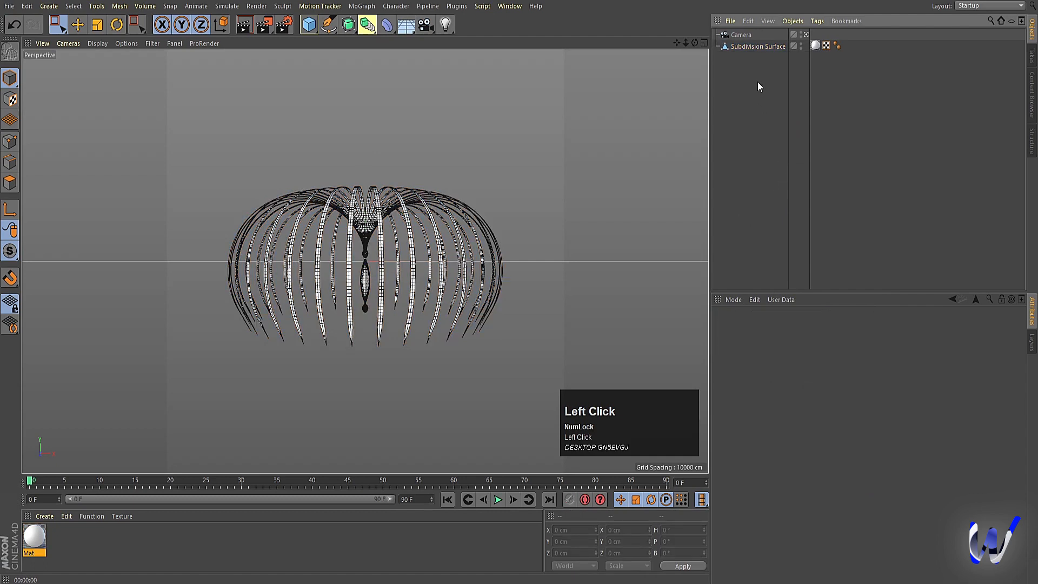
# Step: Add a Formula deformer as a child of the merged object and fit its size to the parent
pyautogui.click(740, 48)
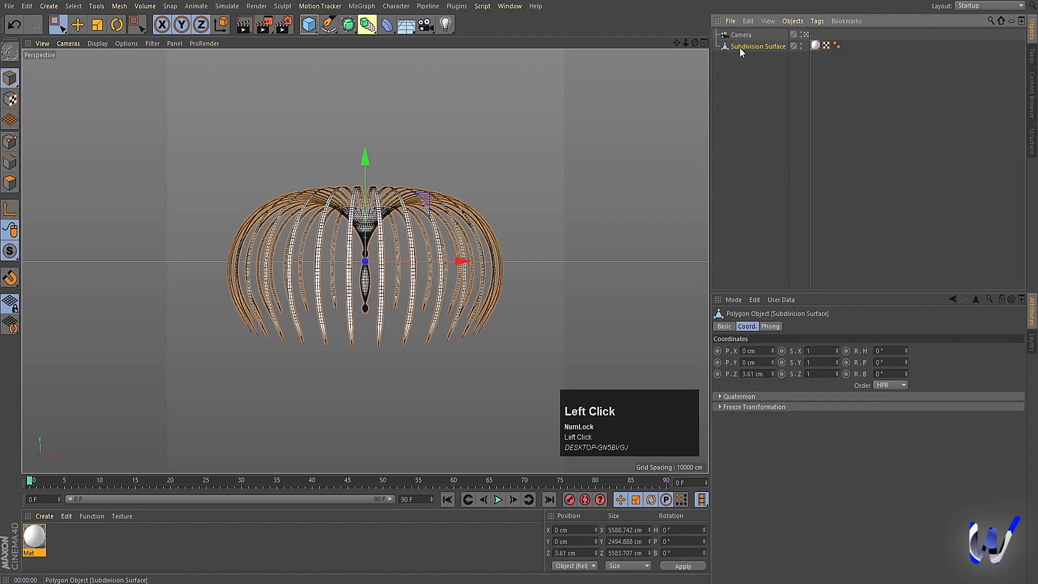
pyautogui.moveTo(388, 34); pyautogui.dragTo(533, 168)
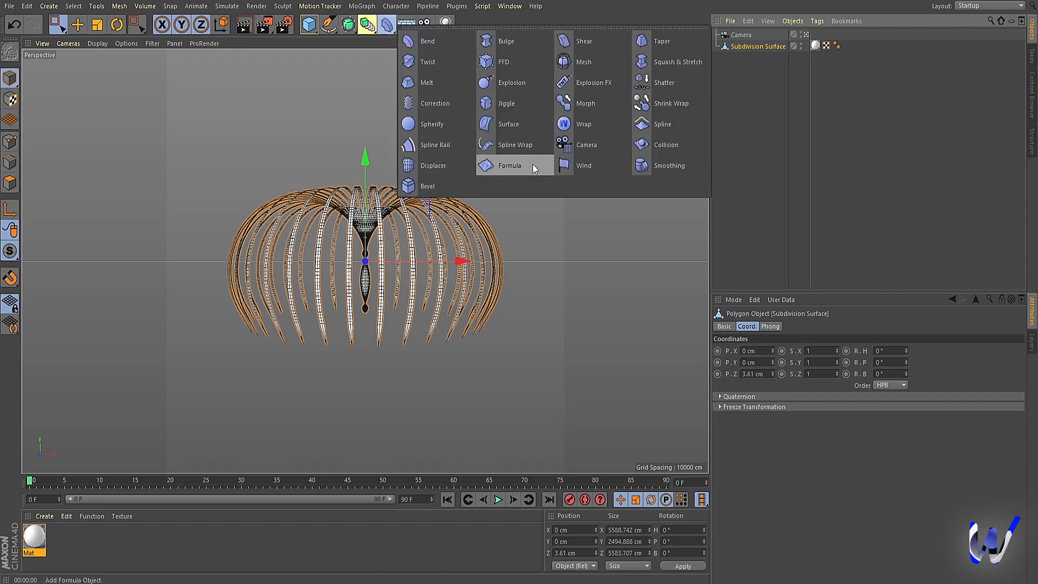
pyautogui.click(533, 165)
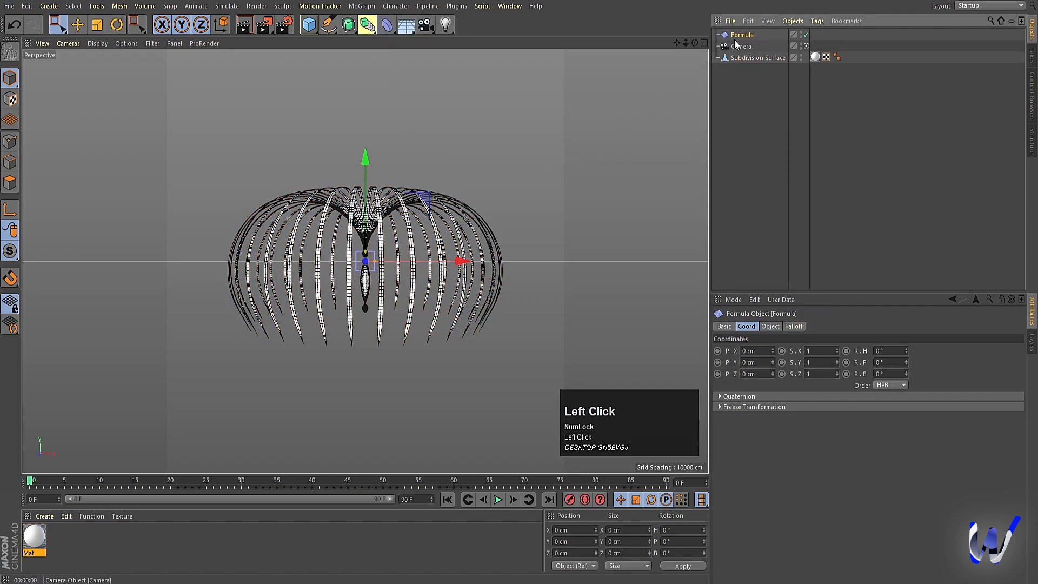
pyautogui.moveTo(739, 61); pyautogui.dragTo(737, 58)
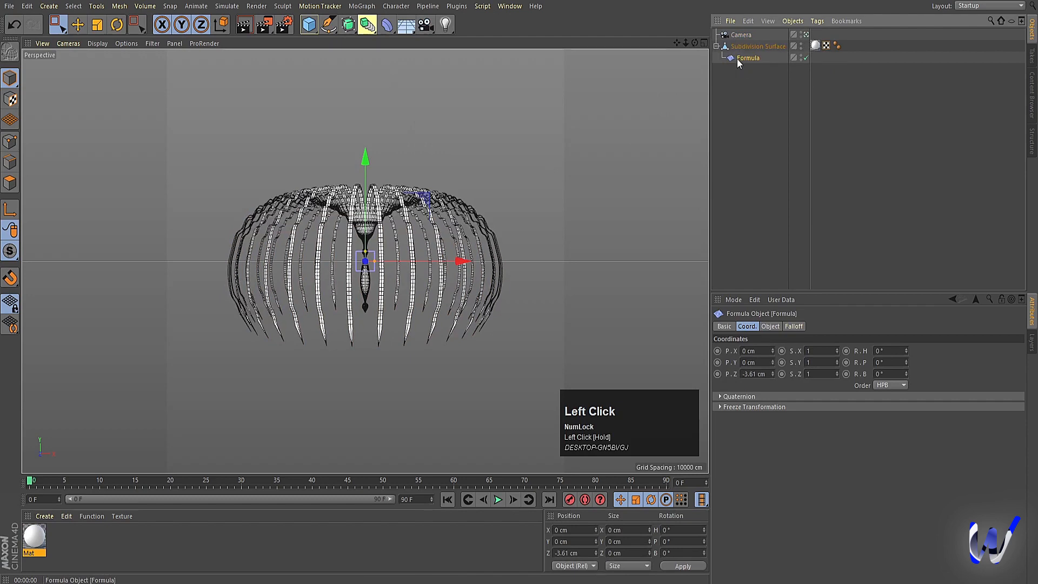
pyautogui.click(770, 326)
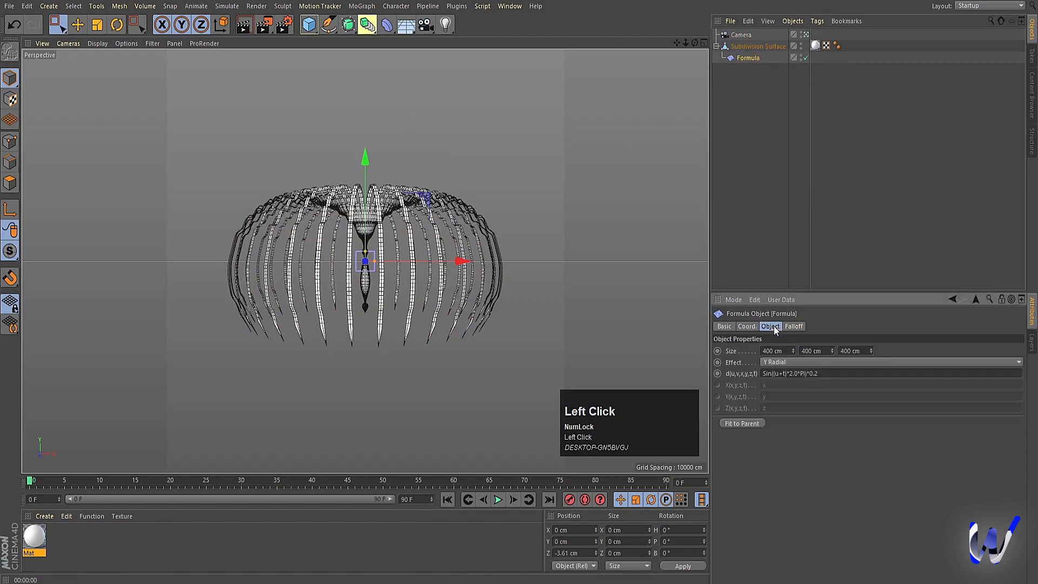
pyautogui.click(734, 425)
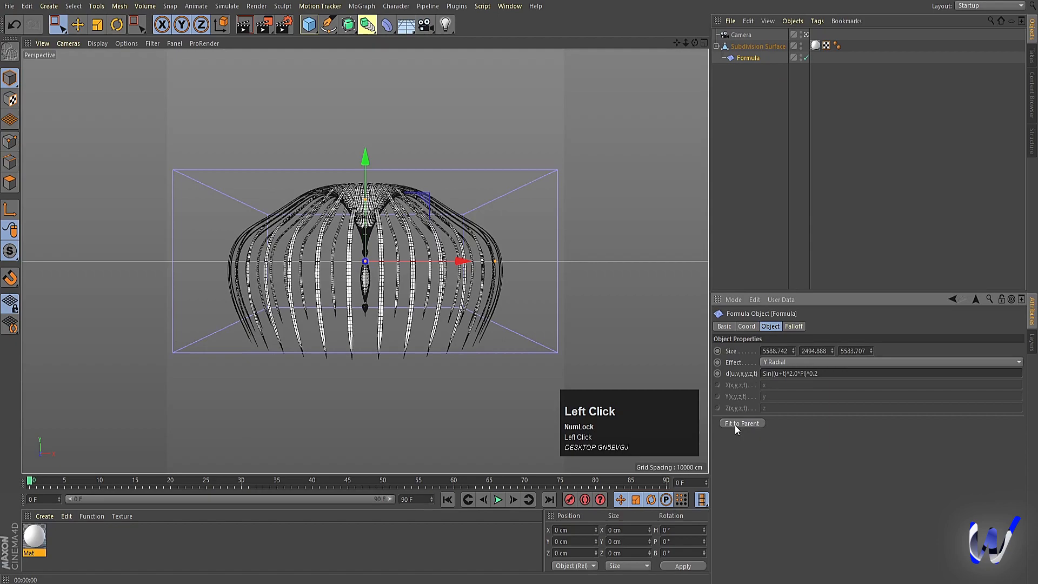
# Step: Play the animation, lower the final multiplier in the Formula deformer's expression, and replay from the first frame
pyautogui.click(496, 500)
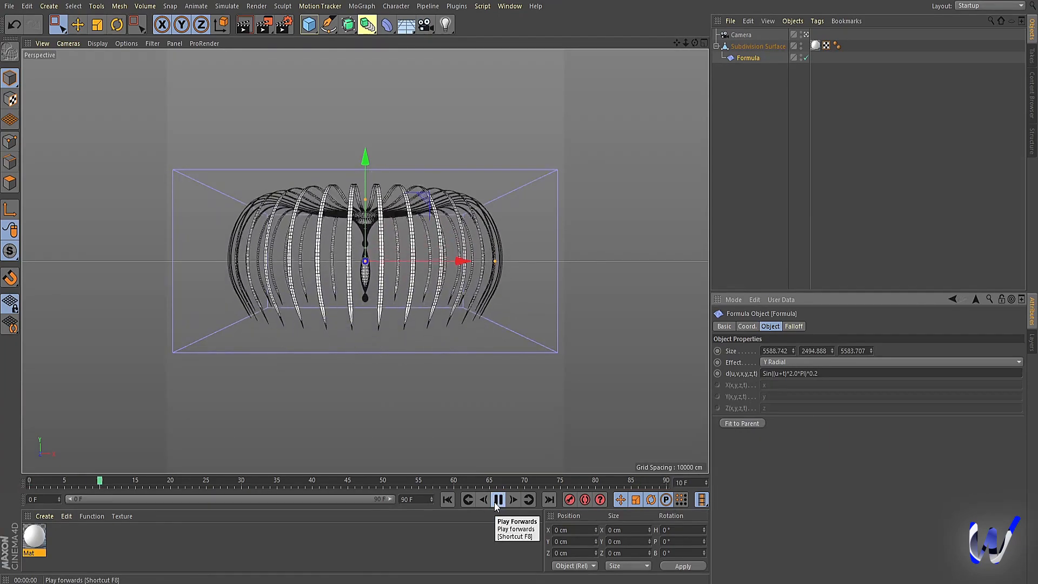
pyautogui.click(497, 501)
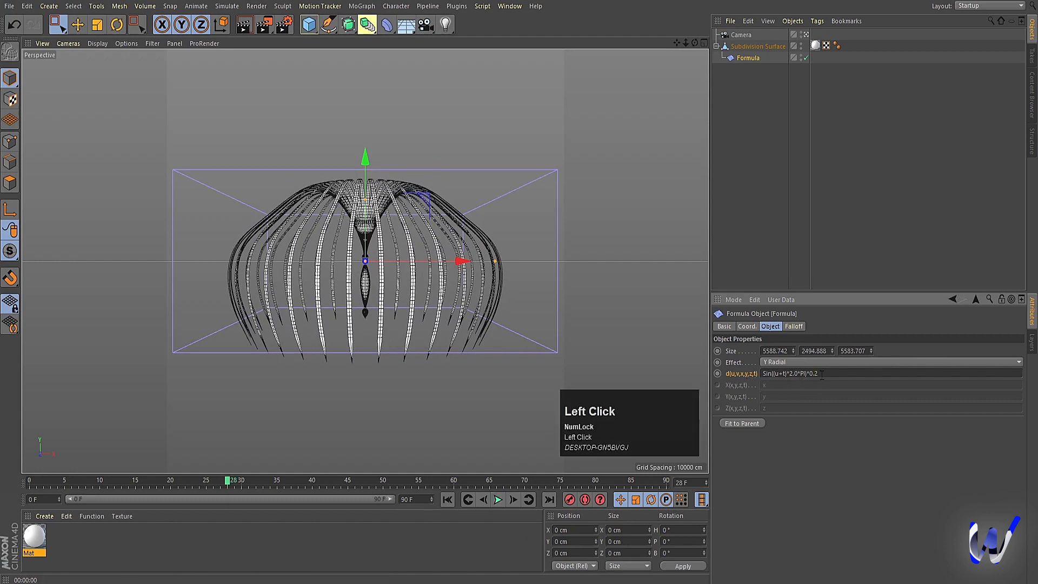
pyautogui.click(805, 244)
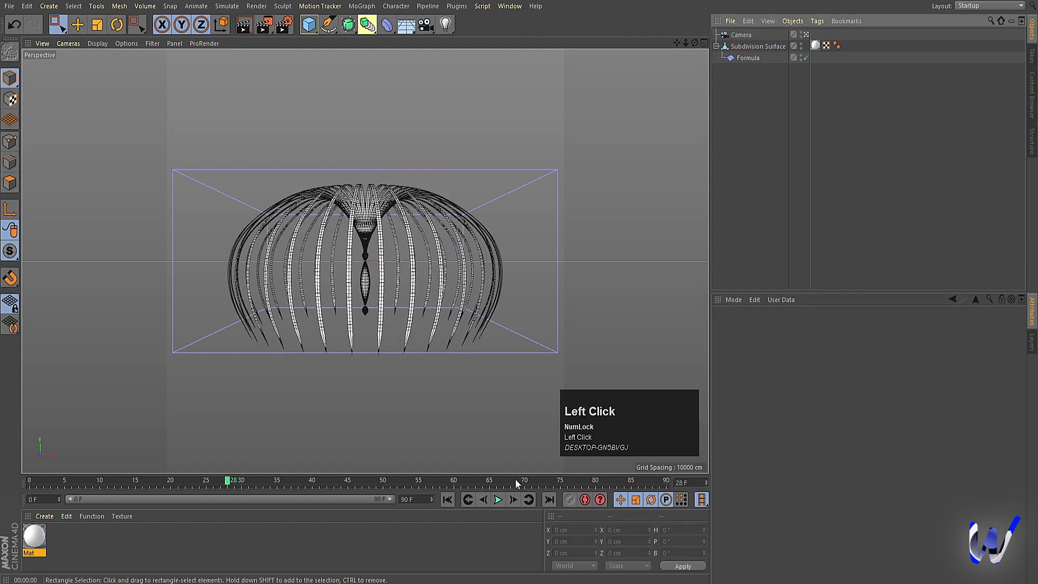
pyautogui.click(448, 501)
pyautogui.click(497, 500)
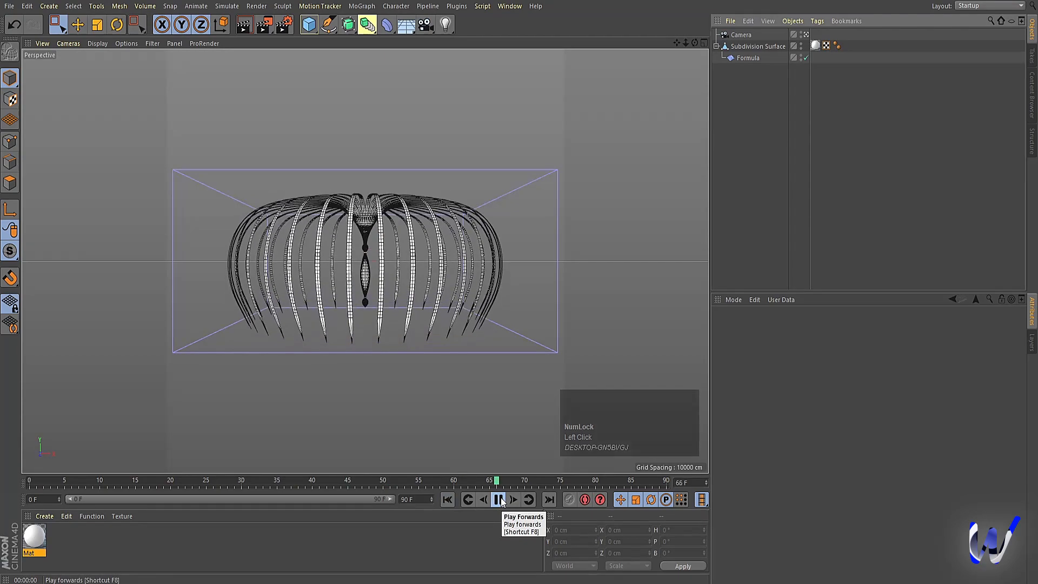
# Step: Set the multiplier before PI in the Formula deformer's expression to 1.0 and replay the animation from the first frame
pyautogui.click(499, 500)
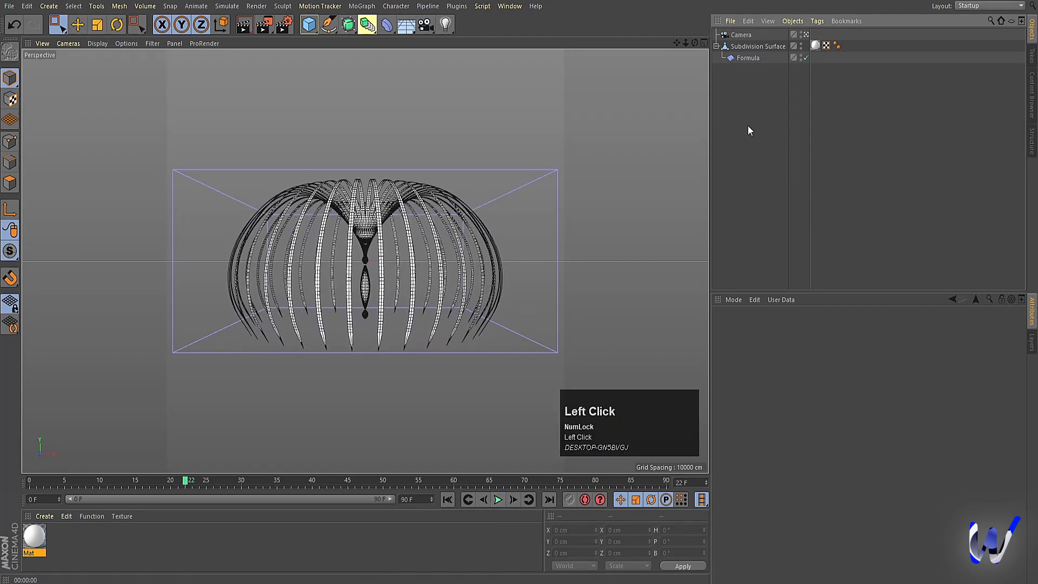
pyautogui.click(746, 64)
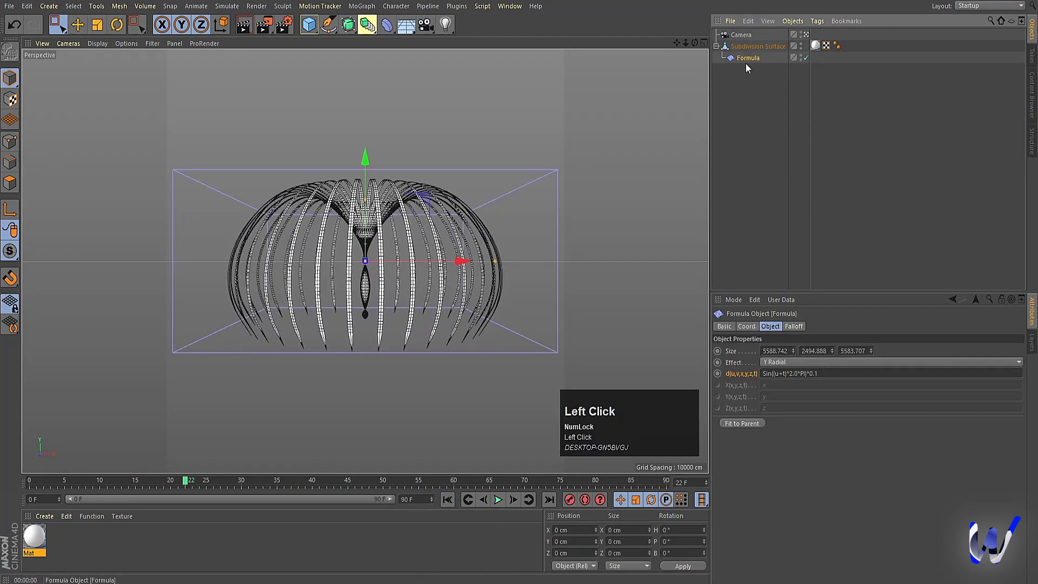
pyautogui.click(789, 373)
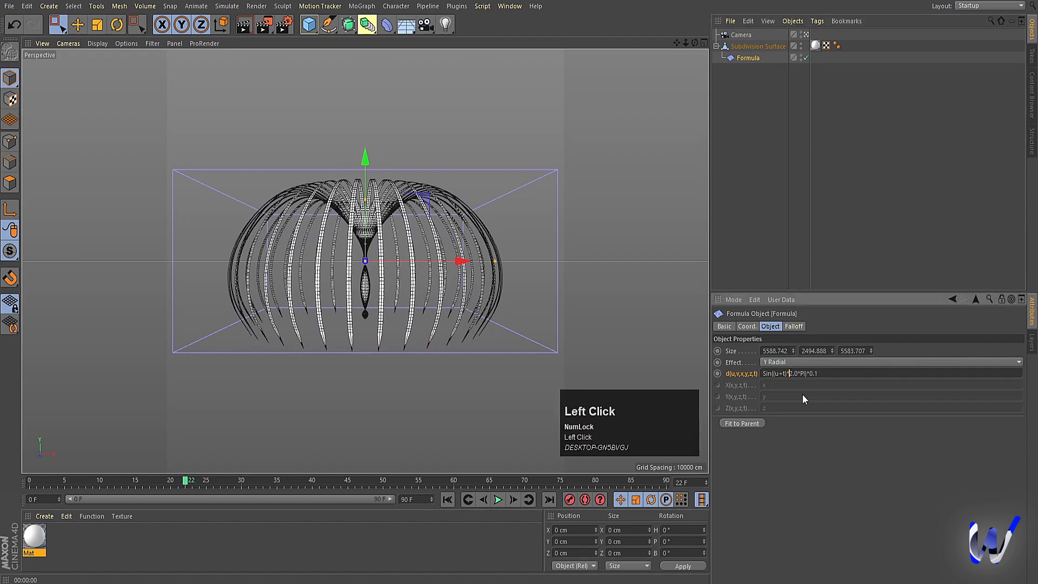
pyautogui.press('Delete')
pyautogui.write('1')
pyautogui.click(805, 207)
pyautogui.click(449, 498)
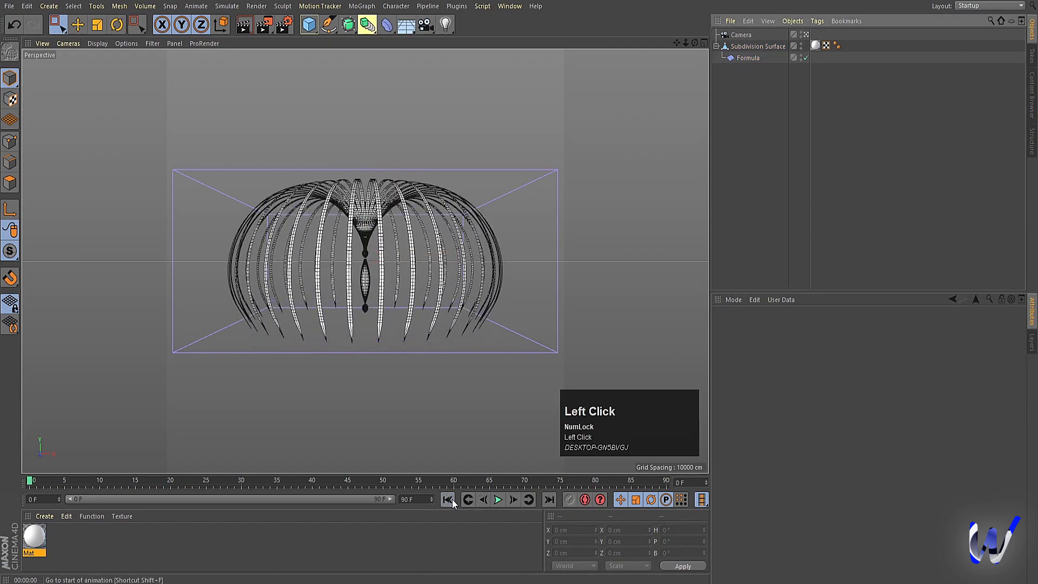
pyautogui.click(501, 501)
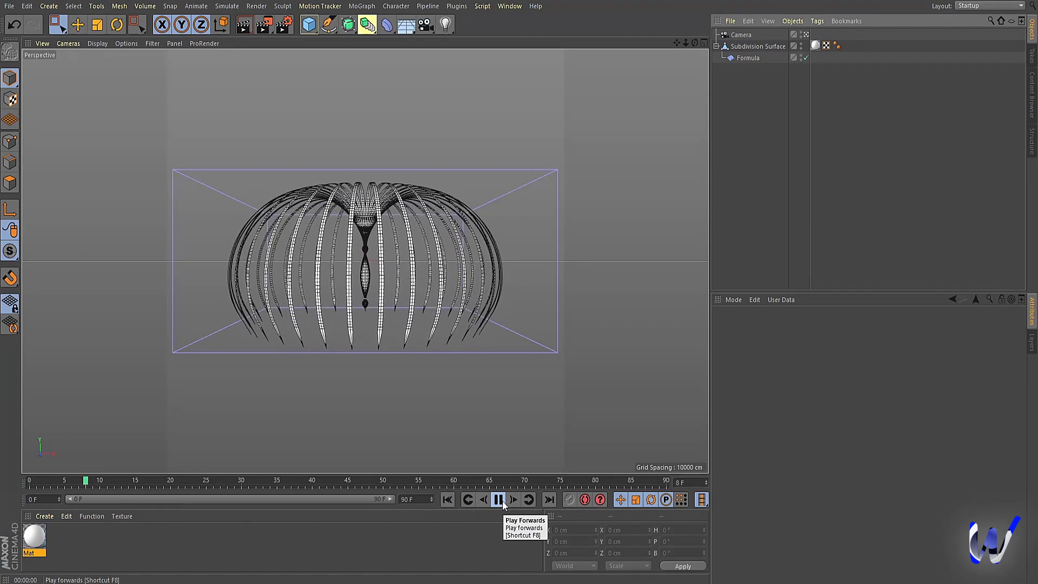
pyautogui.click(501, 500)
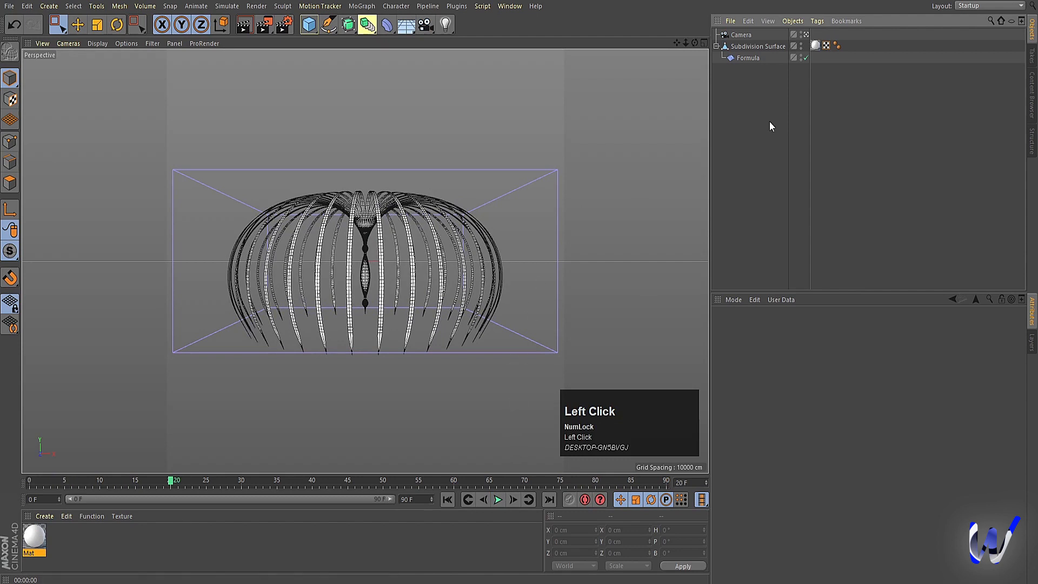
# Step: Change u+t to u-t in the Formula deformer's expression and replay the animation from the first frame
pyautogui.click(746, 58)
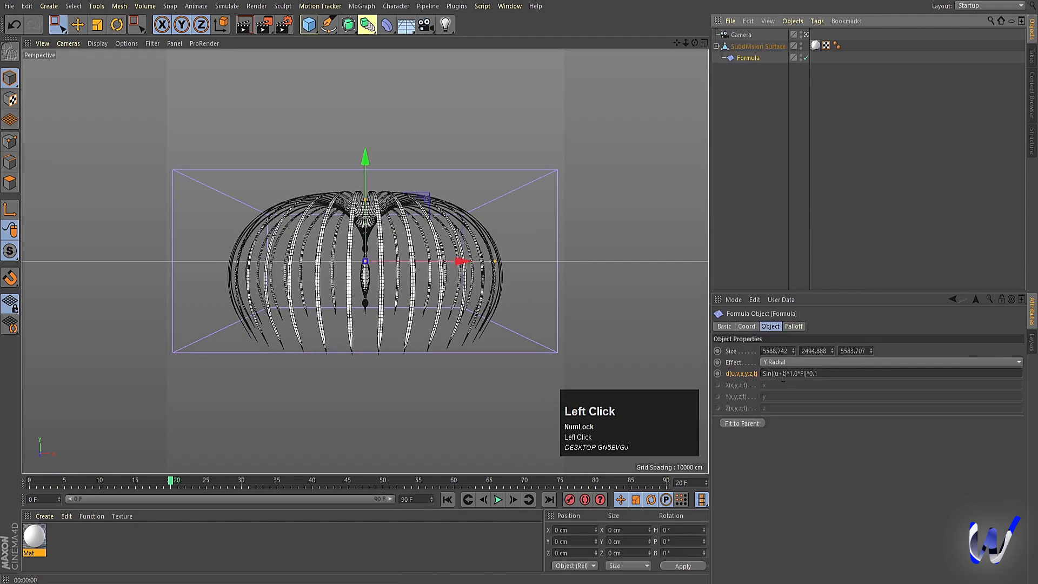
pyautogui.click(782, 374)
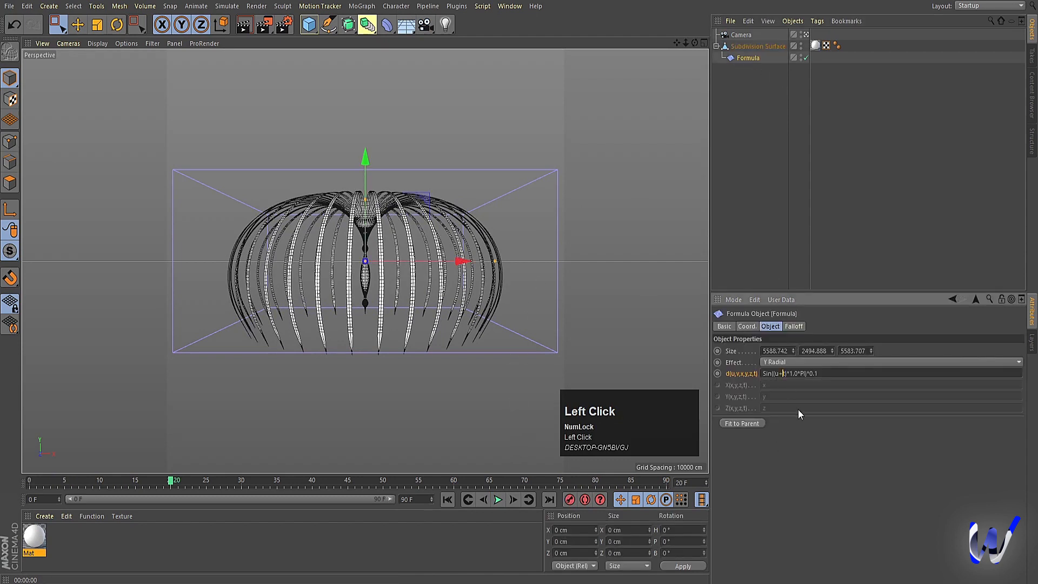
pyautogui.click(669, 325)
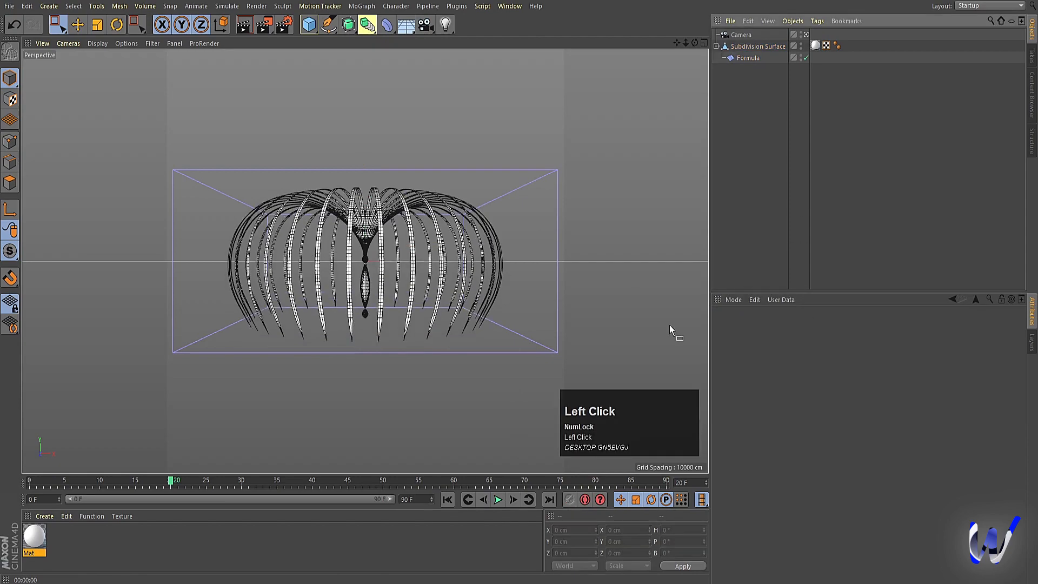
pyautogui.click(446, 500)
pyautogui.click(498, 499)
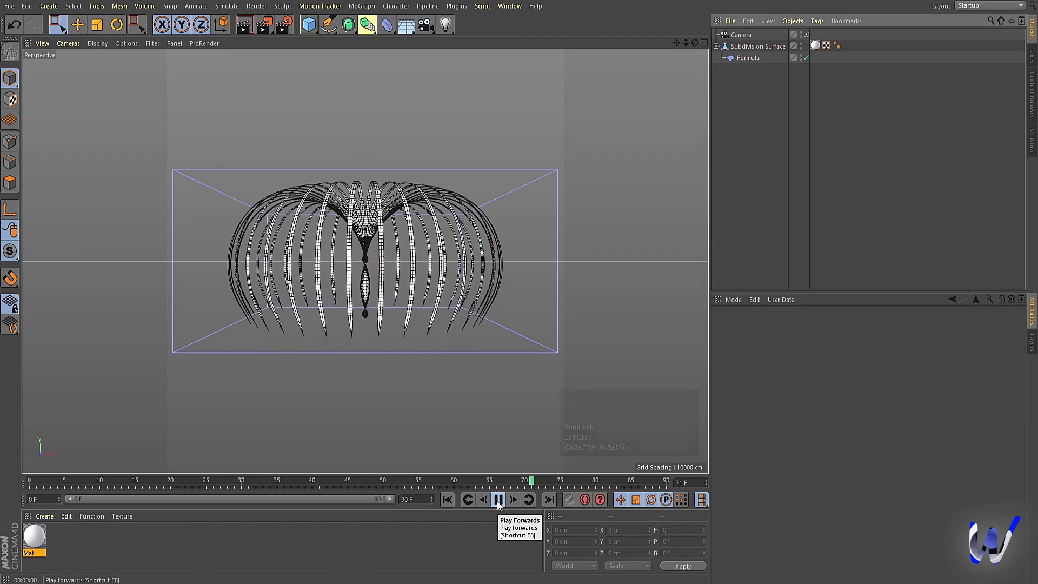
pyautogui.click(497, 500)
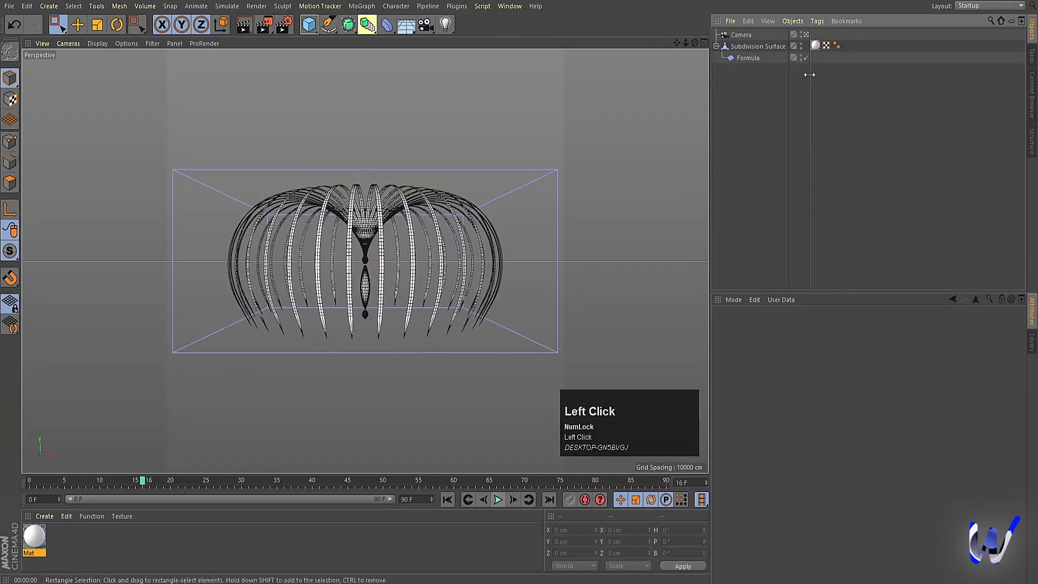
# Step: Set the multiplier before PI to 2.0 in the Formula deformer's expression and replay the animation from the start
pyautogui.click(761, 62)
pyautogui.click(789, 374)
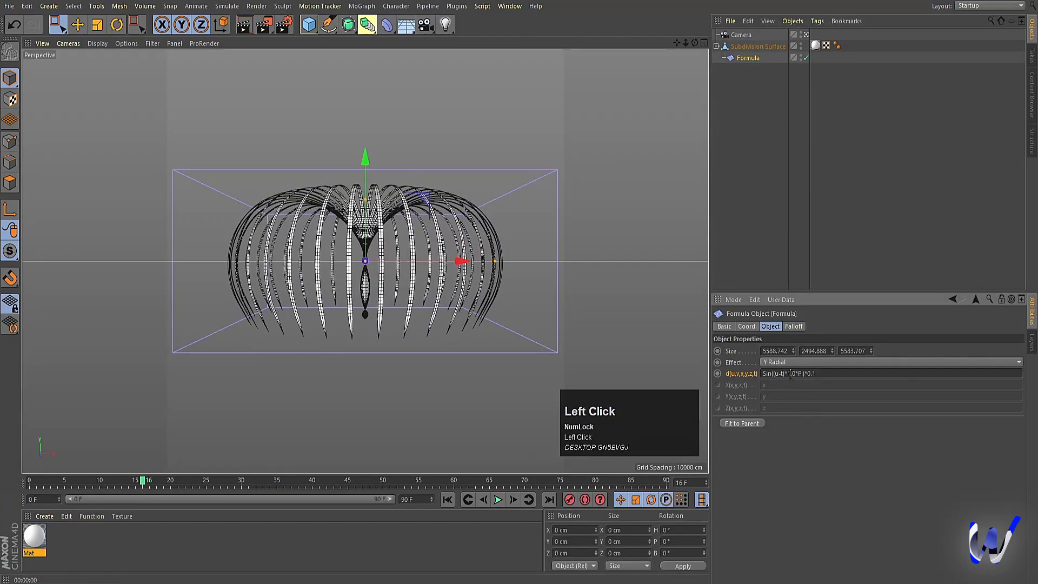
pyautogui.click(799, 253)
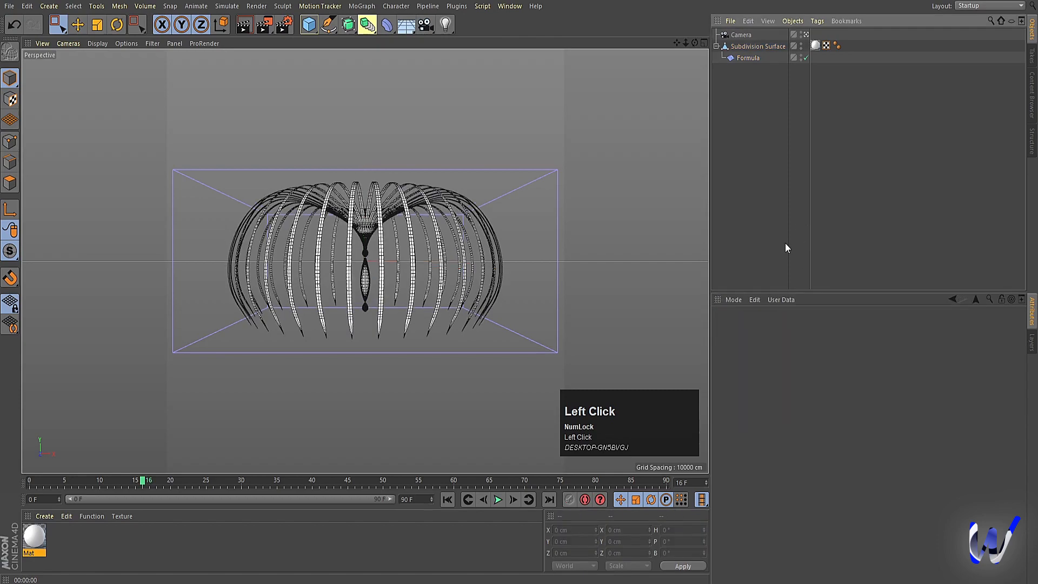
pyautogui.click(448, 499)
pyautogui.click(498, 499)
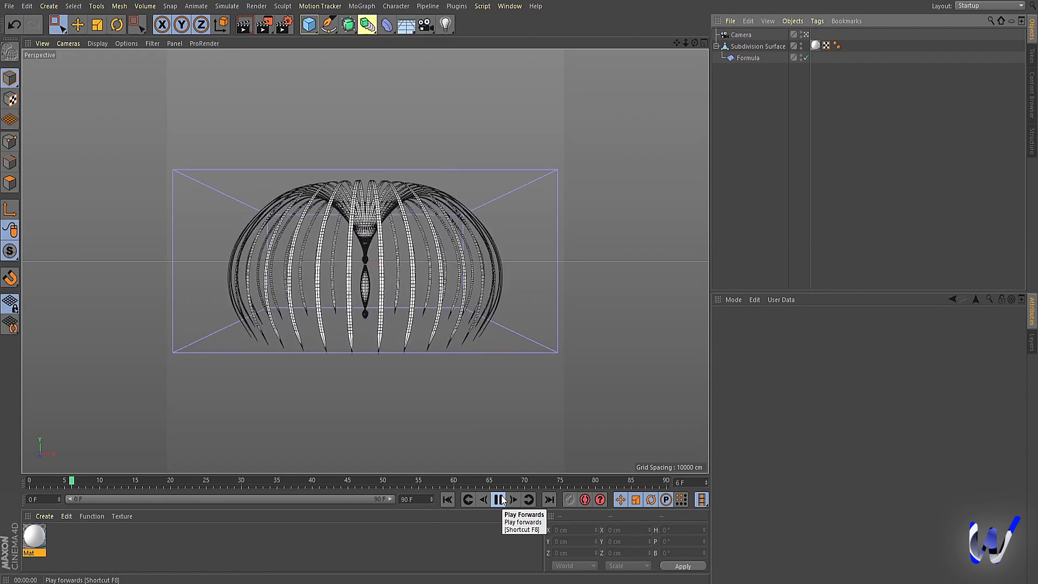
pyautogui.click(499, 498)
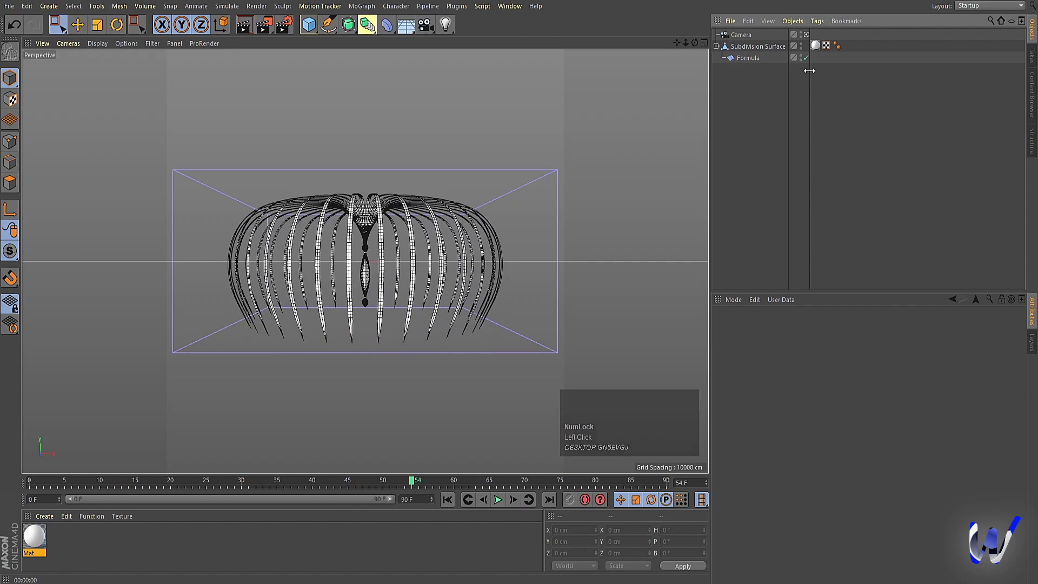
# Step: Set the final multiplier in the Formula deformer's expression to 0.5 and play the animation from the first frame
pyautogui.click(742, 58)
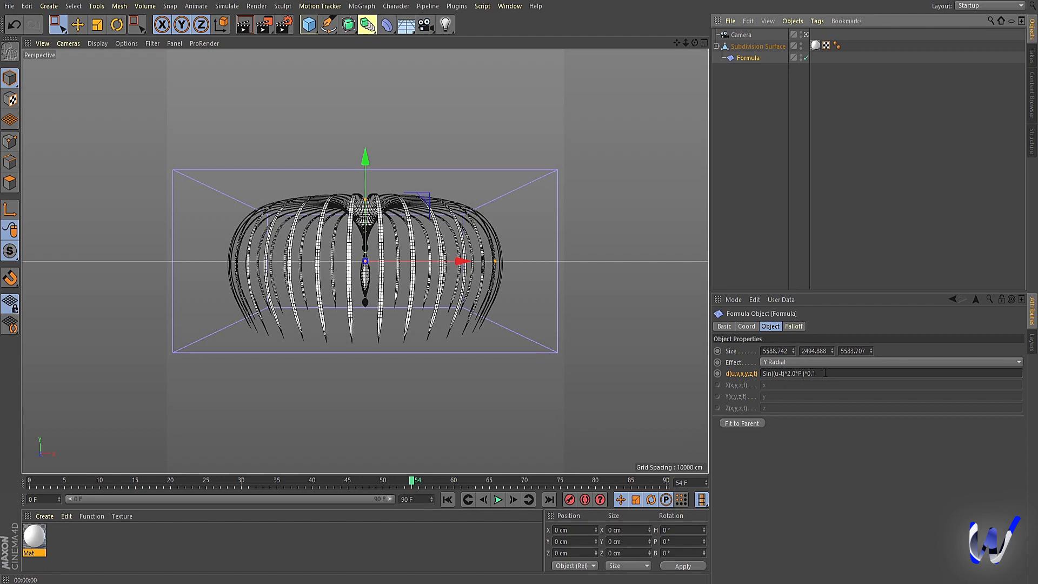
pyautogui.click(447, 499)
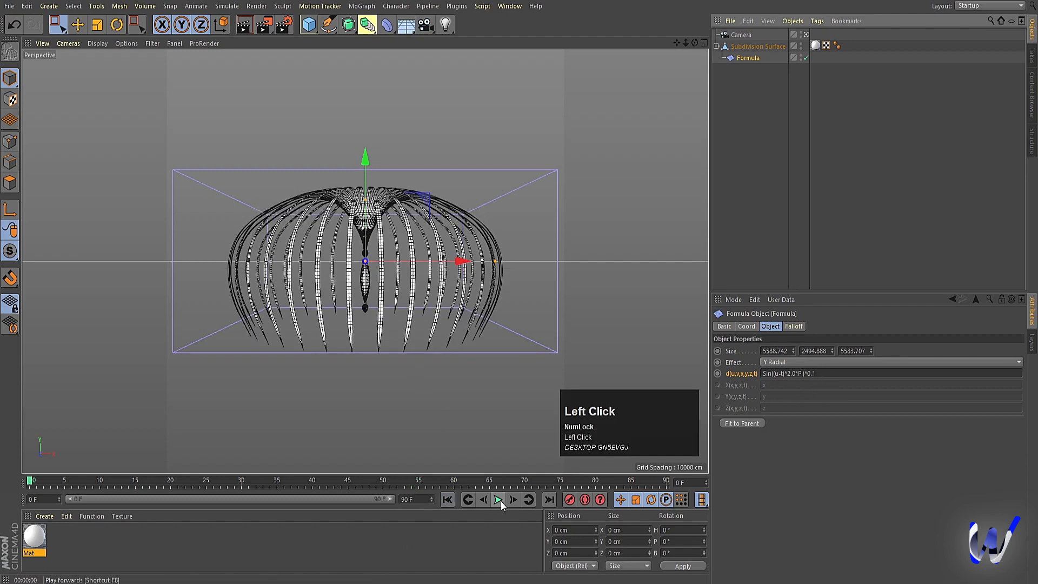
pyautogui.click(826, 372)
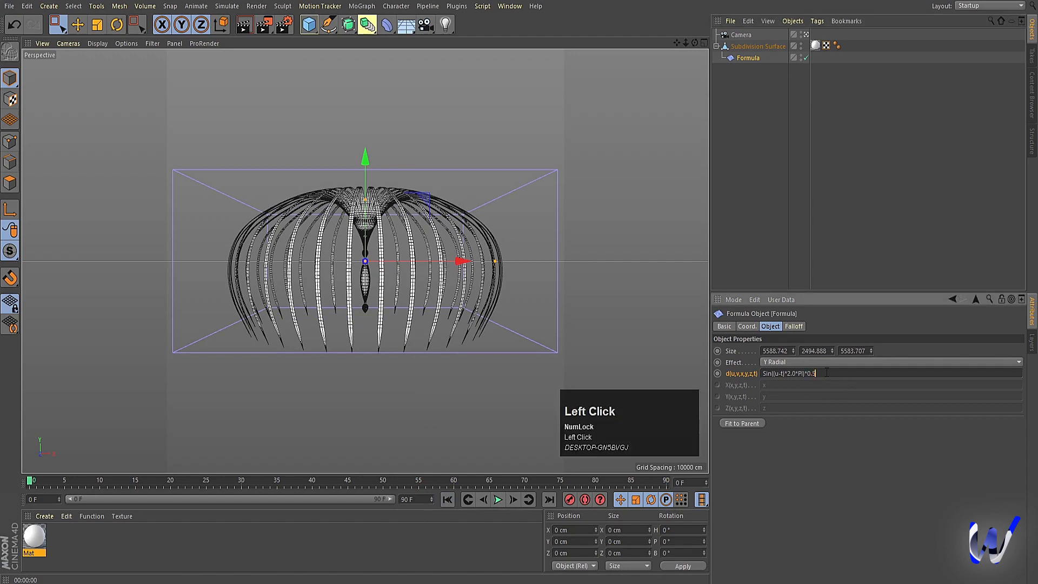
pyautogui.click(846, 447)
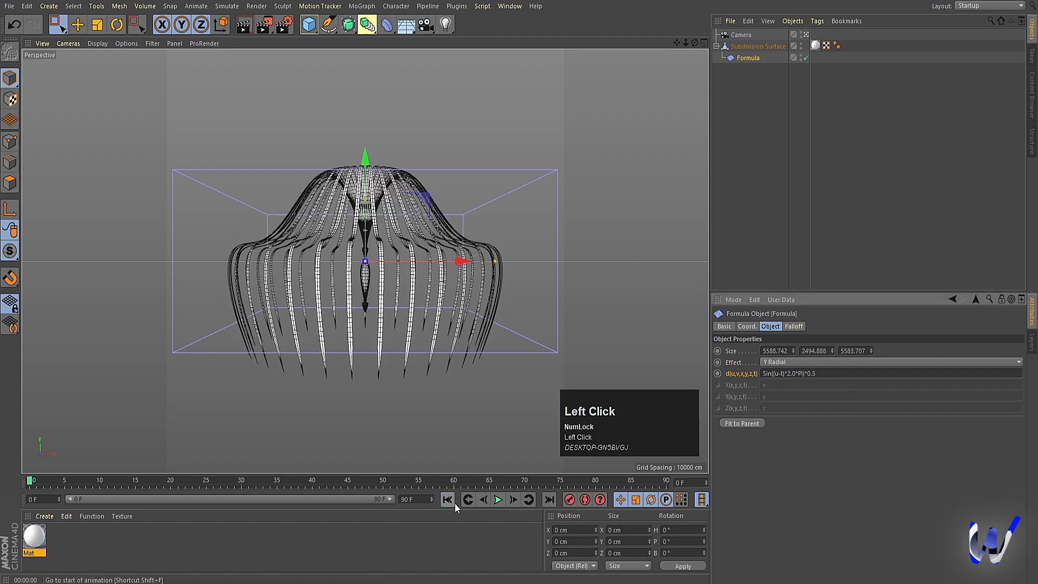
pyautogui.click(497, 499)
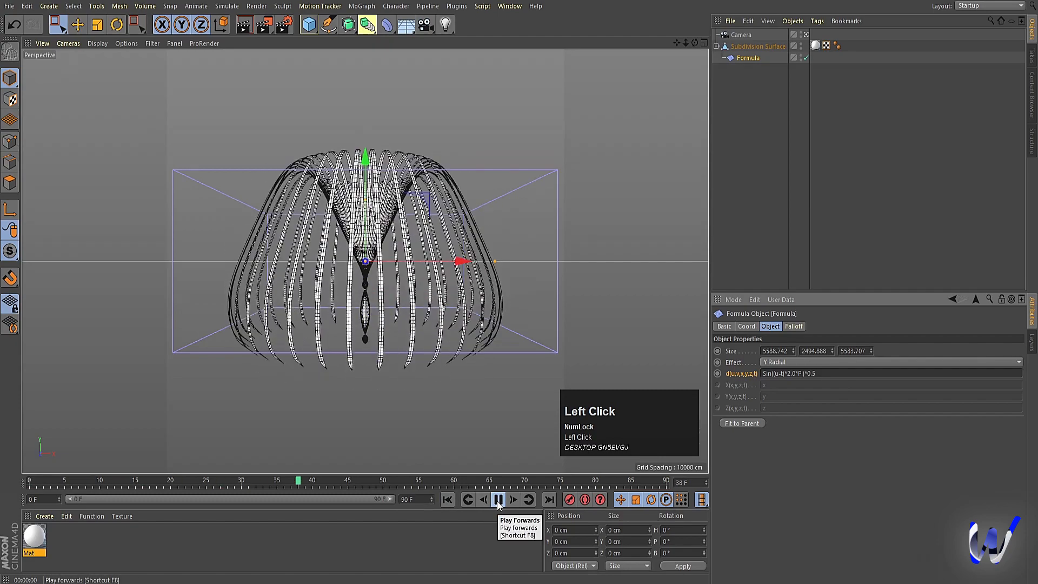
pyautogui.click(497, 500)
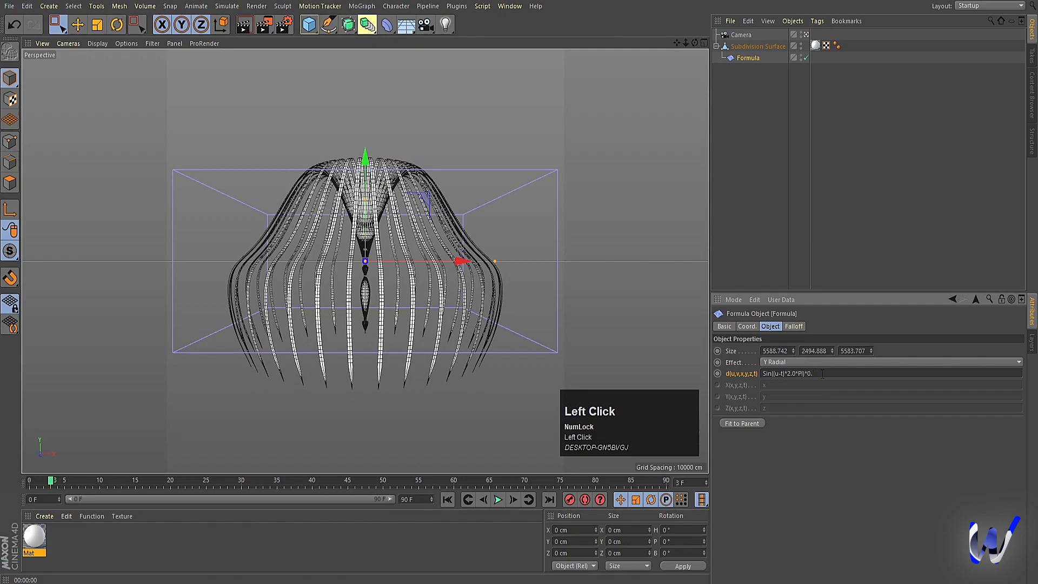
# Step: Set the final multiplier in the Formula deformer's expression to 0.3 and replay the animation from the first frame
pyautogui.write('3')
pyautogui.press('Return')
pyautogui.click(466, 501)
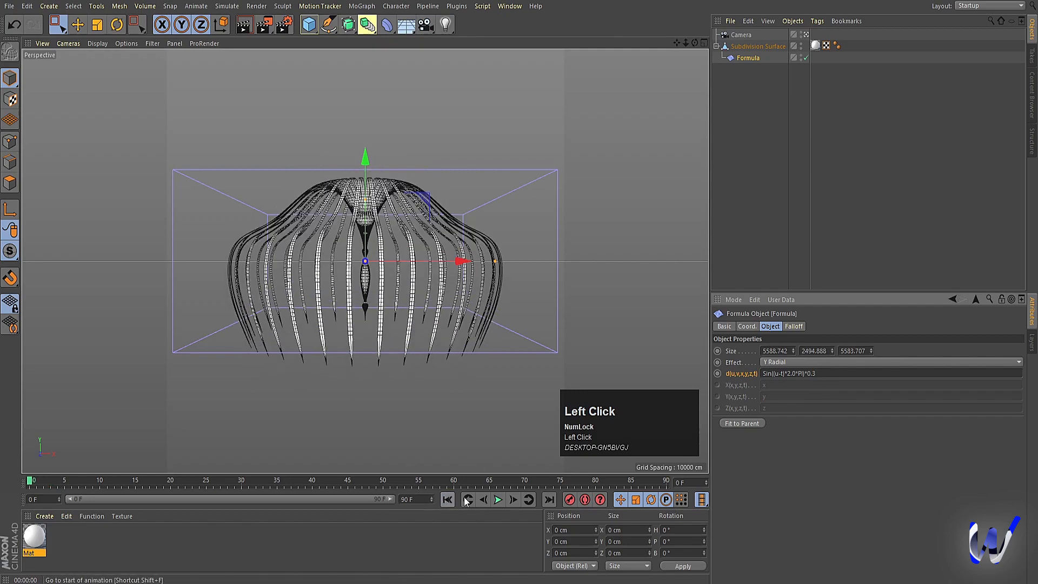
pyautogui.click(498, 499)
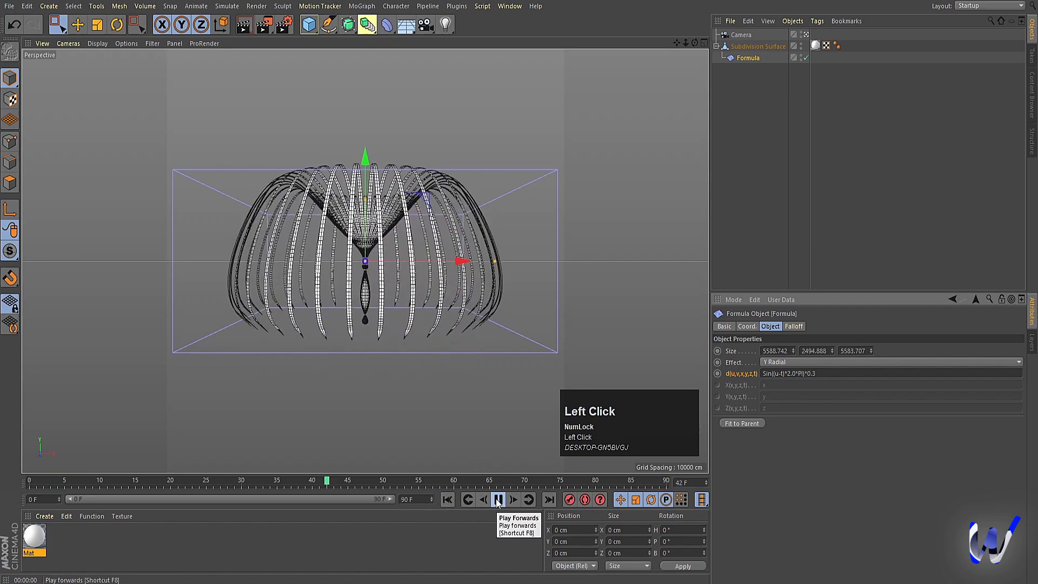
# Step: Stop playback, change the Formula deformer's expression to Sin((u-t)*1.0*PI)*0.3, and preview the animation again
pyautogui.click(497, 500)
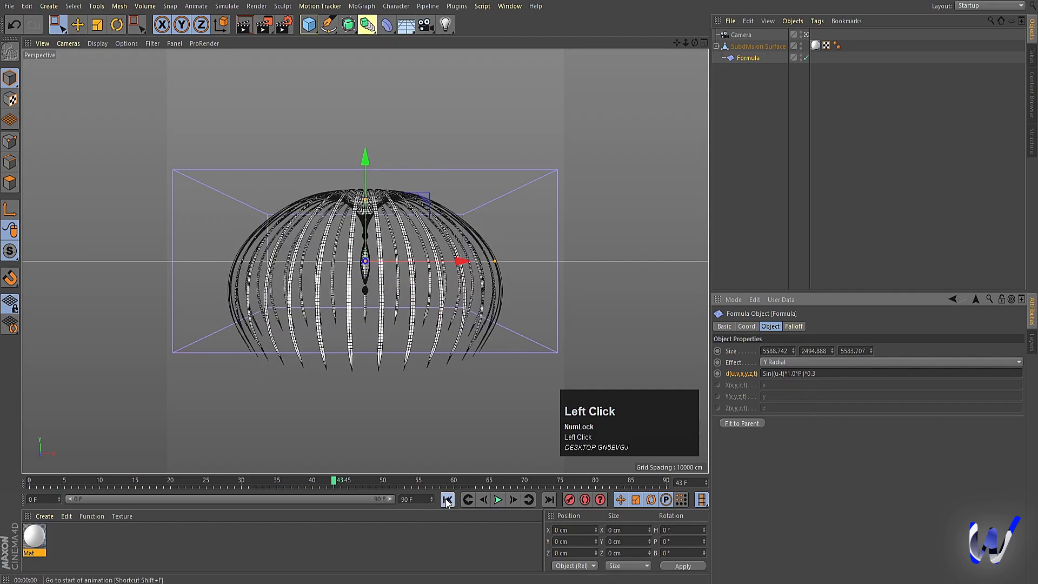
pyautogui.click(496, 499)
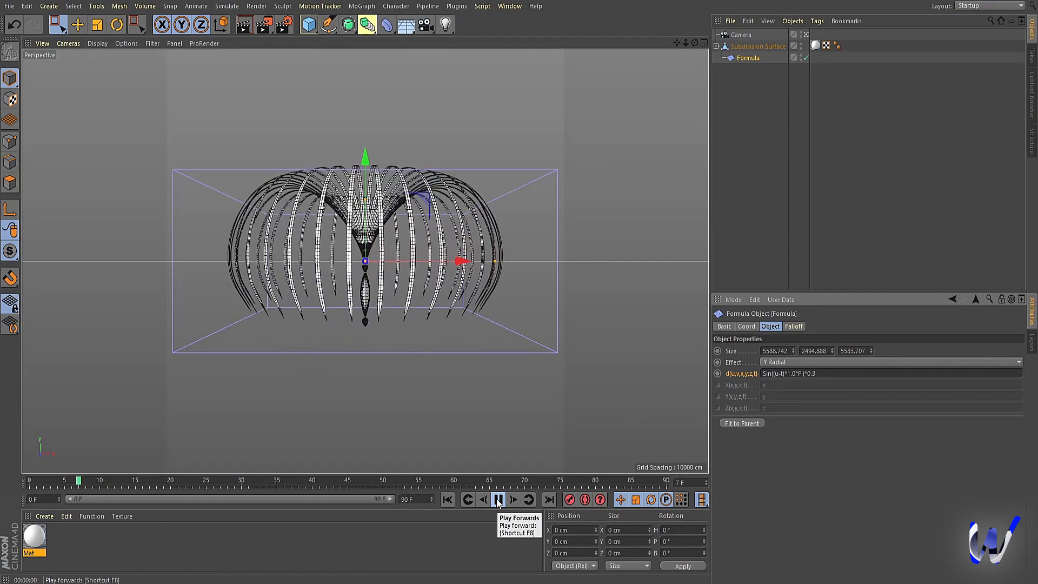
pyautogui.click(497, 499)
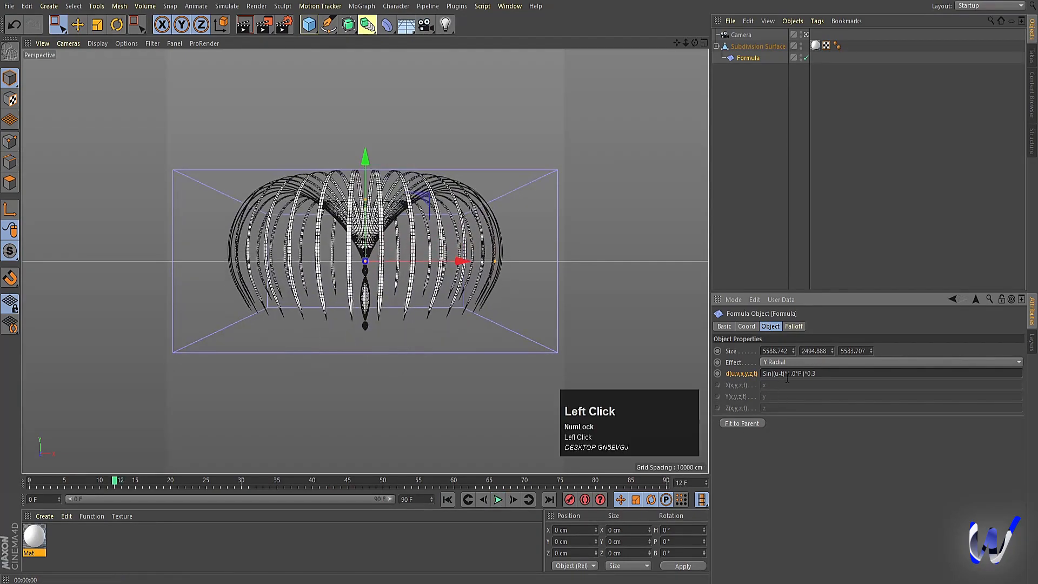
# Step: Set the animation's end frame to 60 and play the shortened animation from the first frame
pyautogui.click(419, 503)
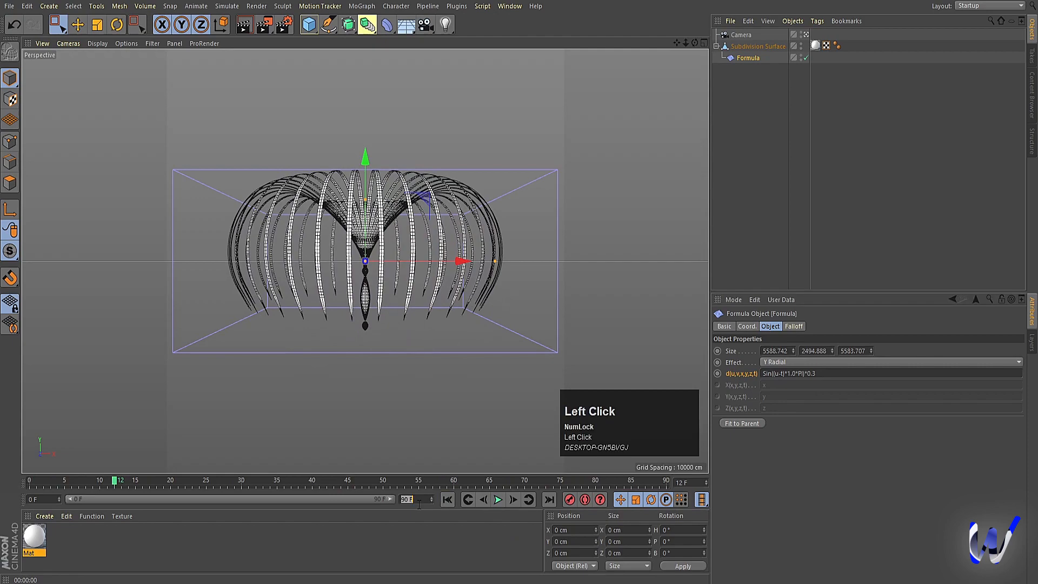
pyautogui.write('60')
pyautogui.press('Return')
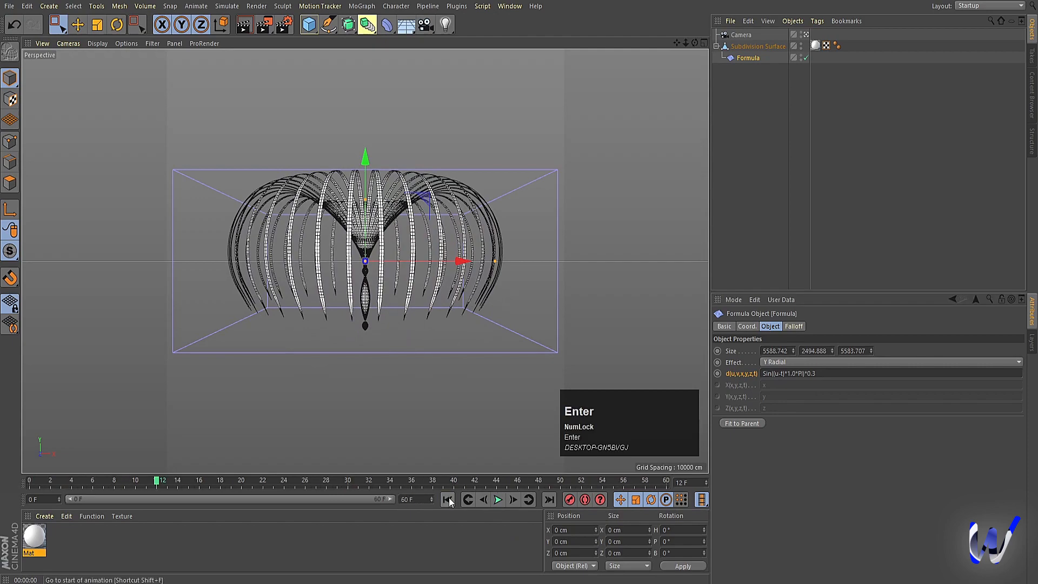
pyautogui.click(448, 498)
pyautogui.click(502, 500)
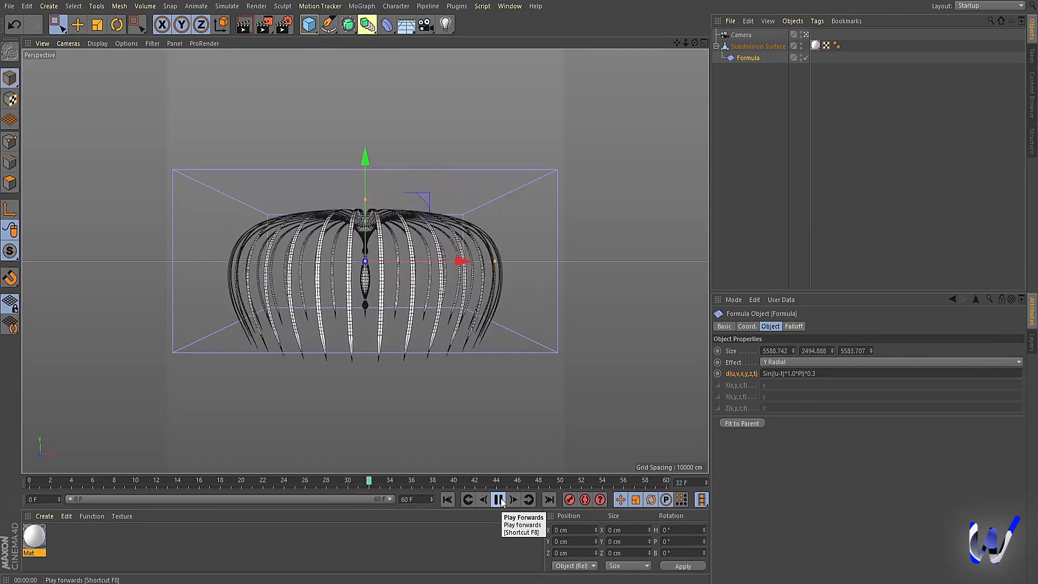
pyautogui.click(498, 500)
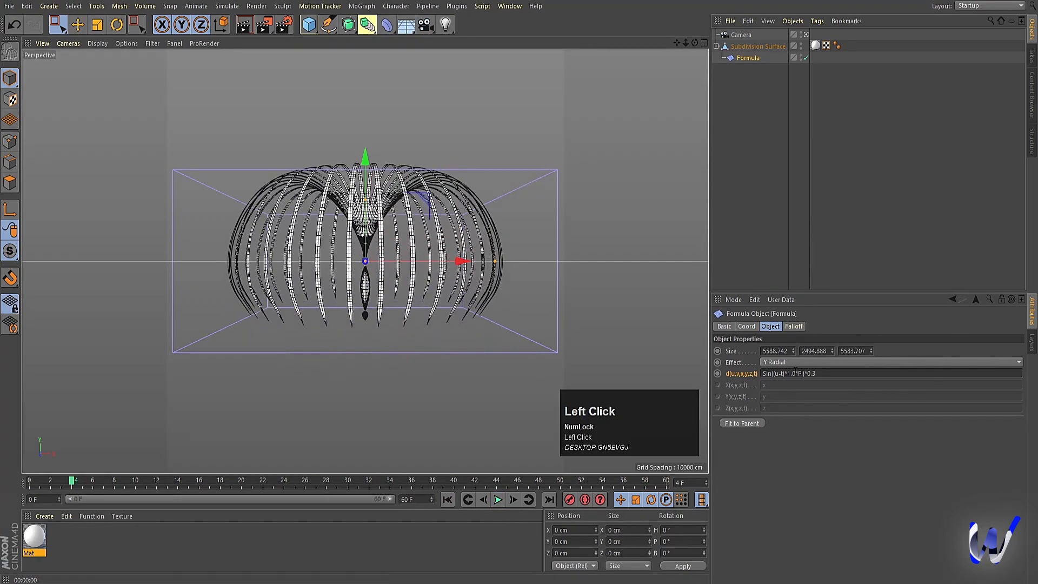
pyautogui.click(789, 376)
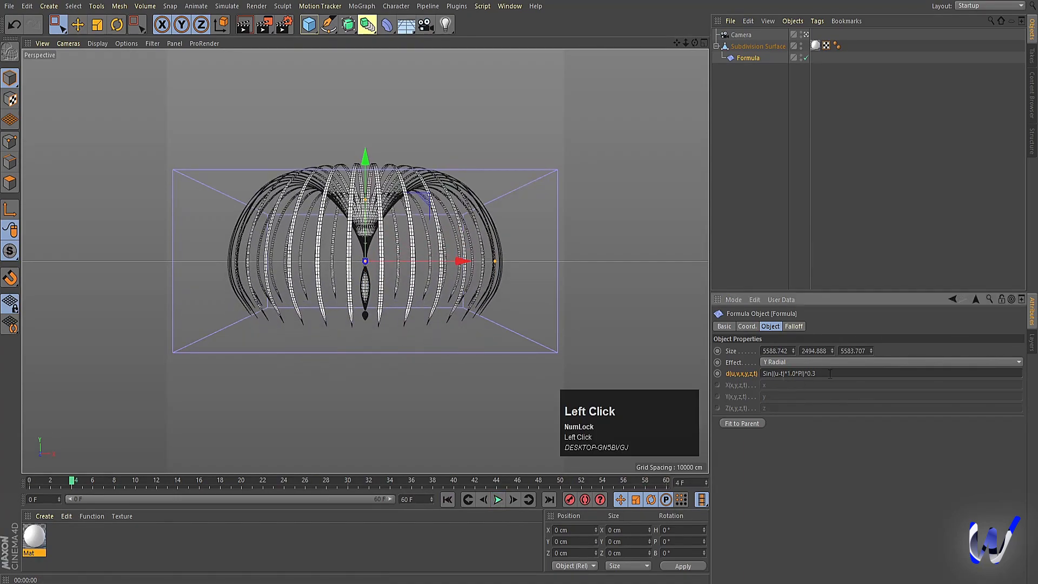
pyautogui.click(778, 177)
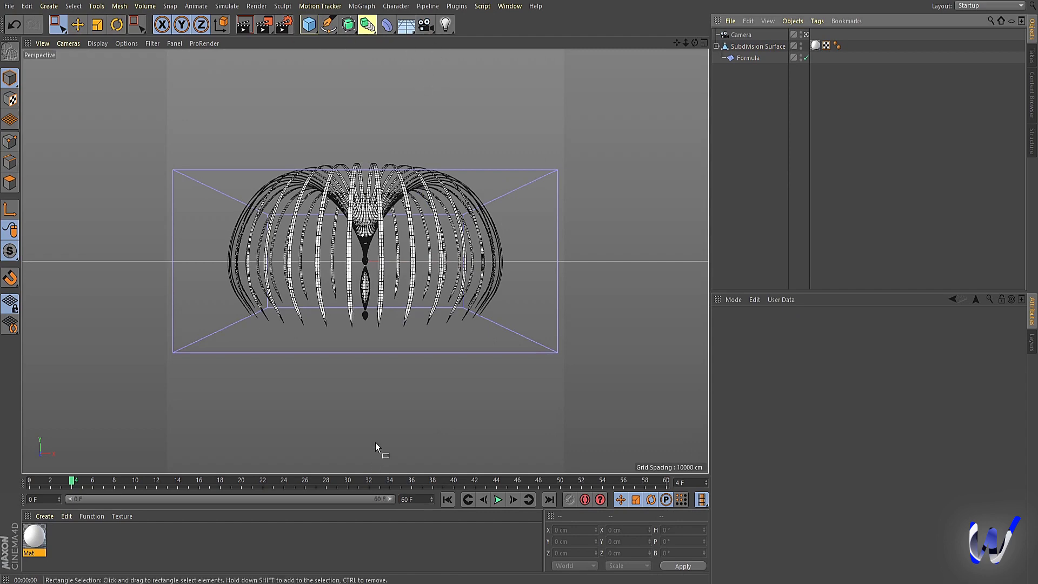
# Step: In the render output settings, enable Lock Ratio, set the resolution to 300 DPI, and set the frame range to All Frames
pyautogui.click(283, 26)
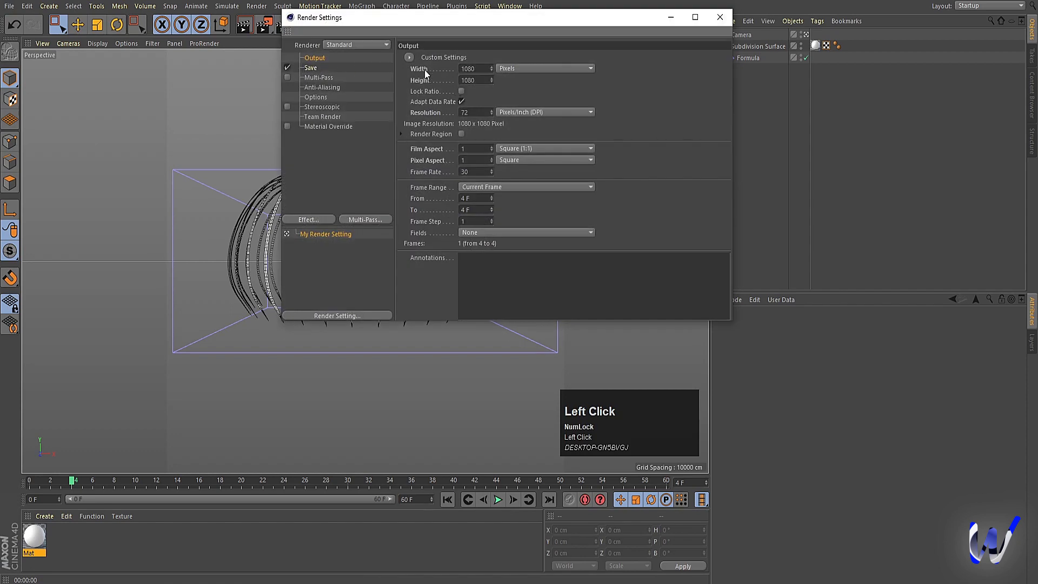
pyautogui.click(462, 91)
pyautogui.click(468, 112)
pyautogui.write('300')
pyautogui.click(471, 187)
pyautogui.click(478, 219)
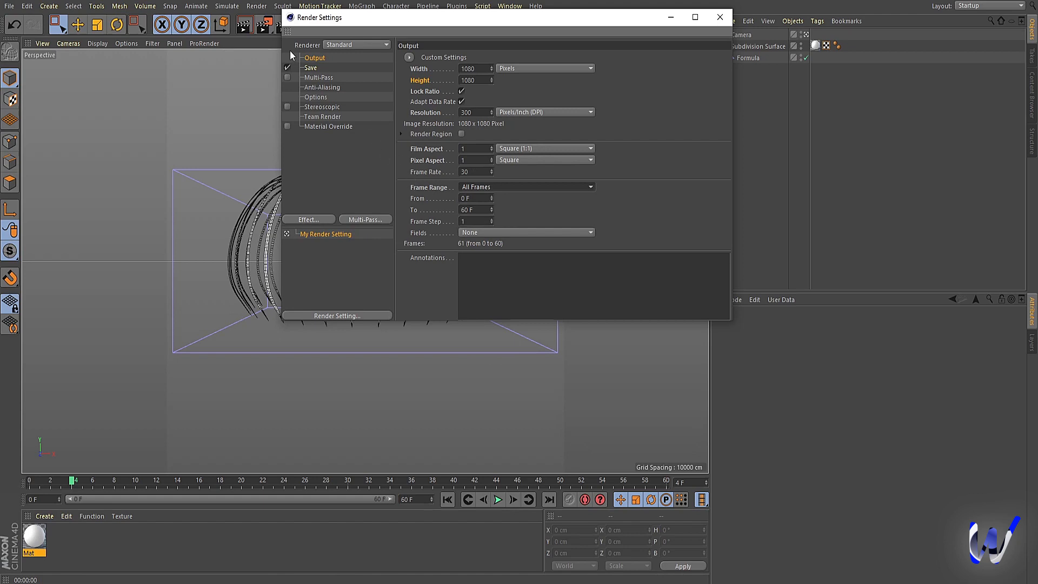
# Step: In the render save settings, set the output file name to jelly in the existing render folder
pyautogui.click(309, 68)
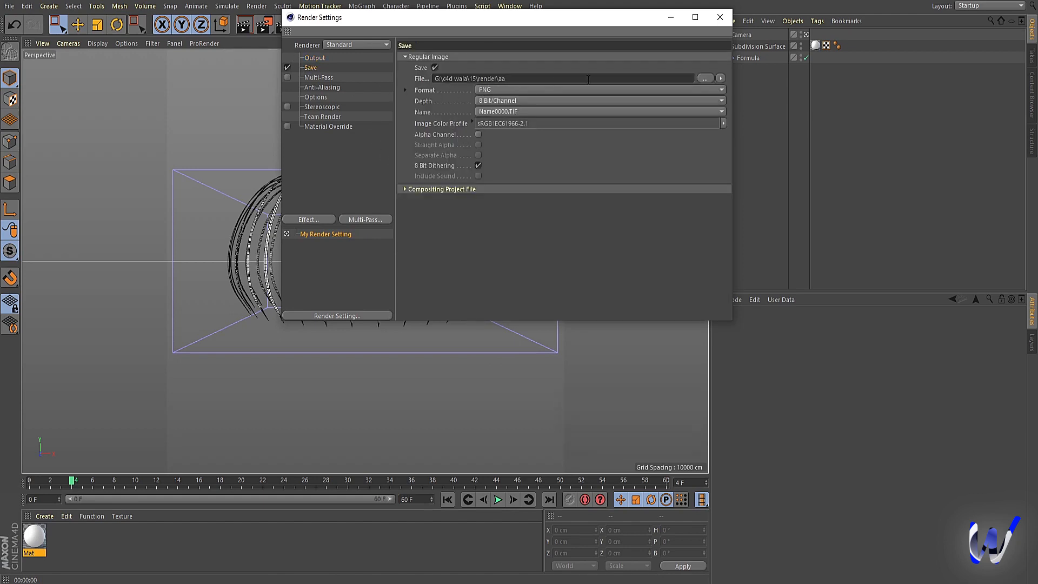
pyautogui.click(701, 79)
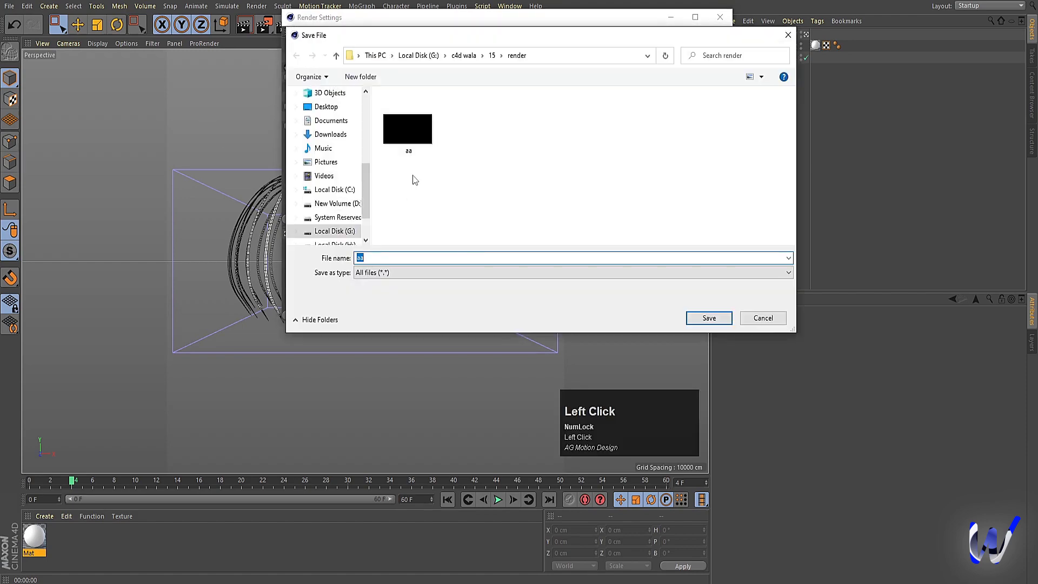
pyautogui.click(426, 140)
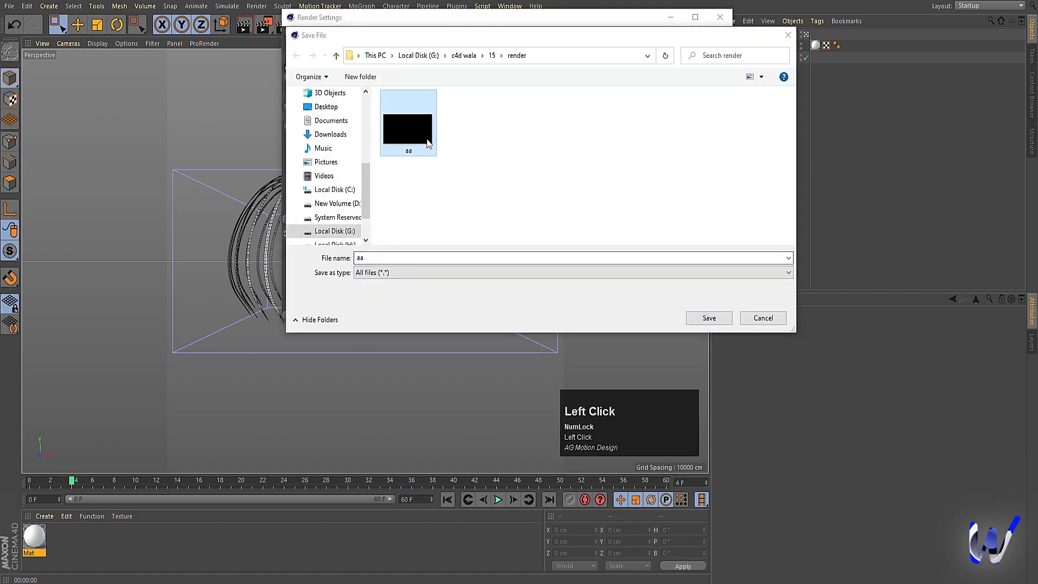
pyautogui.click(369, 257)
pyautogui.write('St')
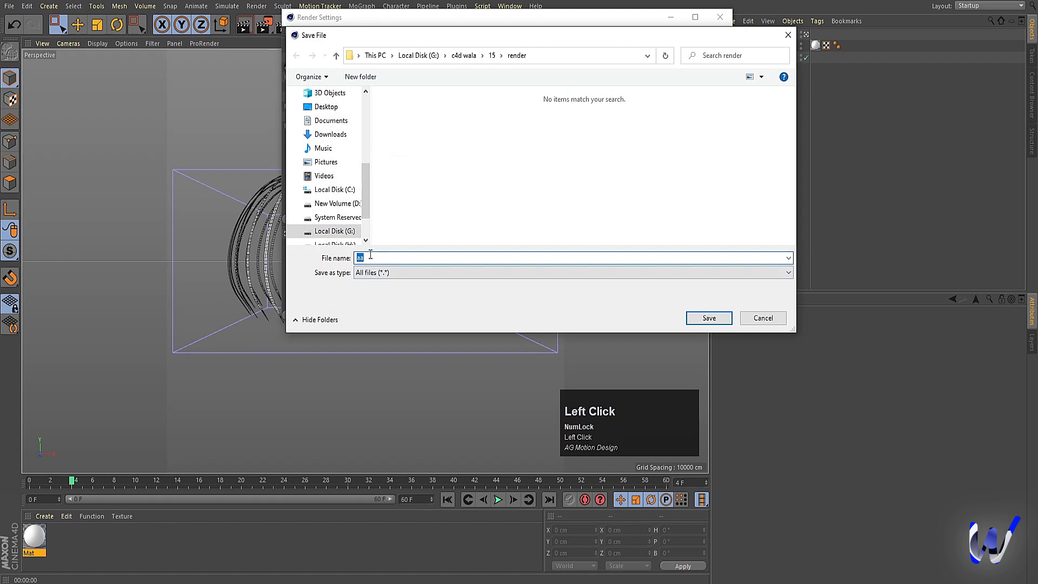
pyautogui.write('a')
pyautogui.press('BackSpace')
pyautogui.press('BackSpace')
pyautogui.press('BackSpace')
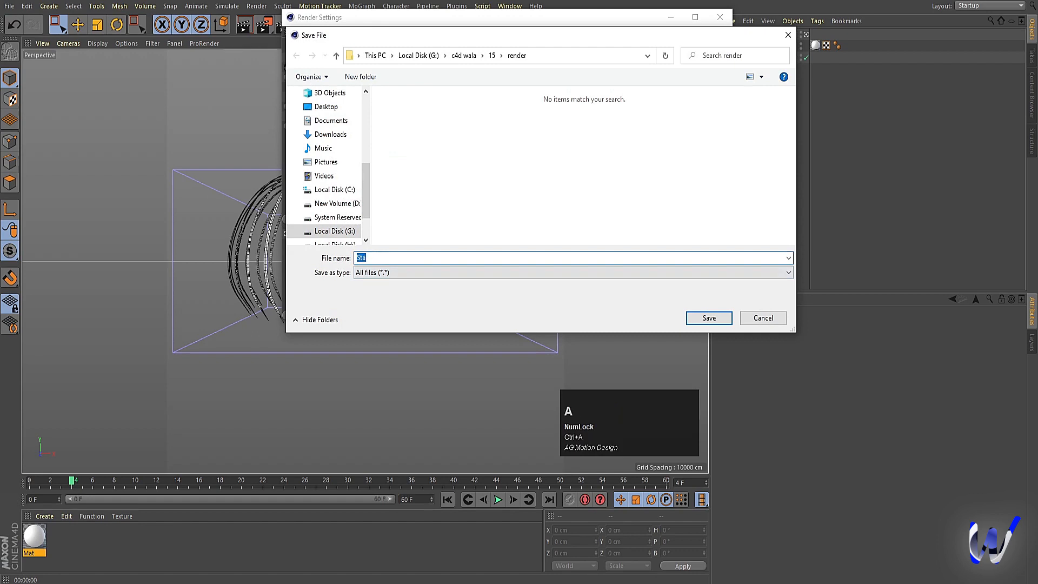
pyautogui.write('jelly')
pyautogui.click(708, 318)
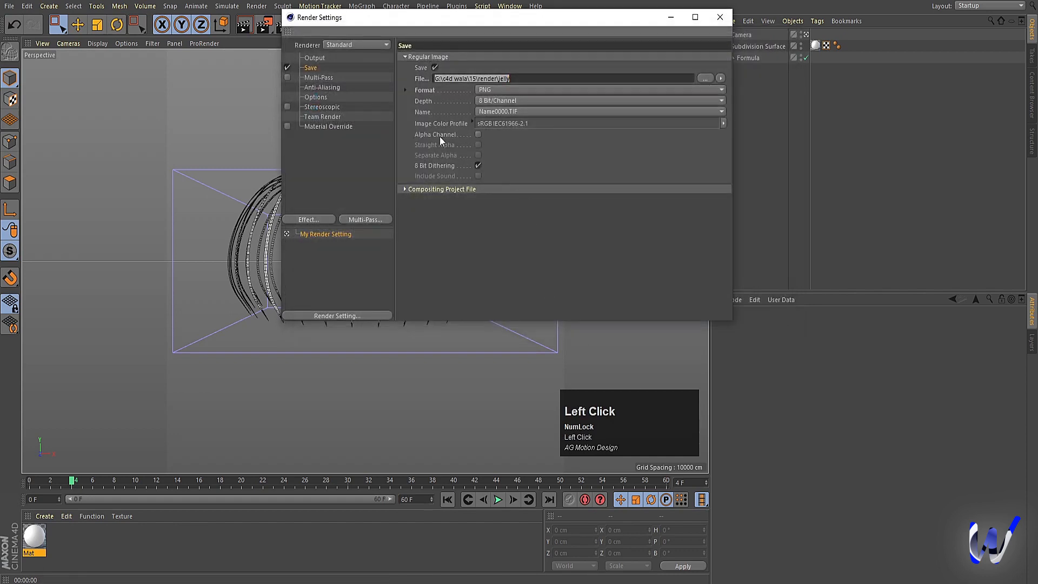
# Step: Enable Alpha Channel for the saved PNG images and close the render settings
pyautogui.click(439, 135)
pyautogui.click(476, 135)
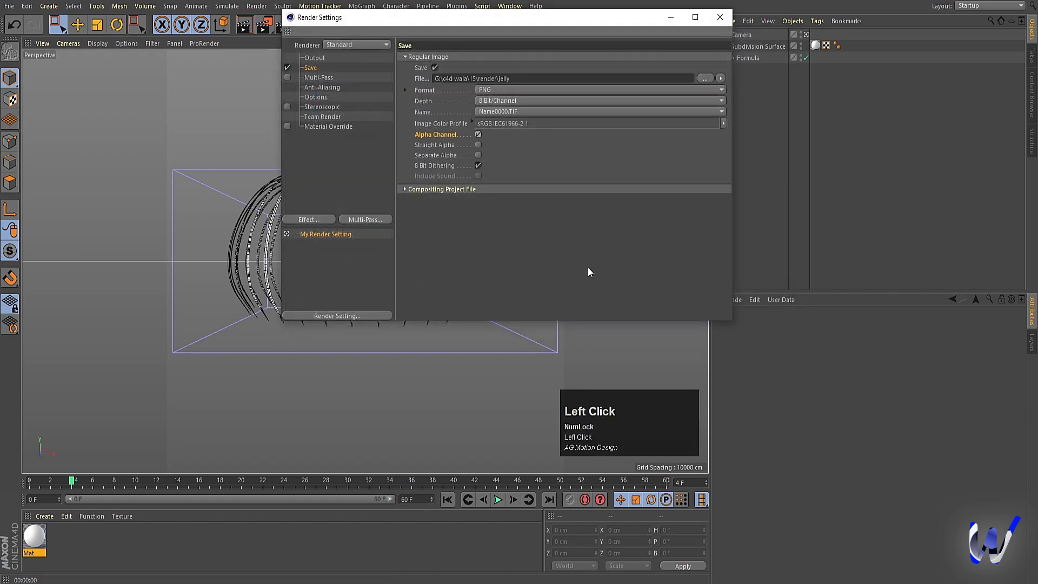
pyautogui.click(728, 20)
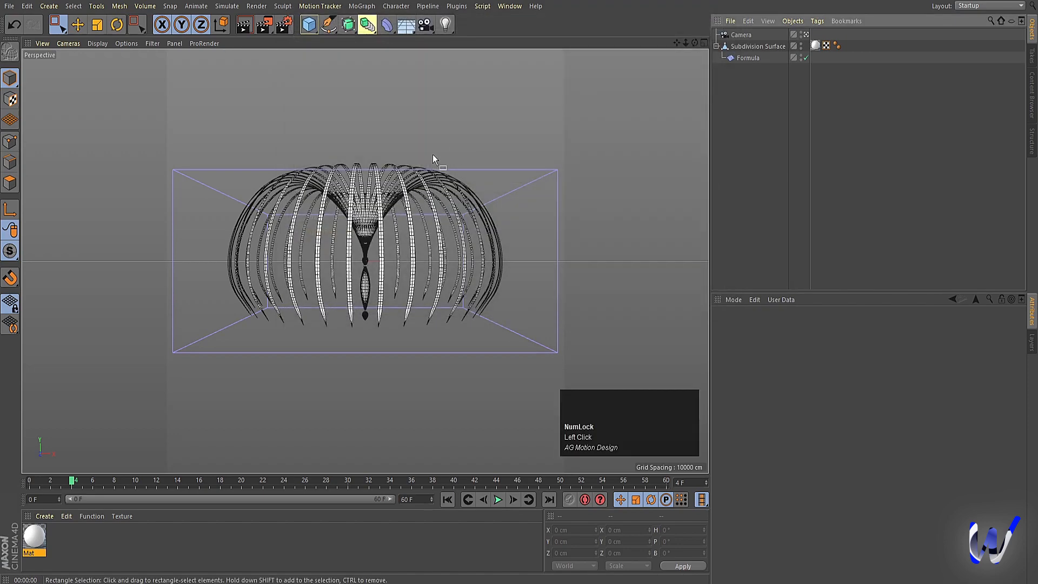
# Step: Render the full animation to the Picture Viewer, play back the rendered frames and stop playback
pyautogui.hotkey('shift', 'r')
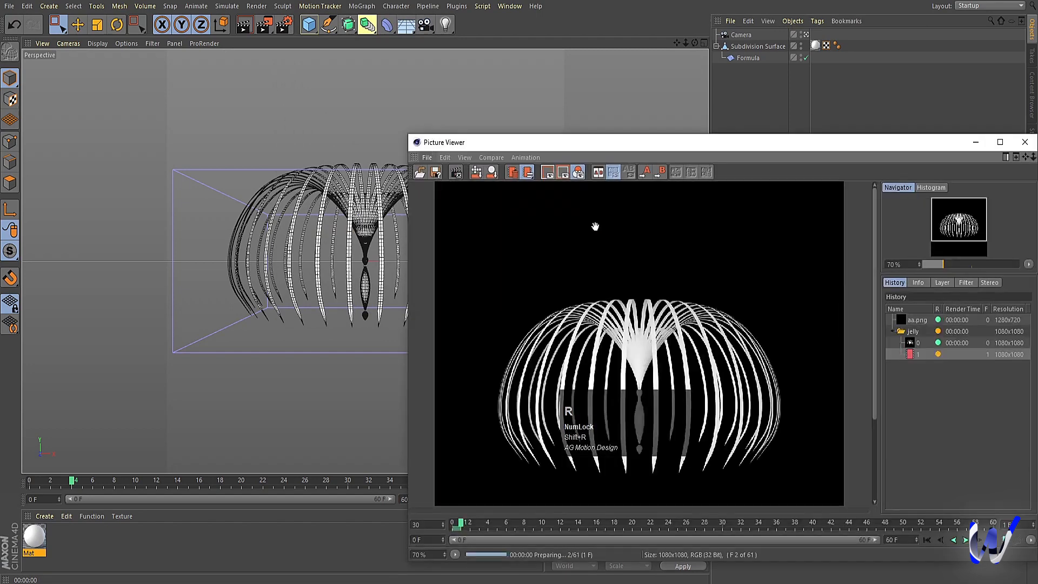
pyautogui.scroll(-1, 738, 361)
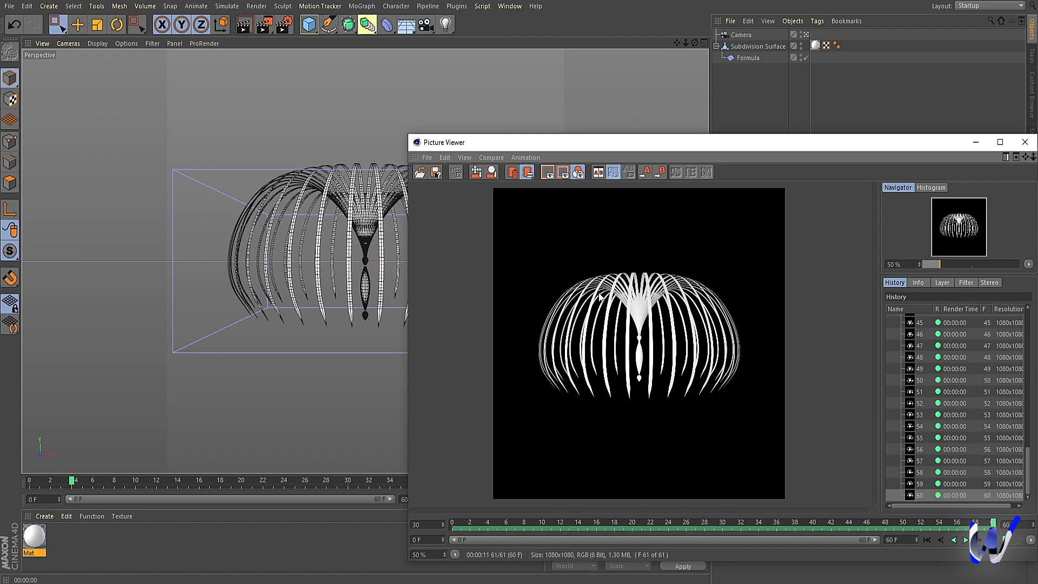
pyautogui.press('space')
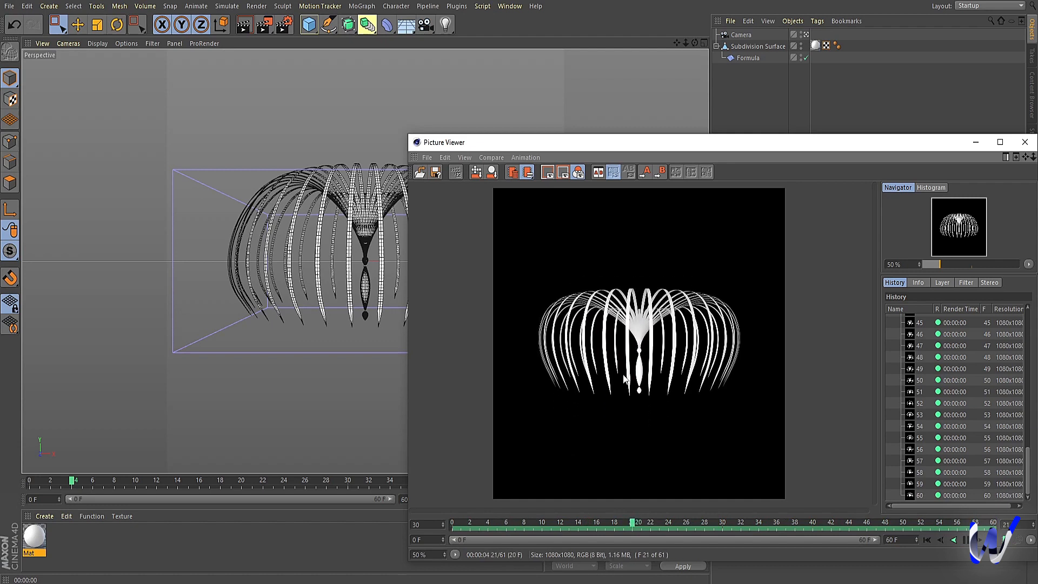
pyautogui.press('space')
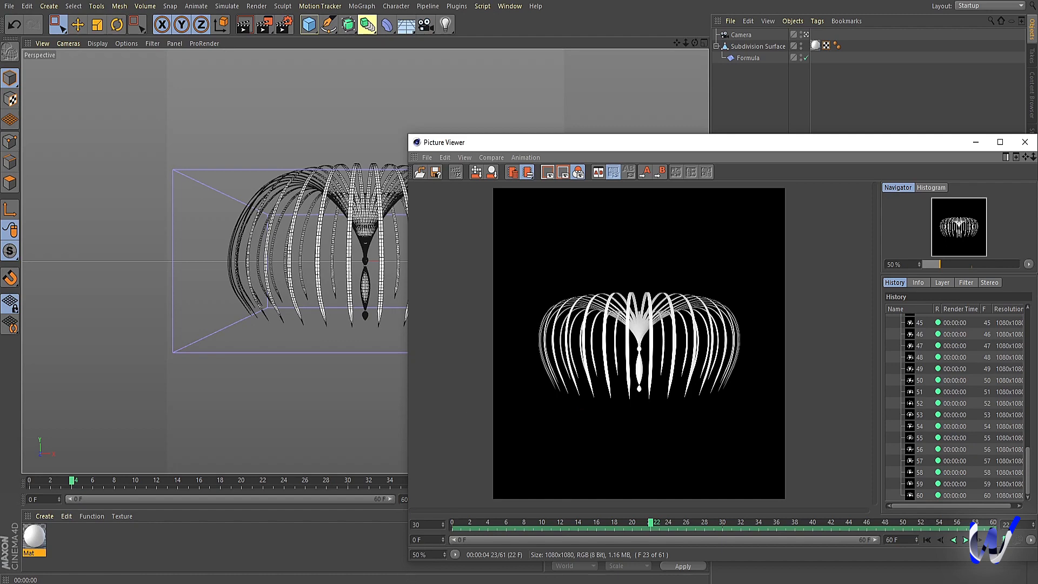
# Step: Switch to After Effects, create a 1920 x 1080, 10-second composition named Main Animation, and display the Title/Action Safe guides
pyautogui.click(386, 541)
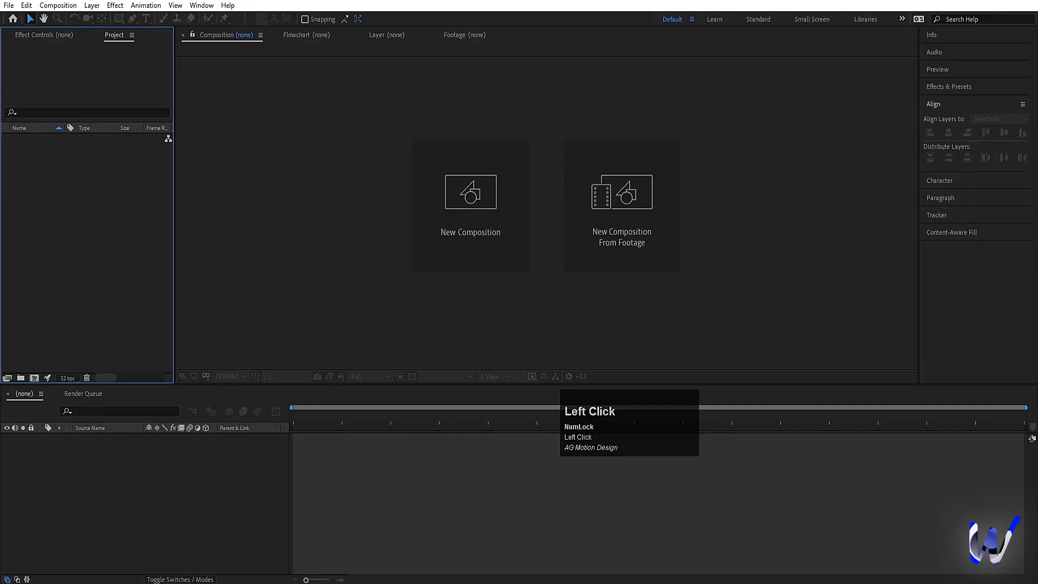
pyautogui.click(473, 247)
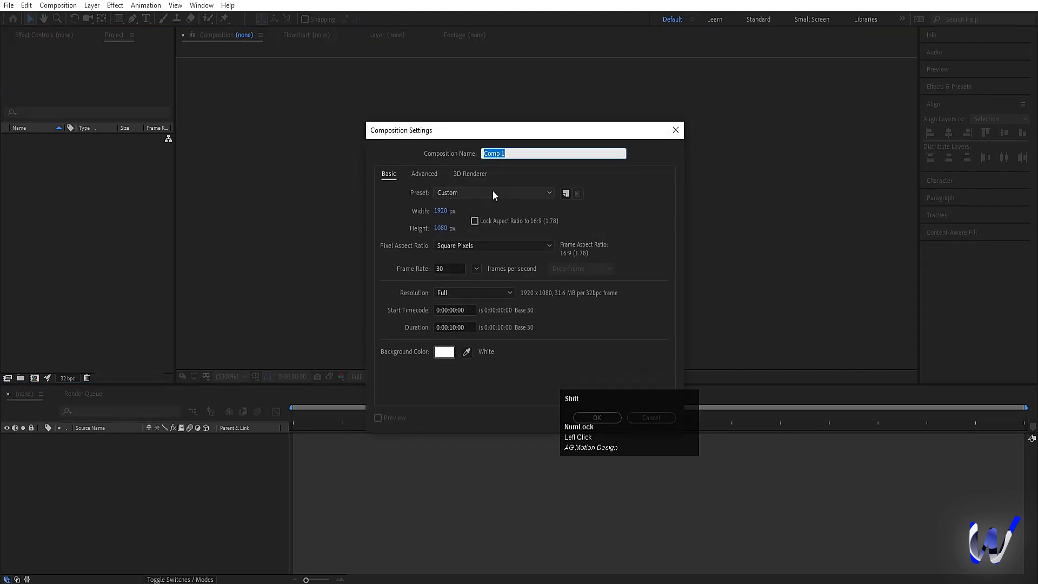
pyautogui.write('Main Anima')
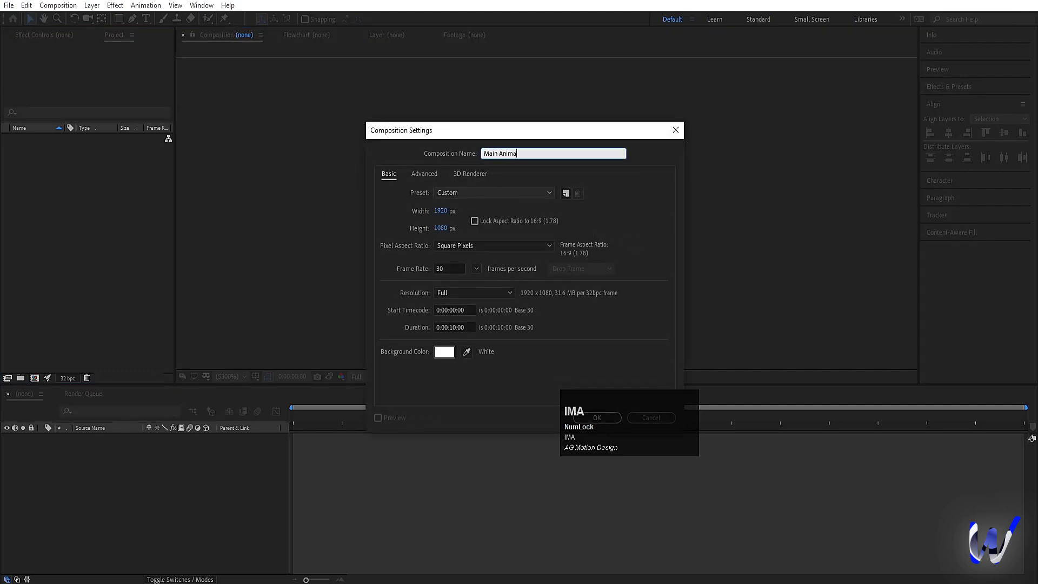
pyautogui.write('tion')
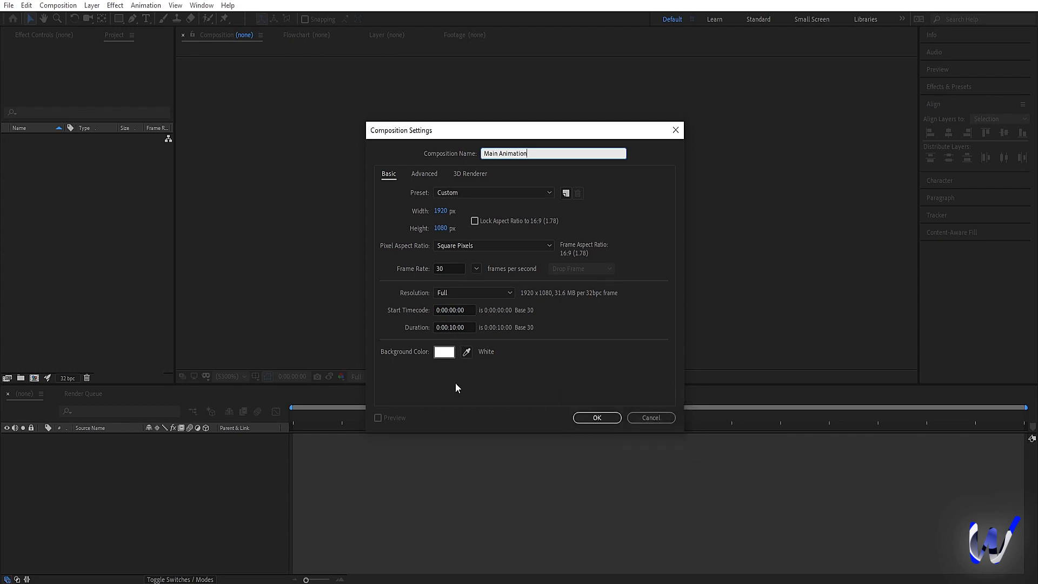
pyautogui.click(594, 417)
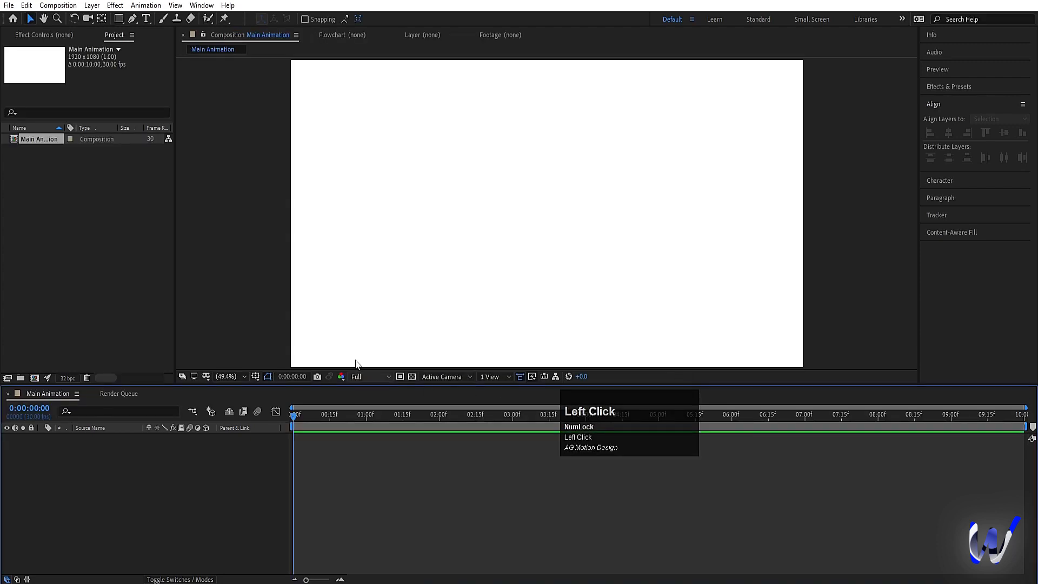
pyautogui.click(256, 377)
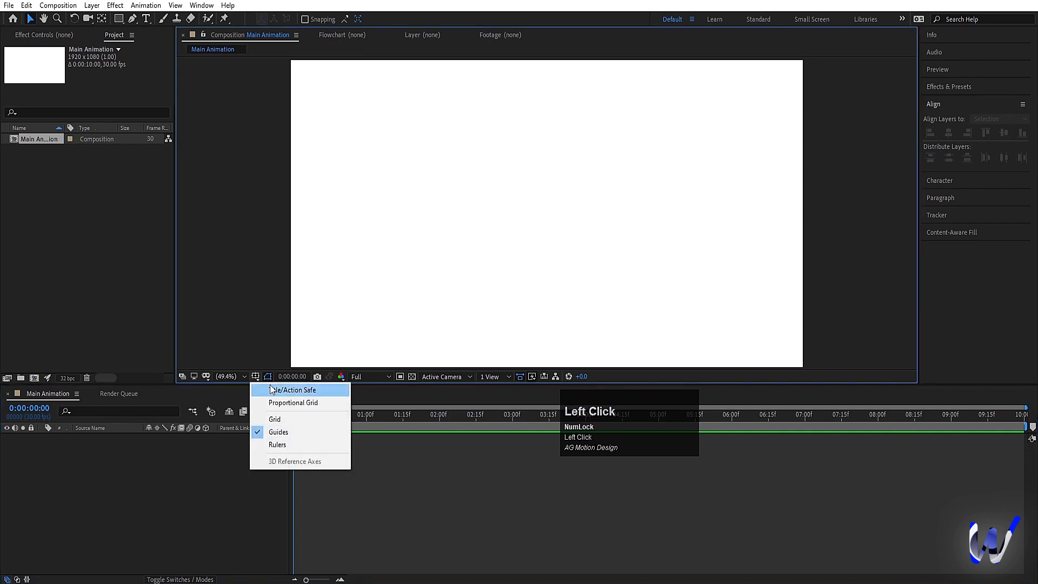
pyautogui.click(271, 390)
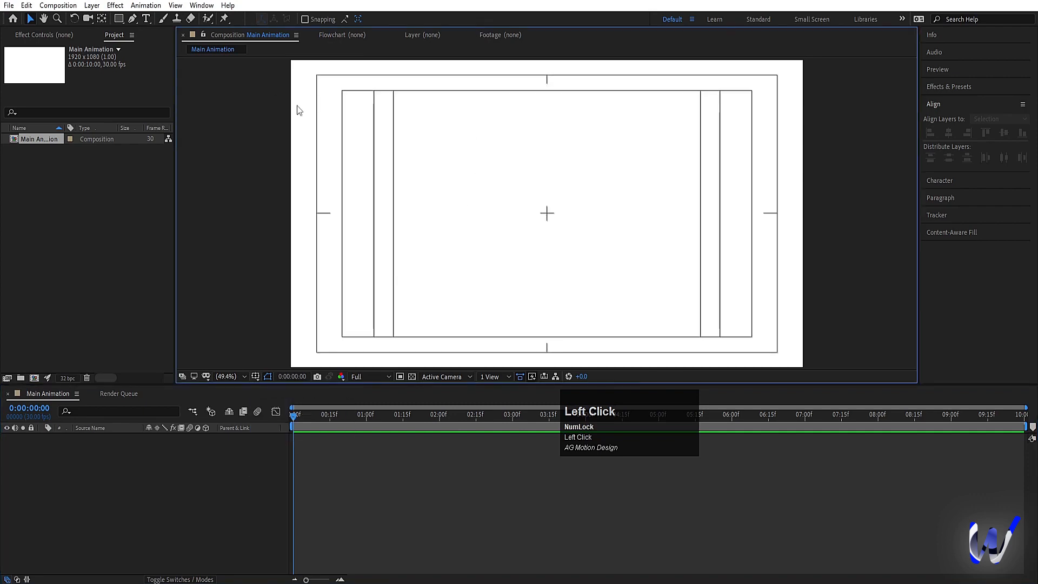
# Step: Import the jelly frames starting at jelly0000 as a PNG sequence and add it as a layer in Main Animation
pyautogui.doubleClick(94, 183)
pyautogui.scroll(-5, 238, 224)
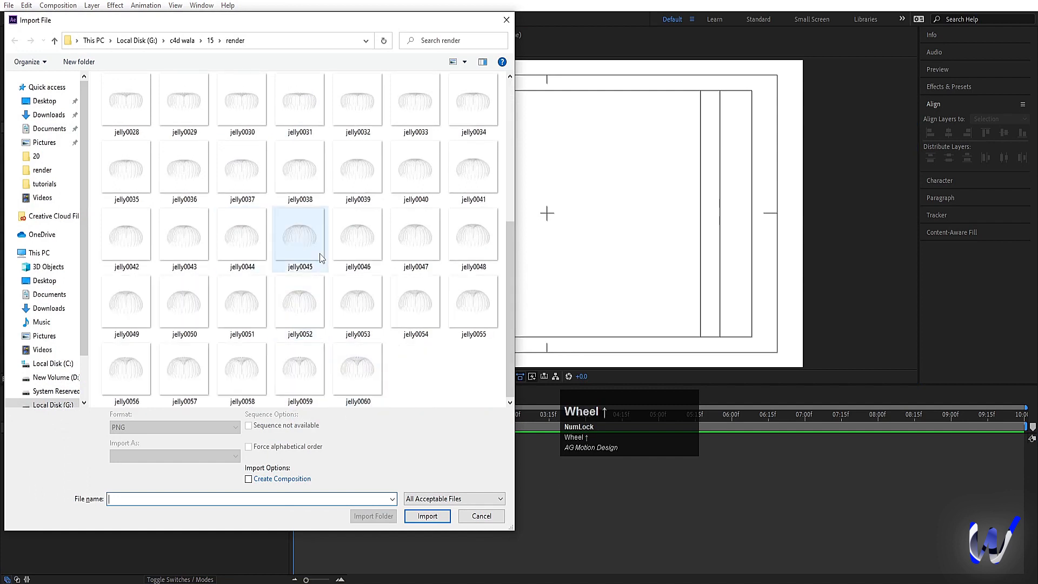
pyautogui.scroll(5, 321, 258)
pyautogui.click(139, 142)
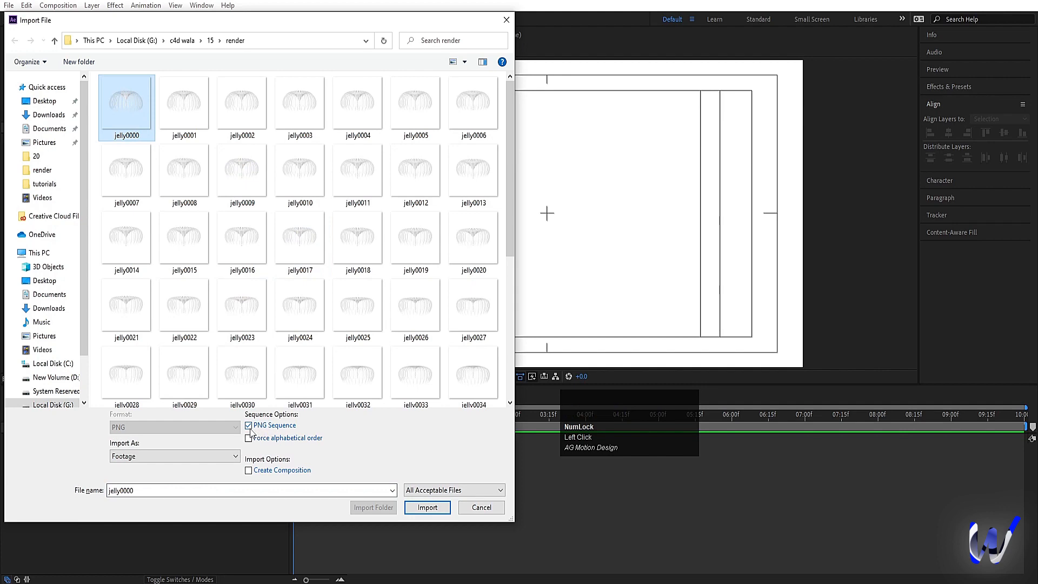
pyautogui.click(427, 507)
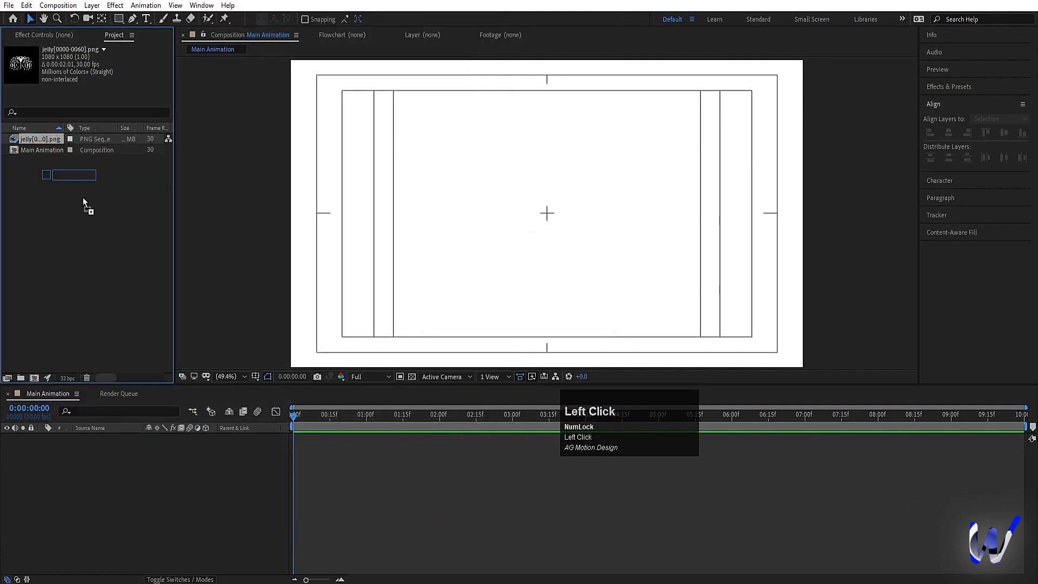
pyautogui.moveTo(83, 197); pyautogui.dragTo(153, 440)
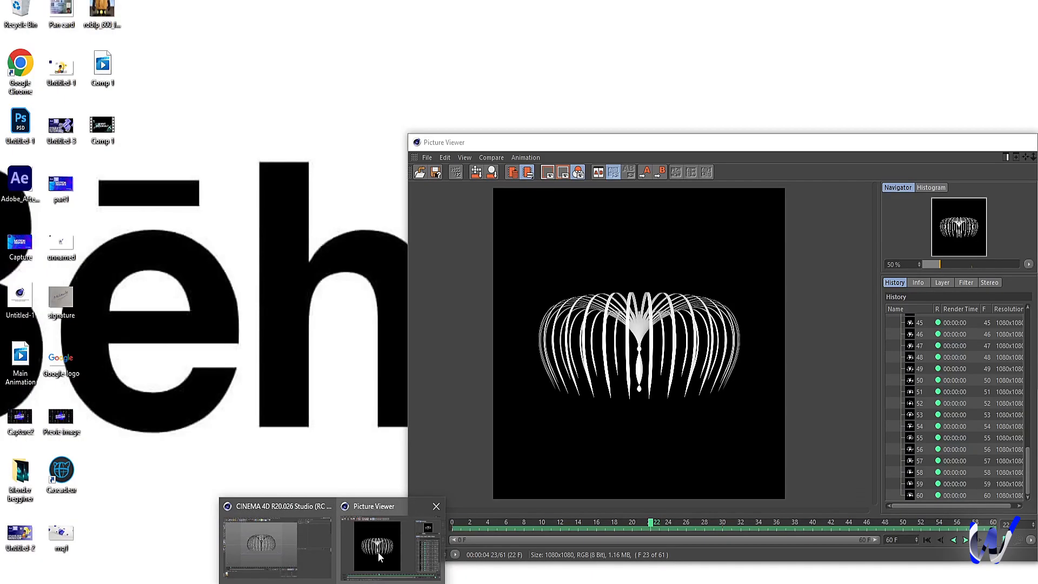
pyautogui.click(378, 552)
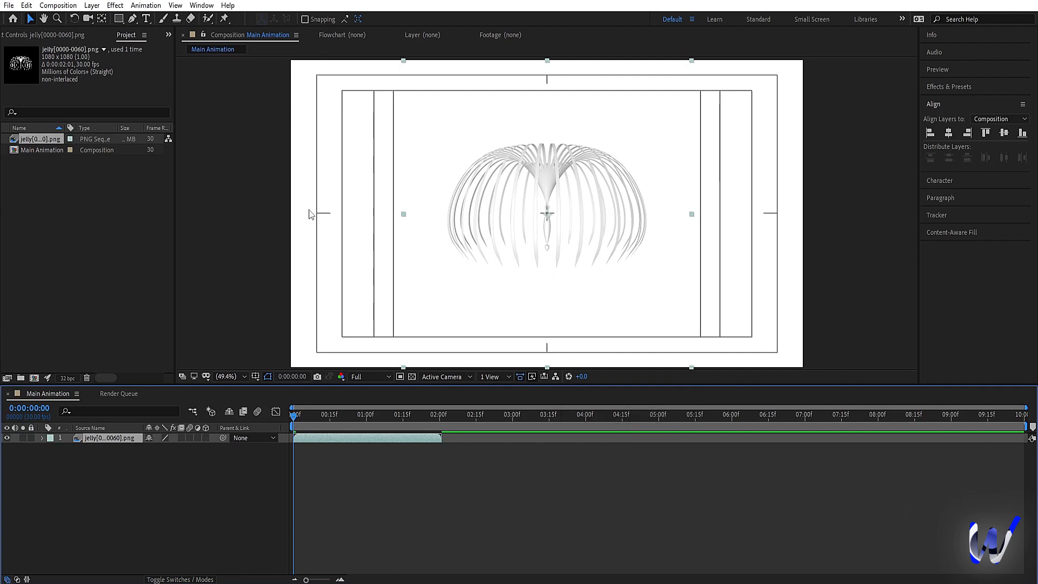
# Step: Create a black solid at composition size and place it below the jelly sequence layer
pyautogui.hotkey('ctrl', 'y')
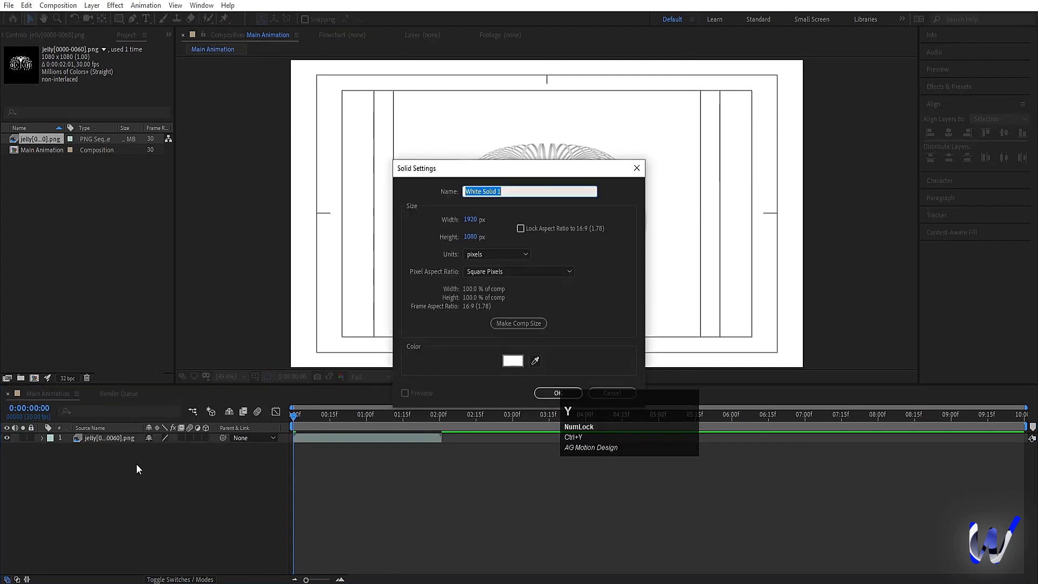
pyautogui.click(509, 362)
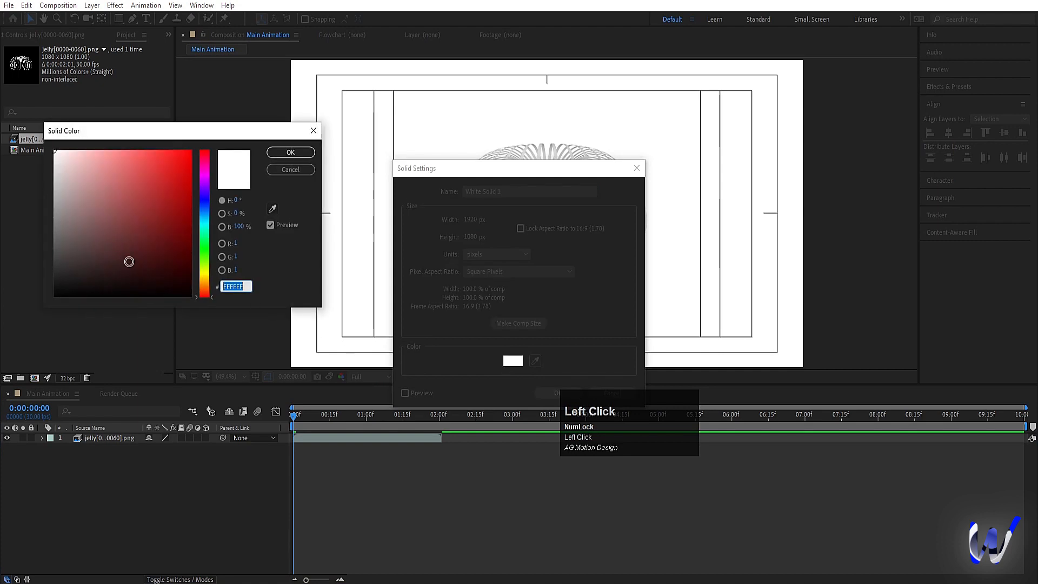
pyautogui.moveTo(129, 262); pyautogui.dragTo(304, 385)
pyautogui.press('Return')
pyautogui.press('Return')
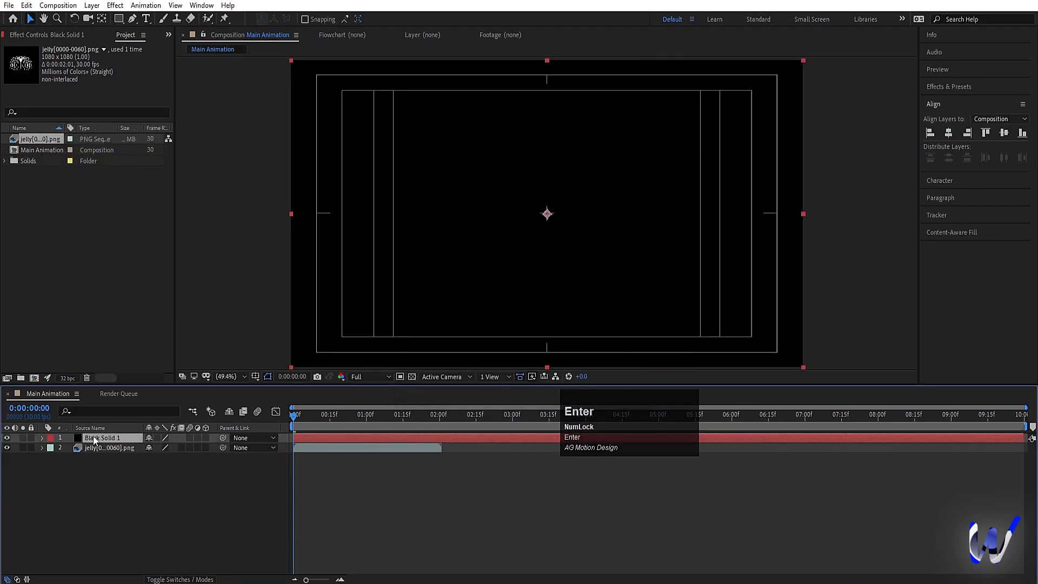
pyautogui.moveTo(103, 438); pyautogui.dragTo(102, 453)
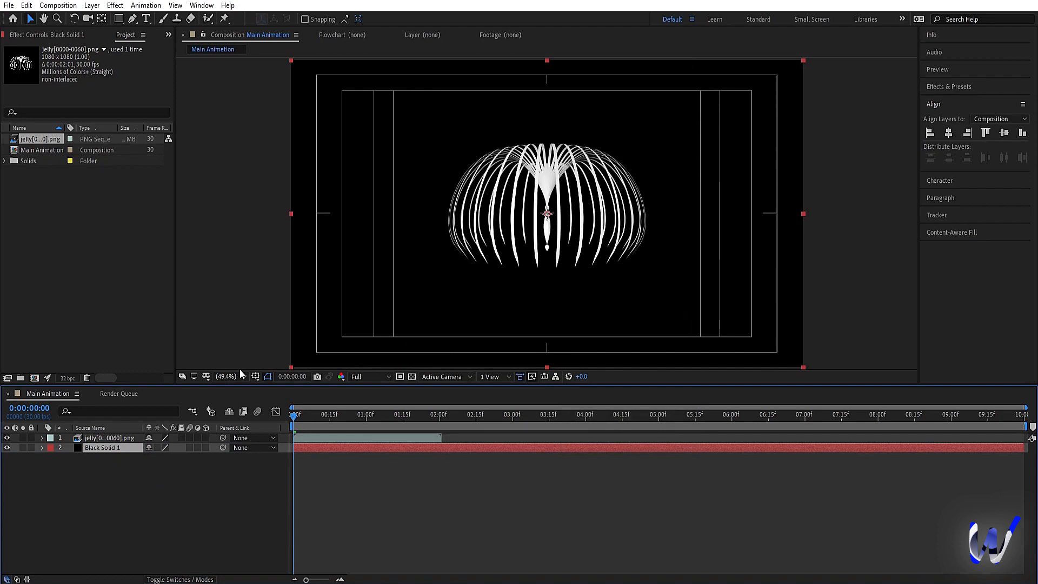
# Step: Pre-compose the jelly sequence layer as jelly, moving all attributes into the new composition
pyautogui.click(135, 439)
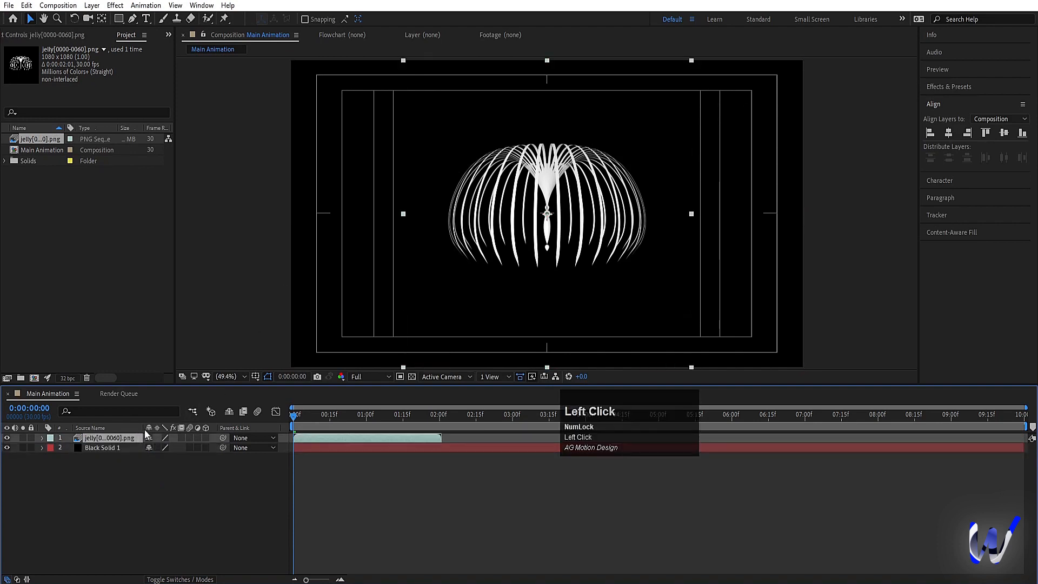
pyautogui.hotkey('ctrl', 'shift', 'c')
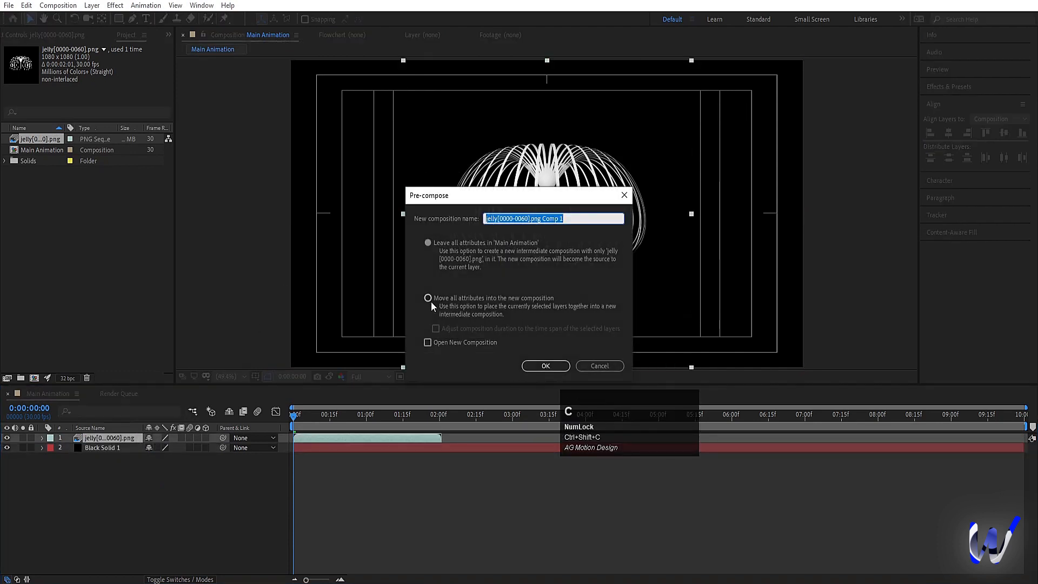
pyautogui.click(430, 300)
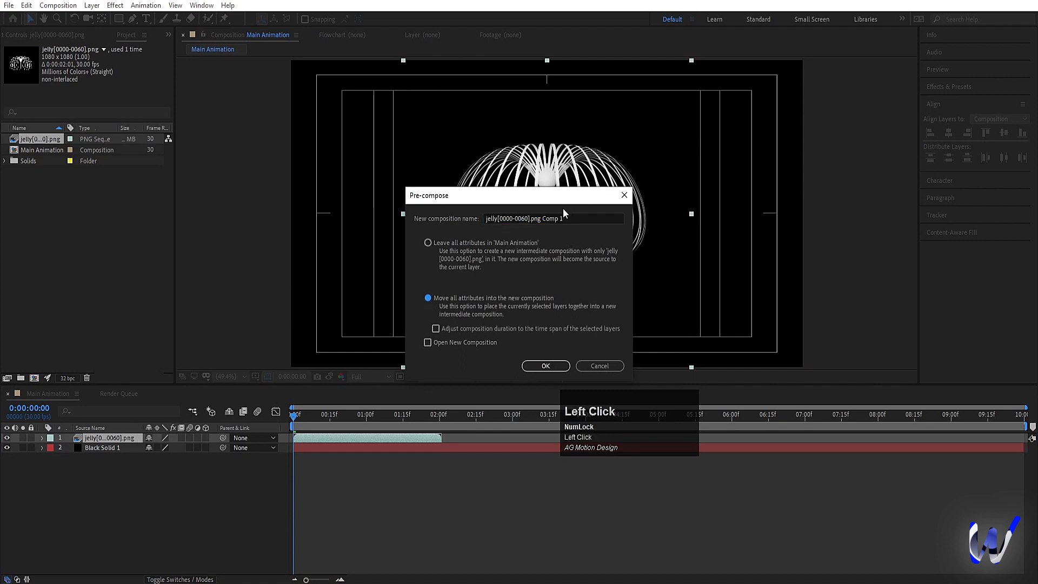
pyautogui.moveTo(563, 219); pyautogui.dragTo(502, 218)
pyautogui.press('BackSpace')
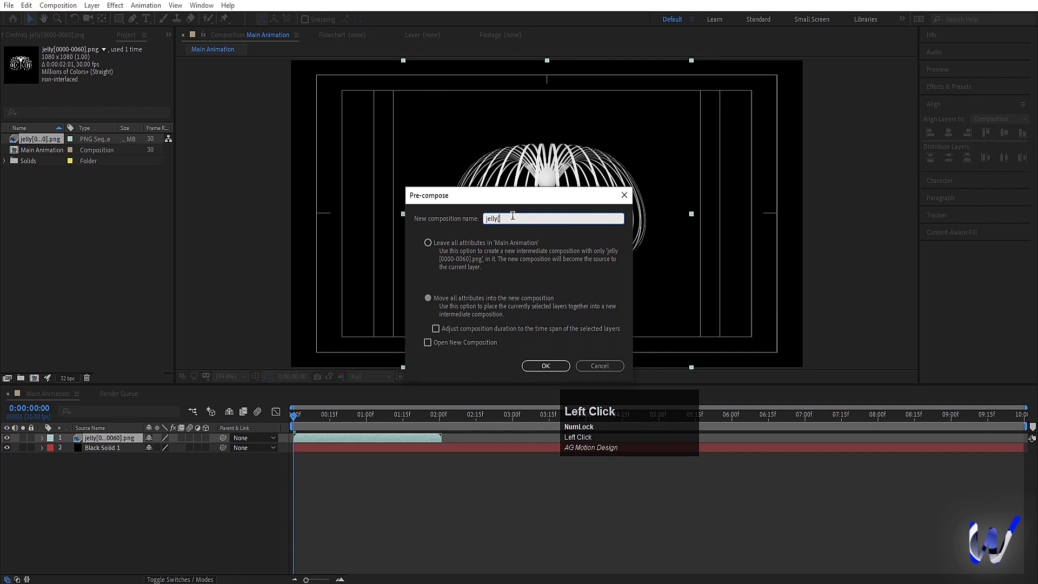
pyautogui.click(532, 365)
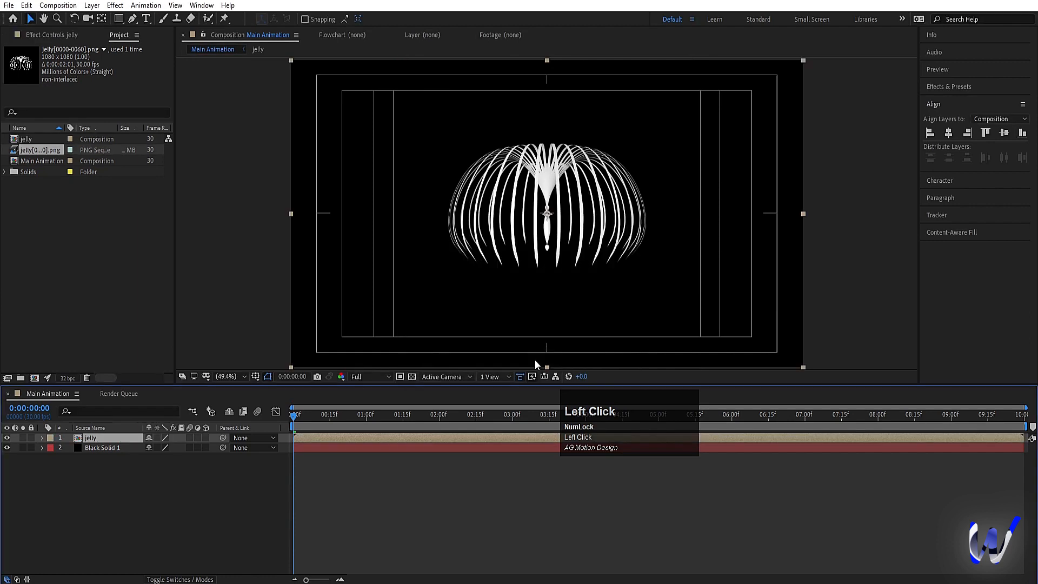
# Step: Open the jelly pre-composition and set its background color to black (000000) and its width to 1080 px
pyautogui.doubleClick(112, 438)
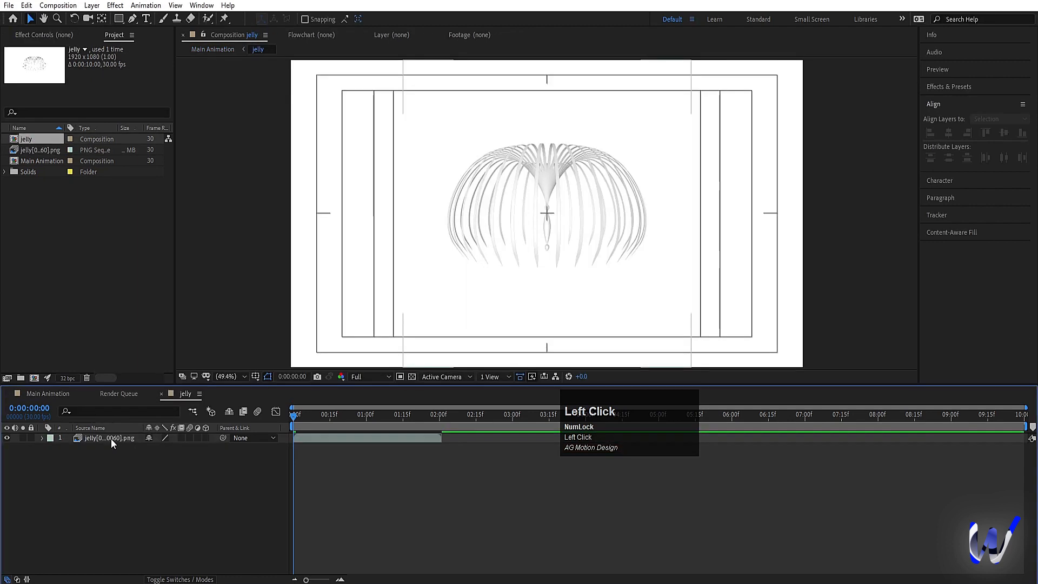
pyautogui.hotkey('ctrl', 'k')
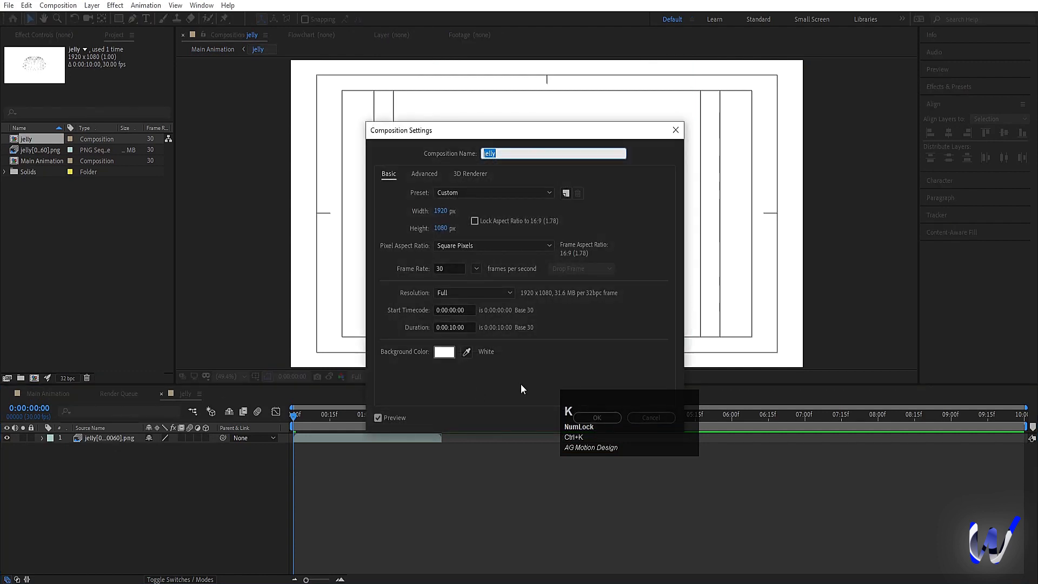
pyautogui.click(440, 352)
pyautogui.click(215, 313)
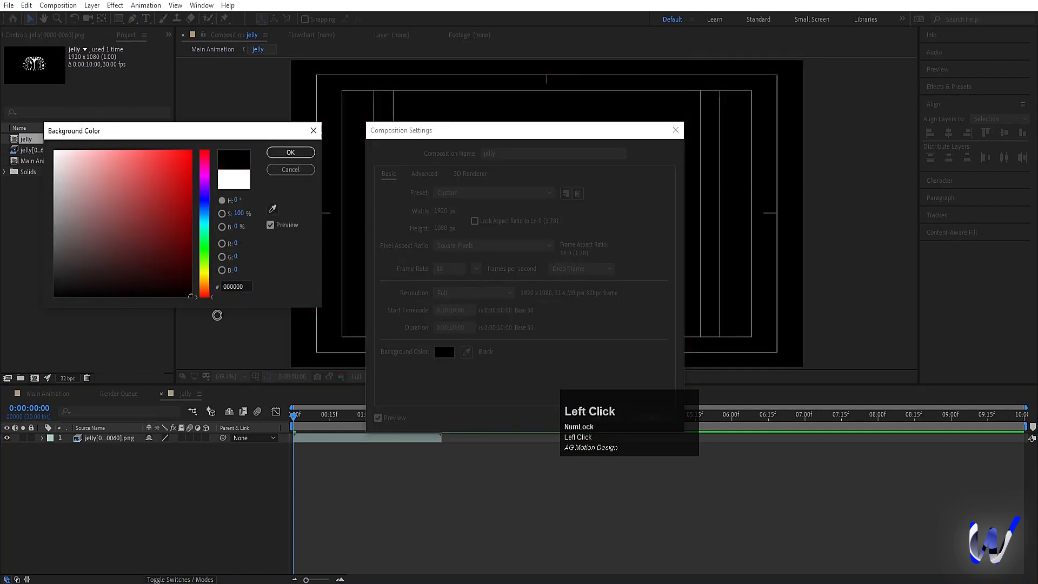
pyautogui.press('Return')
pyautogui.click(440, 211)
pyautogui.write('1080')
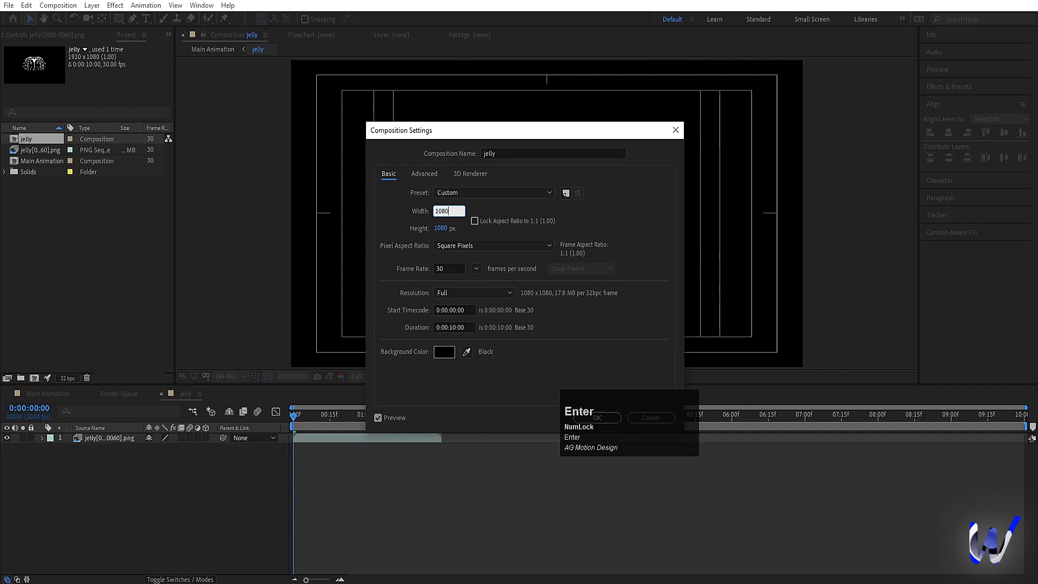
pyautogui.press('Return')
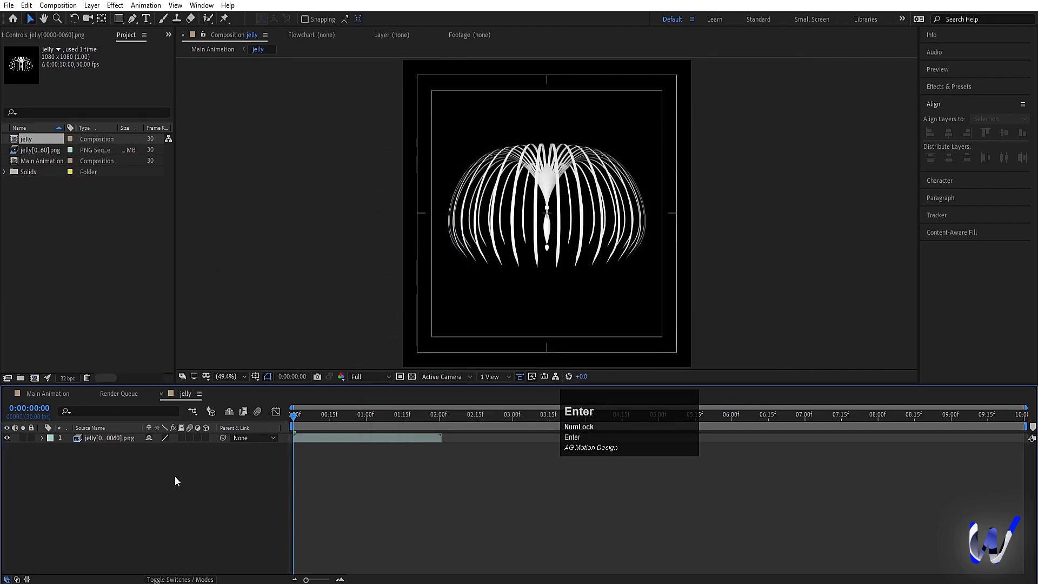
# Step: Duplicate the jelly sequence layer twice, starting the copies end to end at 0:00:02:01 and 0:00:04:02
pyautogui.click(142, 486)
pyautogui.moveTo(401, 419); pyautogui.dragTo(431, 443)
pyautogui.click(428, 441)
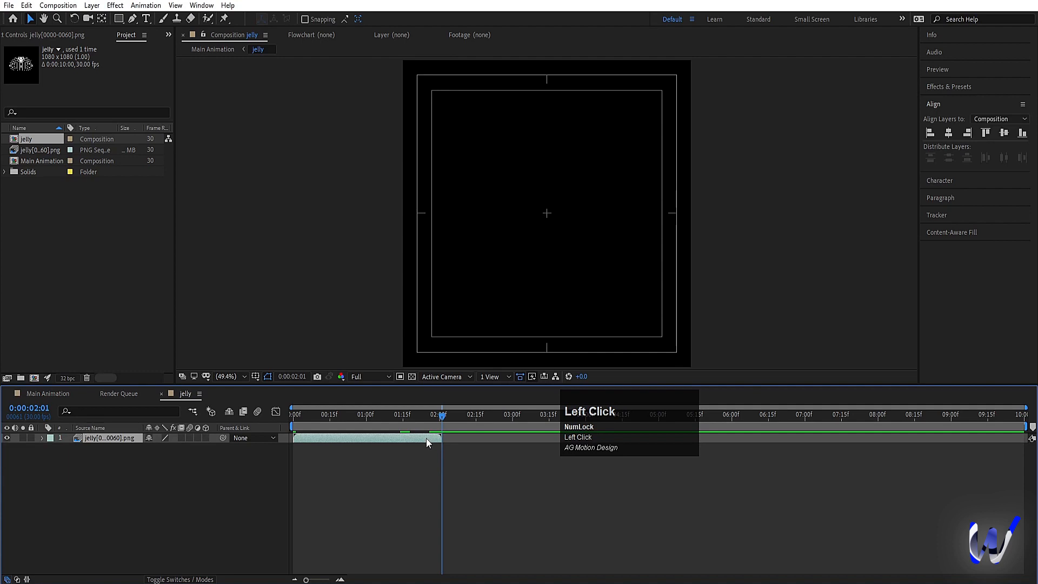
pyautogui.hotkey('ctrl', 'd')
pyautogui.moveTo(426, 438); pyautogui.dragTo(590, 423)
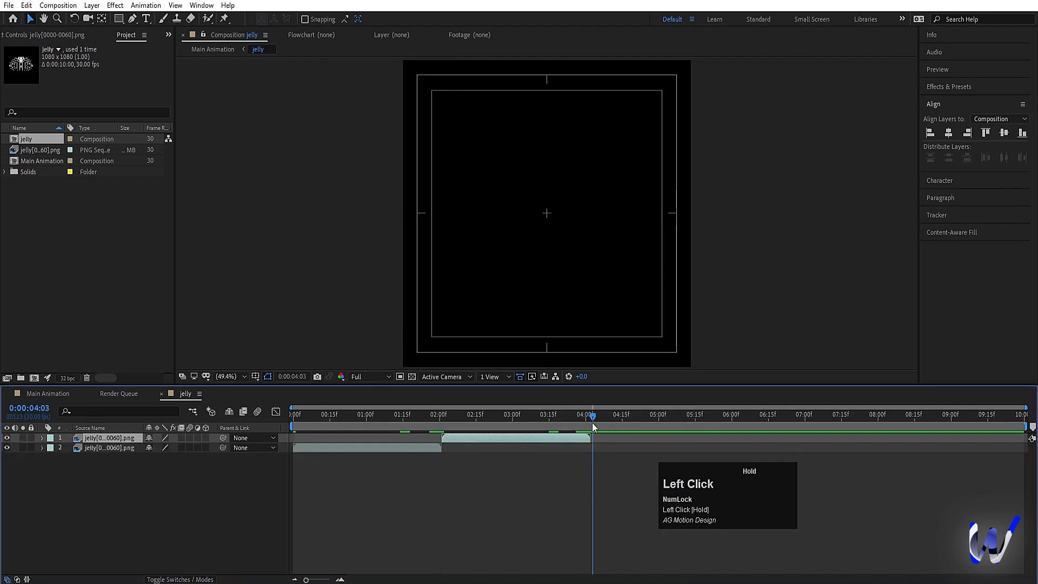
pyautogui.hotkey('ctrl', 'd')
pyautogui.press('[')
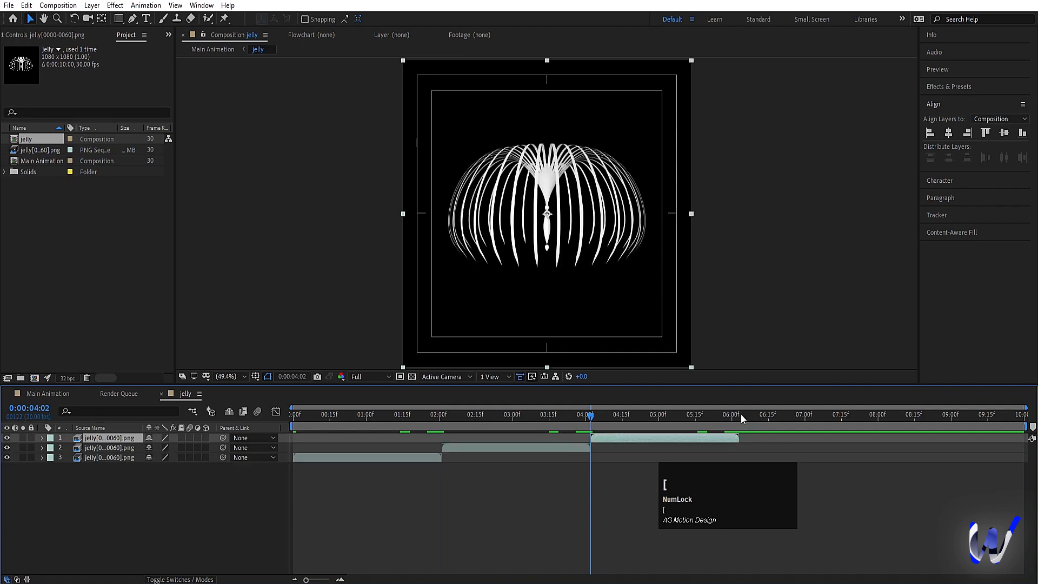
# Step: Add two more end-to-end copies of the jelly sequence starting at 0:00:06:03 and 0:00:08:04, and preview the playback
pyautogui.click(739, 415)
pyautogui.hotkey('ctrl', 'd')
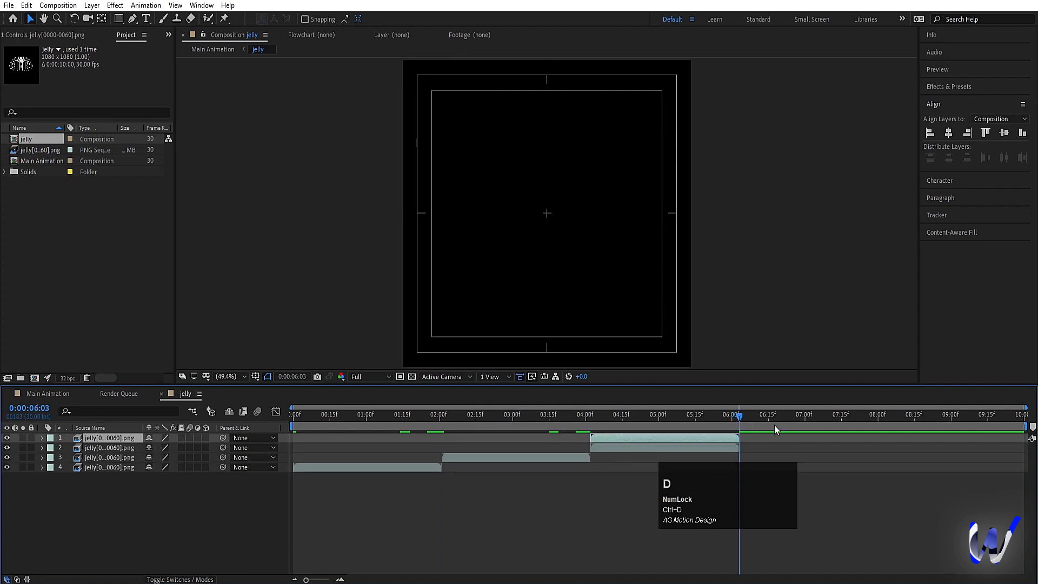
pyautogui.press('[')
pyautogui.click(886, 415)
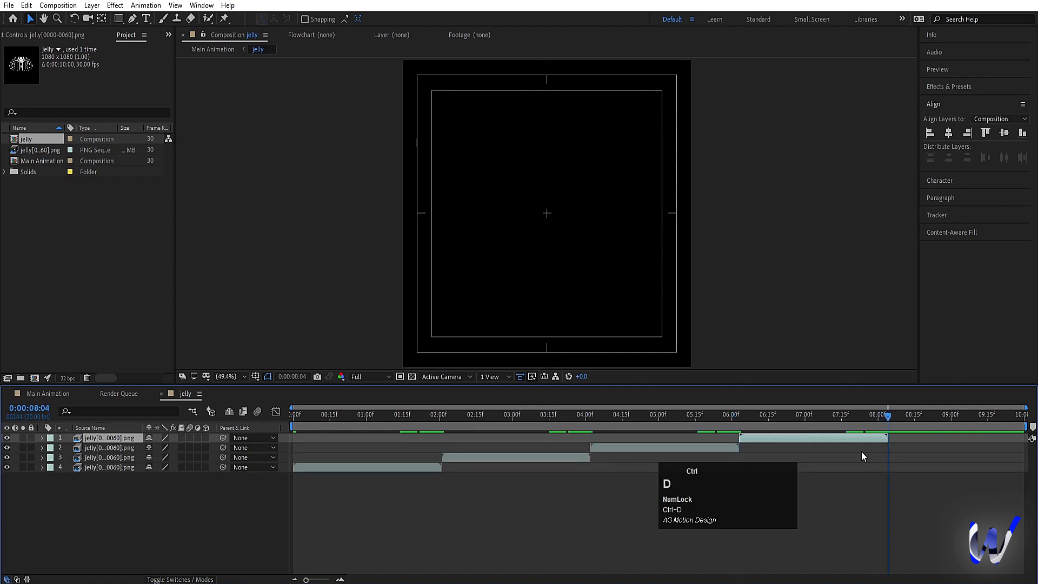
pyautogui.hotkey('ctrl', 'd')
pyautogui.press('[')
pyautogui.press('space')
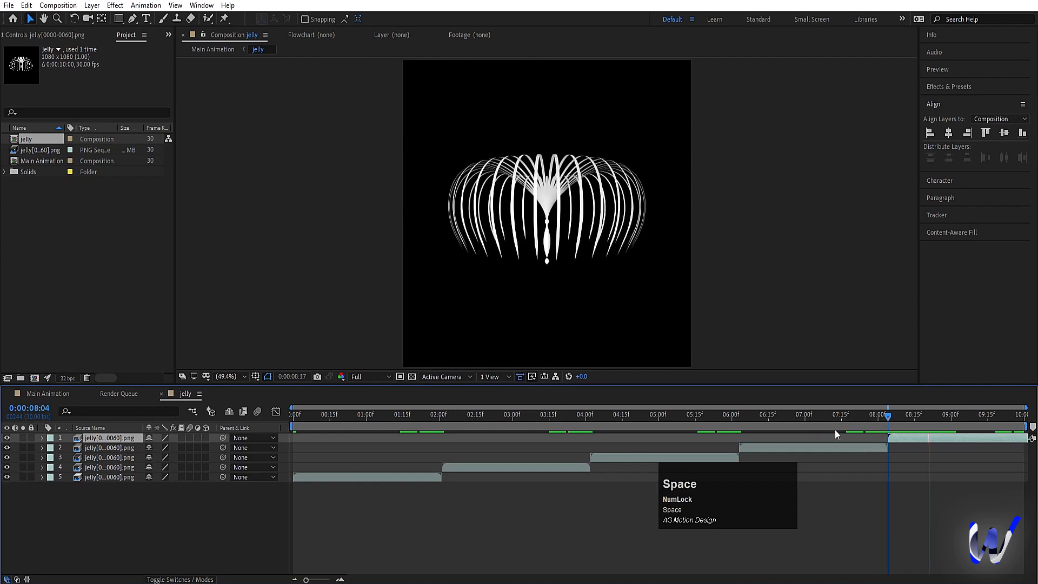
pyautogui.press('space')
# Step: Move the current time to 0:00:00:23 and add an adjustment layer above the jelly sequence layers
pyautogui.click(349, 418)
pyautogui.click(165, 519)
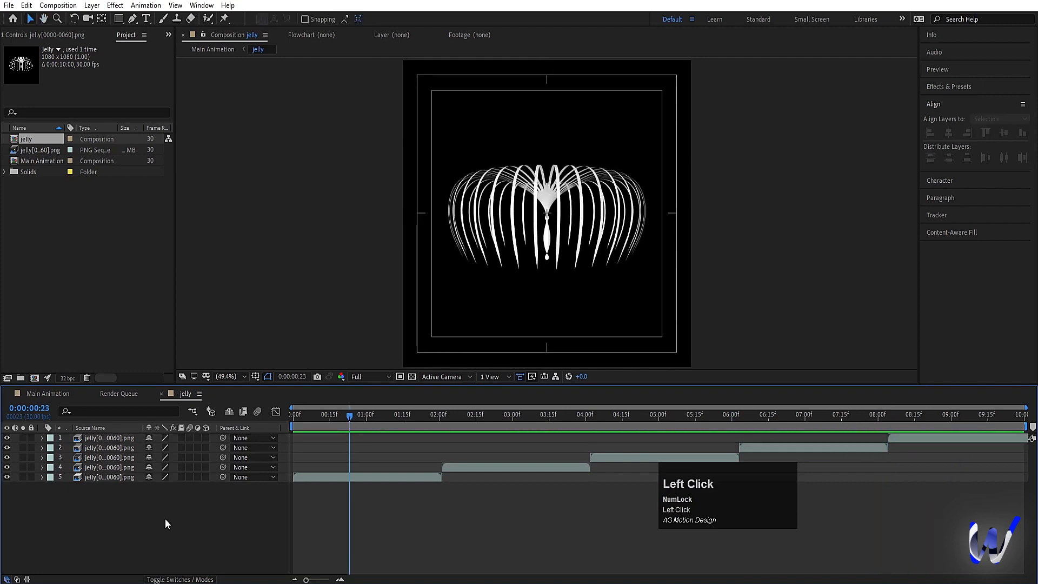
pyautogui.rightClick(164, 518)
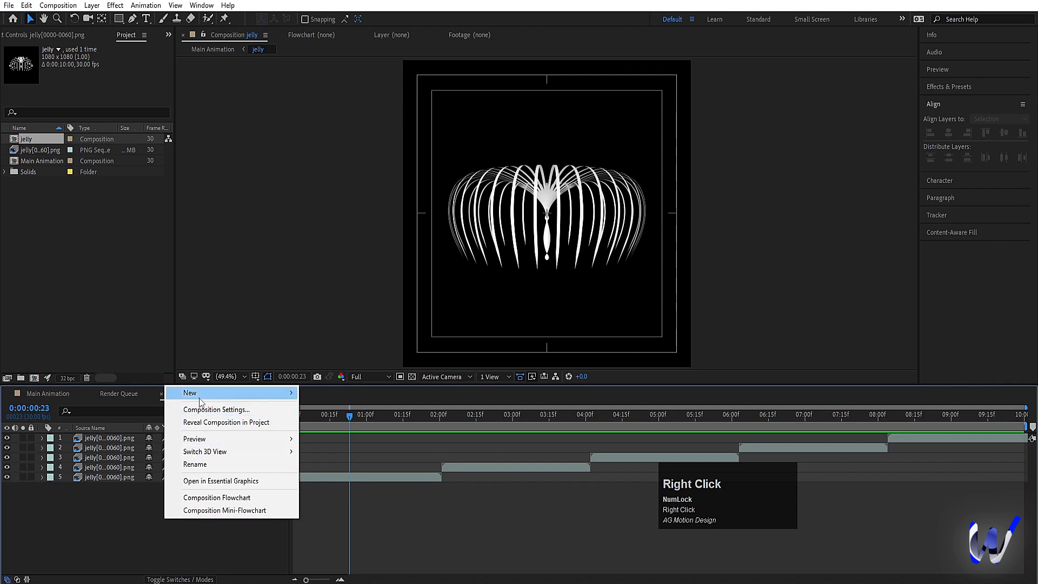
pyautogui.click(199, 394)
pyautogui.click(337, 485)
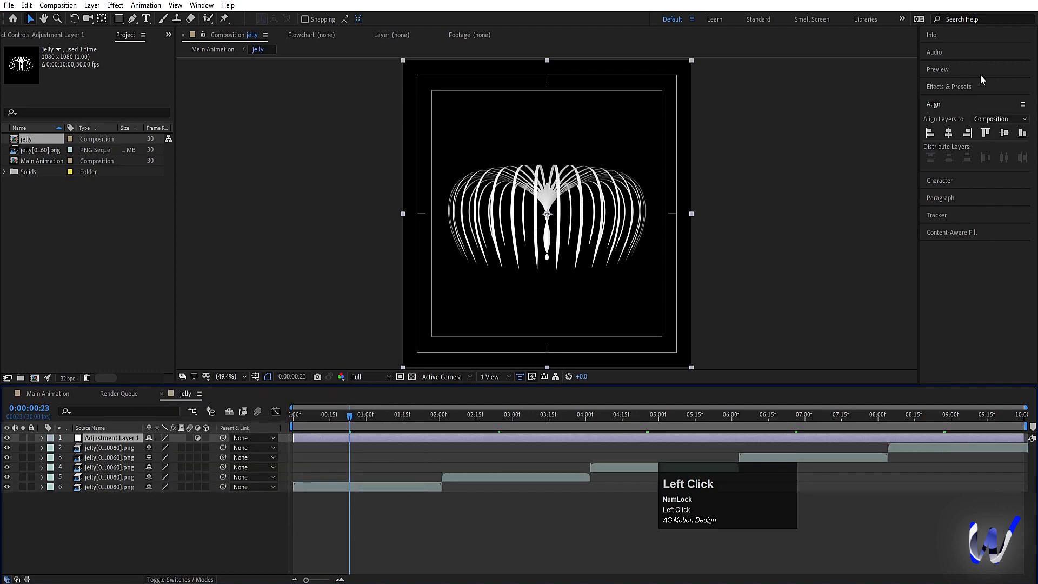
# Step: Open the effects and presets search to find an effect for the adjustment layer
pyautogui.click(957, 88)
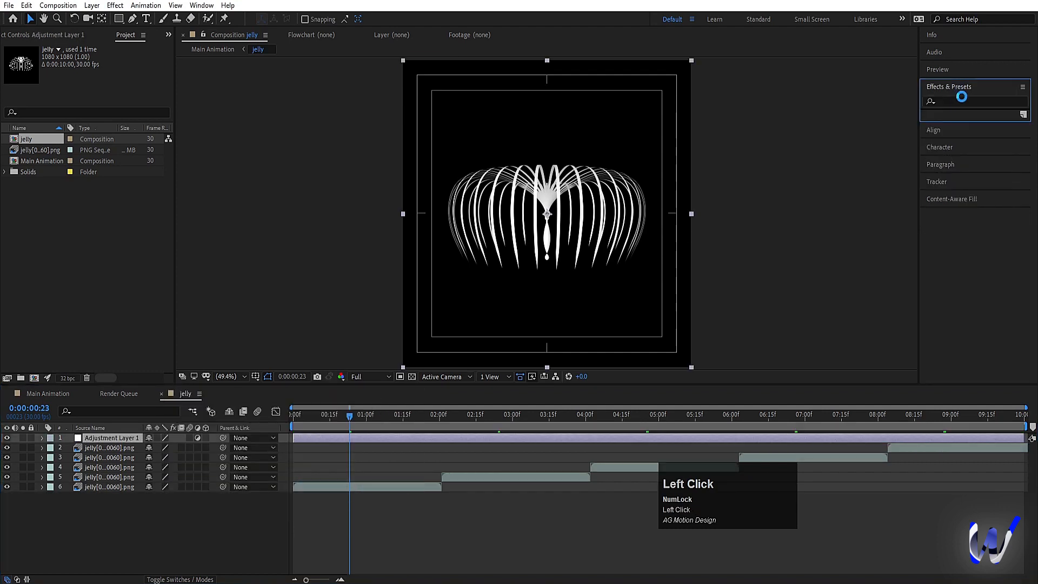
pyautogui.click(962, 97)
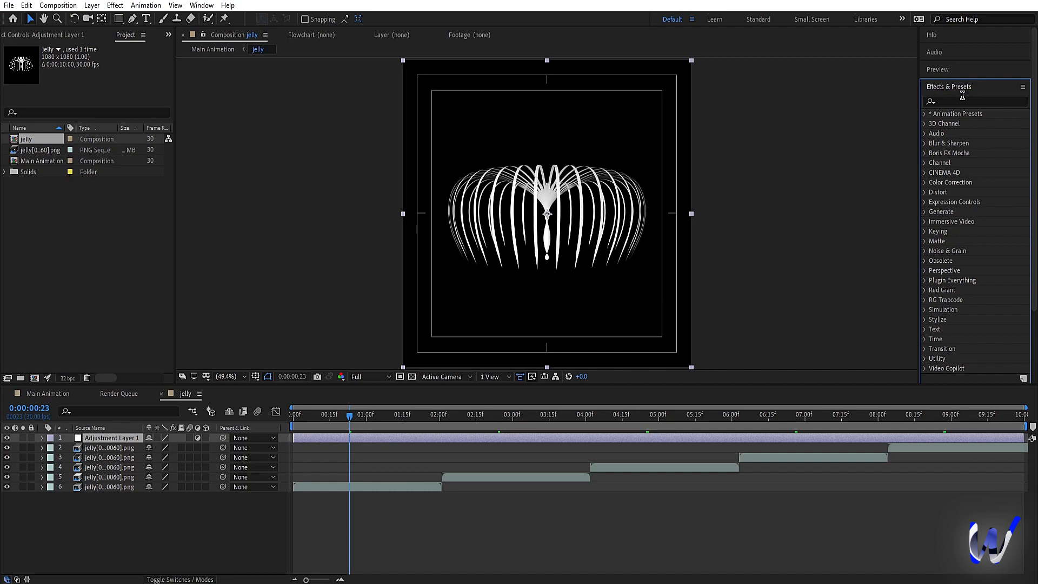
# Step: Find the Glow effect, apply it to the adjustment layer and set its threshold to 90%
pyautogui.click(986, 100)
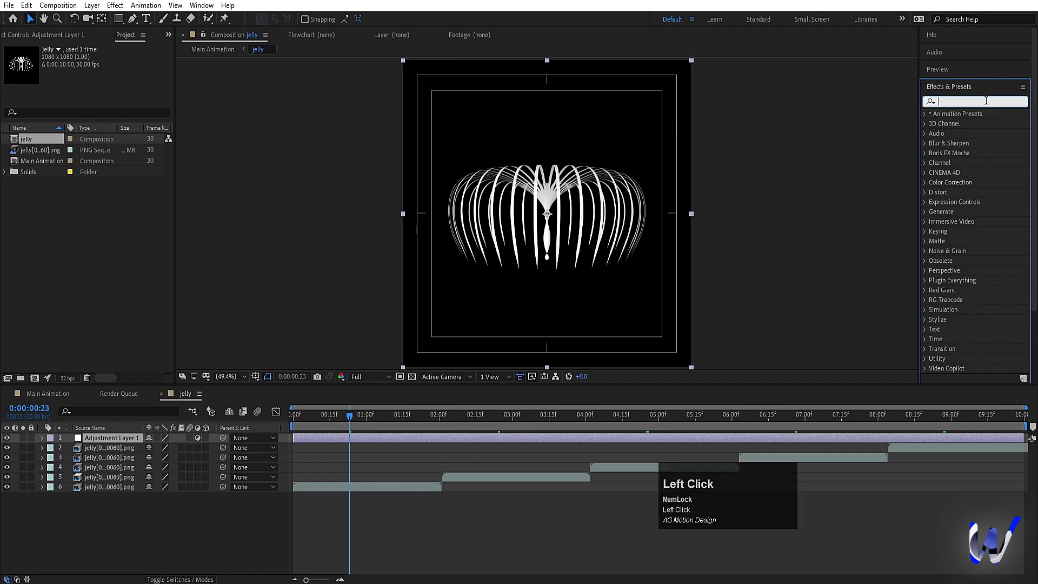
pyautogui.write('glow')
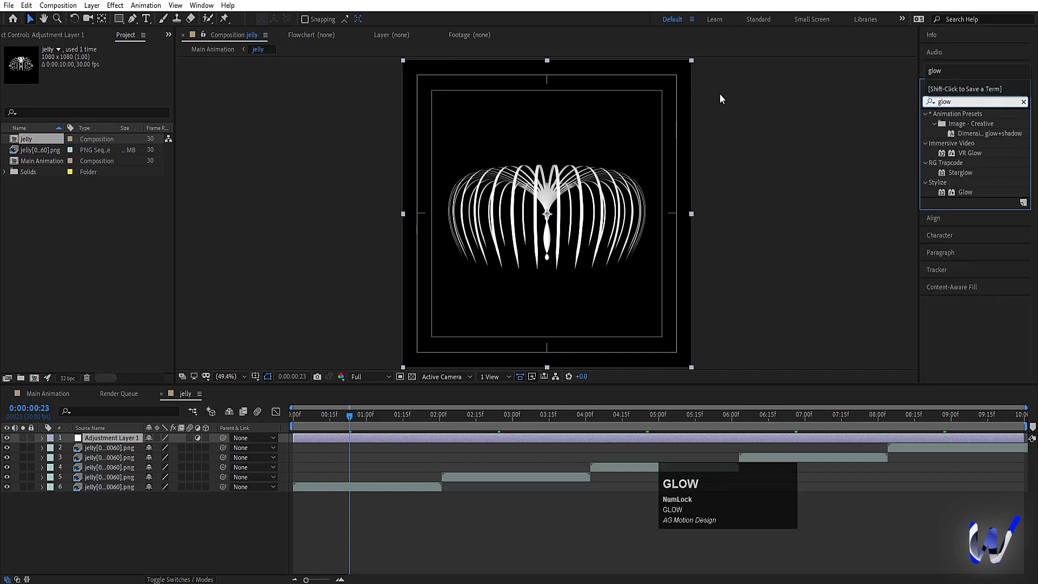
pyautogui.doubleClick(967, 192)
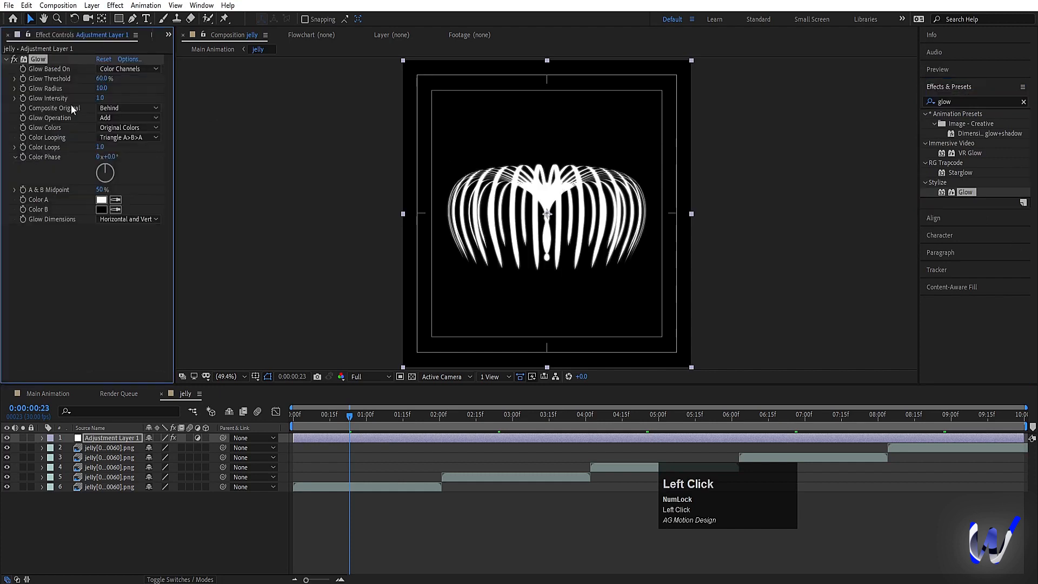
pyautogui.click(102, 78)
pyautogui.press('Return')
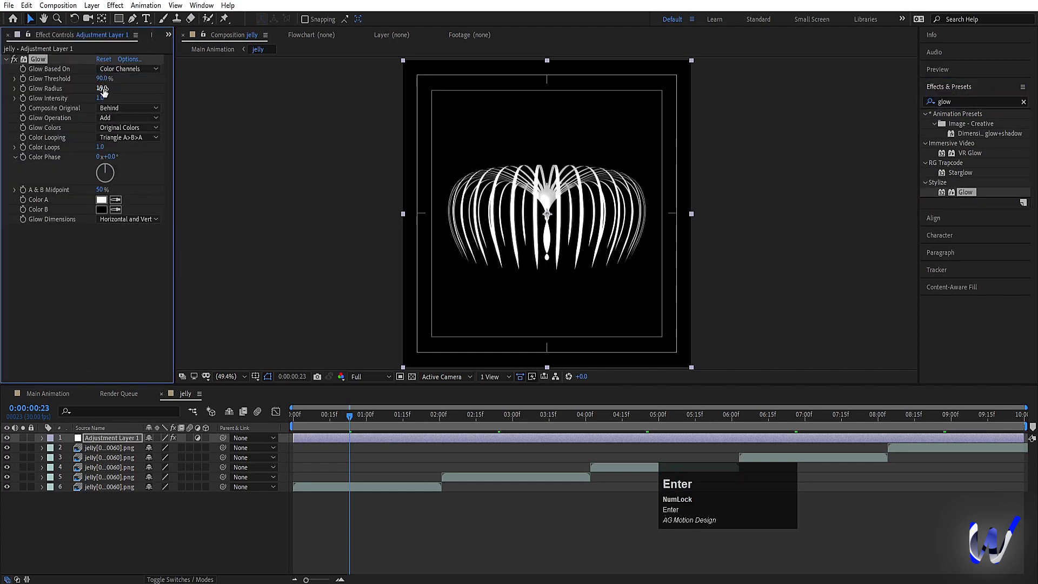
# Step: Set the Glow radius to 50 and the intensity to 0.8, and preview the glowing jelly animation
pyautogui.click(102, 89)
pyautogui.write('50')
pyautogui.press('Return')
pyautogui.click(102, 97)
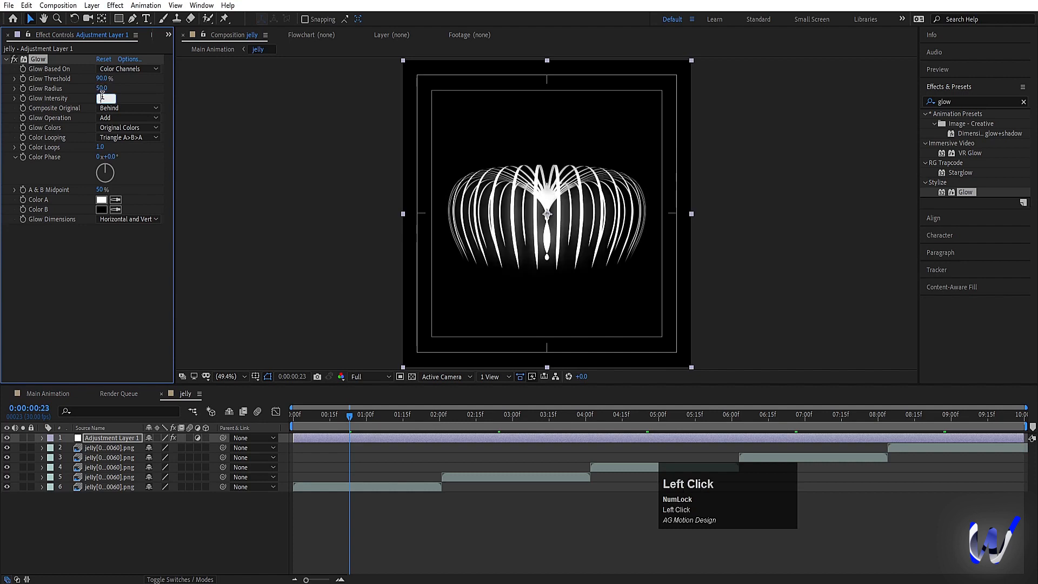
pyautogui.write('0.5')
pyautogui.press('Return')
pyautogui.press('space')
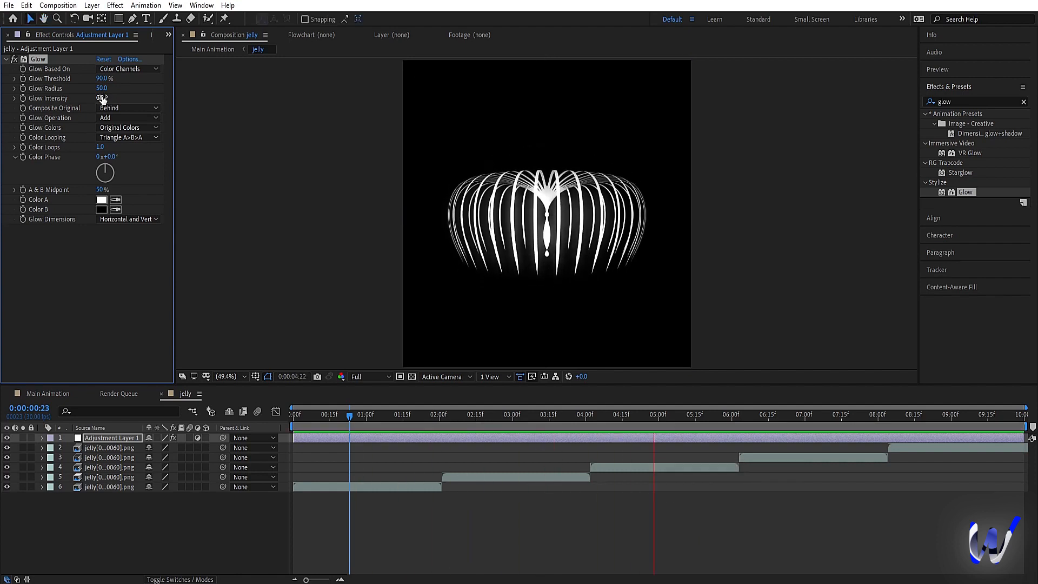
pyautogui.press('space')
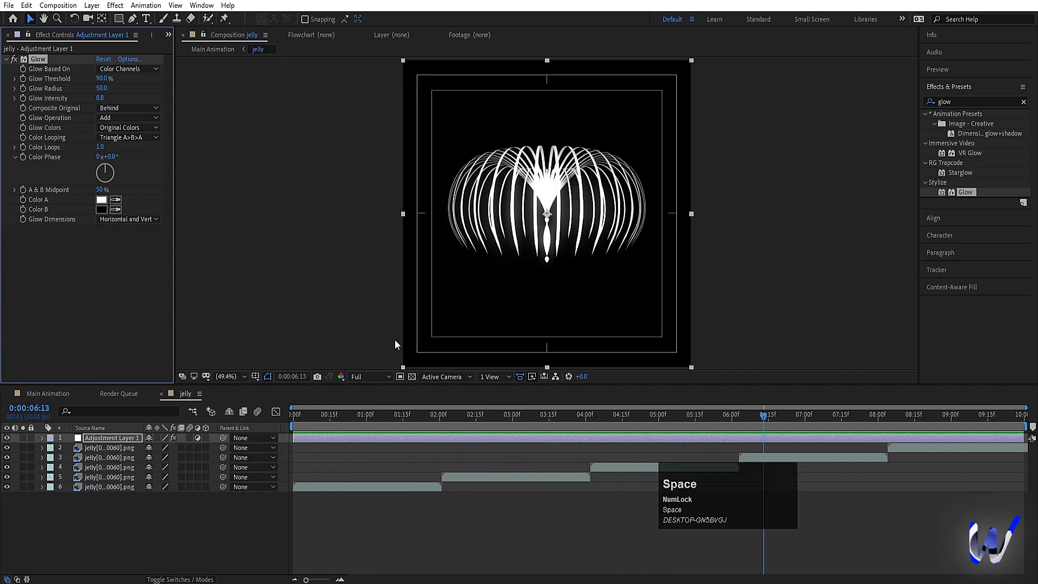
# Step: Go to the Main Animation composition and rotate the jelly layer to -29°
pyautogui.click(46, 394)
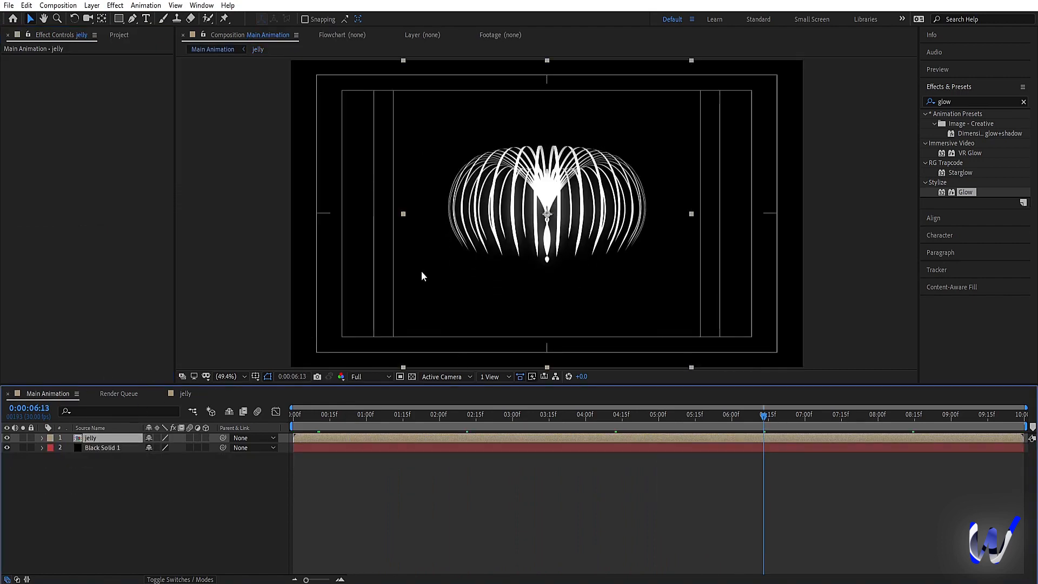
pyautogui.press('r')
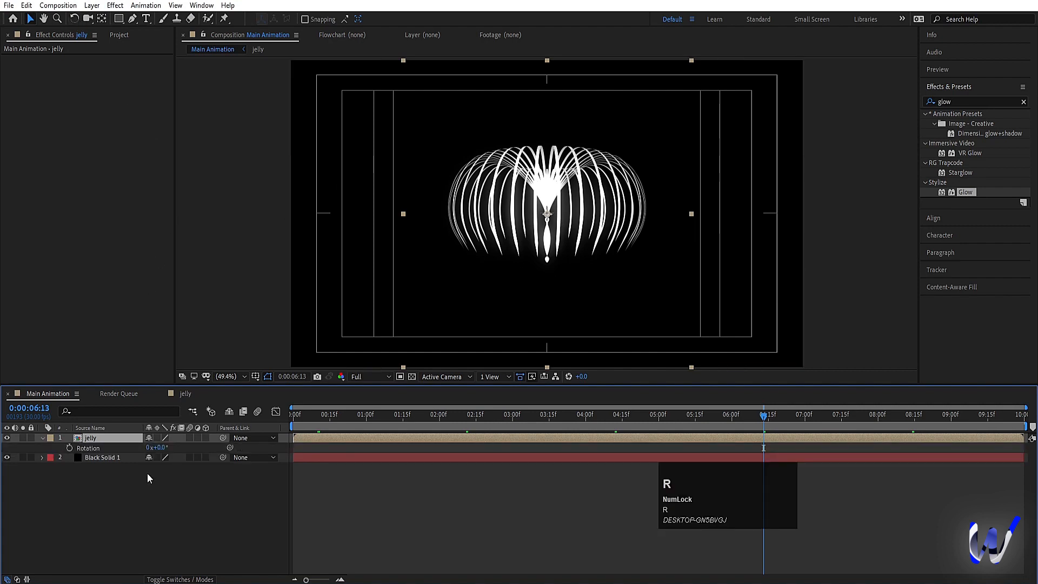
pyautogui.moveTo(156, 448); pyautogui.dragTo(139, 438)
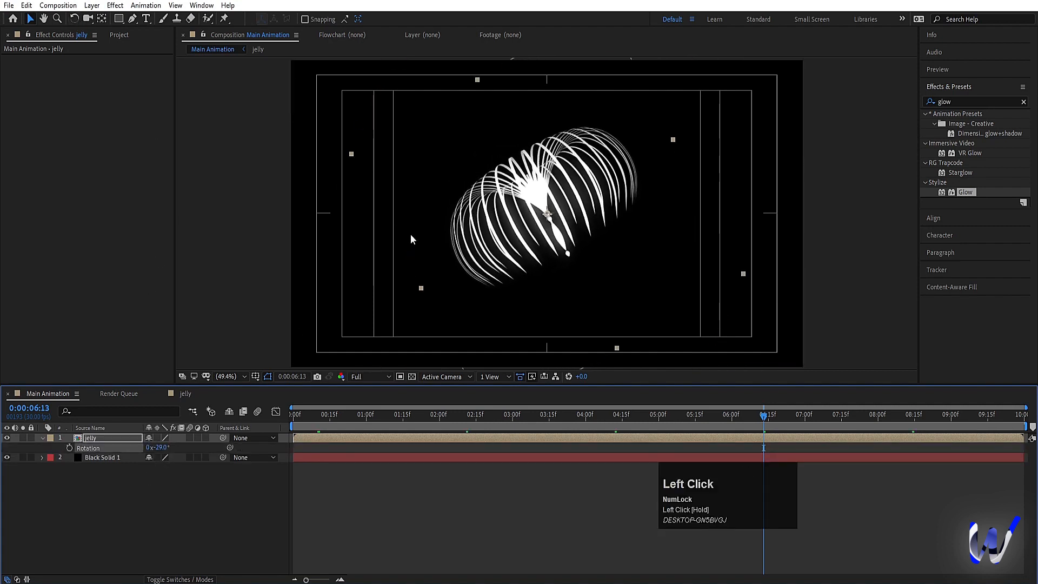
# Step: Move the jelly into the lower-right corner of the frame and scale it to 83%
pyautogui.moveTo(483, 237); pyautogui.dragTo(634, 320)
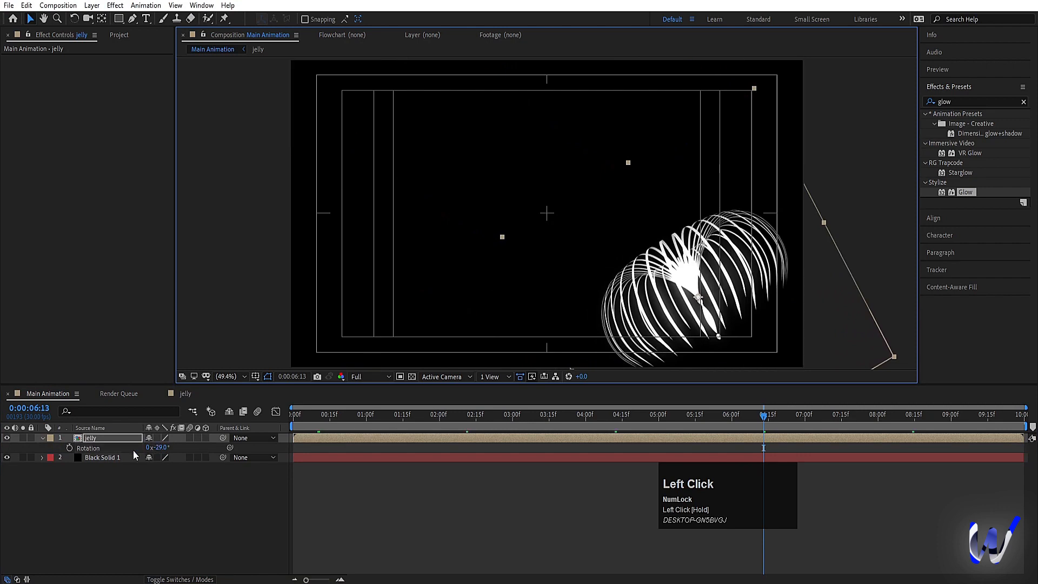
pyautogui.moveTo(160, 449); pyautogui.dragTo(151, 447)
pyautogui.press('s')
# Step: Duplicate the jelly, place the copy at the frame's lower left tilted the opposite way, and scale it to 63%
pyautogui.moveTo(647, 287); pyautogui.dragTo(431, 260)
pyautogui.hotkey('ctrl', 'd')
pyautogui.press('w')
pyautogui.press('v')
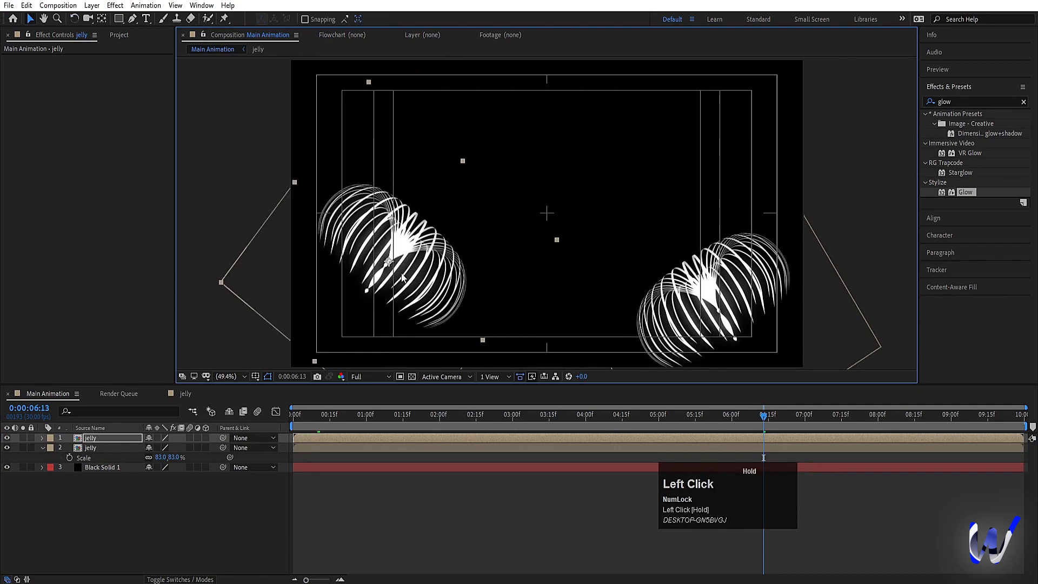
pyautogui.press('s')
pyautogui.moveTo(161, 449); pyautogui.dragTo(150, 448)
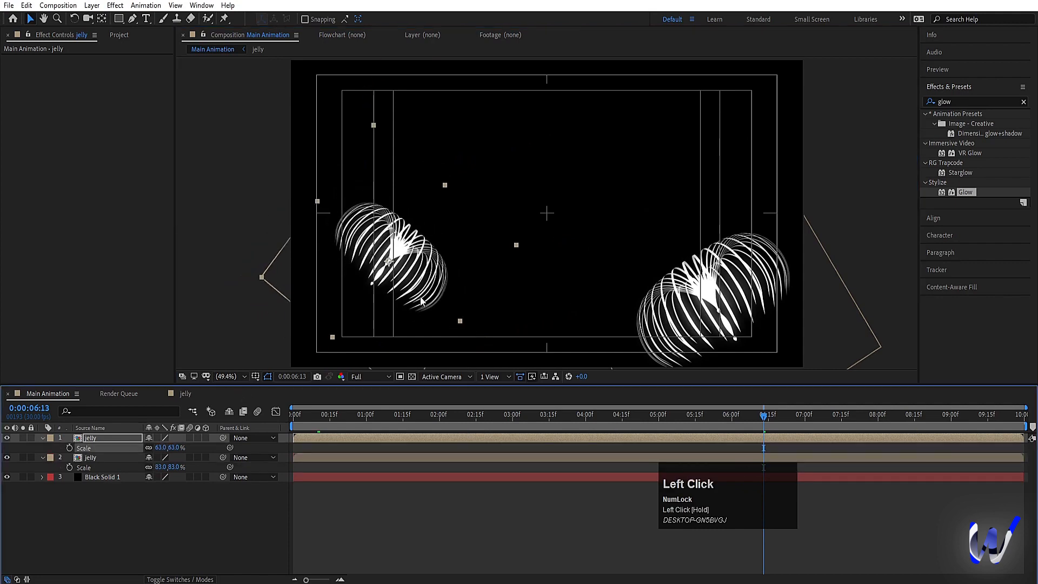
# Step: Duplicate the 63% jelly into the upper middle of the frame, tilted the opposite way and scaled to 48%
pyautogui.moveTo(405, 289); pyautogui.dragTo(594, 158)
pyautogui.hotkey('ctrl', 'd')
pyautogui.press('w')
pyautogui.press('s')
pyautogui.moveTo(161, 449); pyautogui.dragTo(151, 449)
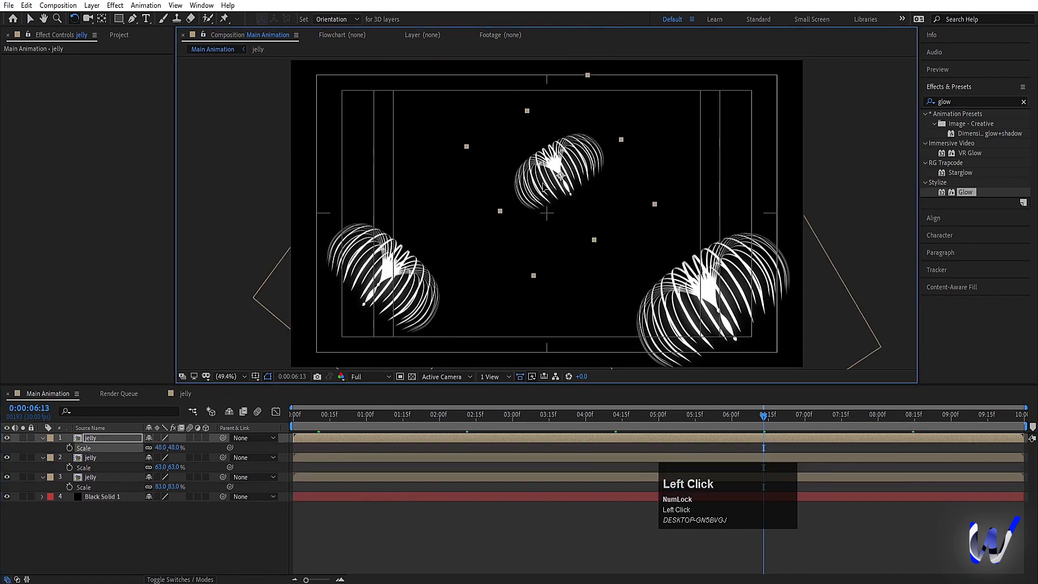
# Step: Duplicate the 48% jelly into the upper-left area of the frame, tilted the opposite way and scaled to 33%
pyautogui.press('v')
pyautogui.moveTo(535, 197); pyautogui.dragTo(392, 153)
pyautogui.hotkey('ctrl', 'd')
pyautogui.press('w')
pyautogui.moveTo(456, 173); pyautogui.dragTo(468, 158)
pyautogui.press('s')
pyautogui.moveTo(162, 447); pyautogui.dragTo(152, 447)
# Step: Duplicate the 33% jelly and place the copy in the frame's upper right, tilted the opposite way
pyautogui.press('v')
pyautogui.hotkey('ctrl', 'd')
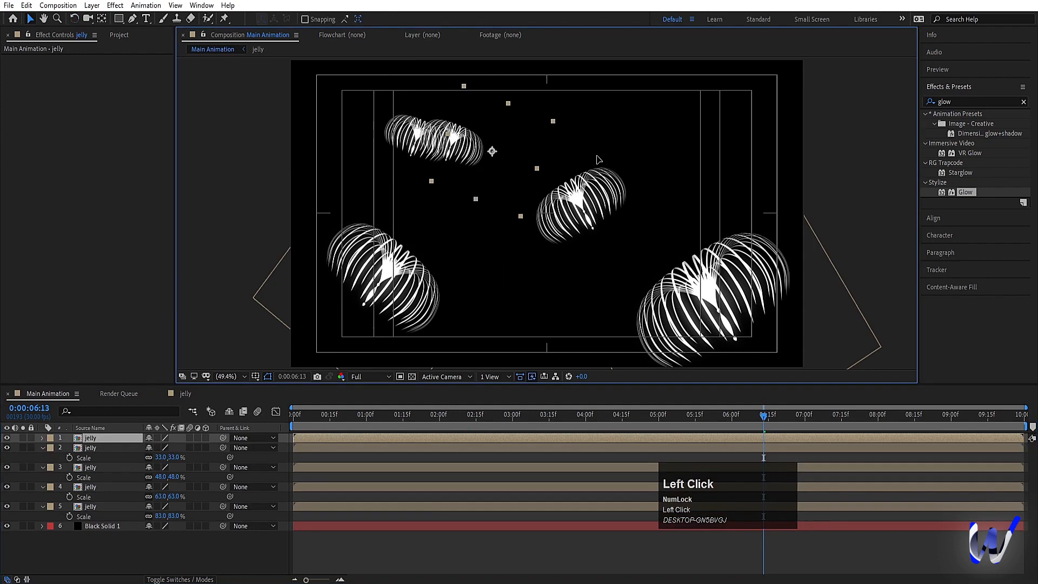
pyautogui.moveTo(430, 157); pyautogui.dragTo(745, 135)
pyautogui.press('w')
pyautogui.press('s')
pyautogui.moveTo(166, 449); pyautogui.dragTo(161, 447)
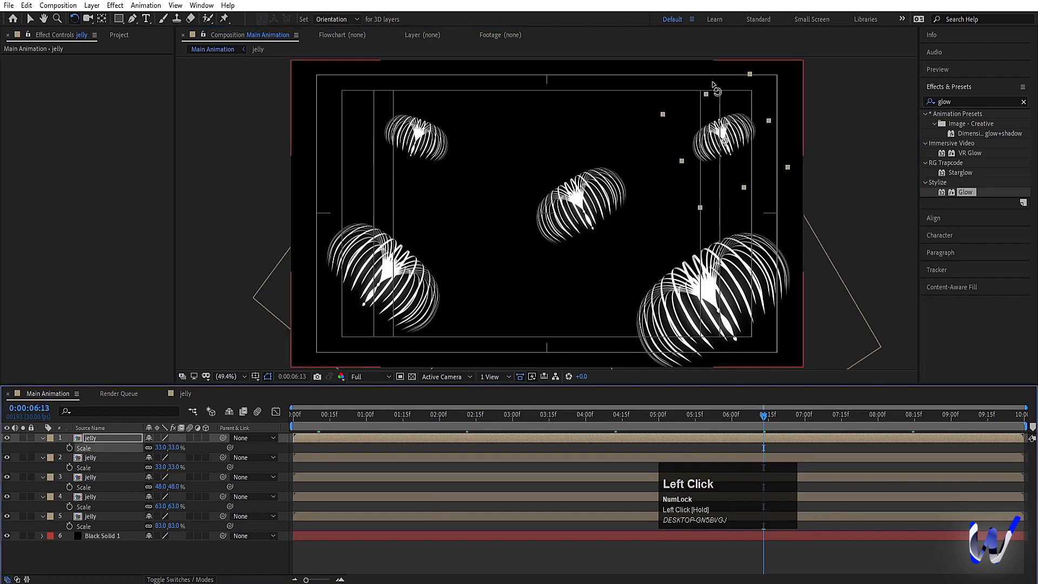
# Step: Duplicate the upper-right jelly into the frame's top-left corner, tilt it the opposite way and scale it to 54%
pyautogui.hotkey('ctrl', 'd')
pyautogui.press('v')
pyautogui.moveTo(725, 135); pyautogui.dragTo(248, 258)
pyautogui.press('w')
pyautogui.press('s')
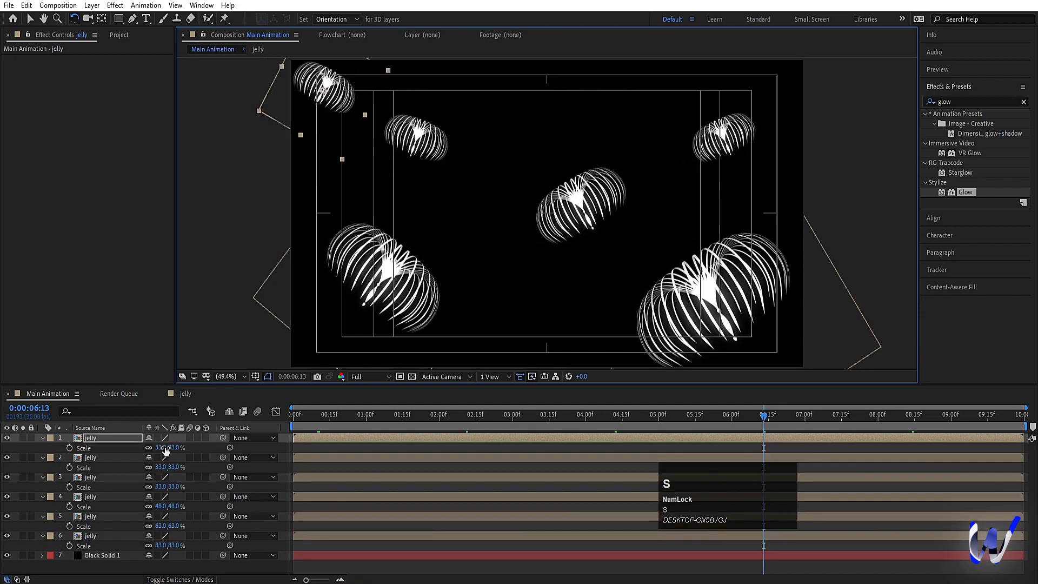
pyautogui.moveTo(162, 448); pyautogui.dragTo(173, 447)
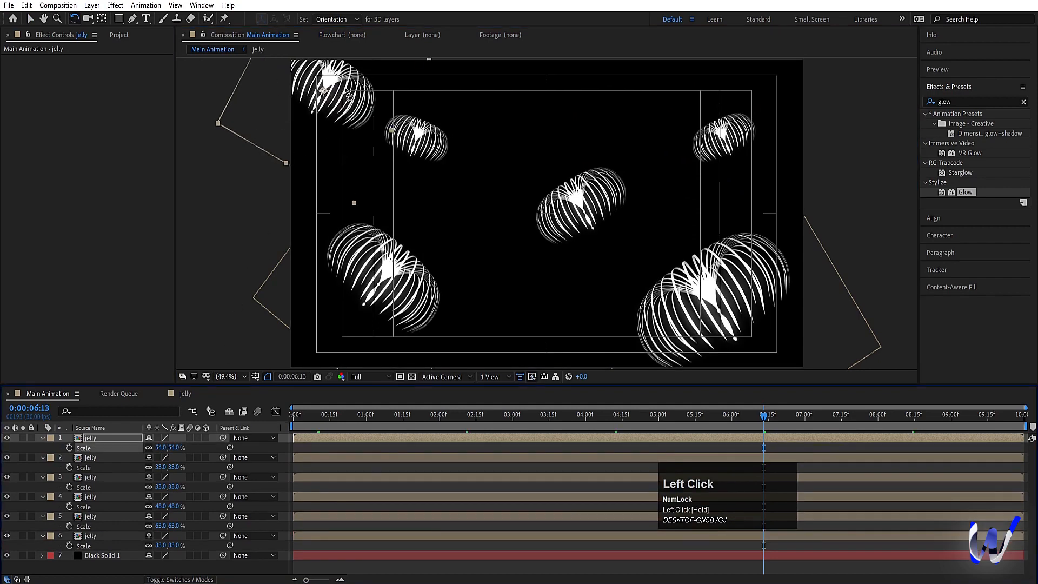
pyautogui.press('v')
pyautogui.moveTo(346, 96); pyautogui.dragTo(331, 95)
# Step: Duplicate the small upper-left 33% jelly twice, placing nearly upright copies at the frame's top centre and bottom centre
pyautogui.click(412, 156)
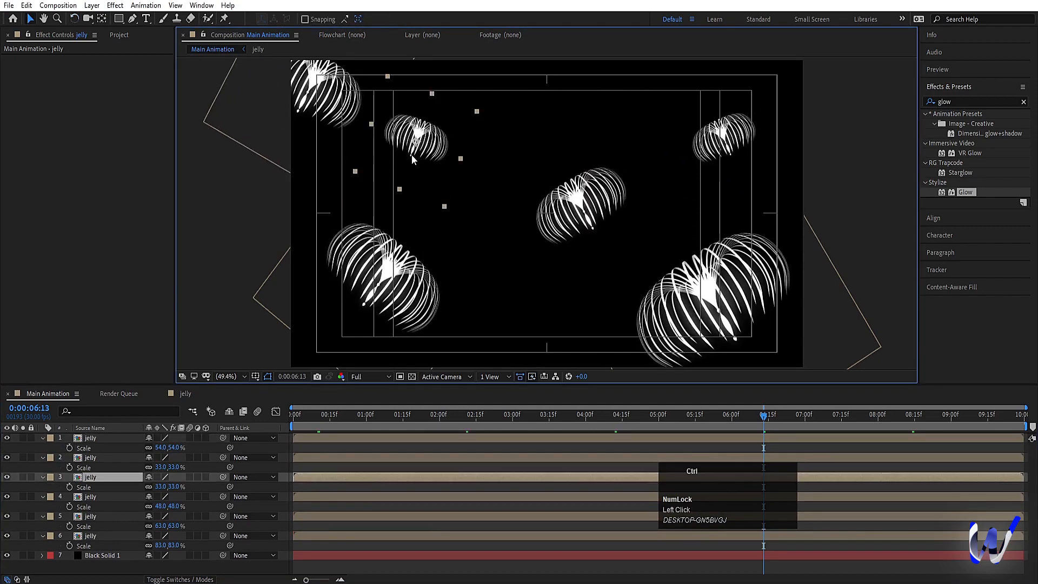
pyautogui.hotkey('ctrl', 'd')
pyautogui.moveTo(412, 156); pyautogui.dragTo(535, 395)
pyautogui.press('w')
pyautogui.press('v')
pyautogui.hotkey('ctrl', 'd')
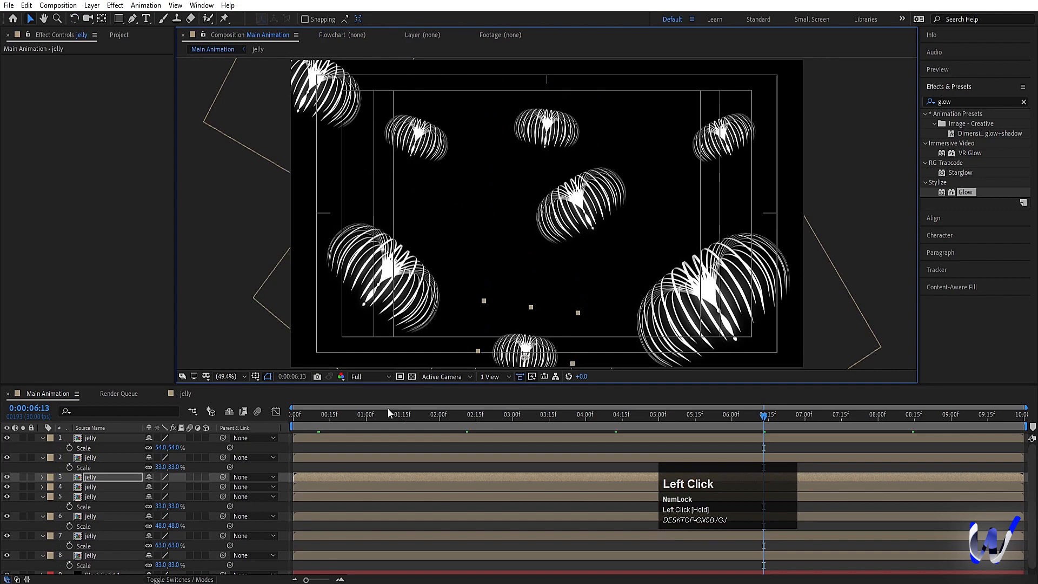
# Step: Collapse the jelly layers' open properties and lock the black solid layer
pyautogui.click(332, 446)
pyautogui.press('u')
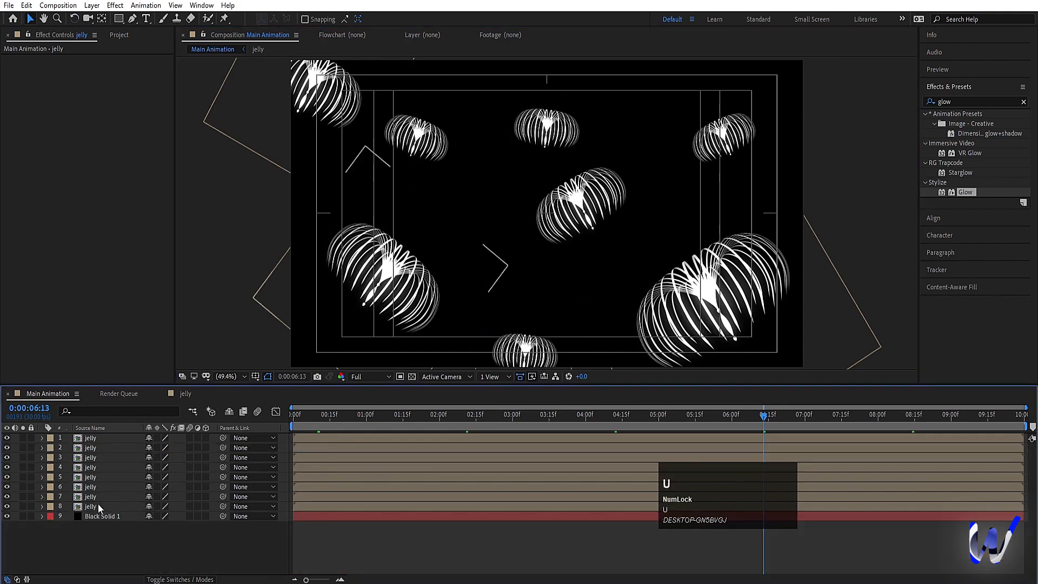
pyautogui.click(31, 516)
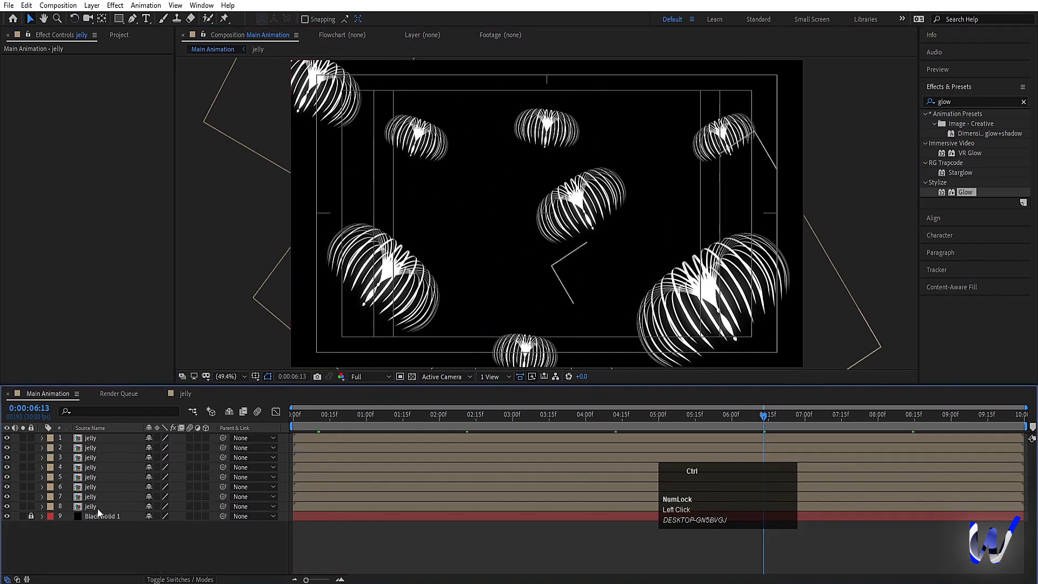
# Step: Turn all eight jelly layers into 3D layers at once and deselect them
pyautogui.hotkey('ctrl', 'a')
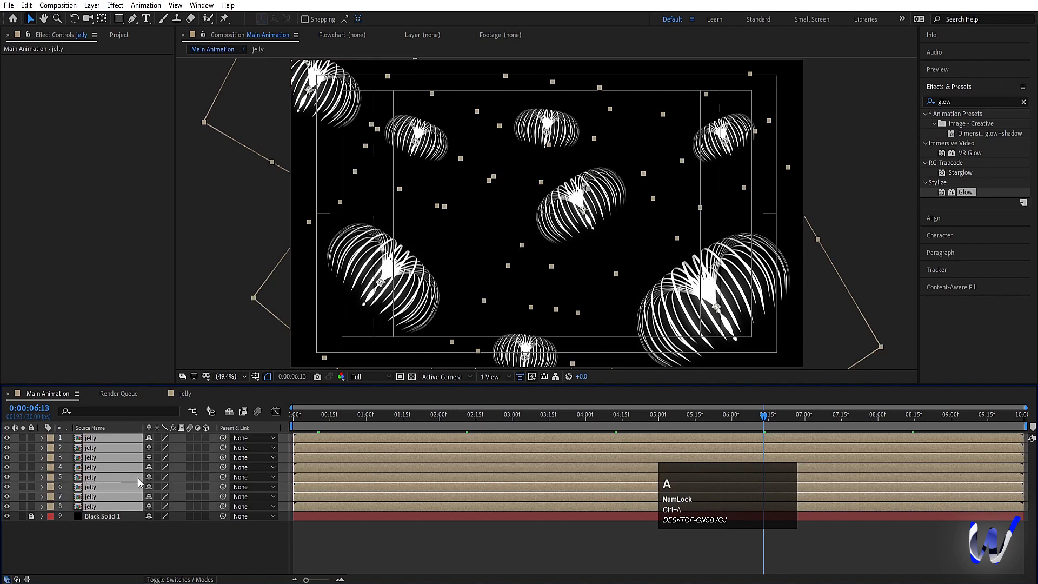
pyautogui.click(205, 507)
pyautogui.click(289, 443)
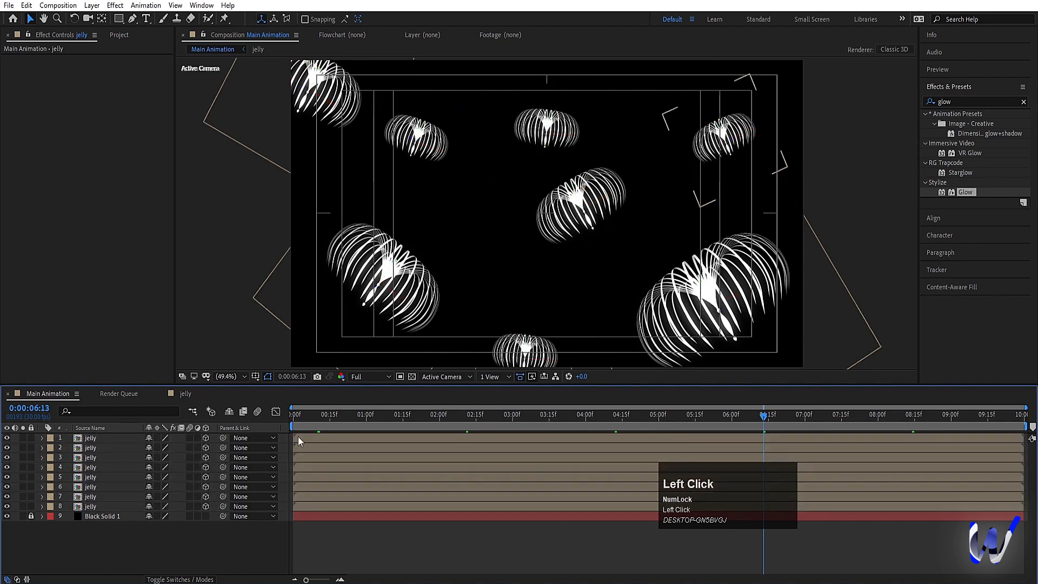
# Step: Add a new two-node camera named Camera 1 with the default settings
pyautogui.rightClick(123, 547)
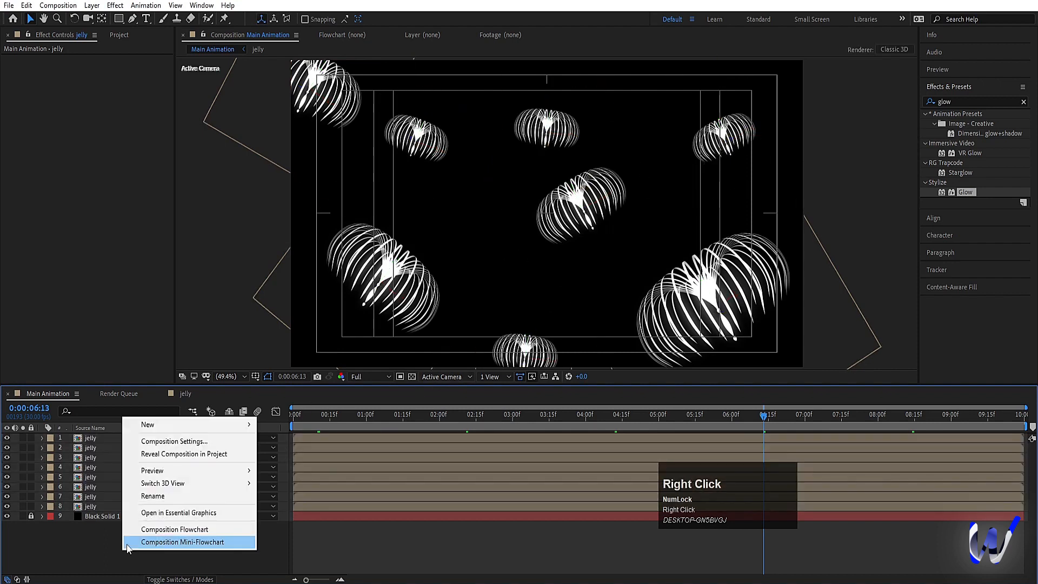
pyautogui.click(148, 424)
pyautogui.click(310, 480)
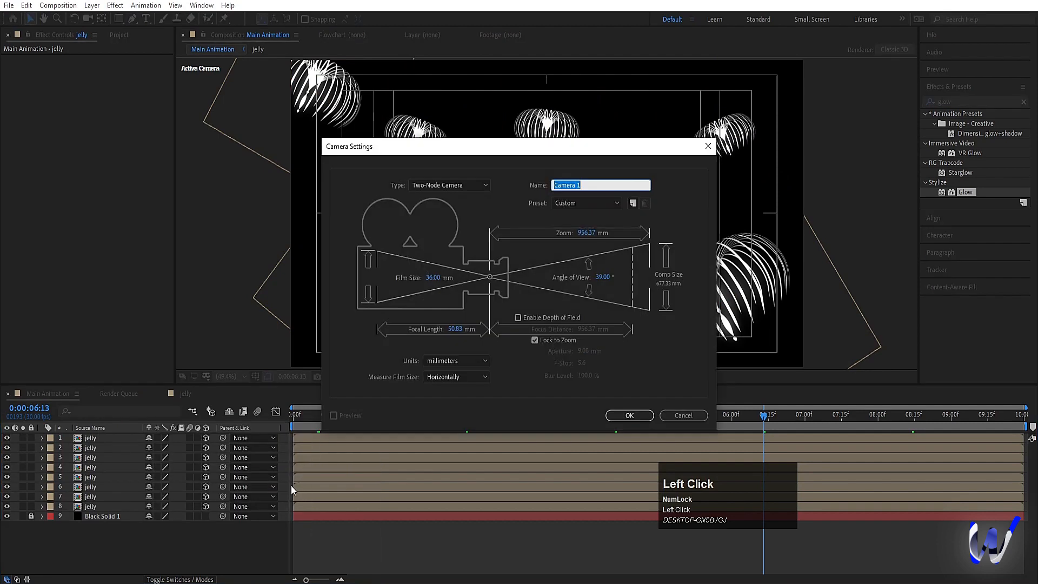
pyautogui.click(629, 413)
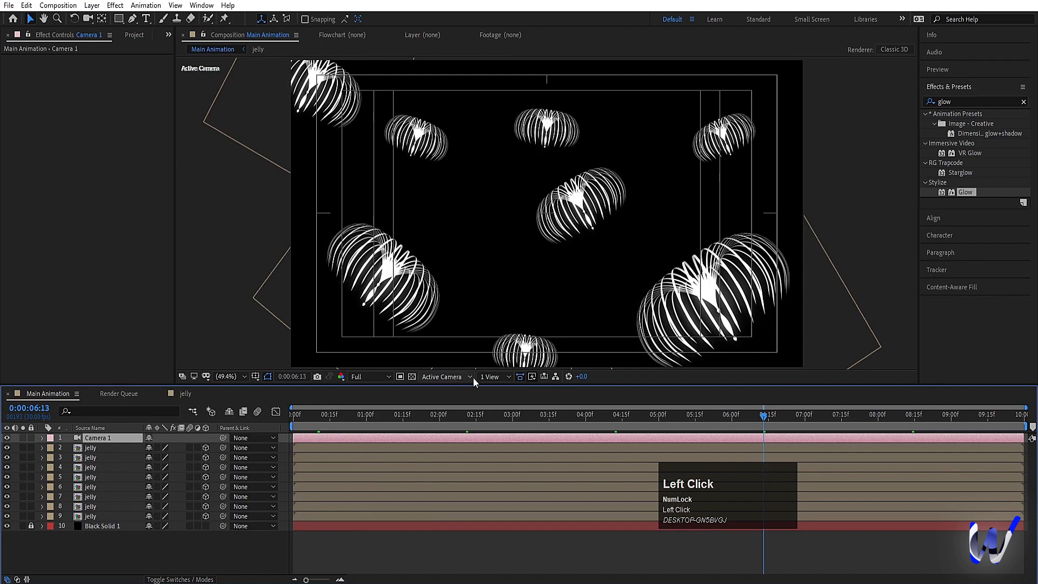
# Step: Switch to the Top view and move the lowest jelly layer (layer 9) along Z closer to the camera
pyautogui.click(449, 375)
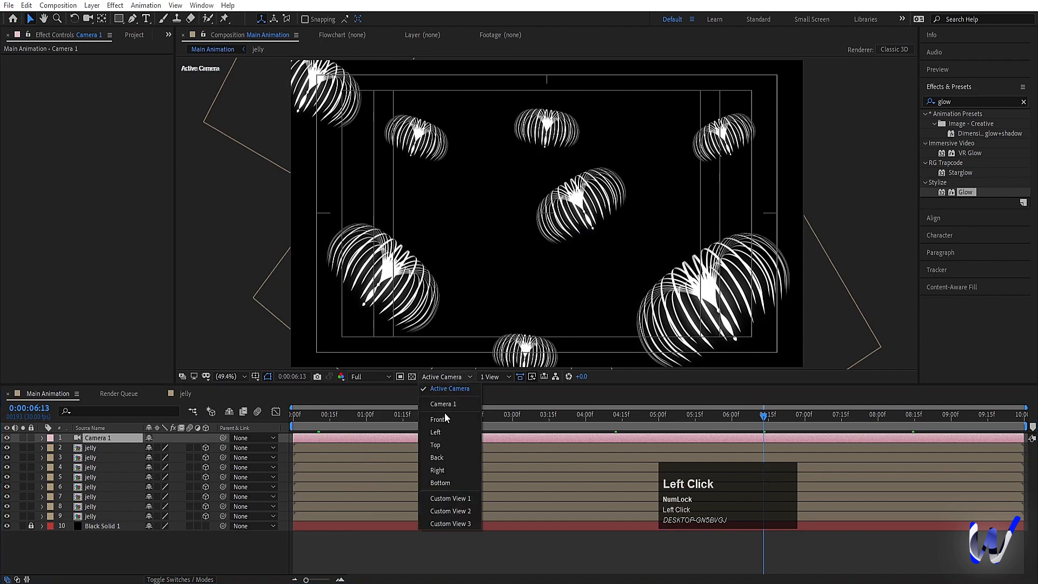
pyautogui.click(436, 444)
pyautogui.scroll(-4, 257, 312)
pyautogui.click(99, 514)
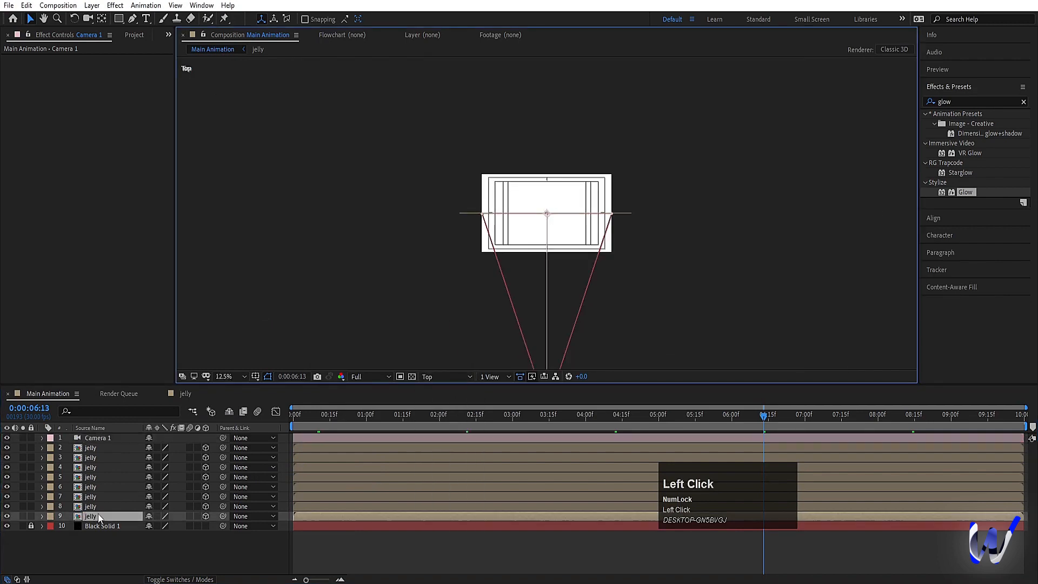
pyautogui.moveTo(591, 222); pyautogui.dragTo(594, 254)
# Step: Push jelly layers 8 and 7 slightly back along Z, away from the camera
pyautogui.click(86, 506)
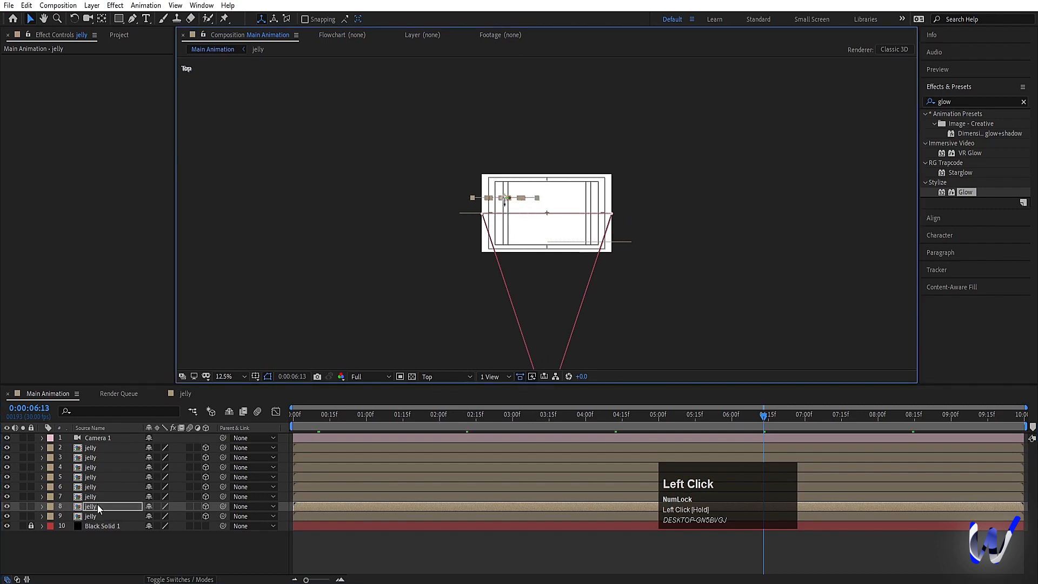
pyautogui.click(92, 497)
pyautogui.moveTo(556, 220); pyautogui.dragTo(555, 200)
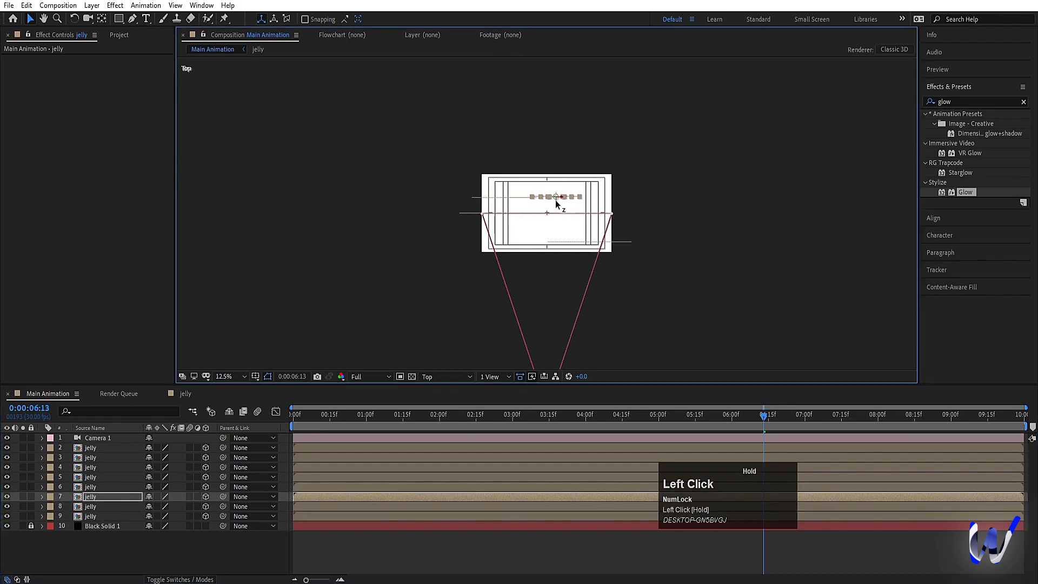
# Step: Push jelly layers 6, 5 and 4 back along Z, away from the camera, to about 728, 920 and 1160
pyautogui.click(89, 487)
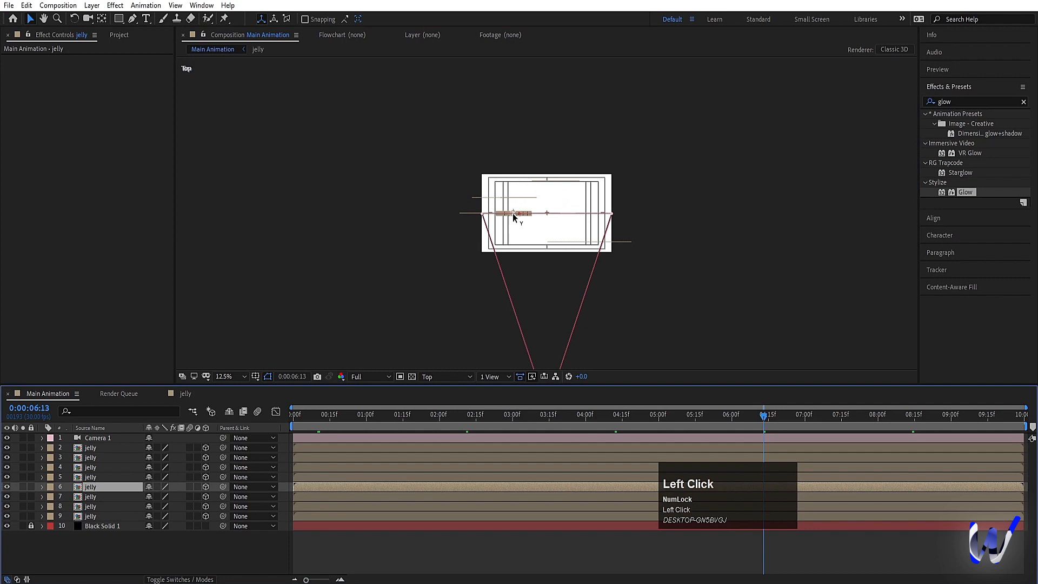
pyautogui.moveTo(513, 213); pyautogui.dragTo(513, 161)
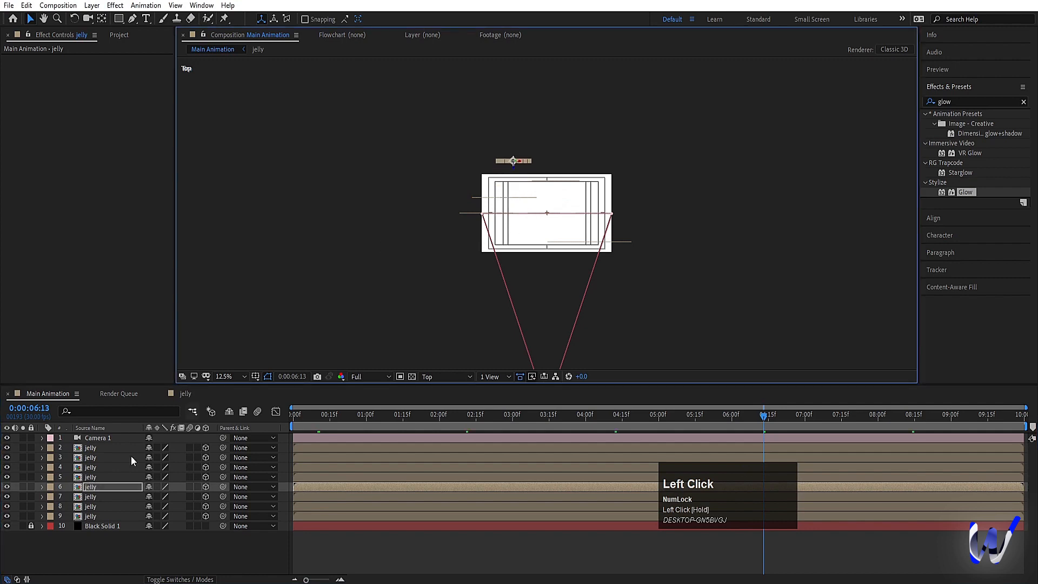
pyautogui.click(88, 477)
pyautogui.moveTo(546, 220); pyautogui.dragTo(566, 172)
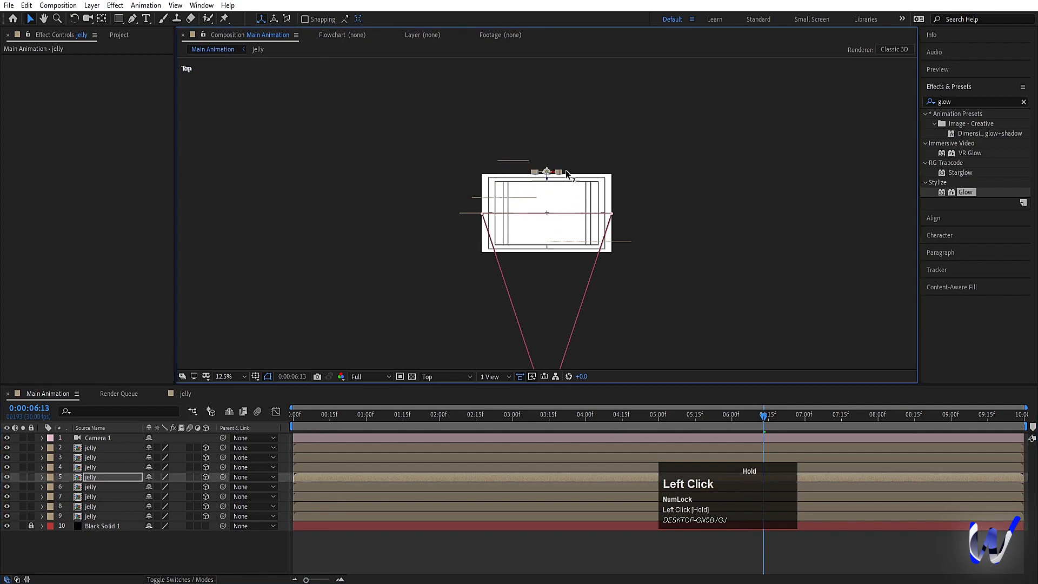
pyautogui.click(122, 466)
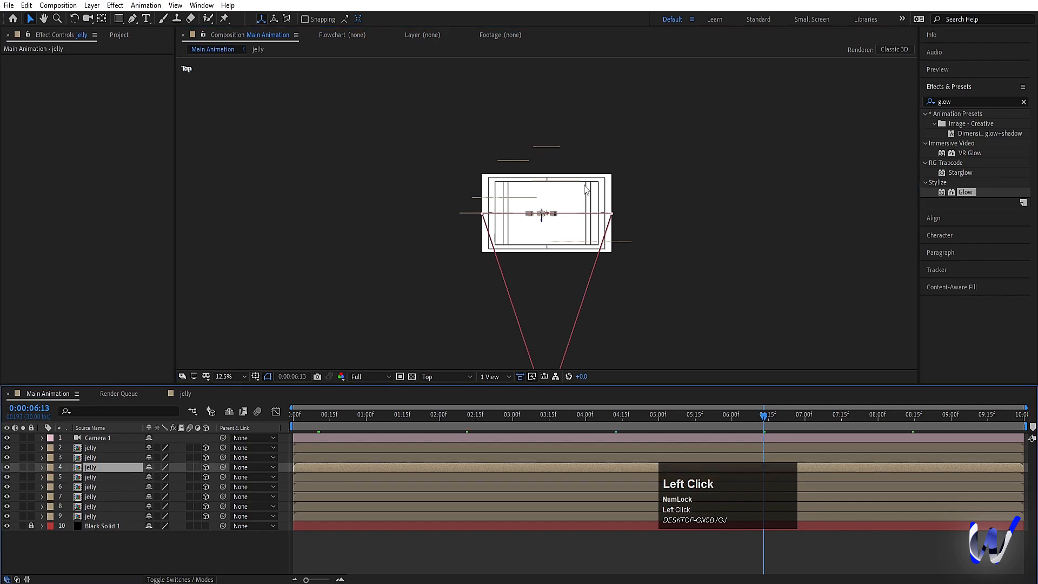
pyautogui.moveTo(544, 223); pyautogui.dragTo(545, 140)
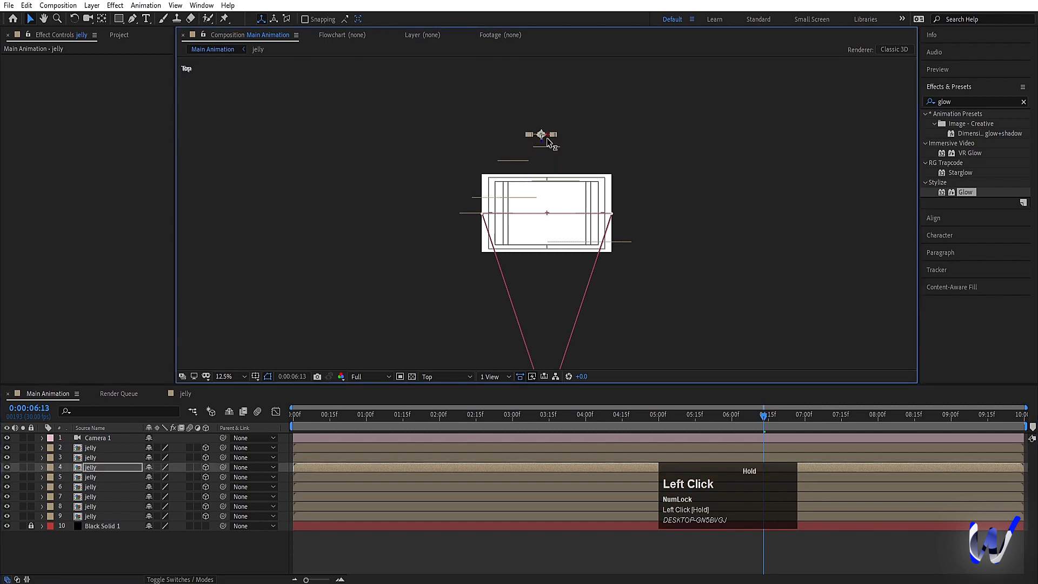
# Step: Push jelly layers 3 and 2 back along Z, away from the camera, to about 736 and 1344
pyautogui.click(89, 457)
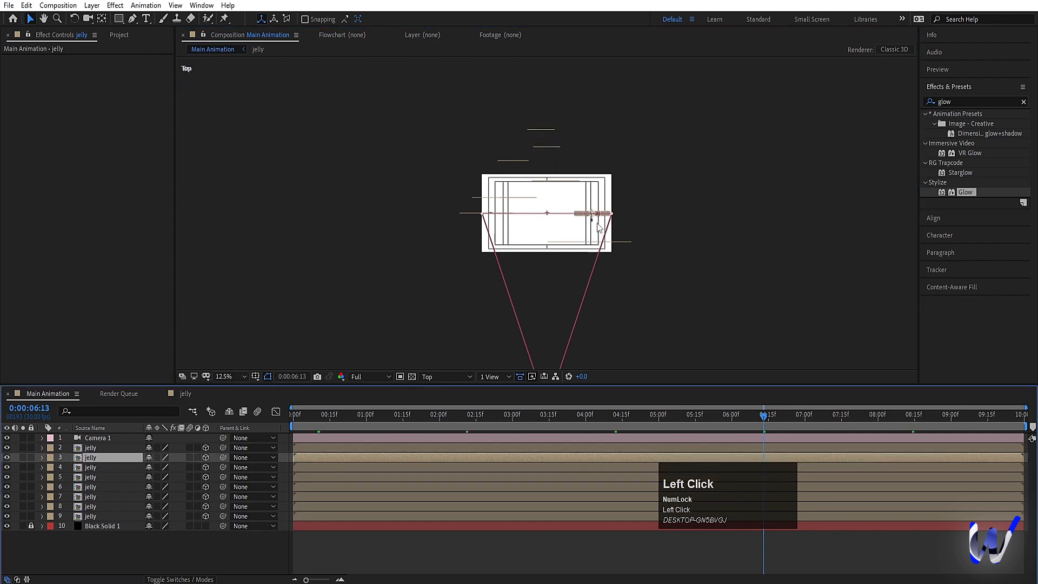
pyautogui.moveTo(593, 222); pyautogui.dragTo(592, 195)
pyautogui.moveTo(591, 157); pyautogui.dragTo(592, 168)
pyautogui.click(86, 448)
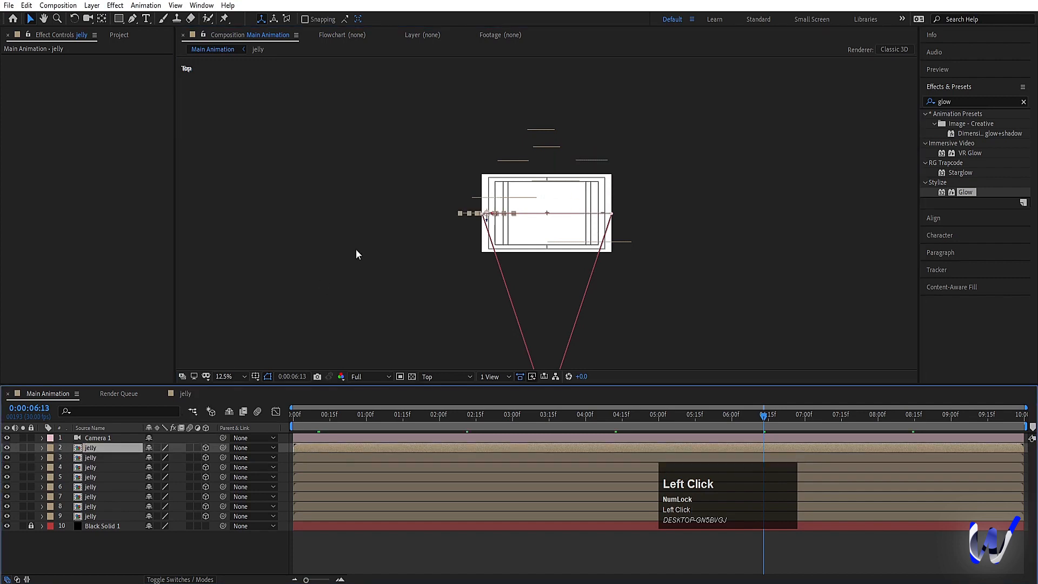
pyautogui.moveTo(487, 218); pyautogui.dragTo(485, 120)
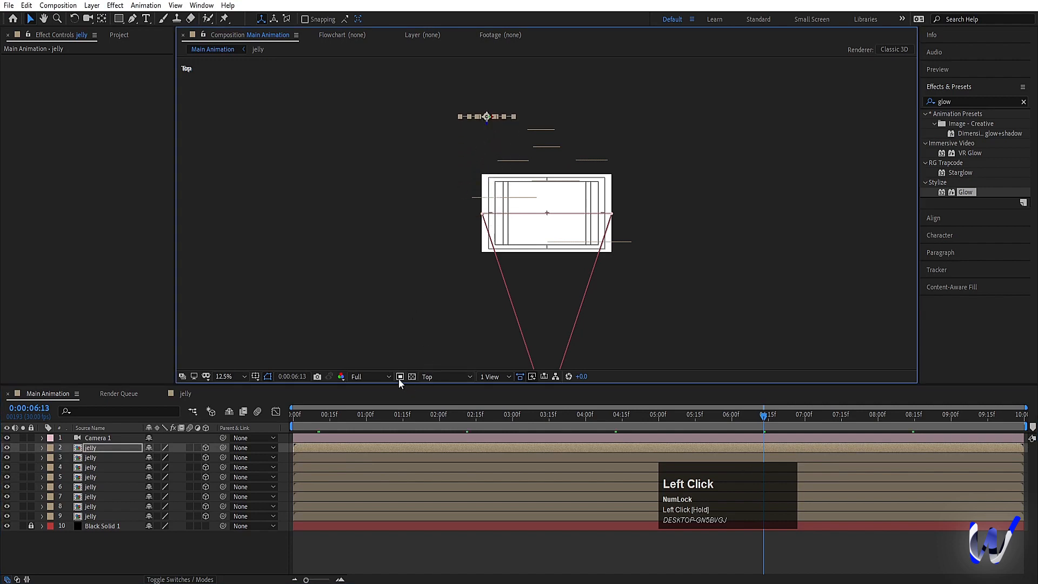
# Step: Return to the Active Camera view and fit the composition in the viewer
pyautogui.click(444, 376)
pyautogui.click(443, 394)
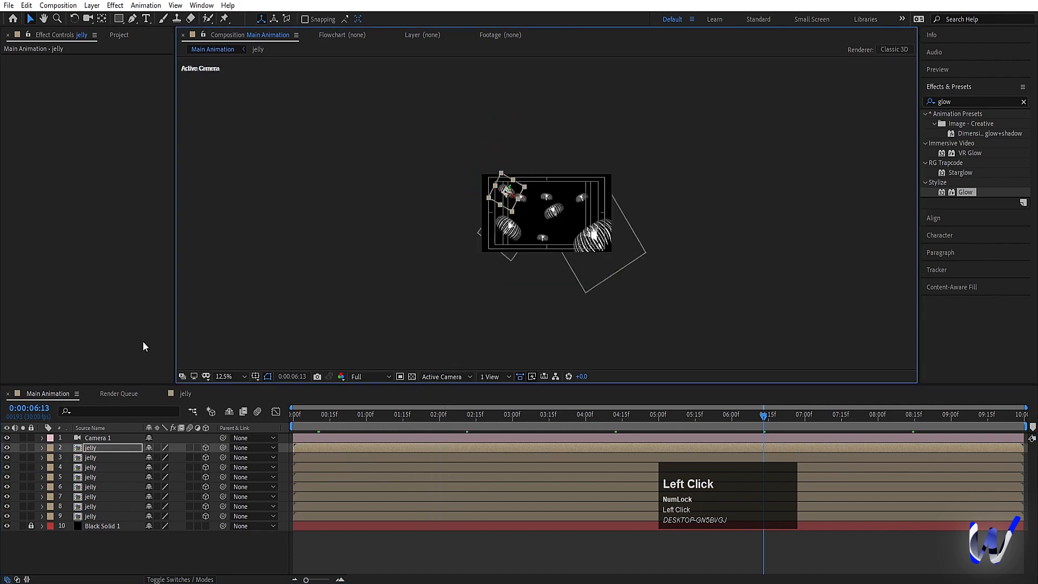
pyautogui.click(225, 377)
pyautogui.click(231, 166)
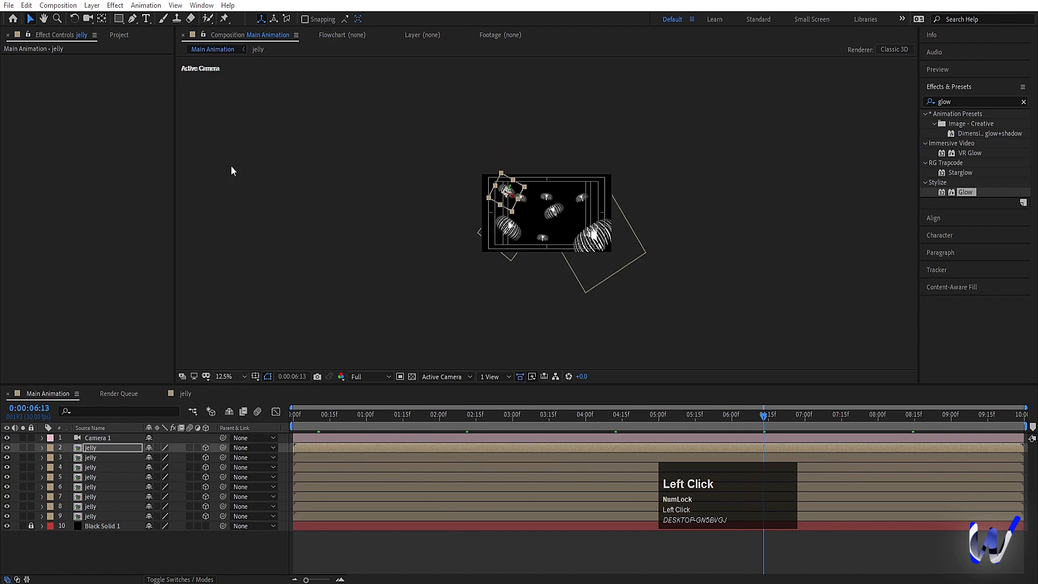
# Step: At 0:00:00:00, reveal Position on all eight jelly layers and set a starting Position keyframe on each
pyautogui.moveTo(310, 420); pyautogui.dragTo(100, 512)
pyautogui.keyDown('shift'); pyautogui.click(99, 514); pyautogui.keyUp('shift')
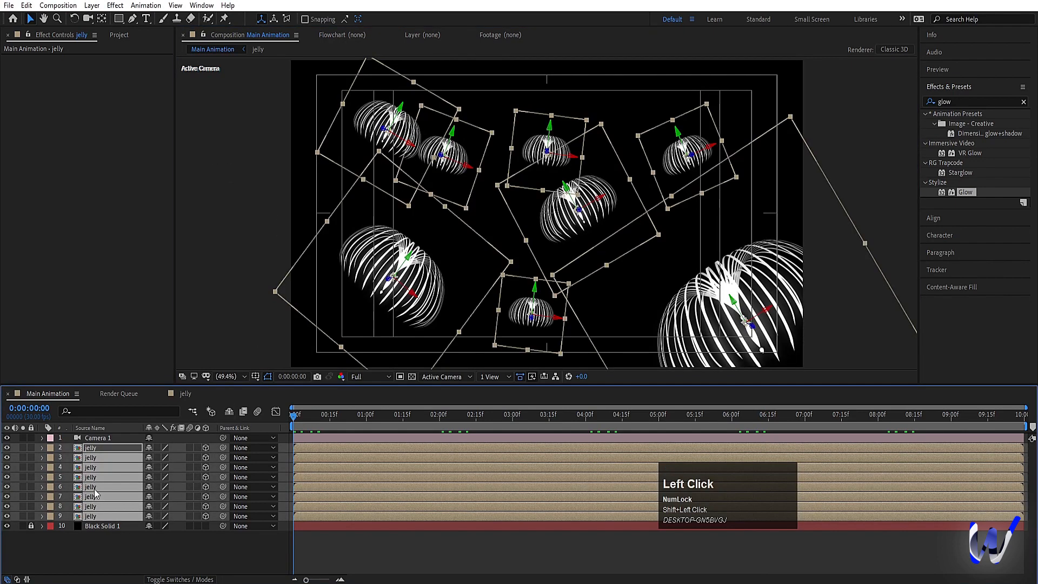
pyautogui.press('p')
pyautogui.click(69, 457)
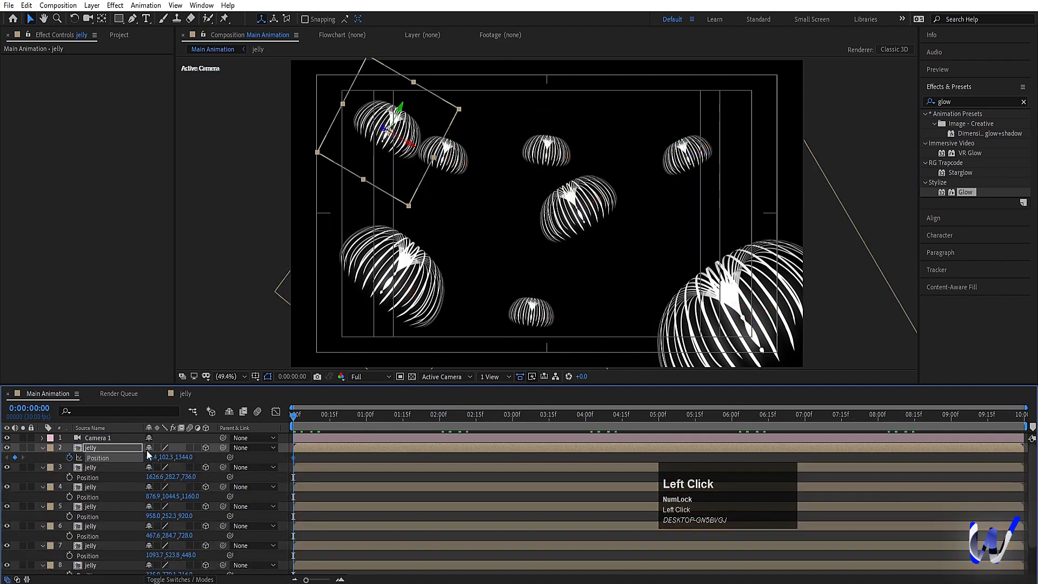
pyautogui.moveTo(69, 477); pyautogui.dragTo(69, 572)
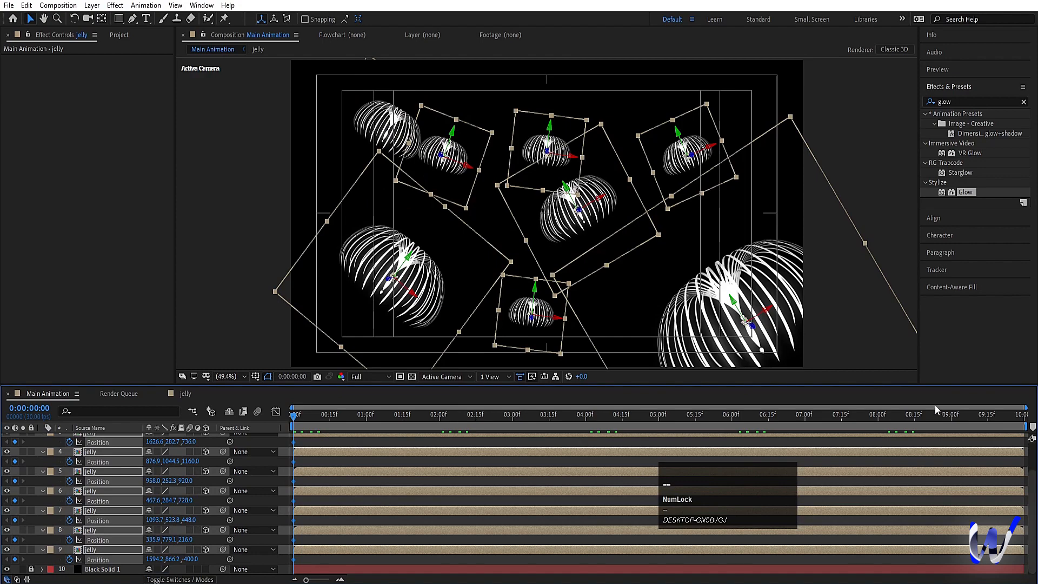
# Step: At 0:00:09:00, move jelly layer 9 in its facing direction to about 1112, 225 to keyframe its end position
pyautogui.click(951, 415)
pyautogui.click(947, 440)
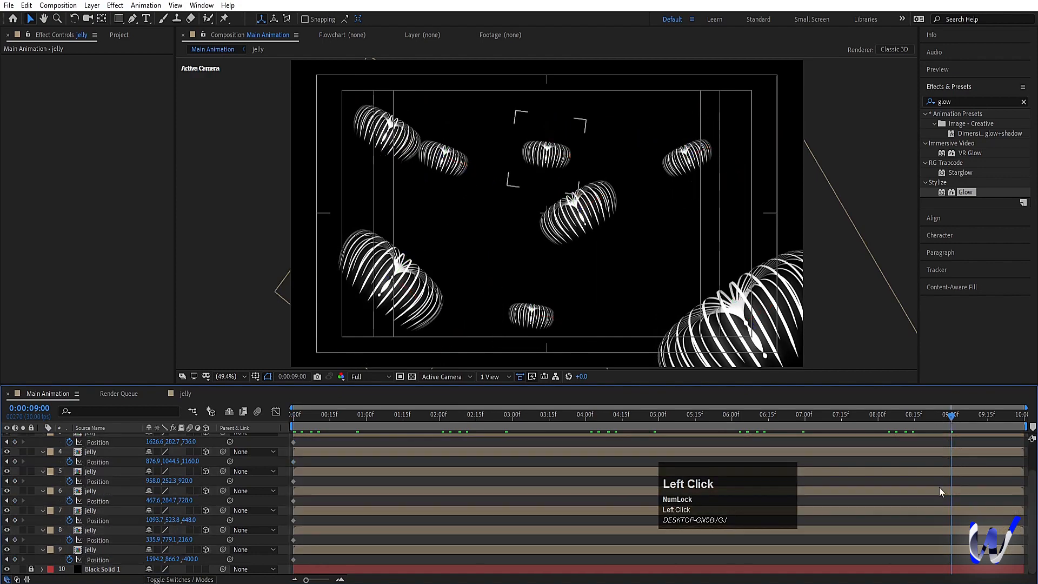
pyautogui.click(945, 552)
pyautogui.moveTo(753, 335); pyautogui.dragTo(607, 120)
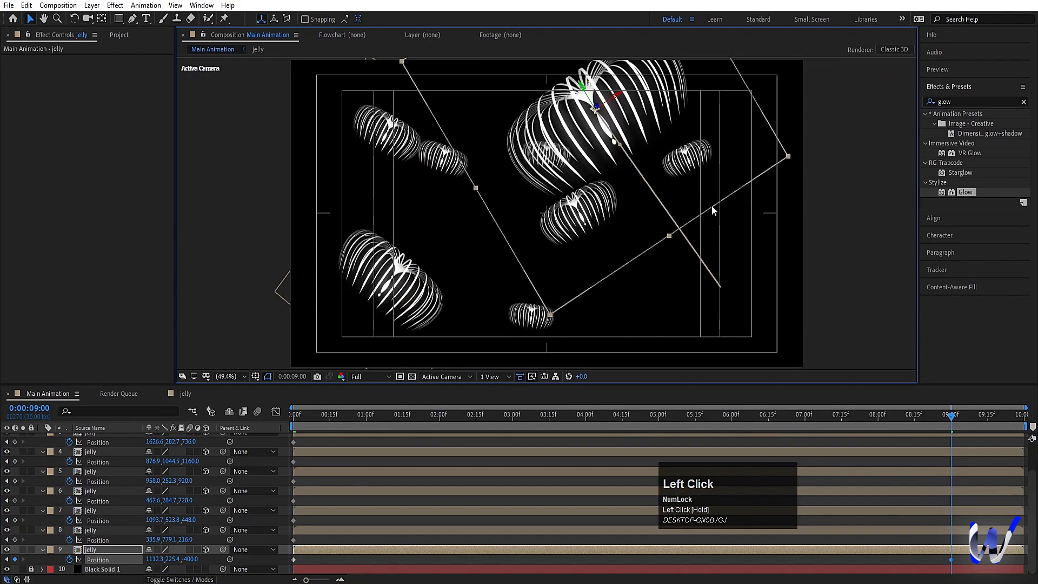
# Step: With layer 9 hidden, move jelly layer 8 to about 966, 103 and layer 7 to about 754, -24, hiding each one
pyautogui.click(339, 304)
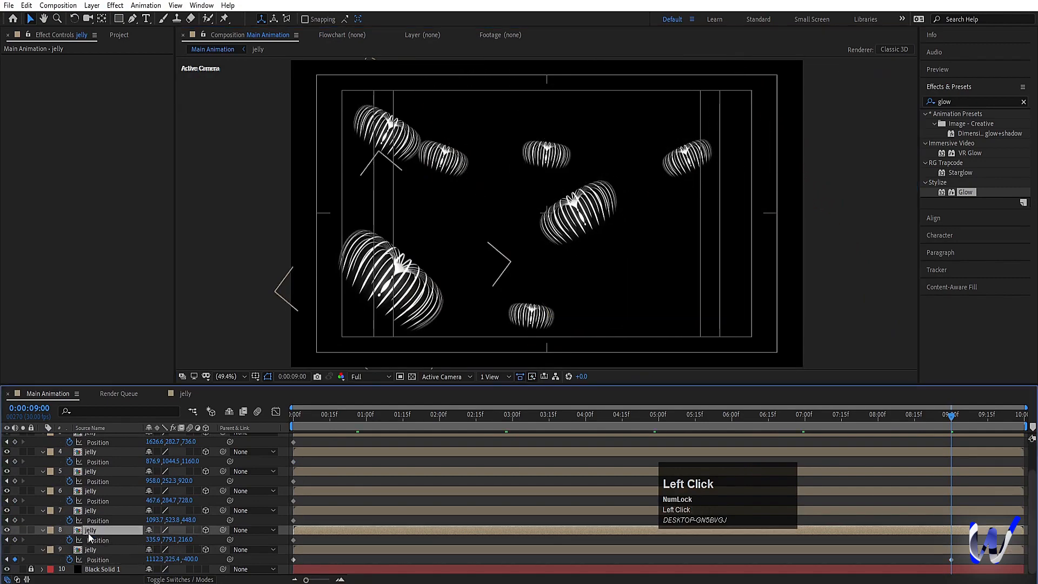
pyautogui.moveTo(381, 306); pyautogui.dragTo(548, 137)
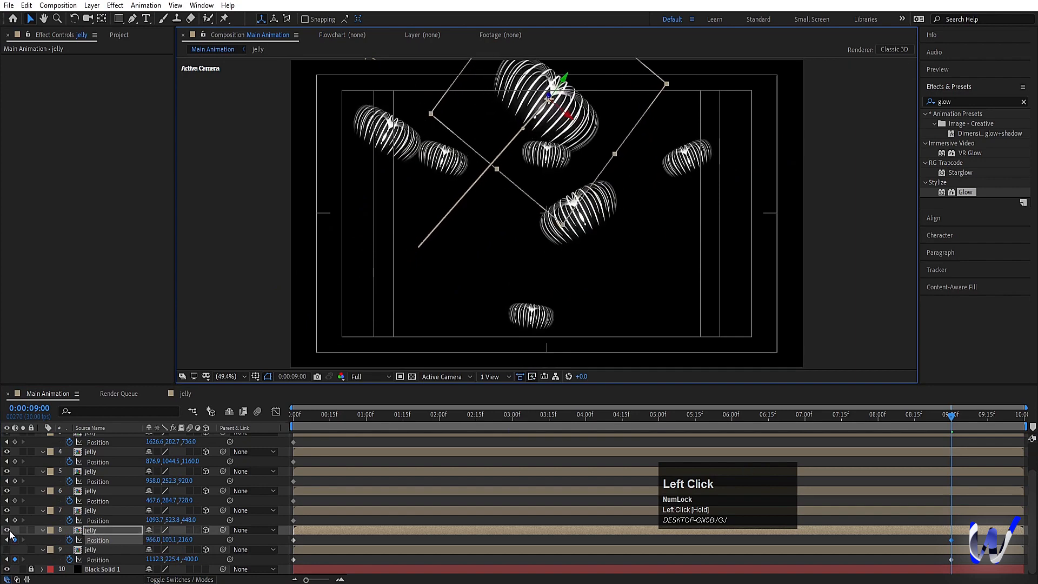
pyautogui.click(6, 529)
pyautogui.moveTo(612, 223); pyautogui.dragTo(508, 93)
pyautogui.click(108, 489)
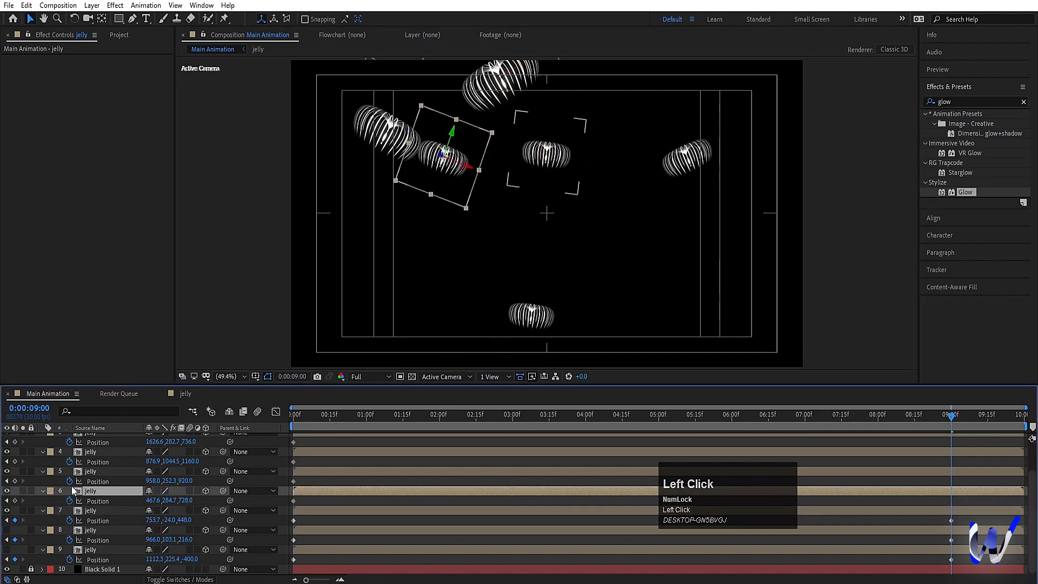
pyautogui.click(7, 510)
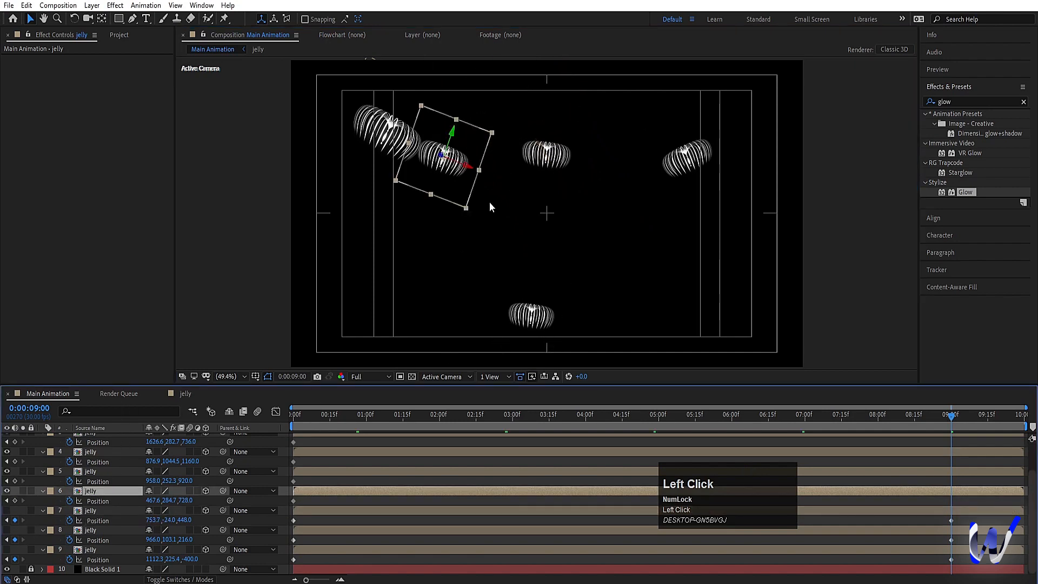
# Step: Move jelly layer 6 up to about 727, -255 and layer 5 up to about 1037, -282 at nine seconds
pyautogui.moveTo(457, 186); pyautogui.dragTo(512, 66)
pyautogui.click(98, 471)
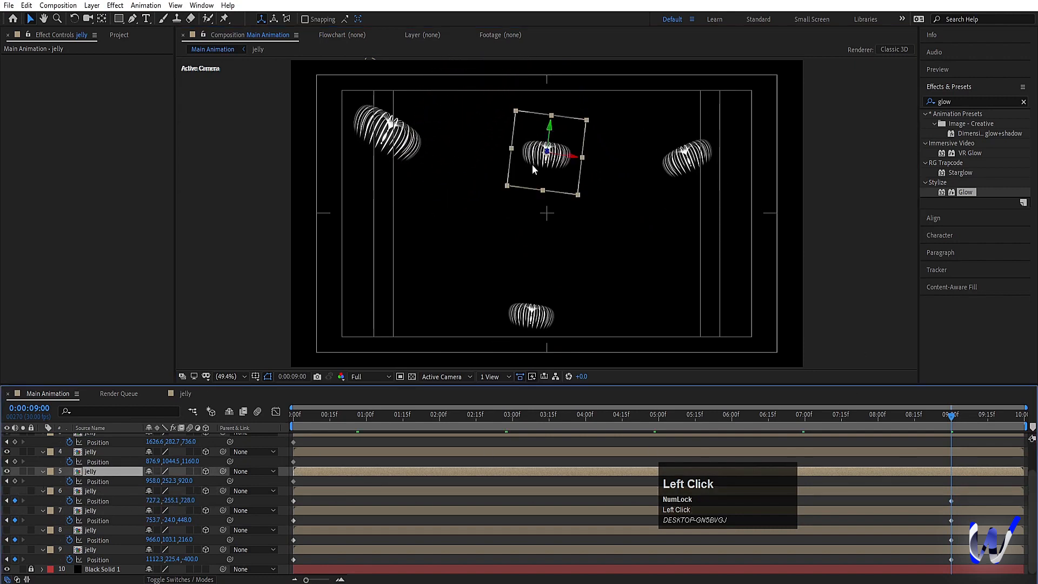
pyautogui.moveTo(532, 164); pyautogui.dragTo(545, 73)
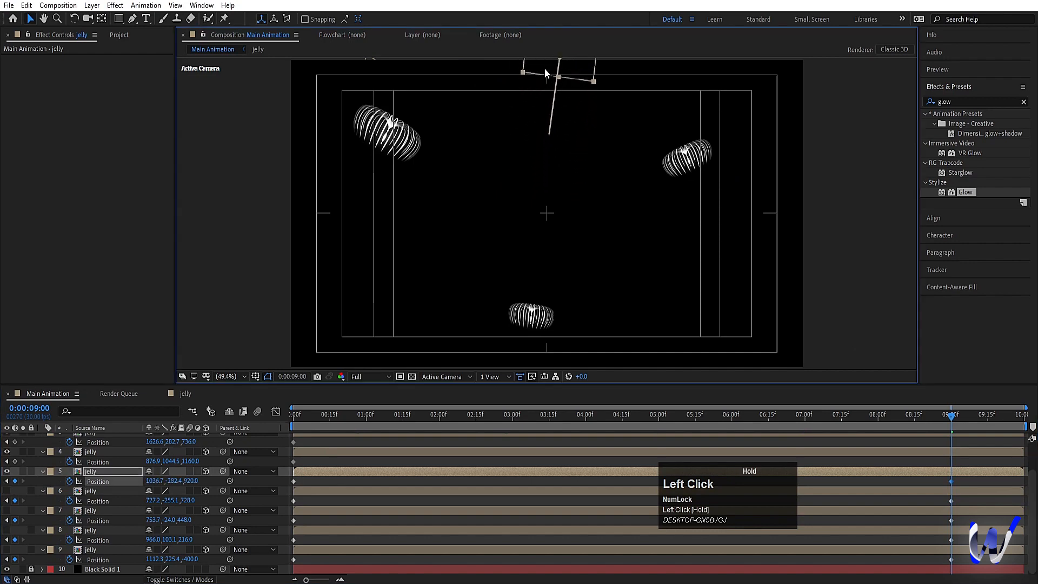
# Step: Move jelly layer 4 up to about 1013, 368 at nine seconds and hide the layer
pyautogui.click(134, 450)
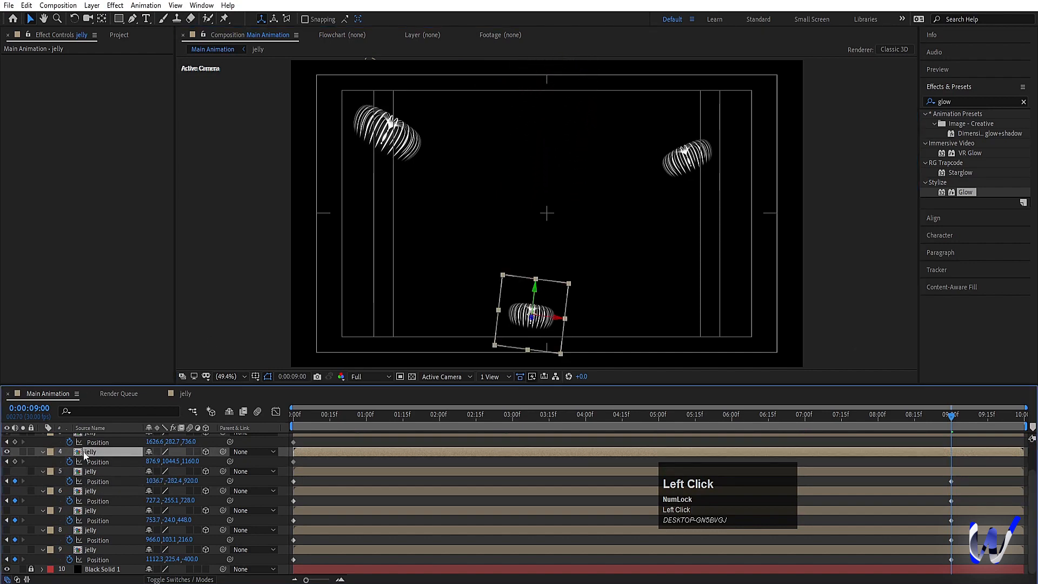
pyautogui.moveTo(525, 340); pyautogui.dragTo(551, 205)
pyautogui.click(7, 453)
# Step: Move jelly layer 3 up to about 1393, -257 and layer 2 up to about 353, -352 at nine seconds
pyautogui.scroll(2, 91, 516)
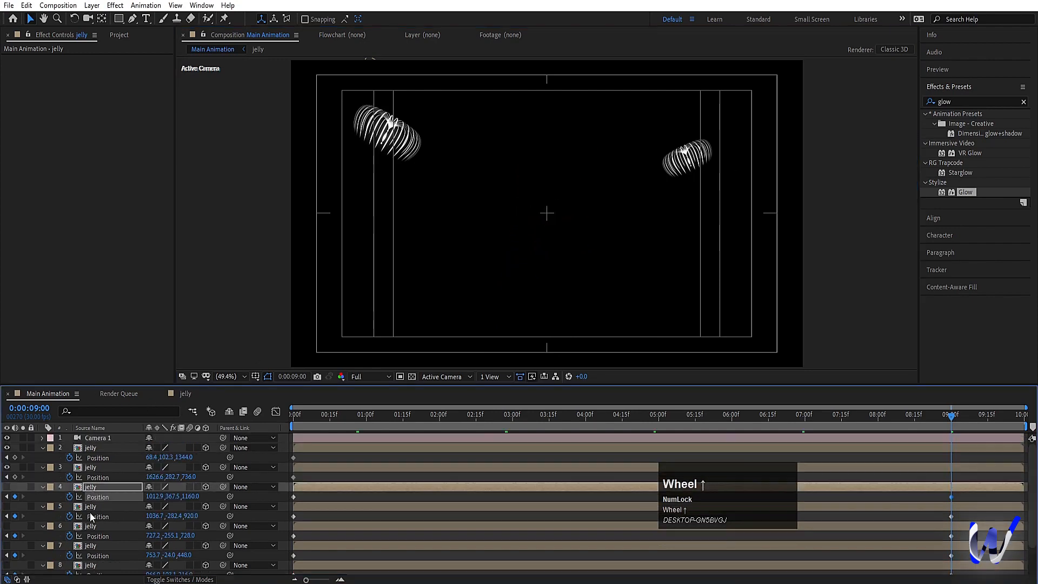
pyautogui.click(93, 477)
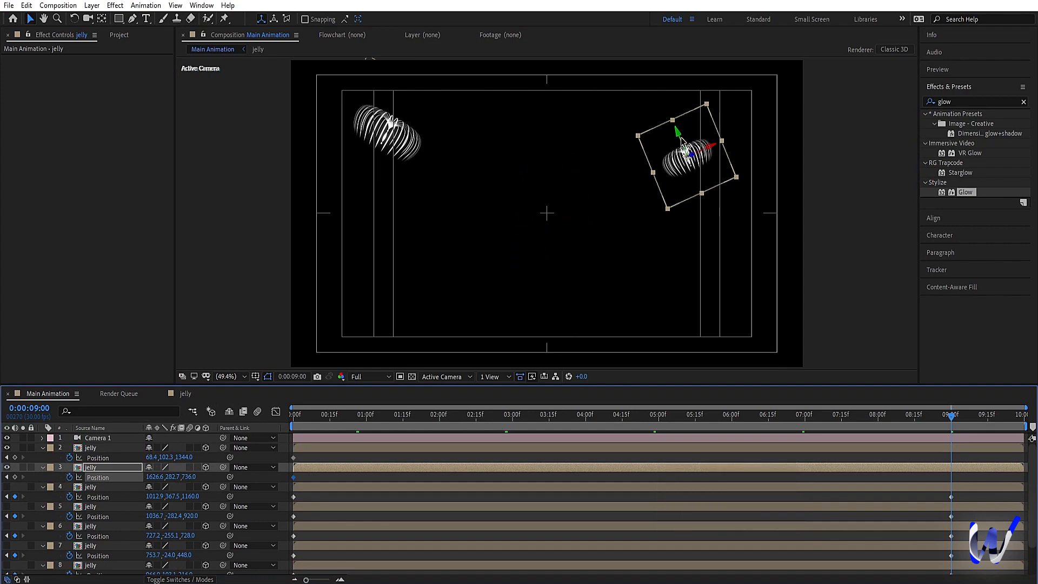
pyautogui.moveTo(684, 131); pyautogui.dragTo(637, 30)
pyautogui.click(380, 120)
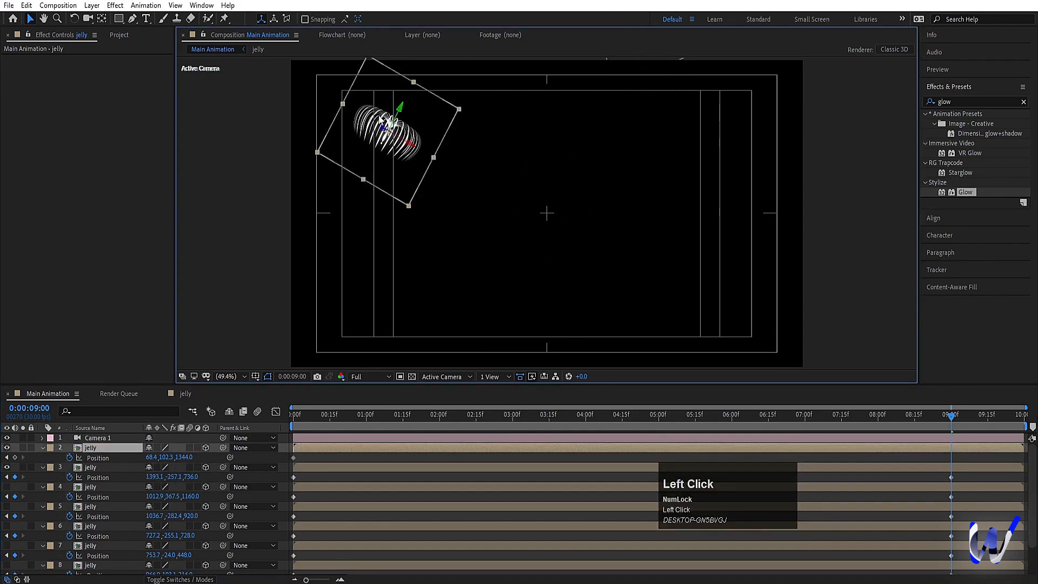
pyautogui.moveTo(401, 105); pyautogui.dragTo(459, 8)
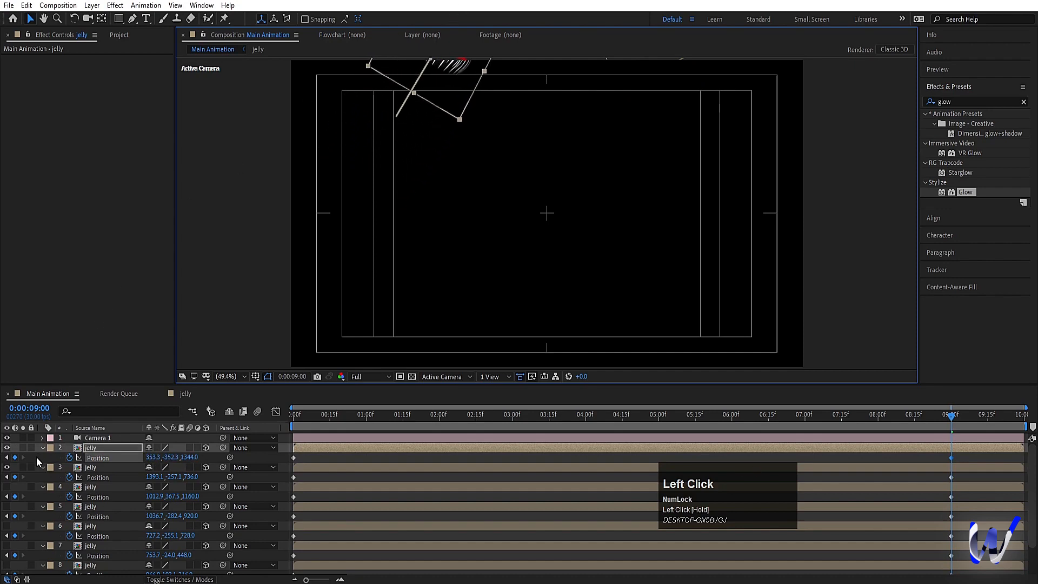
# Step: Make the hidden jelly layers visible again and preview the swimming motion from the start of the composition
pyautogui.moveTo(7, 486); pyautogui.dragTo(9, 570)
pyautogui.scroll(-1, 20, 562)
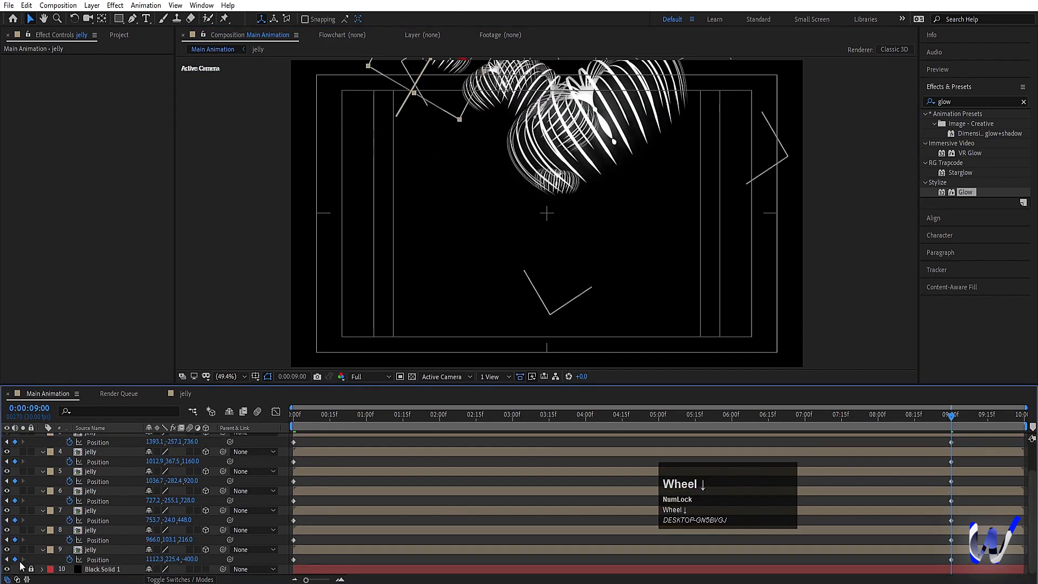
pyautogui.click(295, 415)
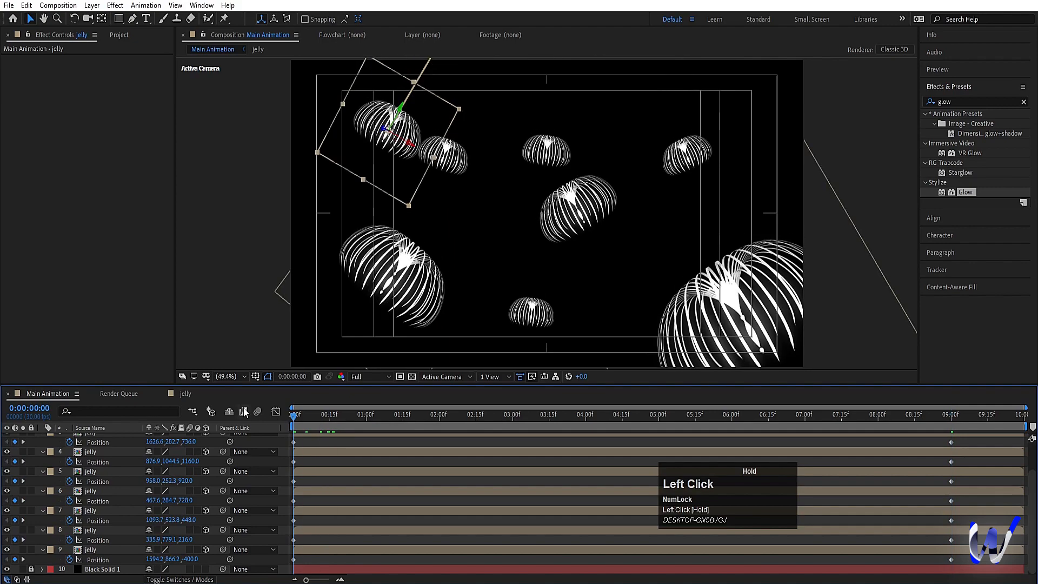
pyautogui.press('space')
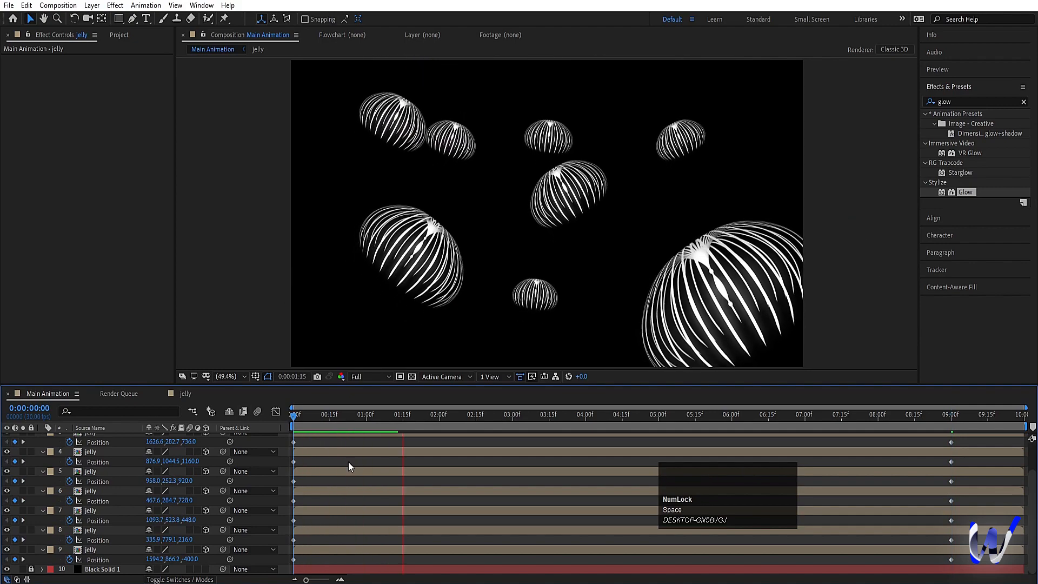
pyautogui.press('space')
pyautogui.moveTo(325, 425); pyautogui.dragTo(258, 437)
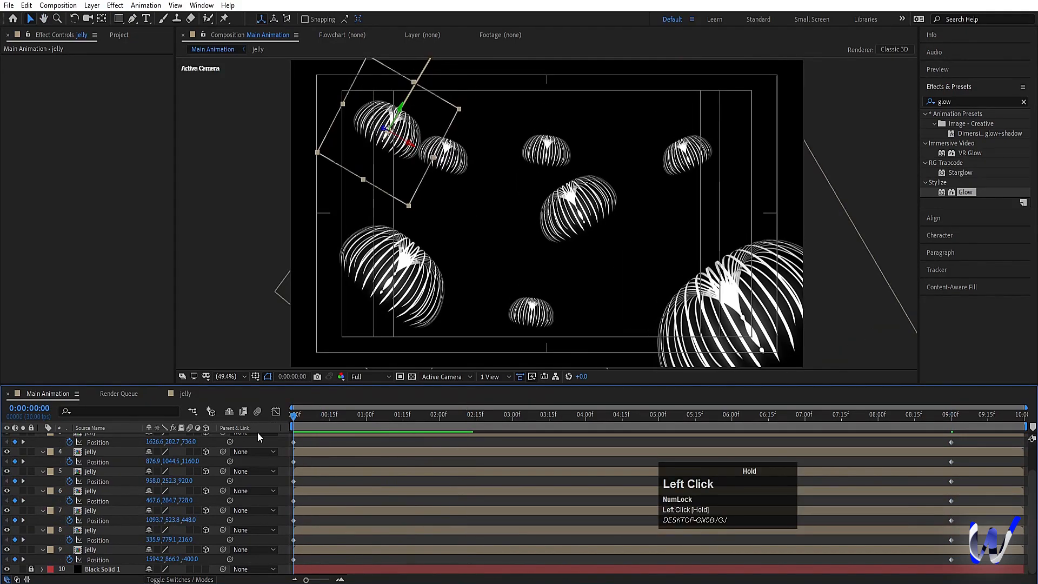
# Step: At 0:00:00:00, lower the start positions of jelly layer 8 to about 38, 1101 and layer 7 to about 1219, 717
pyautogui.click(412, 310)
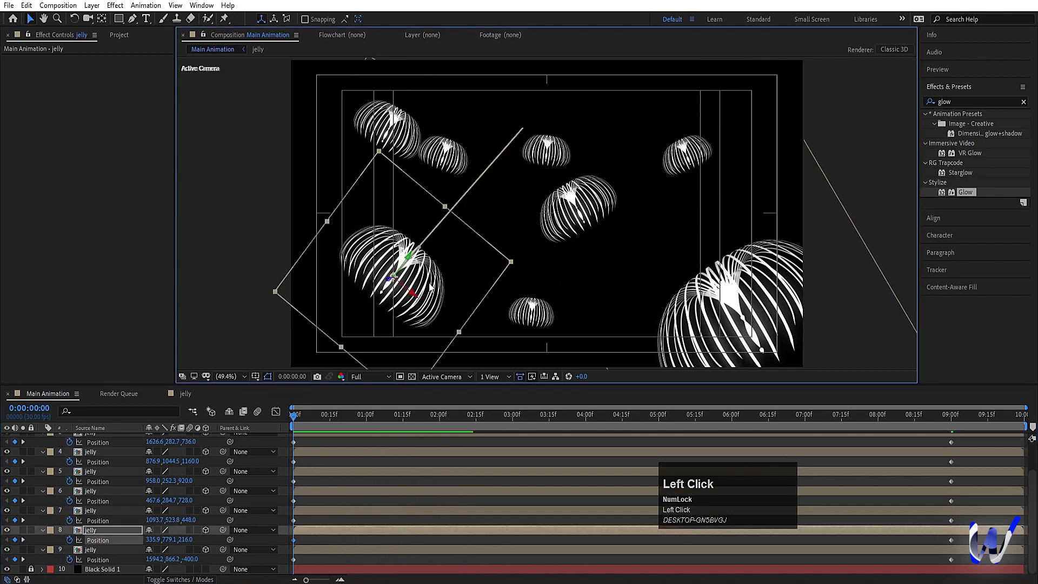
pyautogui.moveTo(431, 286); pyautogui.dragTo(360, 369)
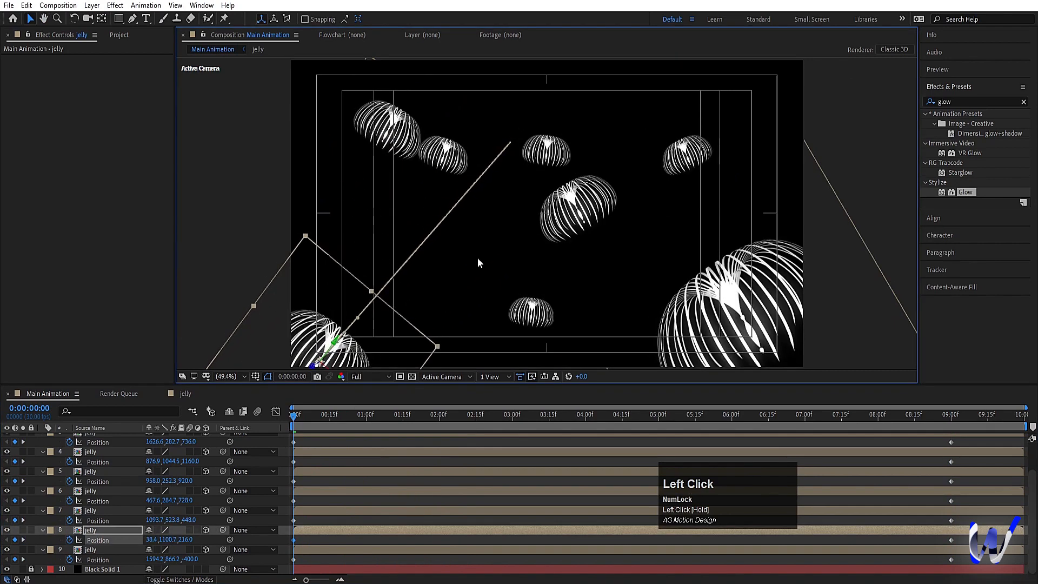
pyautogui.click(577, 212)
pyautogui.moveTo(574, 237); pyautogui.dragTo(602, 284)
# Step: Lower the start positions of jelly layer 4 to about 868, 1221 and layer 6 to about 347, 624, and preview the motion
pyautogui.click(538, 318)
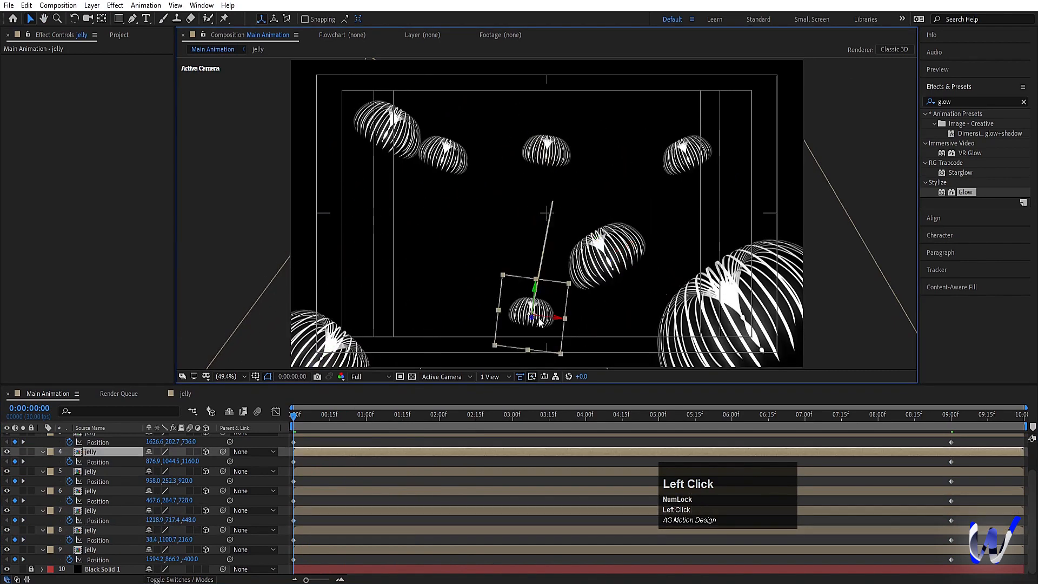
pyautogui.moveTo(539, 322); pyautogui.dragTo(535, 357)
pyautogui.click(457, 173)
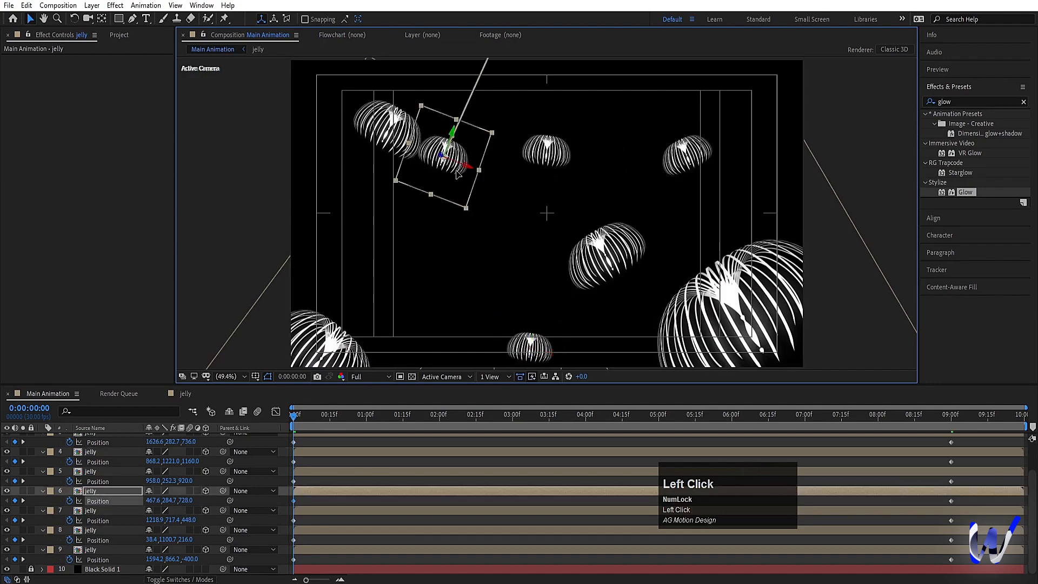
pyautogui.moveTo(456, 173); pyautogui.dragTo(431, 246)
pyautogui.press('space')
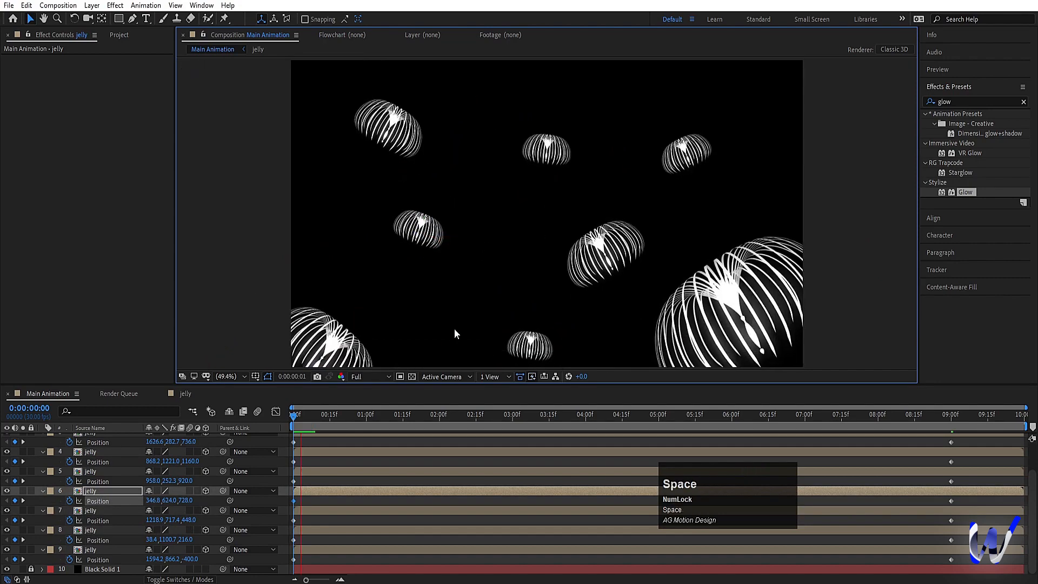
# Step: Stagger the jelly layers in time by sliding each one a different small amount earlier or later
pyautogui.click(377, 450)
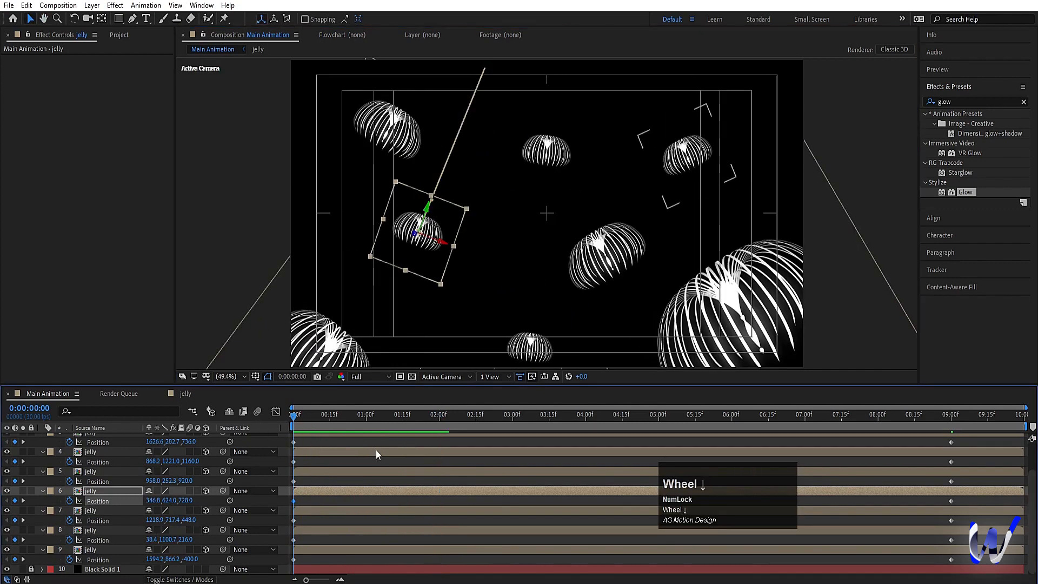
pyautogui.moveTo(351, 550); pyautogui.dragTo(328, 453)
pyautogui.click(317, 472)
pyautogui.scroll(2, 319, 443)
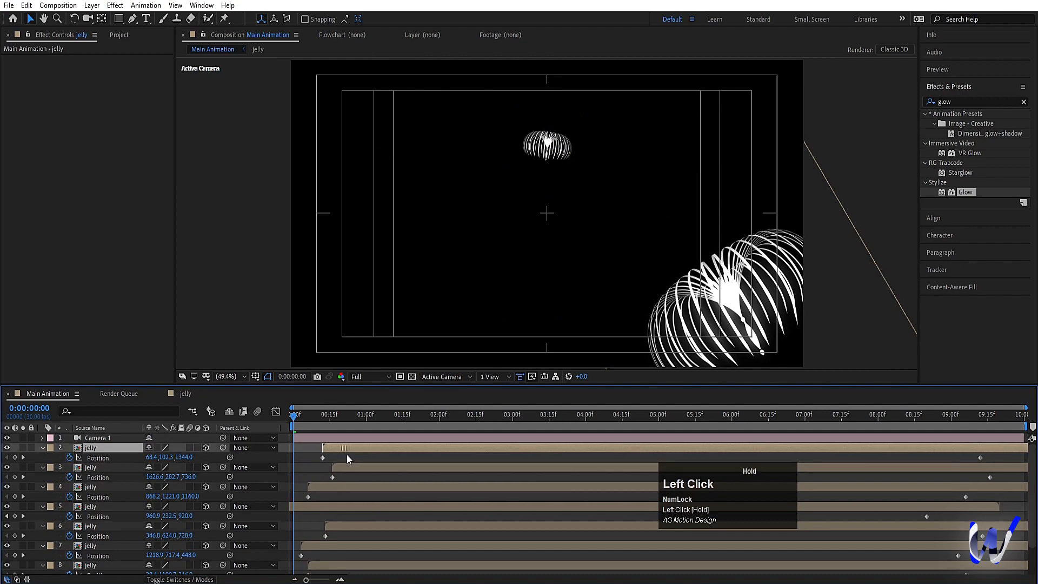
pyautogui.scroll(-3, 340, 508)
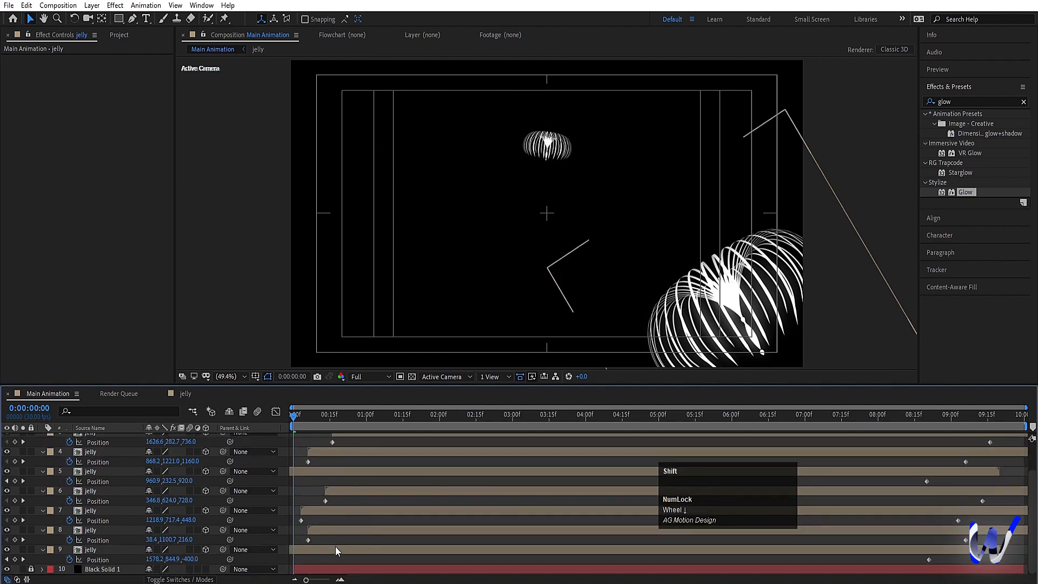
# Step: Shift all jelly layers earlier together so every layer covers 0:00:00:00, and preview the motion
pyautogui.keyDown('shift'); pyautogui.click(339, 549); pyautogui.keyUp('shift')
pyautogui.scroll(3, 360, 492)
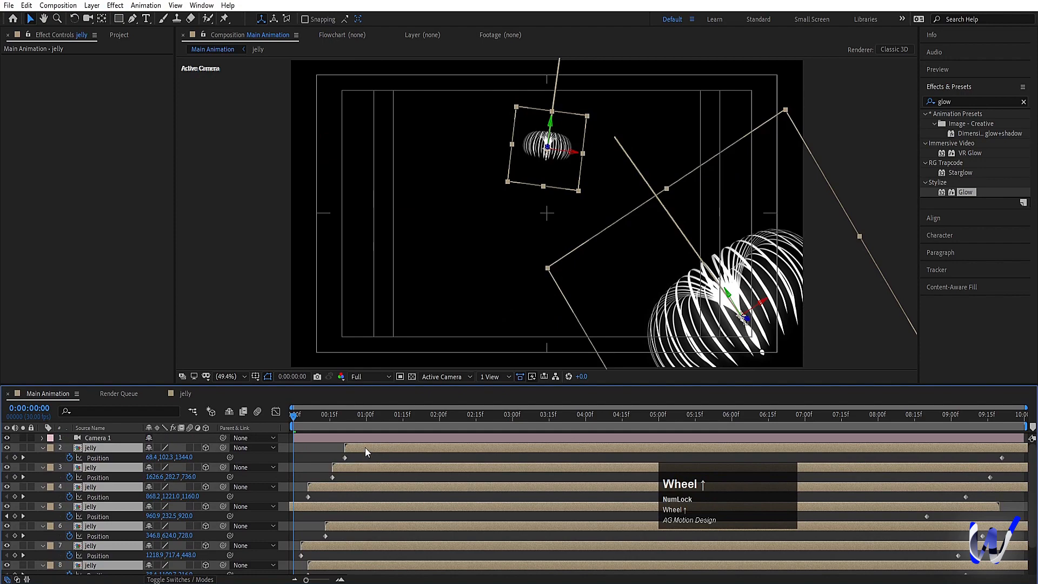
pyautogui.moveTo(365, 446); pyautogui.dragTo(309, 449)
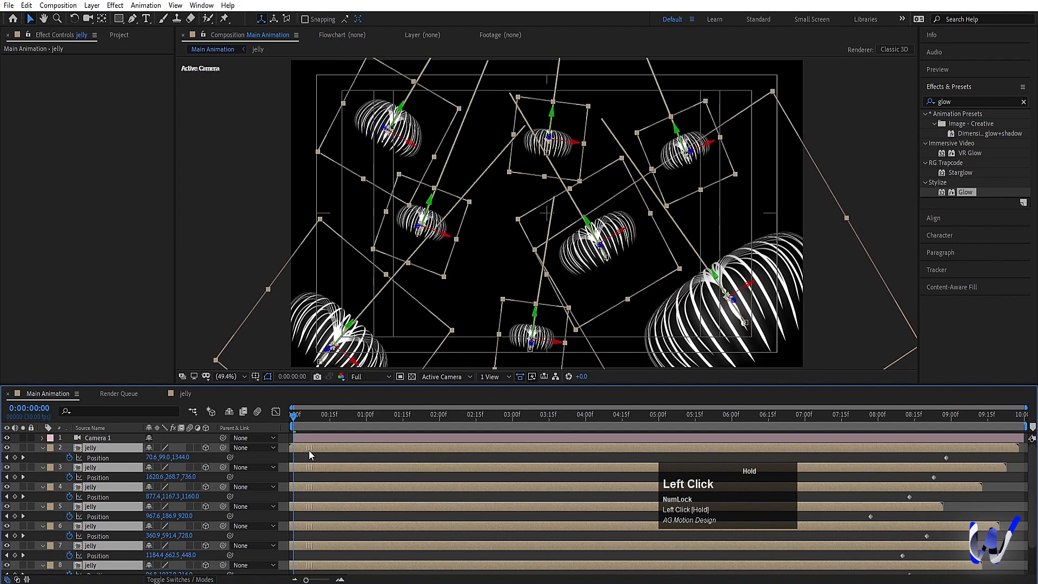
pyautogui.press('space')
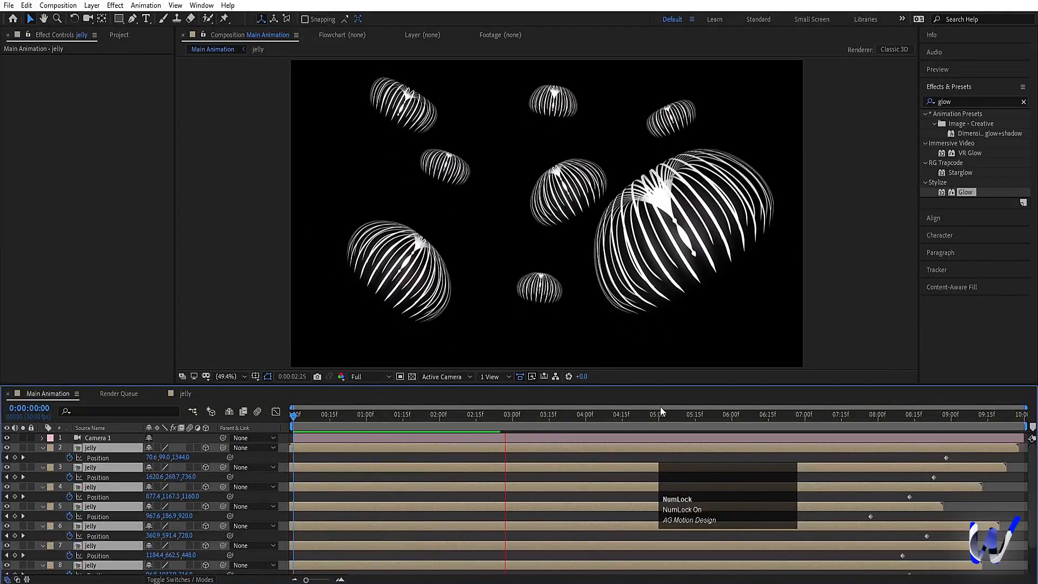
pyautogui.press('space')
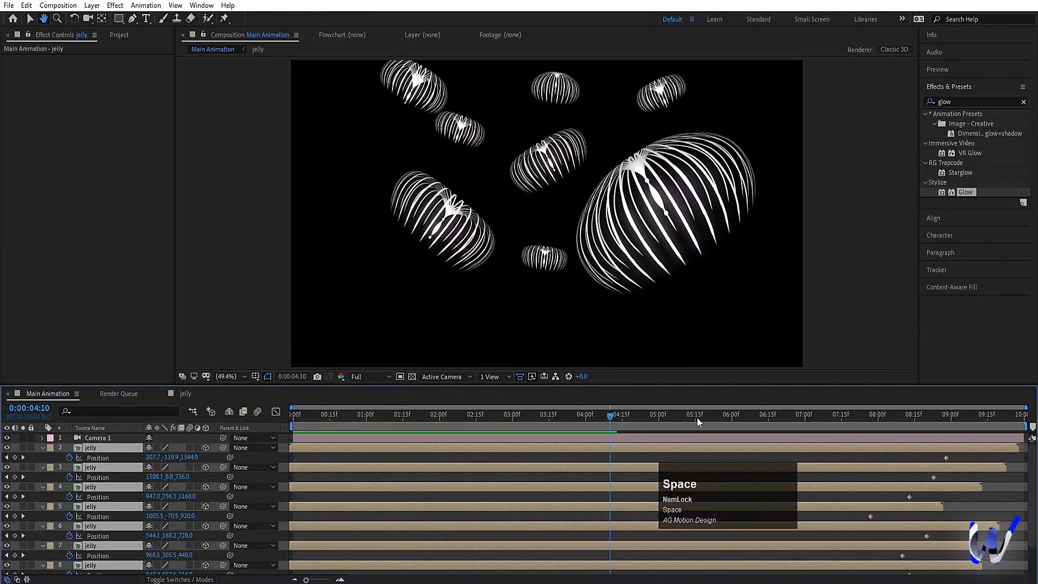
# Step: At 0:00:08:27, lower the end position of the large foreground jelly on layer 9, and preview from the start
pyautogui.click(696, 418)
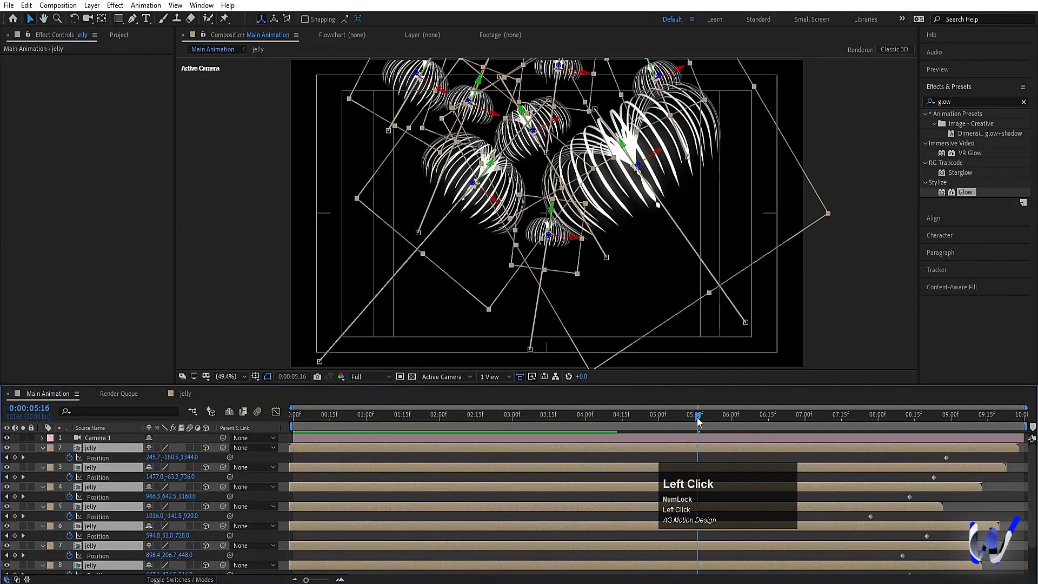
pyautogui.click(722, 450)
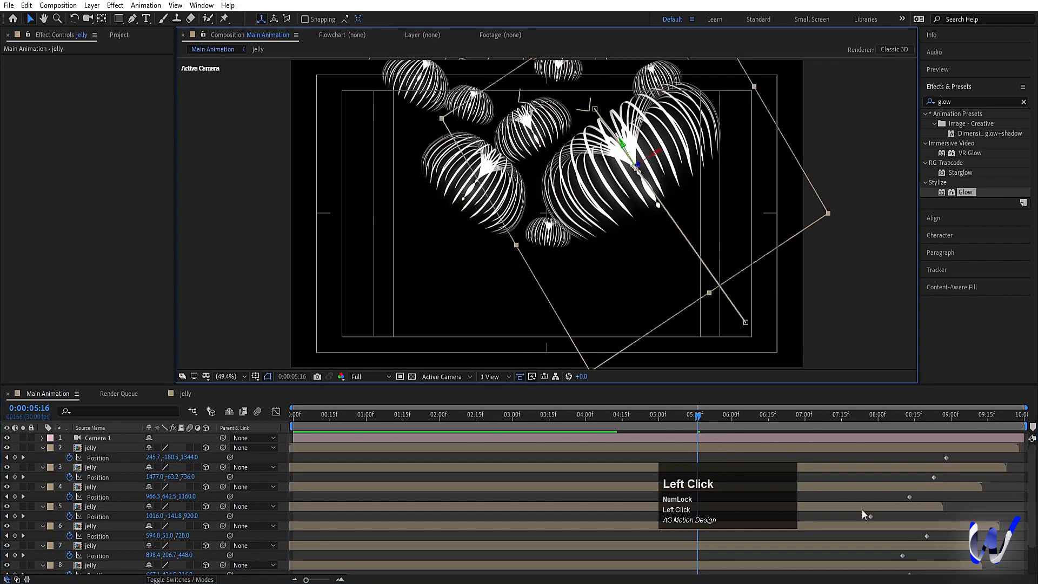
pyautogui.scroll(-2, 864, 519)
pyautogui.moveTo(874, 560); pyautogui.dragTo(947, 563)
pyautogui.moveTo(938, 418); pyautogui.dragTo(944, 435)
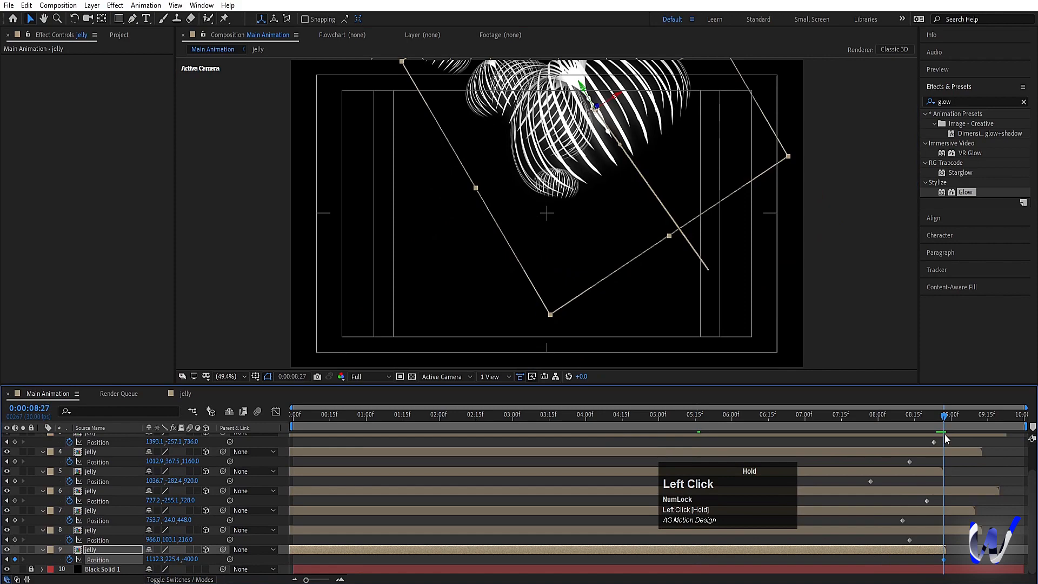
pyautogui.moveTo(599, 141); pyautogui.dragTo(632, 209)
pyautogui.moveTo(549, 425); pyautogui.dragTo(256, 414)
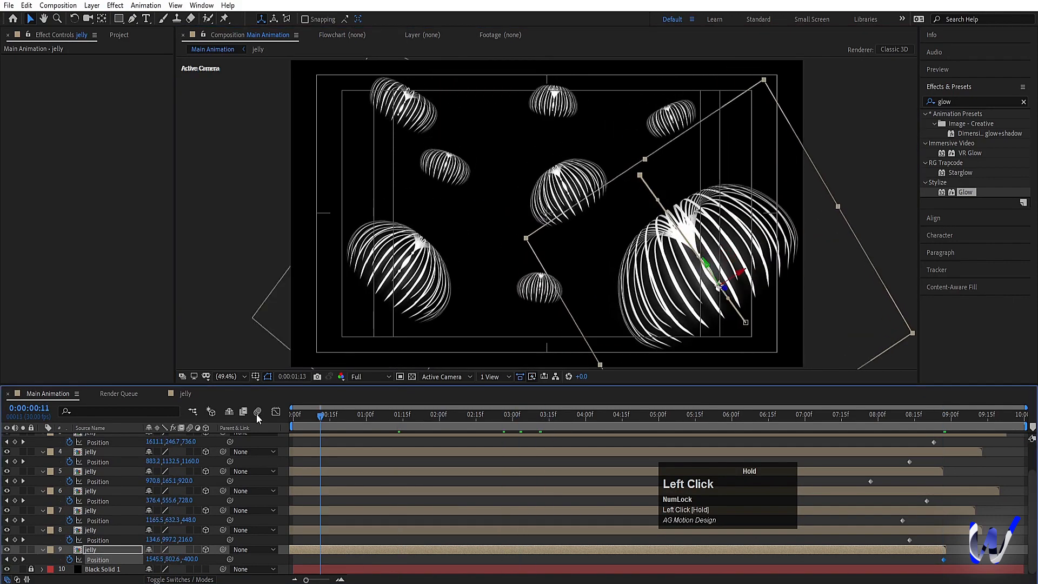
pyautogui.press('space')
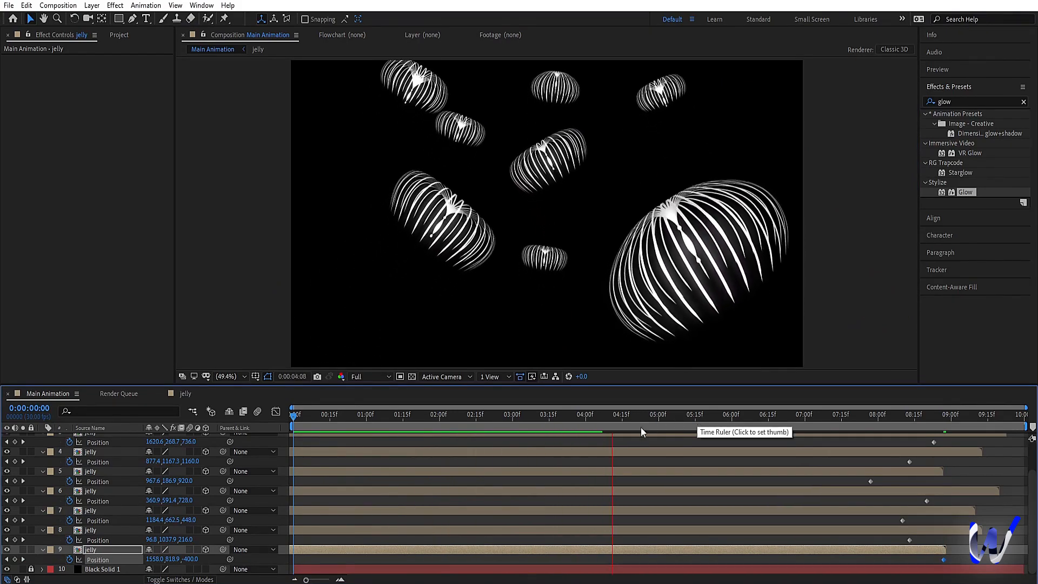
pyautogui.press('space')
# Step: Lower the end position of the small bottom jelly on layer 4 at its last position keyframe, and preview the motion
pyautogui.click(557, 265)
pyautogui.moveTo(625, 414); pyautogui.dragTo(228, 418)
pyautogui.click(492, 432)
pyautogui.click(541, 335)
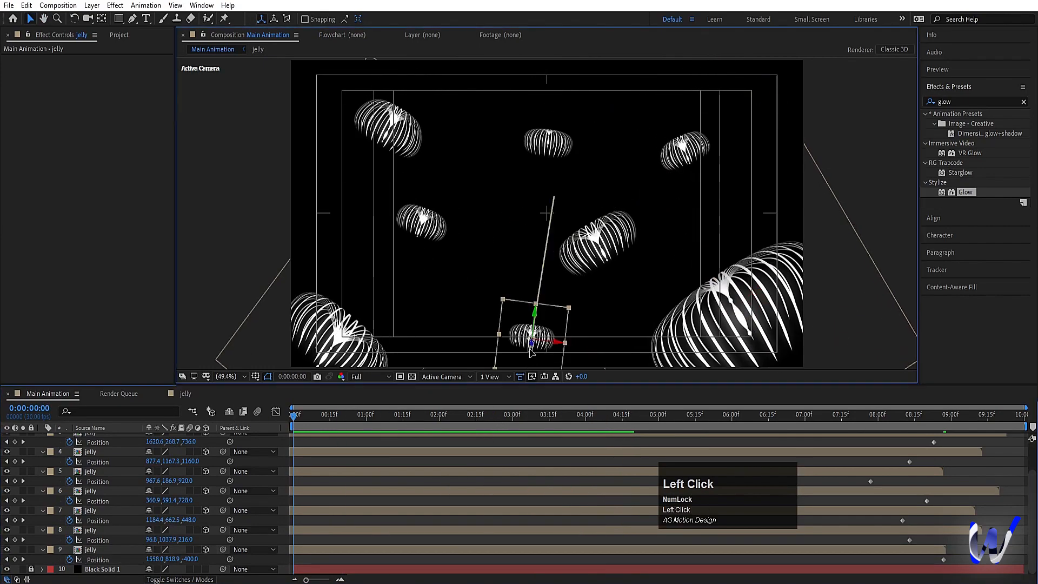
pyautogui.moveTo(909, 462); pyautogui.dragTo(1030, 469)
pyautogui.press('space')
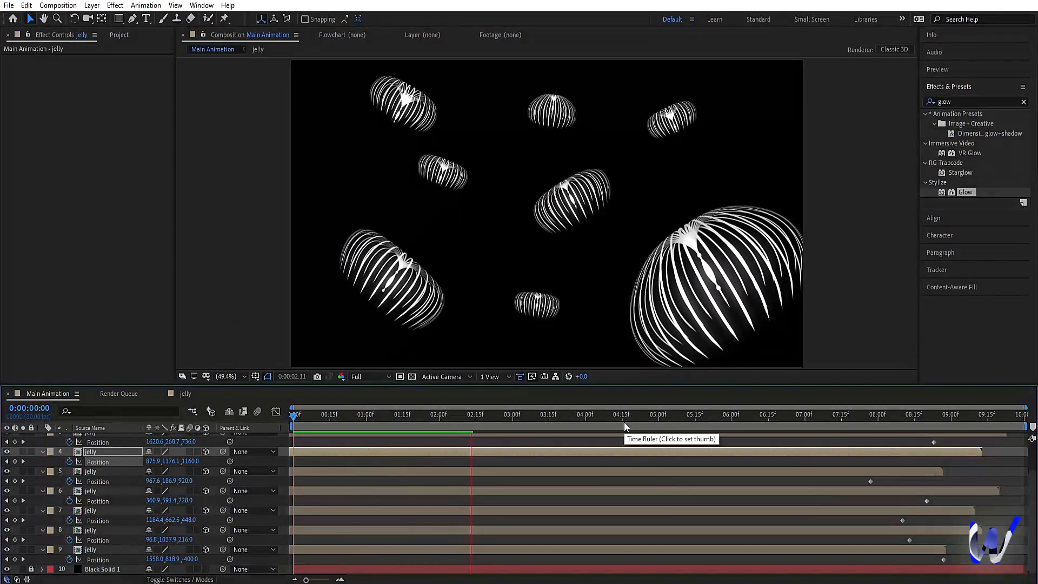
pyautogui.press('space')
# Step: Set the end of the work area to 0:00:06:00
pyautogui.scroll(2, 373, 465)
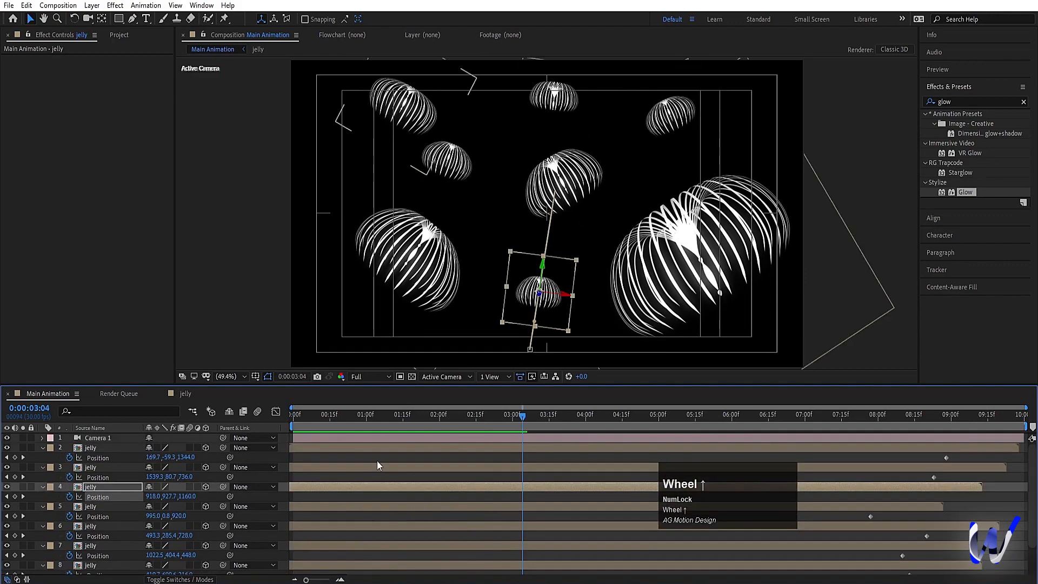
pyautogui.moveTo(589, 426); pyautogui.dragTo(731, 428)
pyautogui.press('n')
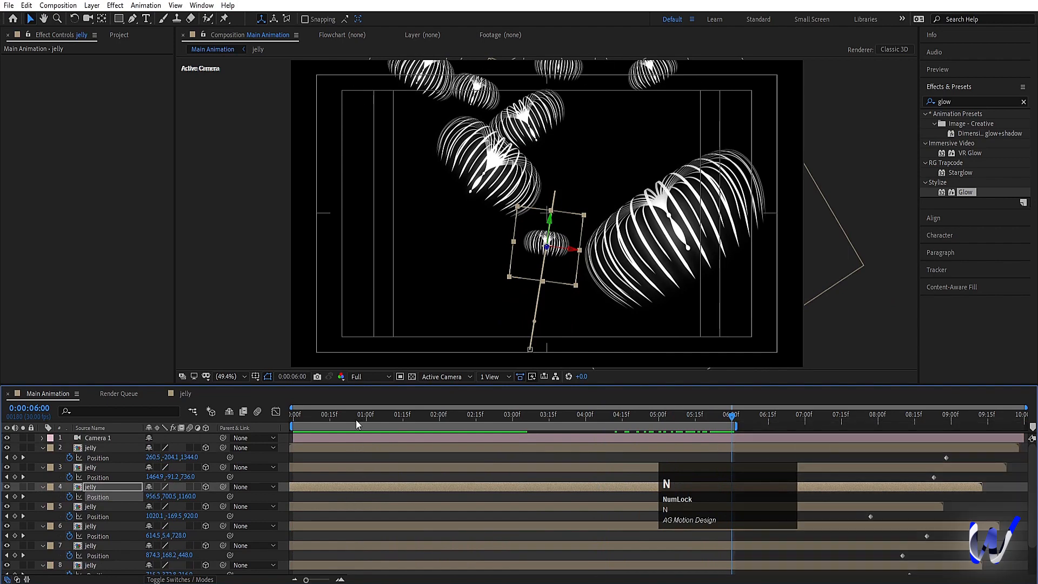
# Step: Return to 0:00:00:00, add a null object to the composition, and make it a 3D layer
pyautogui.moveTo(356, 419); pyautogui.dragTo(256, 455)
pyautogui.click(301, 458)
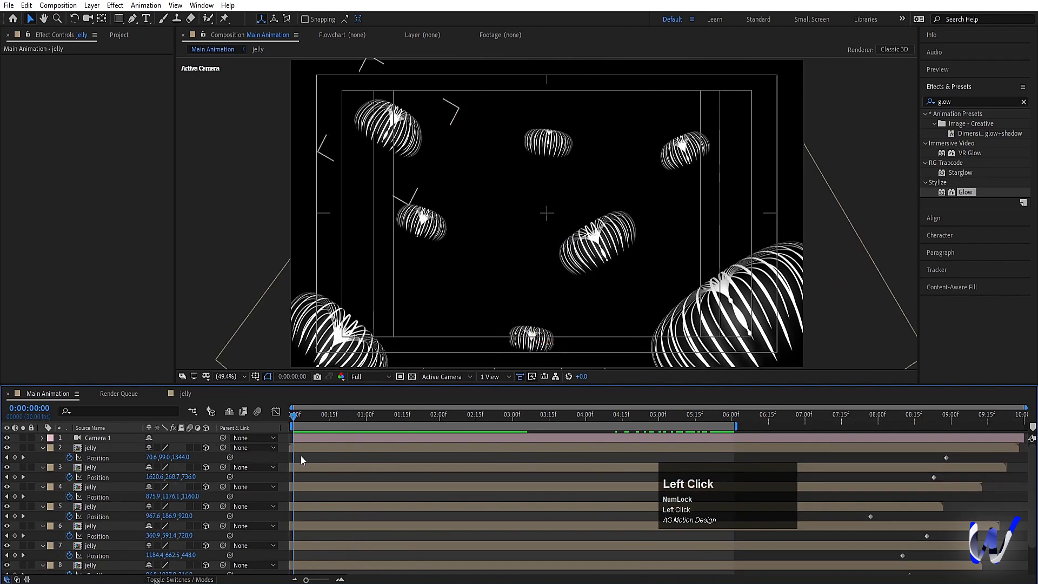
pyautogui.rightClick(287, 457)
pyautogui.click(308, 331)
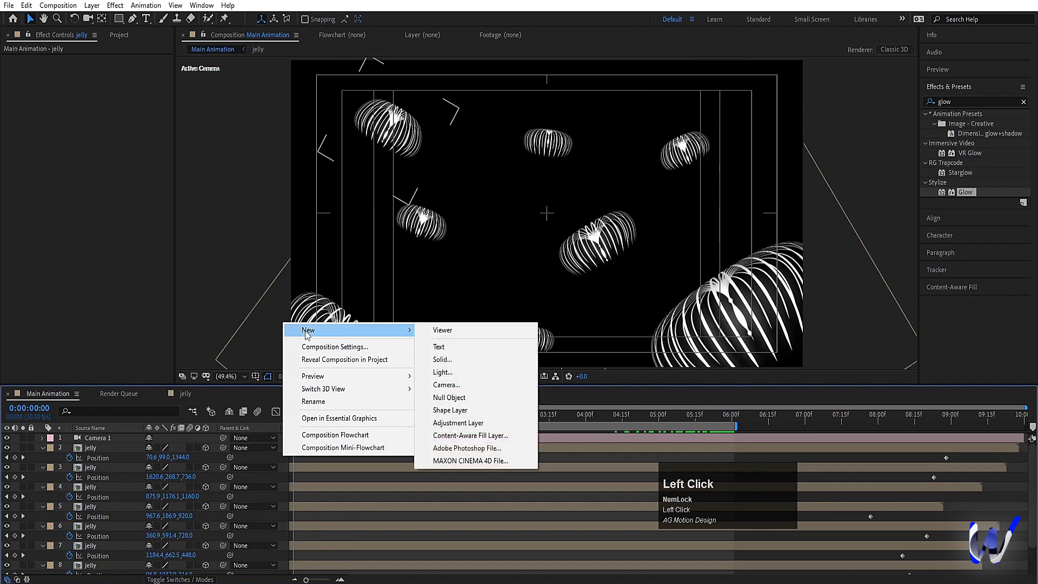
pyautogui.click(449, 398)
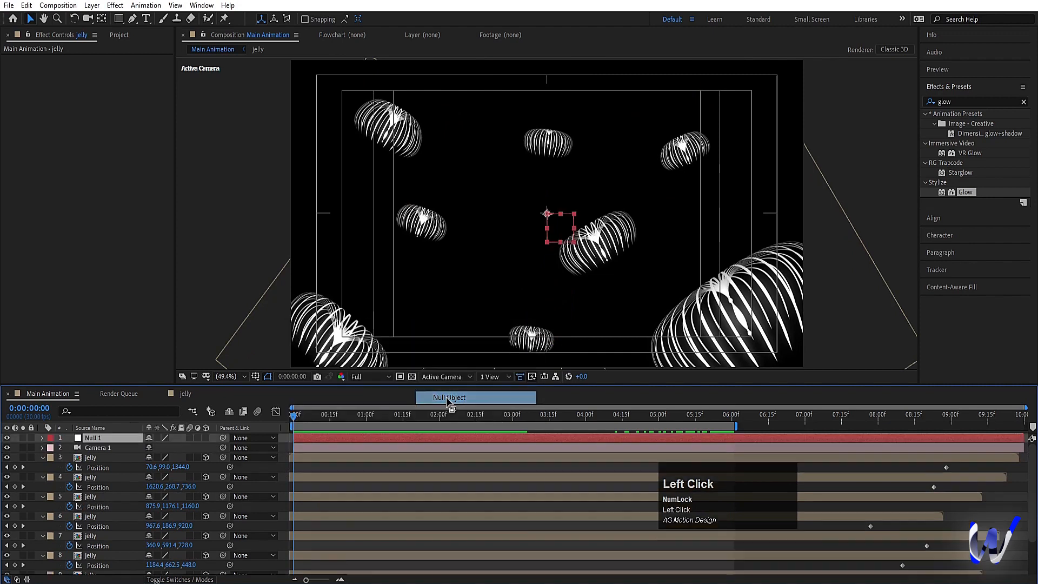
pyautogui.click(205, 437)
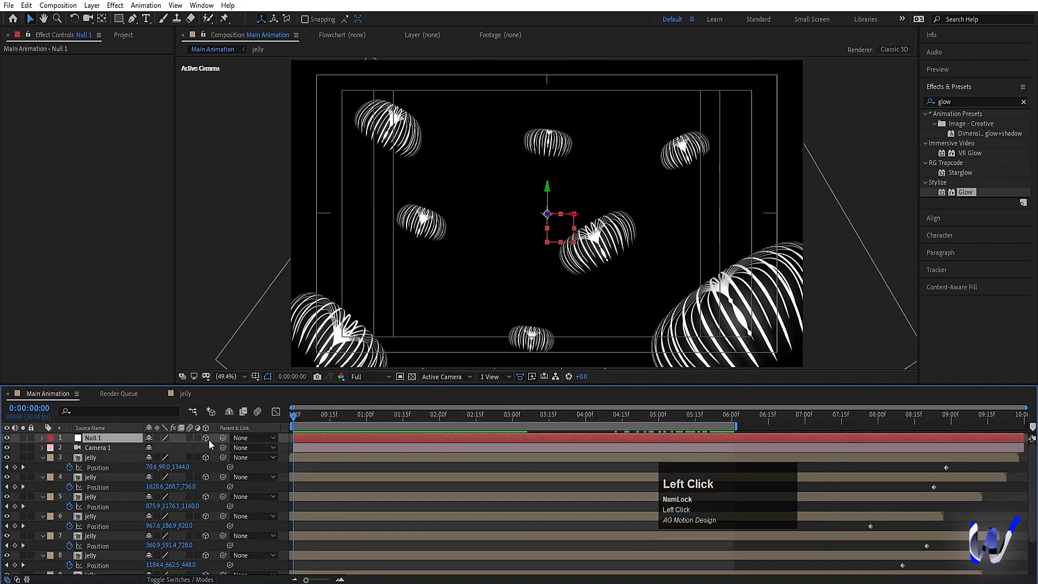
# Step: Turn on Depth of Field for Camera 1 and set its aperture to 200 pixels
pyautogui.click(93, 448)
pyautogui.press('a')
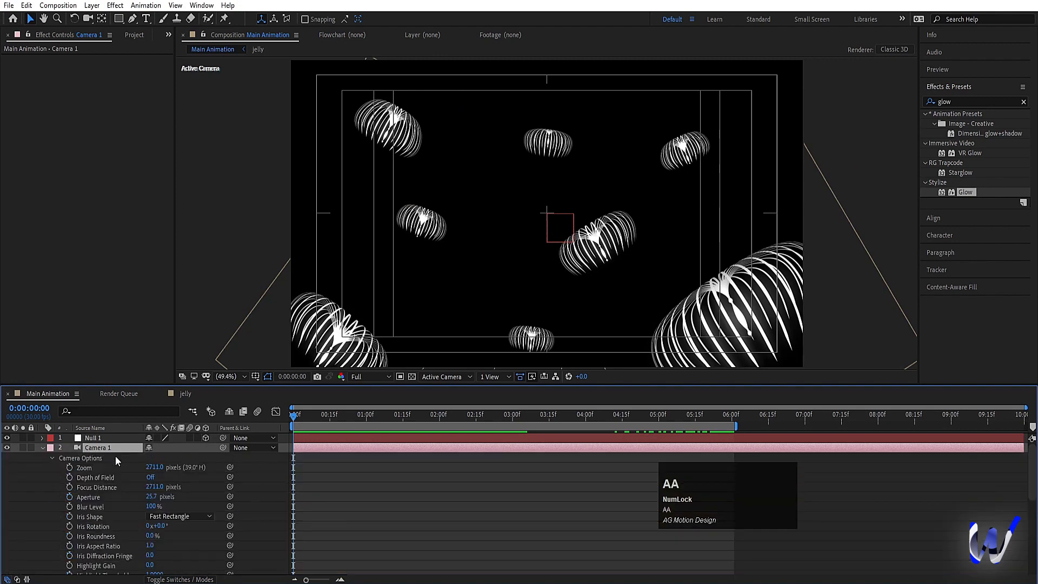
pyautogui.click(152, 477)
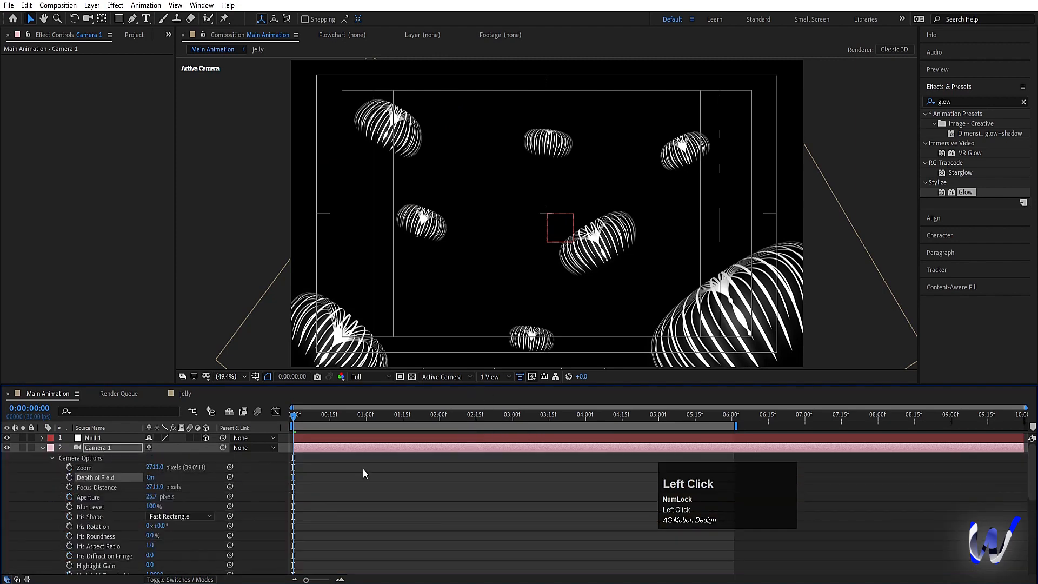
pyautogui.click(151, 496)
pyautogui.write('200')
pyautogui.press('Return')
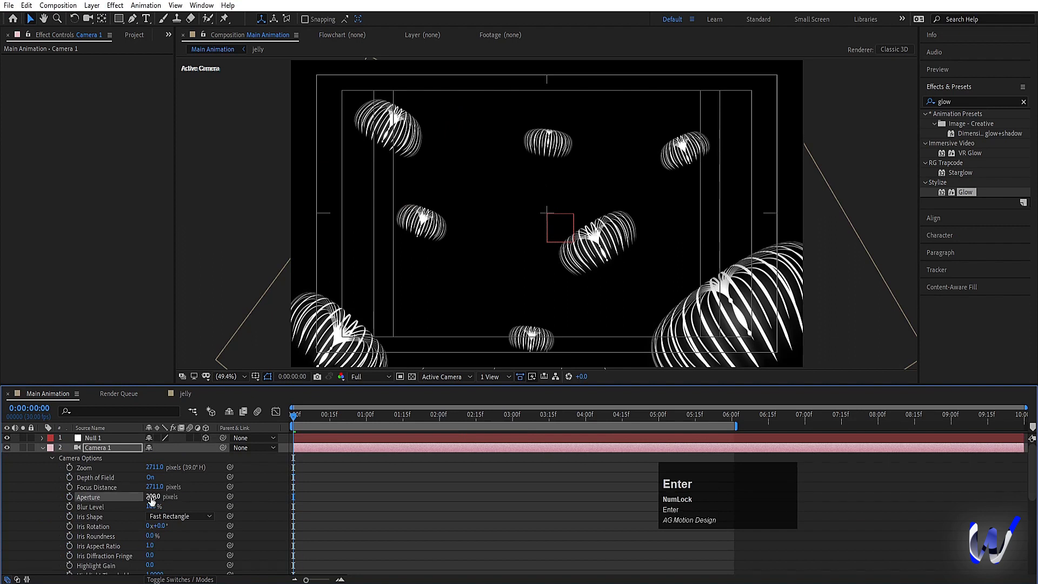
# Step: Using the Top view, set Camera 1's focus distance to 2308 pixels, and return to the fitted Active Camera view
pyautogui.click(442, 376)
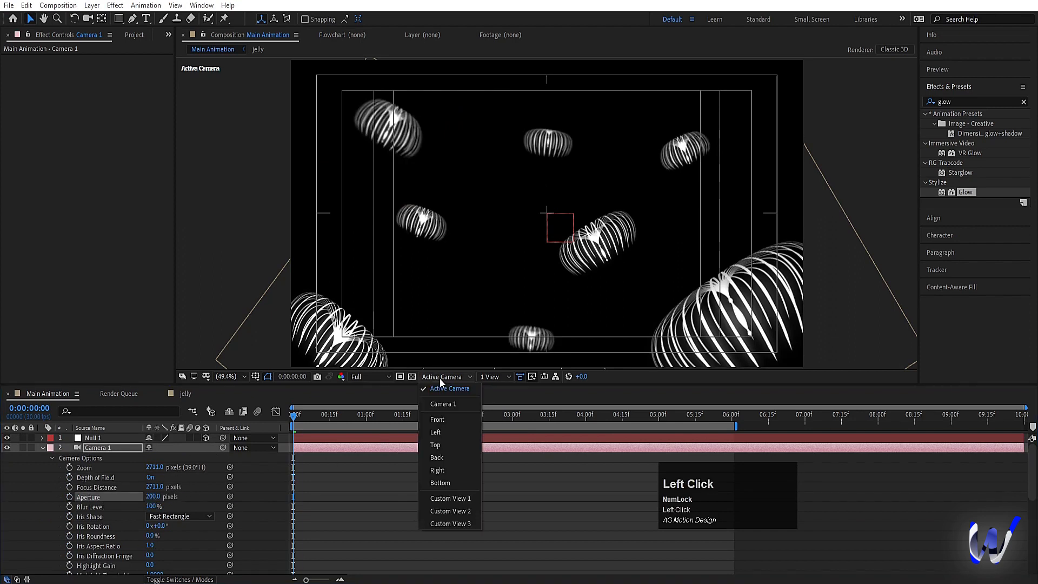
pyautogui.click(443, 443)
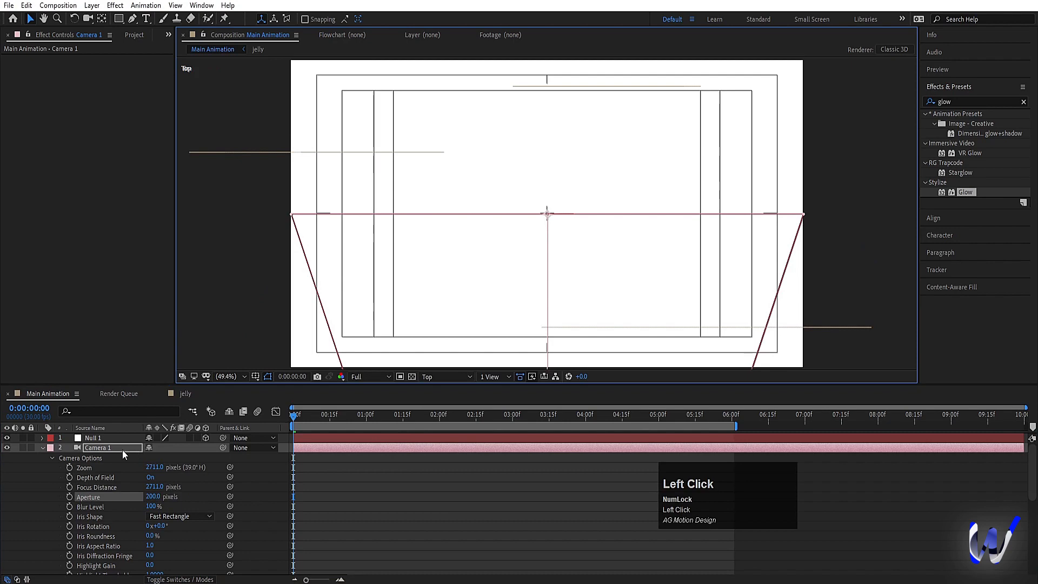
pyautogui.click(122, 449)
pyautogui.scroll(-6, 545, 284)
pyautogui.scroll(4, 546, 284)
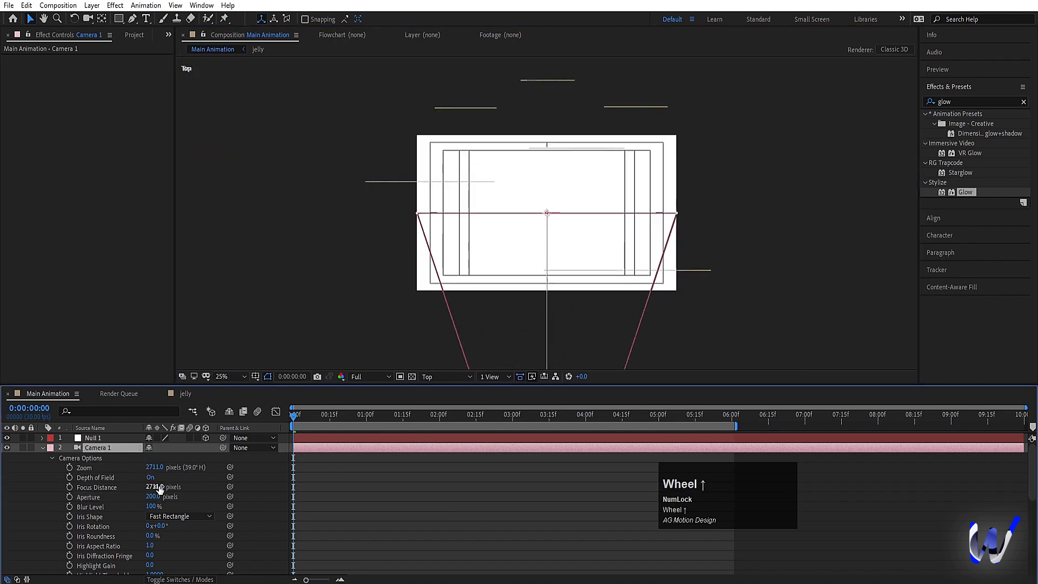
pyautogui.moveTo(159, 488); pyautogui.dragTo(3, 497)
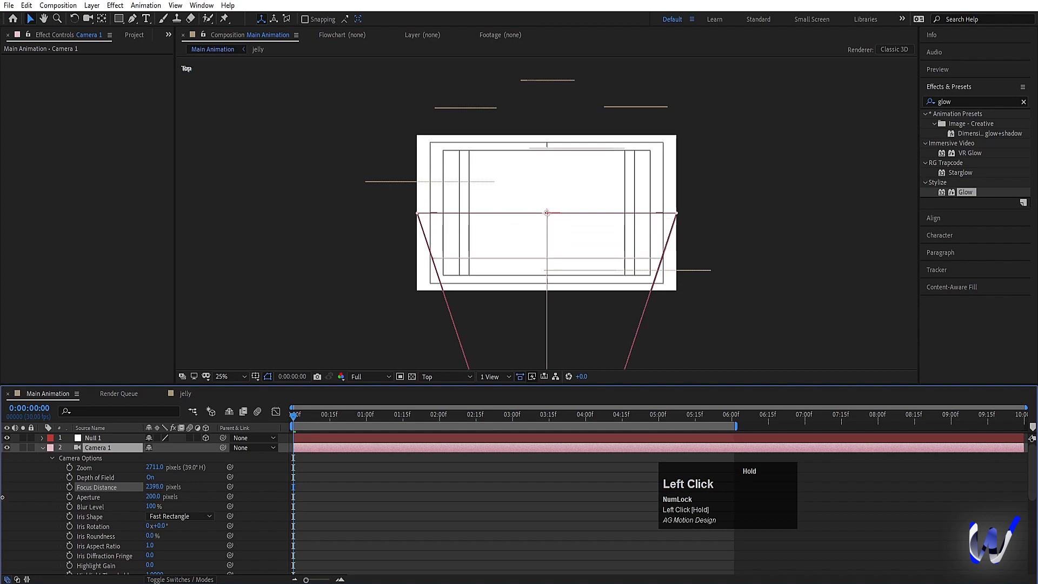
pyautogui.moveTo(152, 488); pyautogui.dragTo(100, 488)
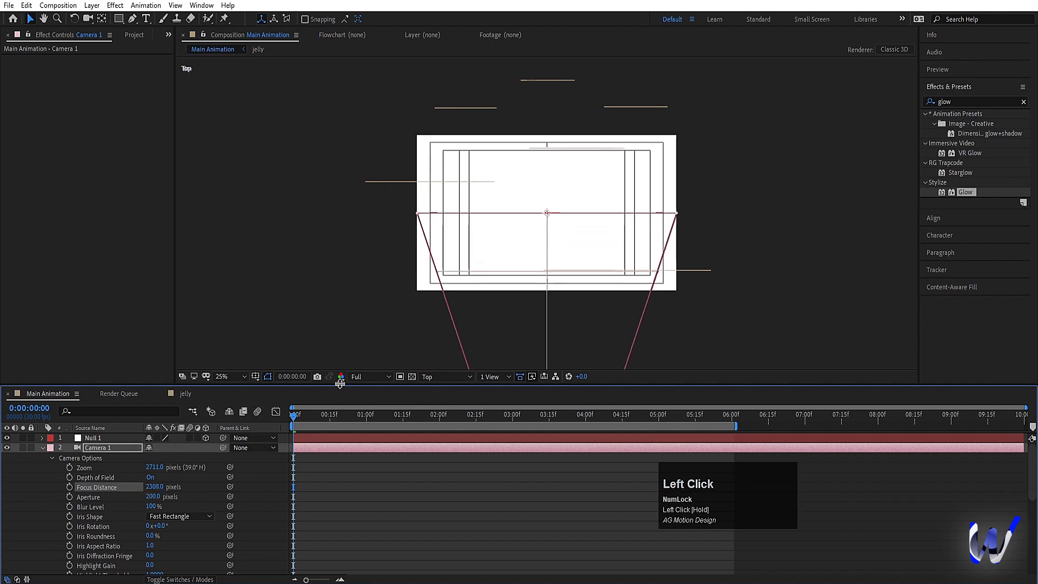
pyautogui.click(451, 379)
pyautogui.click(448, 393)
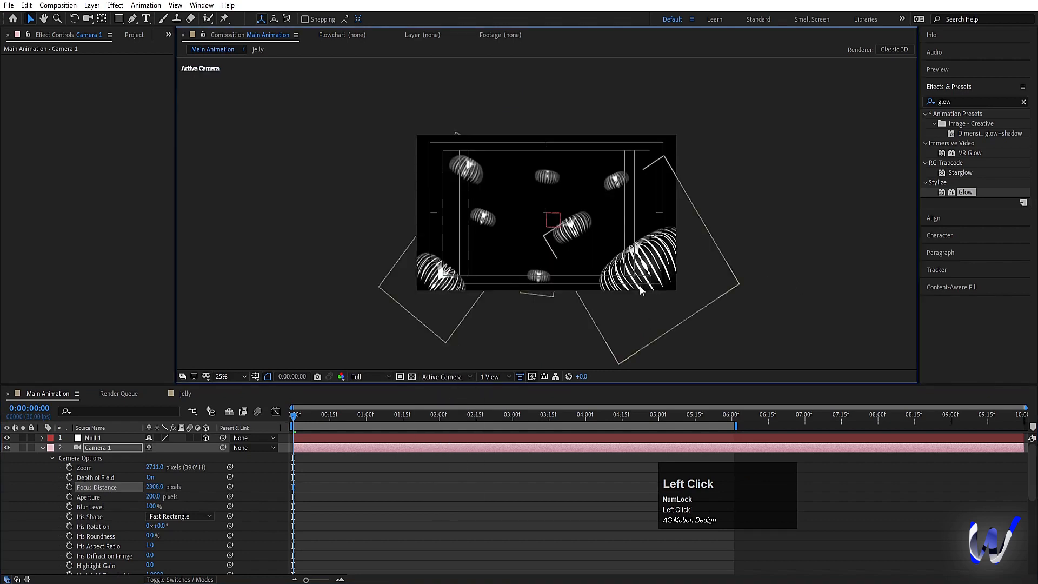
pyautogui.click(242, 376)
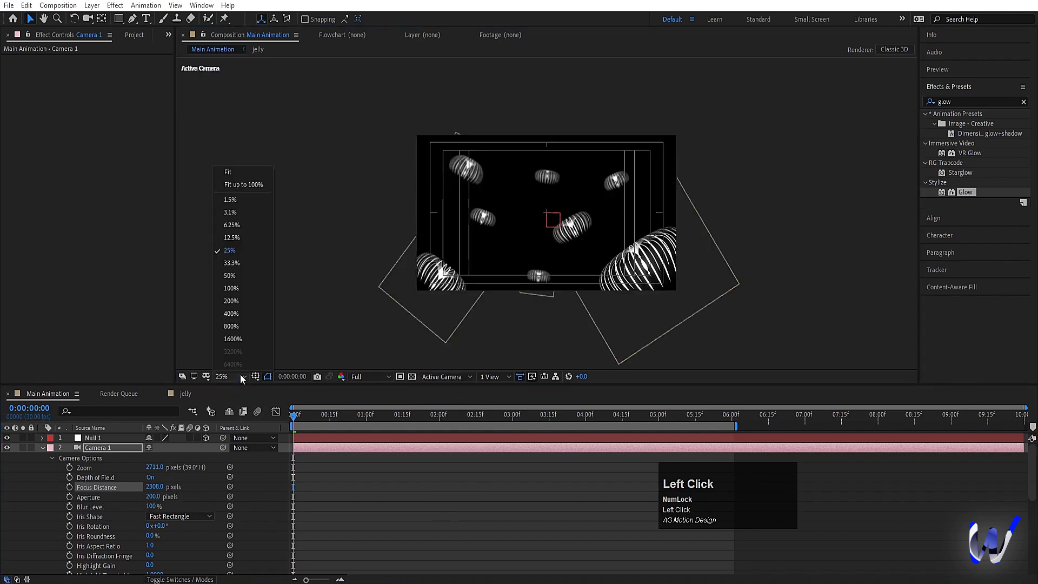
pyautogui.click(246, 173)
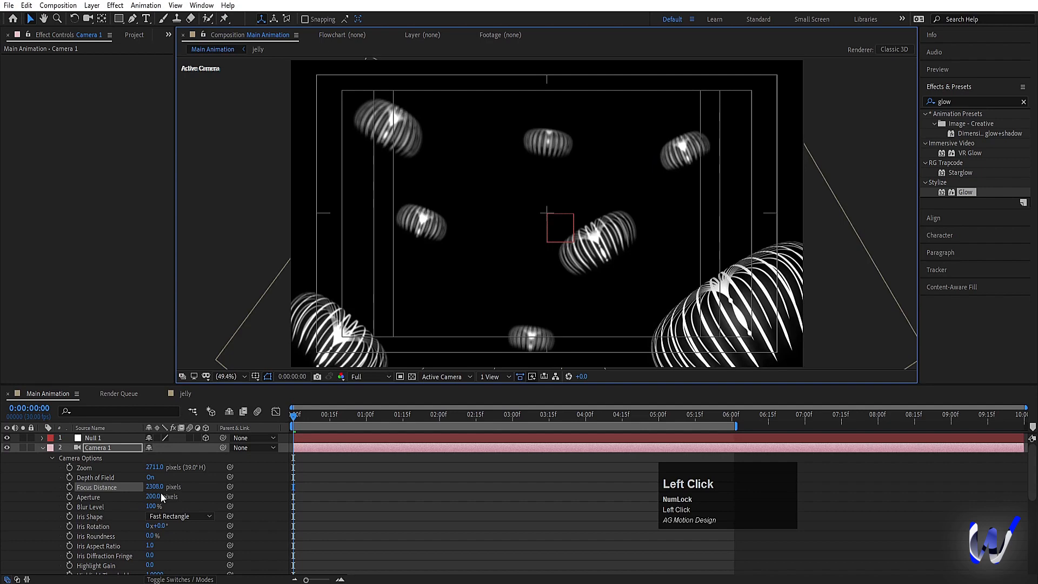
# Step: Set Camera 1's aperture to 232 pixels and parent the camera to Null 1
pyautogui.moveTo(157, 496); pyautogui.dragTo(175, 496)
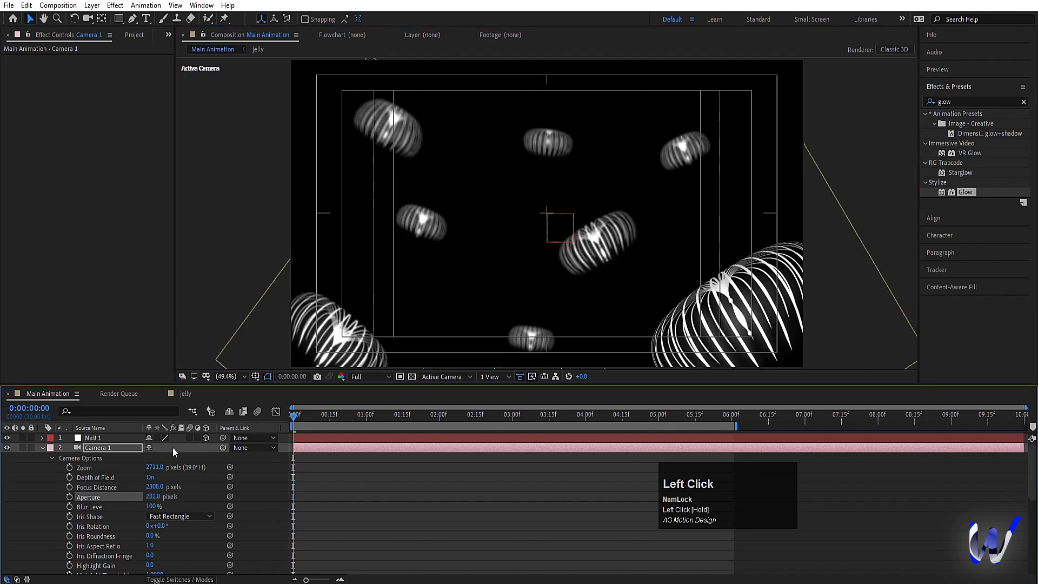
pyautogui.click(113, 458)
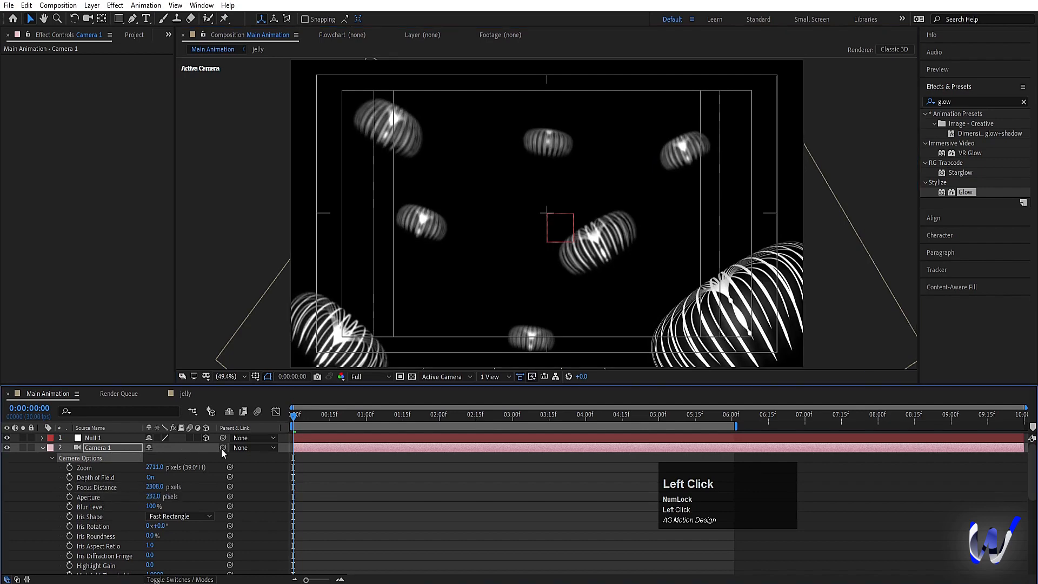
pyautogui.moveTo(222, 448); pyautogui.dragTo(99, 440)
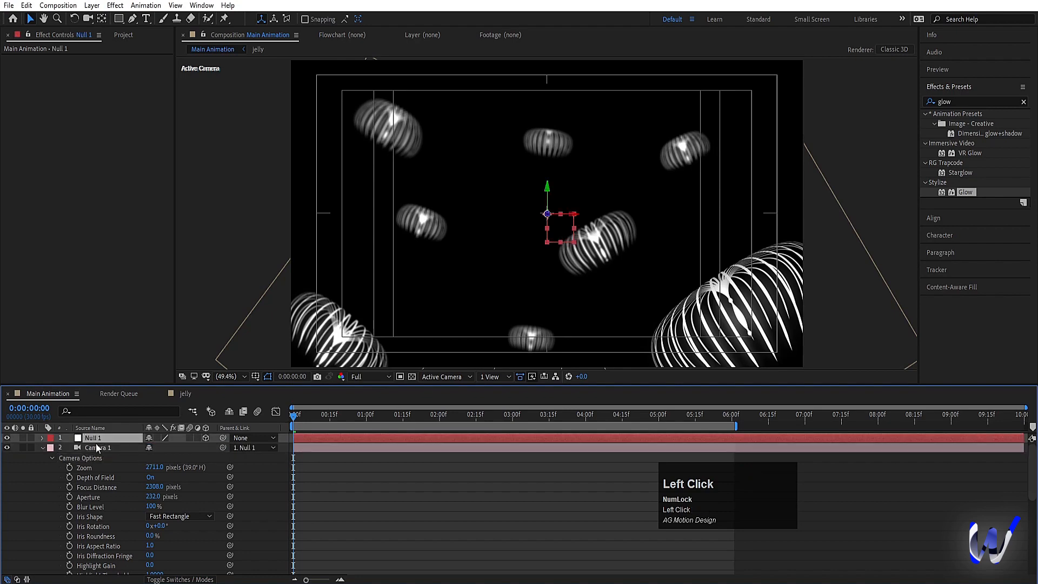
# Step: Keyframe Null 1's position at 0:00:00:00, and in the Top view move it forward to Z 952 at 0:00:06:00
pyautogui.press('p')
pyautogui.click(69, 448)
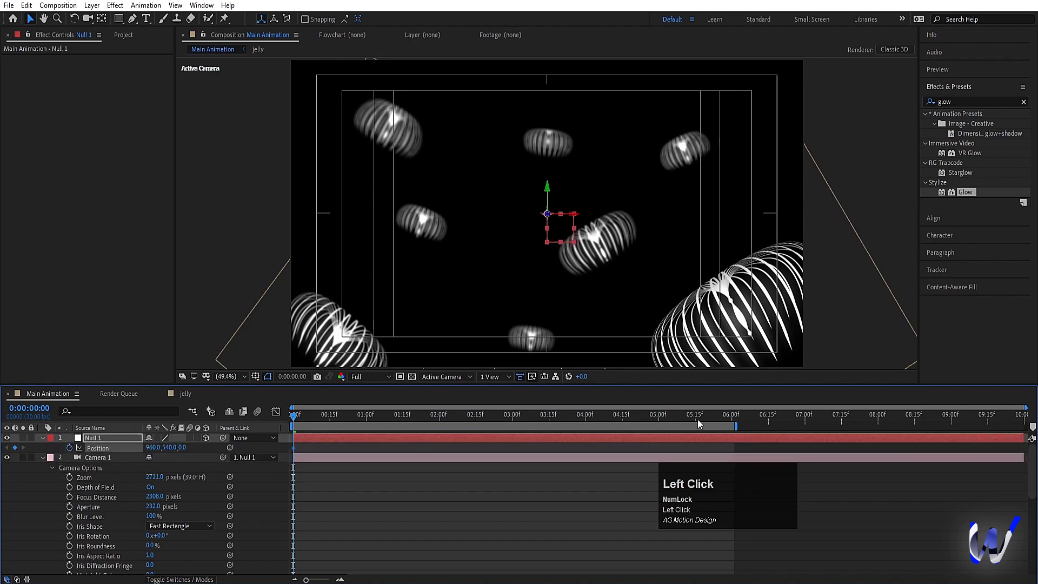
pyautogui.moveTo(697, 419); pyautogui.dragTo(732, 427)
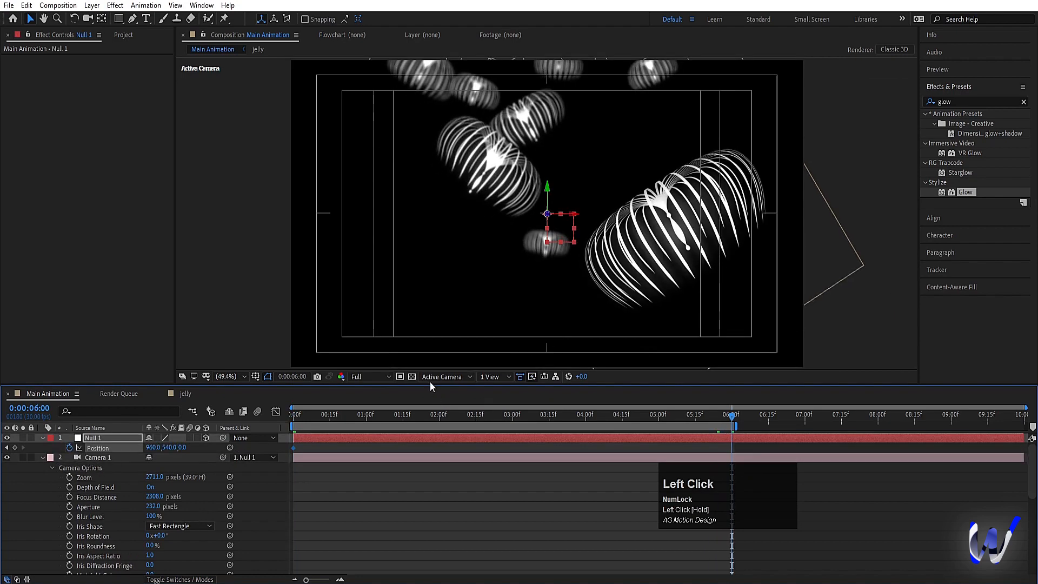
pyautogui.click(435, 377)
pyautogui.click(440, 447)
pyautogui.scroll(-4, 517, 320)
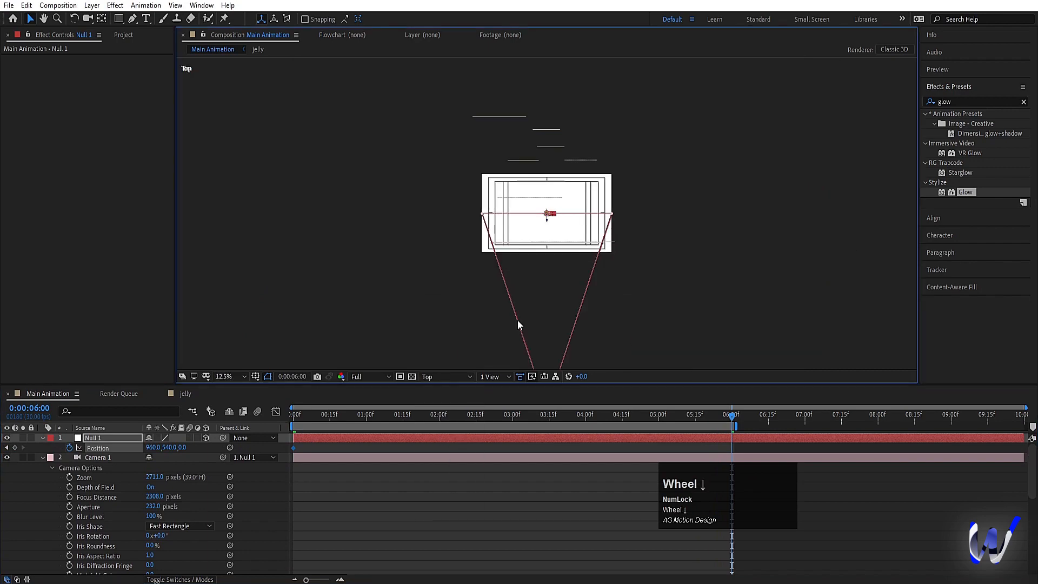
pyautogui.moveTo(551, 224); pyautogui.dragTo(558, 158)
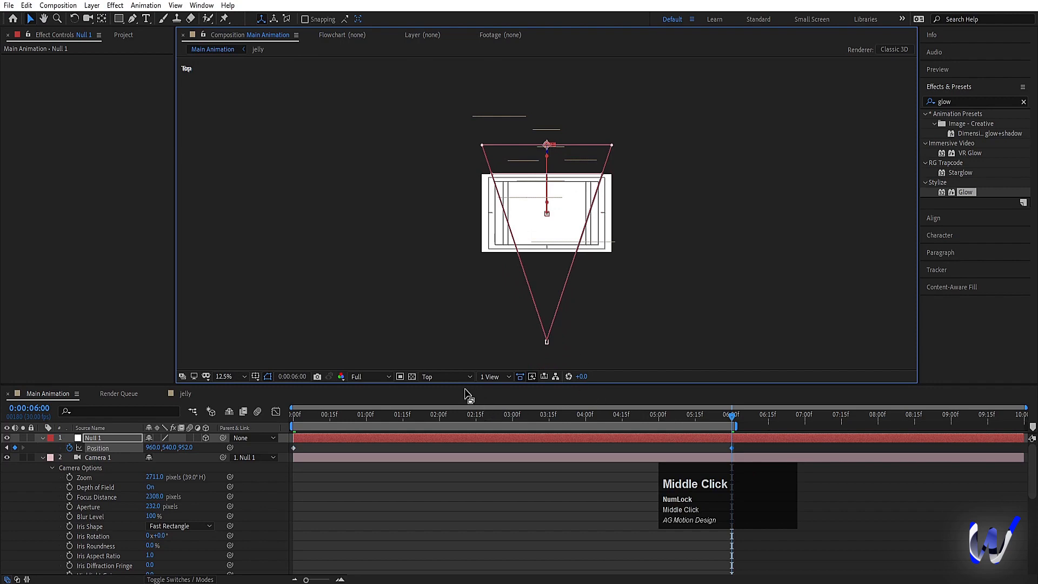
# Step: Switch back to the Active Camera view, return to 0:00:00:00, and fit the composition in the viewer
pyautogui.click(436, 377)
pyautogui.click(443, 390)
pyautogui.scroll(1, 545, 233)
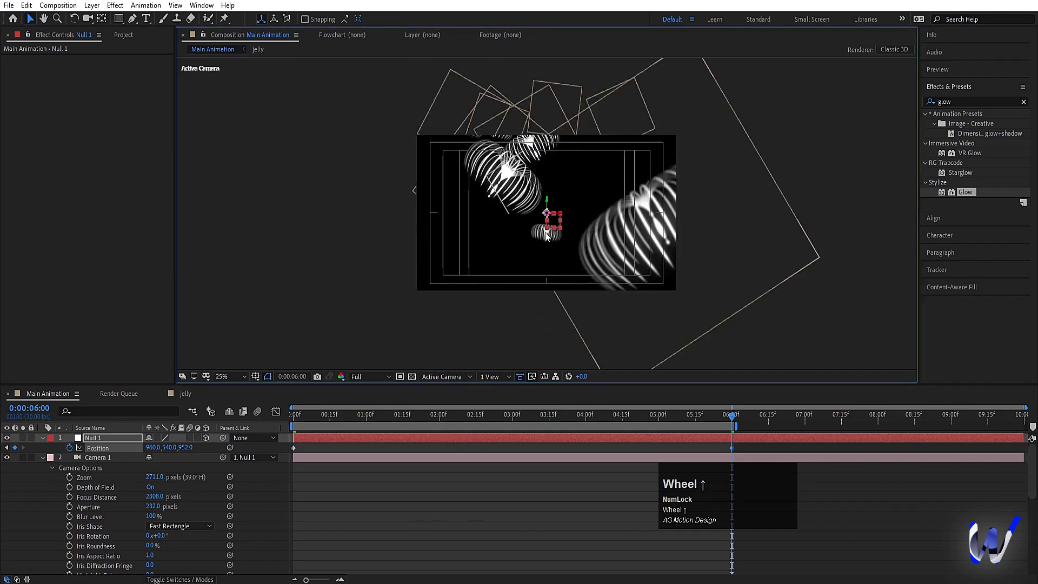
pyautogui.click(262, 435)
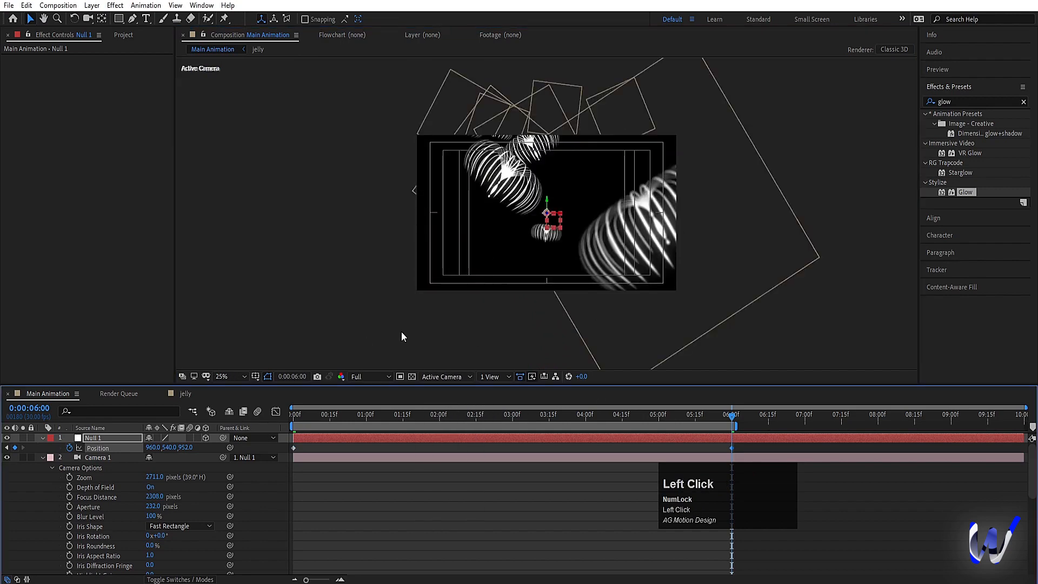
pyautogui.moveTo(307, 420); pyautogui.dragTo(294, 421)
pyautogui.click(231, 377)
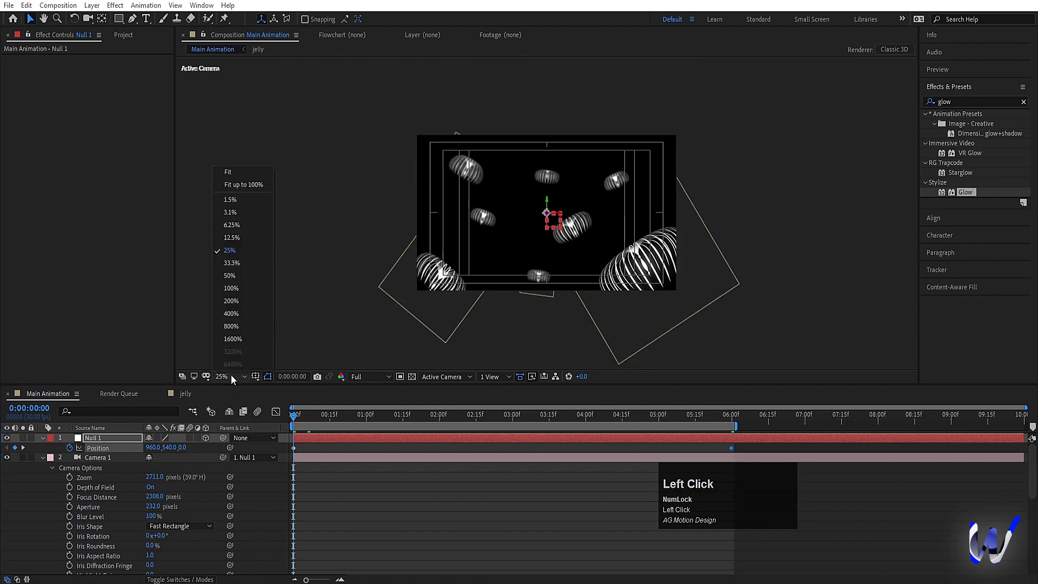
pyautogui.click(246, 178)
# Step: Preview the null-driven camera move from the beginning, and bring the playhead back to 0:00:00:00
pyautogui.press('space')
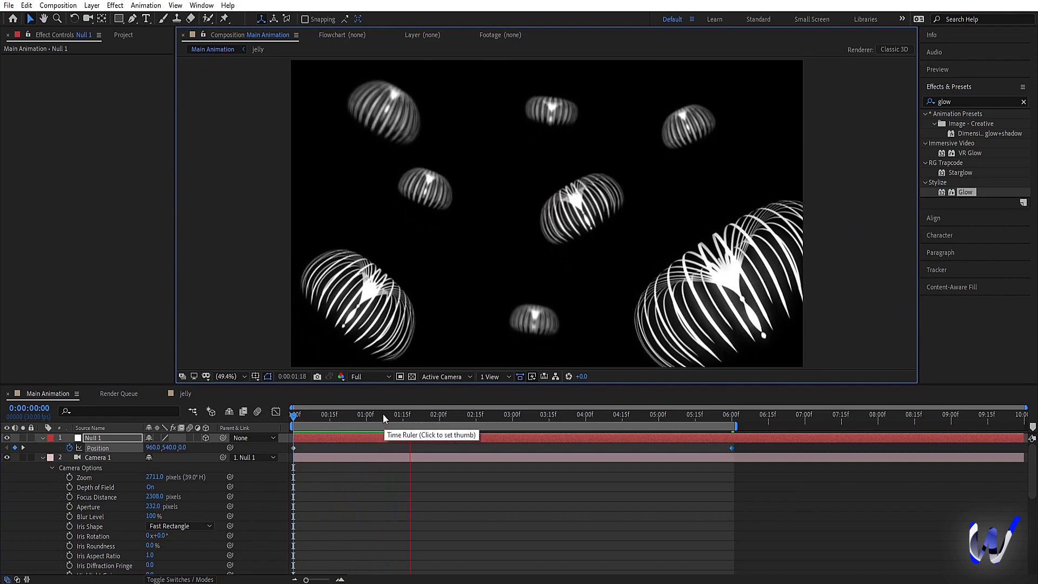
pyautogui.press('space')
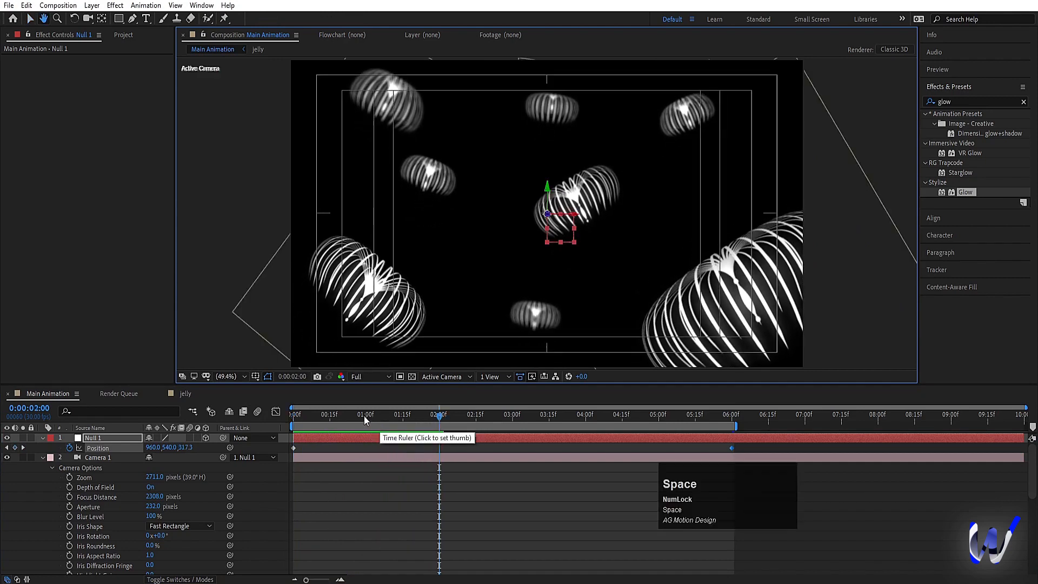
pyautogui.press('space')
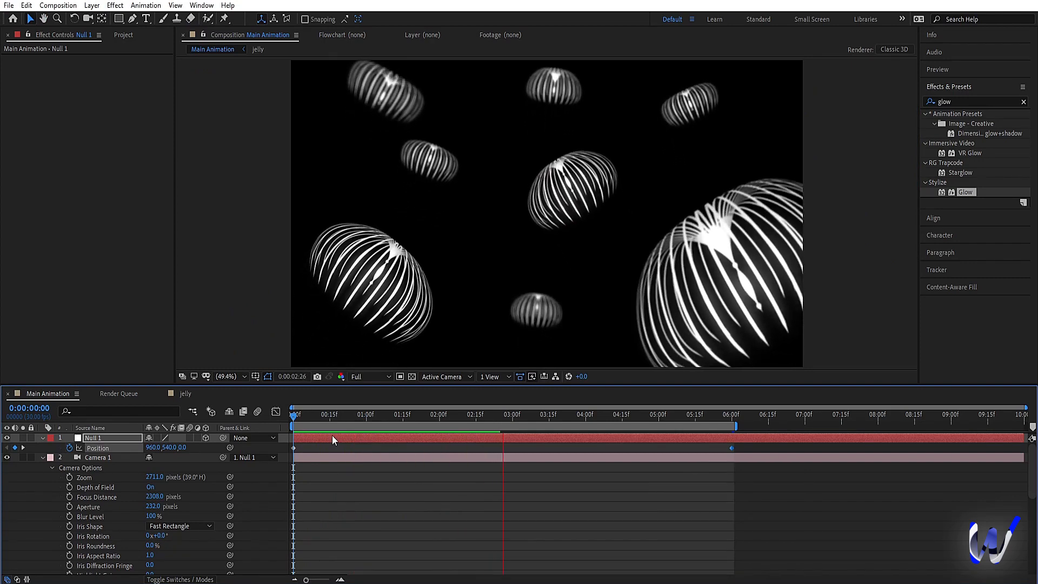
pyautogui.press('space')
pyautogui.moveTo(391, 416); pyautogui.dragTo(220, 419)
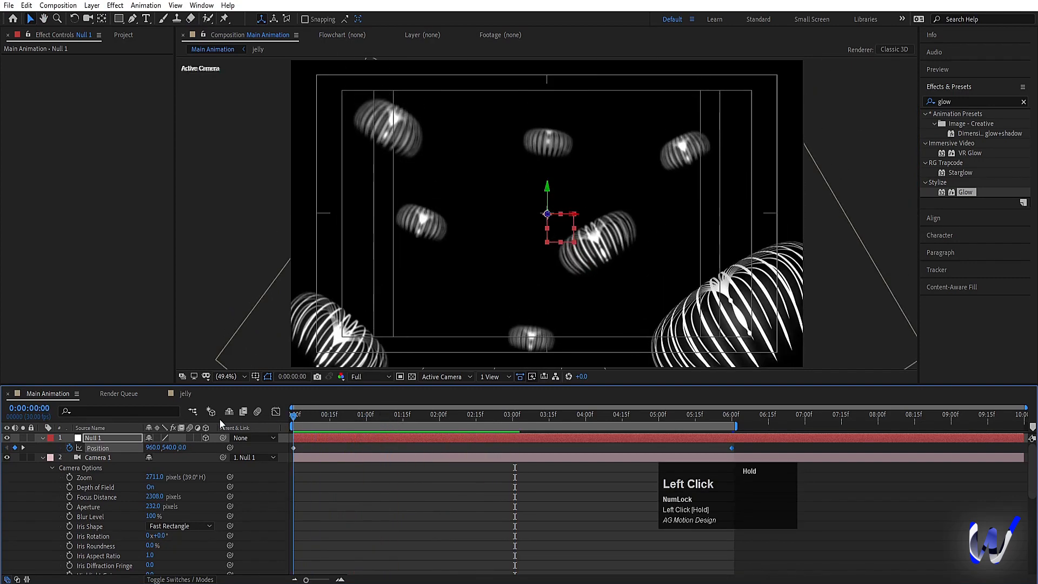
# Step: Examine the camera's travel past the jellyfish layers in the Top view by scrubbing from the start to 0:00:06:00
pyautogui.click(436, 376)
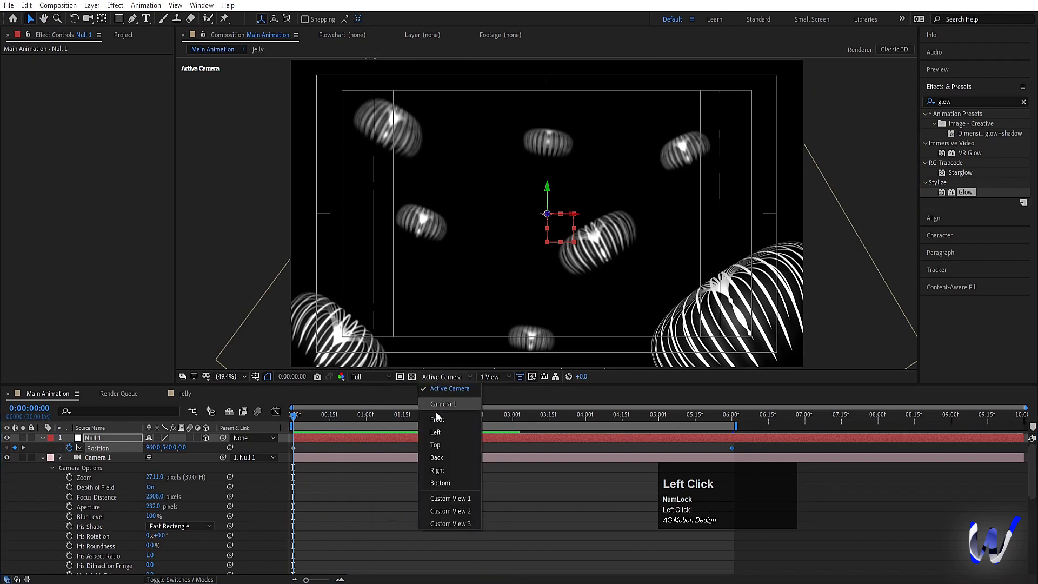
pyautogui.click(437, 443)
pyautogui.press('space')
pyautogui.scroll(-2, 593, 246)
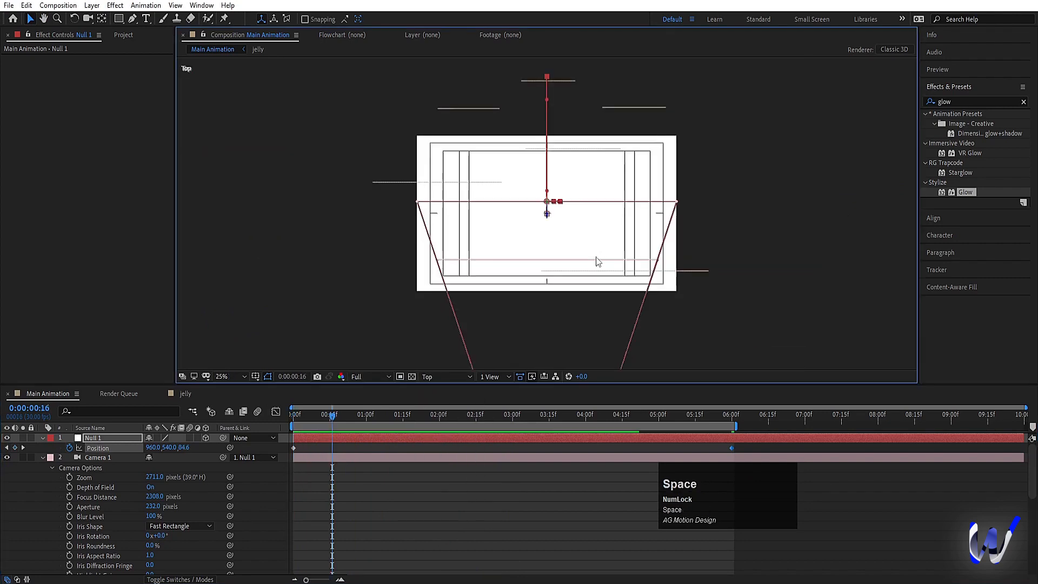
pyautogui.moveTo(399, 415); pyautogui.dragTo(428, 417)
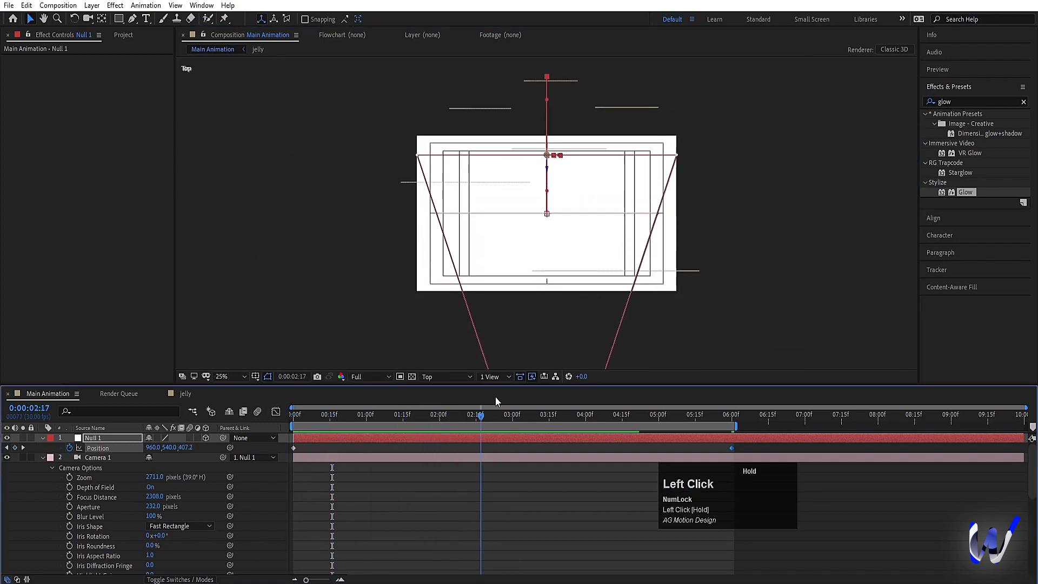
pyautogui.moveTo(603, 395); pyautogui.dragTo(664, 399)
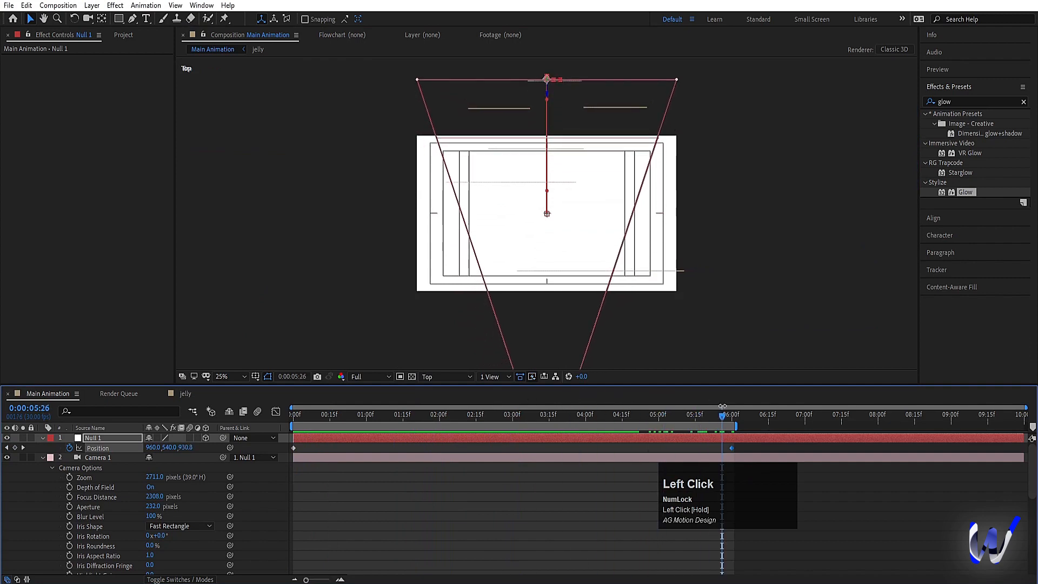
# Step: Split the viewer into two horizontal views, showing the Active Camera beside the Top view
pyautogui.click(491, 377)
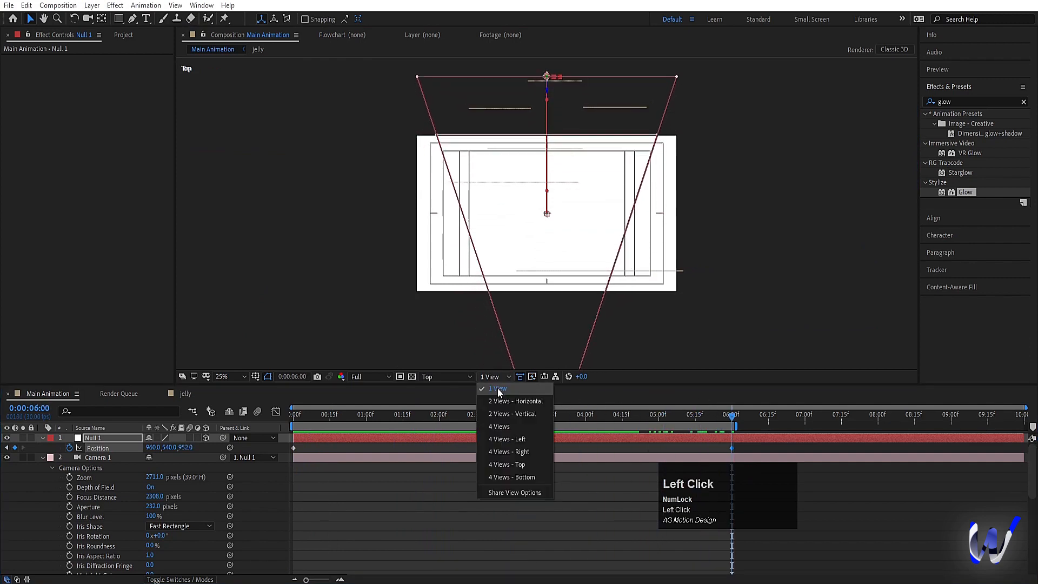
pyautogui.click(501, 399)
pyautogui.click(429, 332)
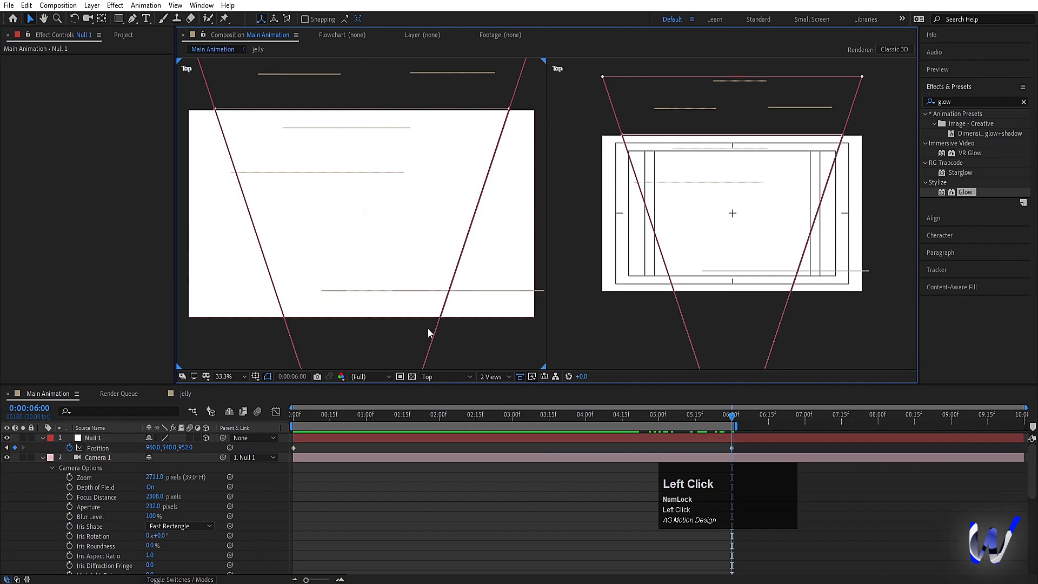
pyautogui.click(439, 376)
pyautogui.click(437, 391)
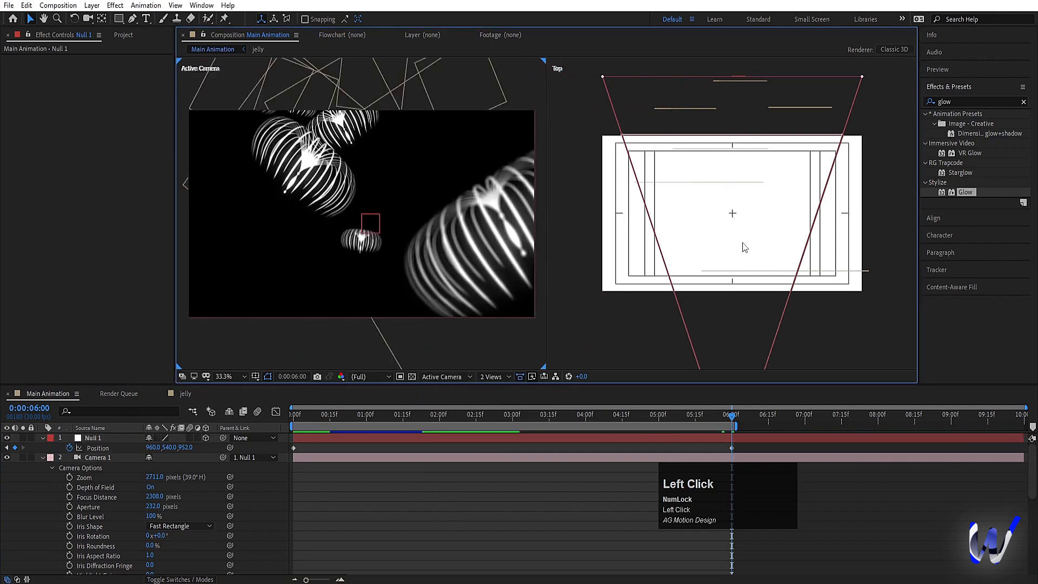
# Step: Move Null 1 further into the scene by setting its Z position to 1573 at 0:00:06:00
pyautogui.click(718, 438)
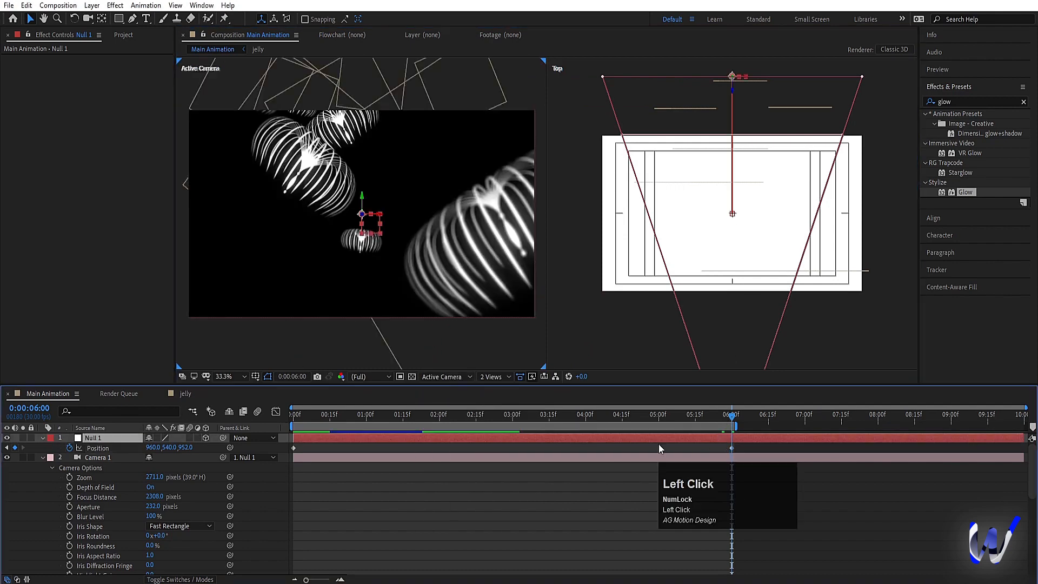
pyautogui.moveTo(186, 453); pyautogui.dragTo(690, 389)
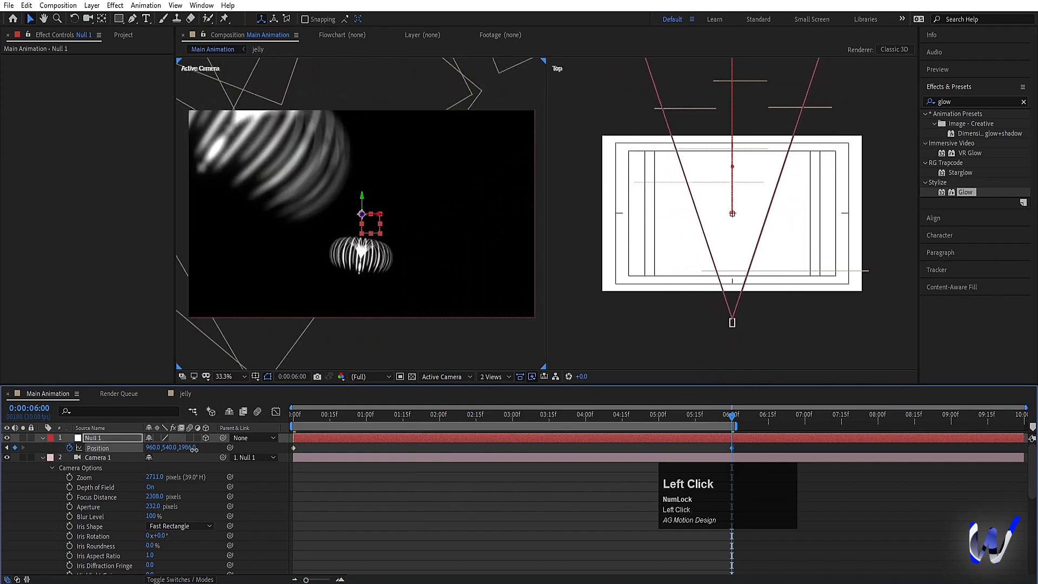
pyautogui.moveTo(194, 449); pyautogui.dragTo(320, 435)
pyautogui.scroll(-3, 683, 189)
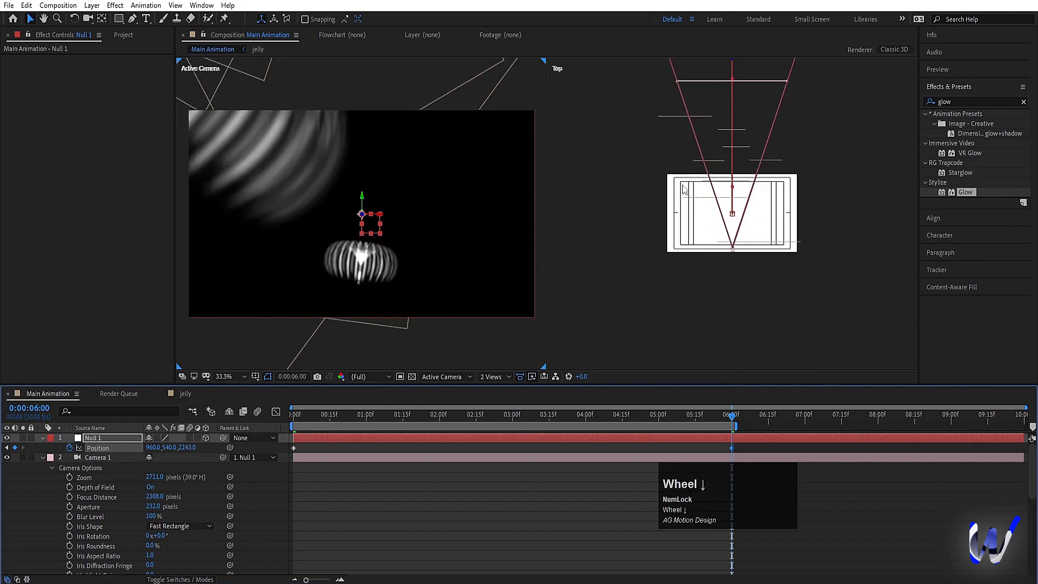
pyautogui.moveTo(188, 449); pyautogui.dragTo(102, 444)
pyautogui.moveTo(192, 447); pyautogui.dragTo(1, 442)
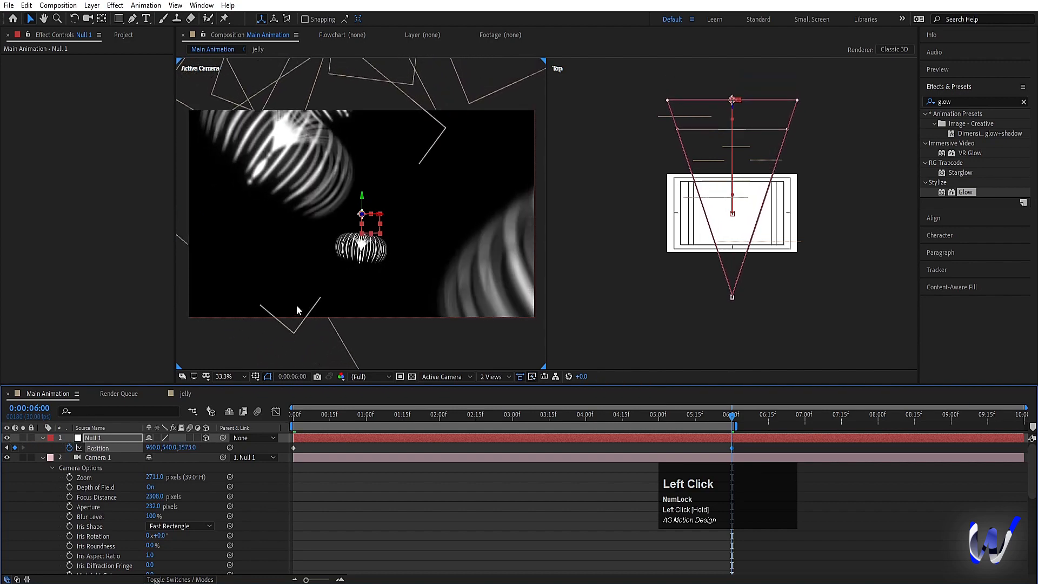
# Step: Set Camera 1's aperture to 400 pixels
pyautogui.click(149, 504)
pyautogui.write('400')
pyautogui.press('Return')
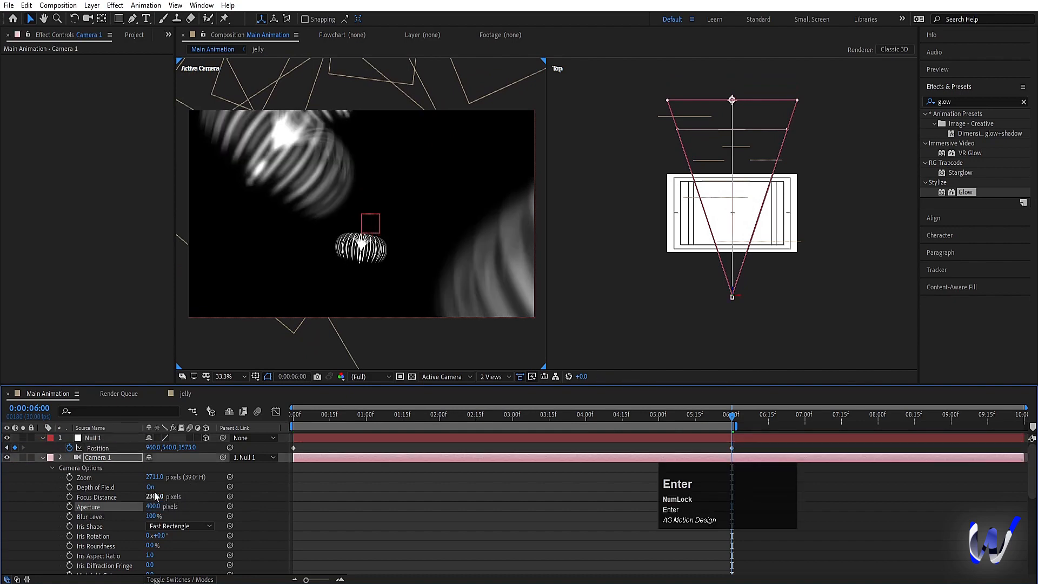
# Step: Return to 0:00:00:00 and restore a single Active Camera view fitted to the viewer
pyautogui.click(300, 412)
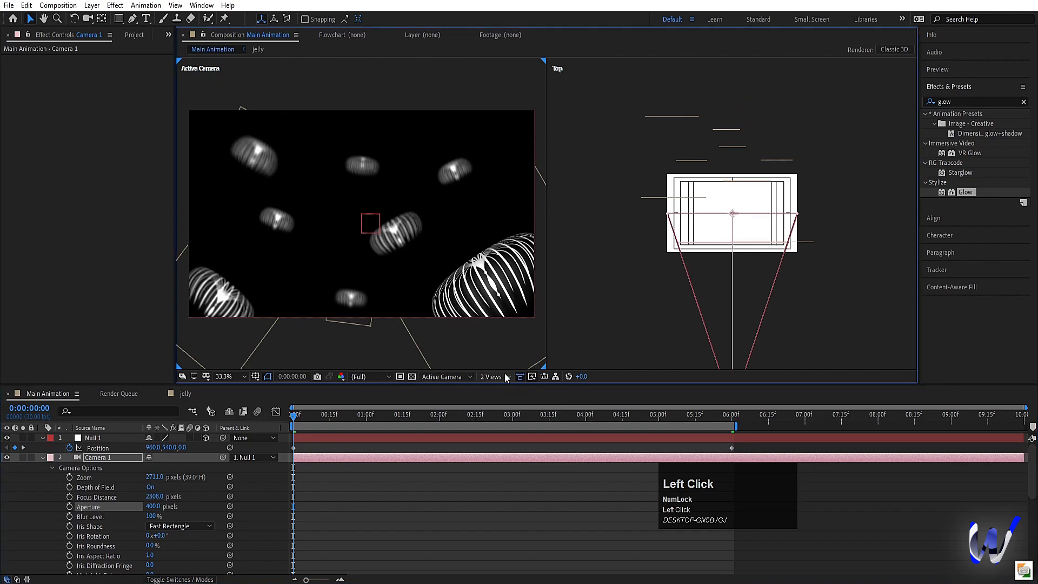
pyautogui.click(494, 376)
pyautogui.click(497, 388)
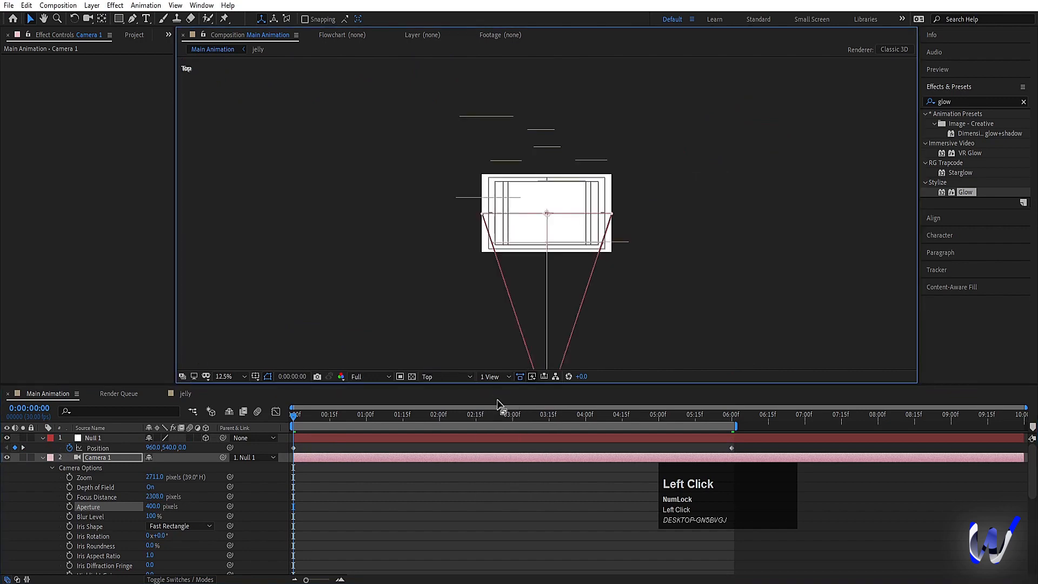
pyautogui.click(443, 378)
pyautogui.click(446, 389)
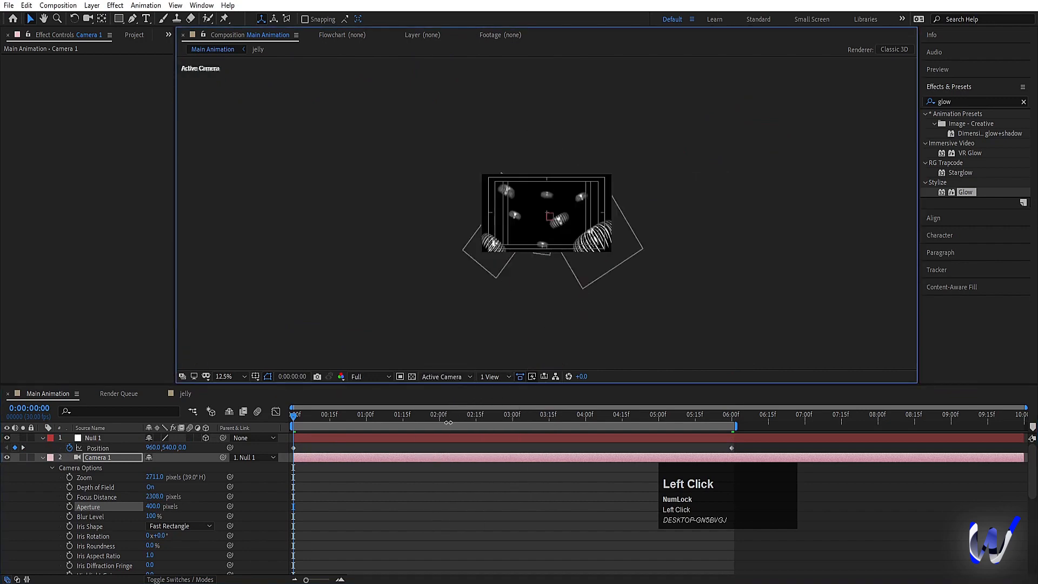
pyautogui.click(224, 376)
pyautogui.click(227, 172)
# Step: Preview the deeper camera move and stronger depth-of-field blur from the beginning of the composition
pyautogui.press('space')
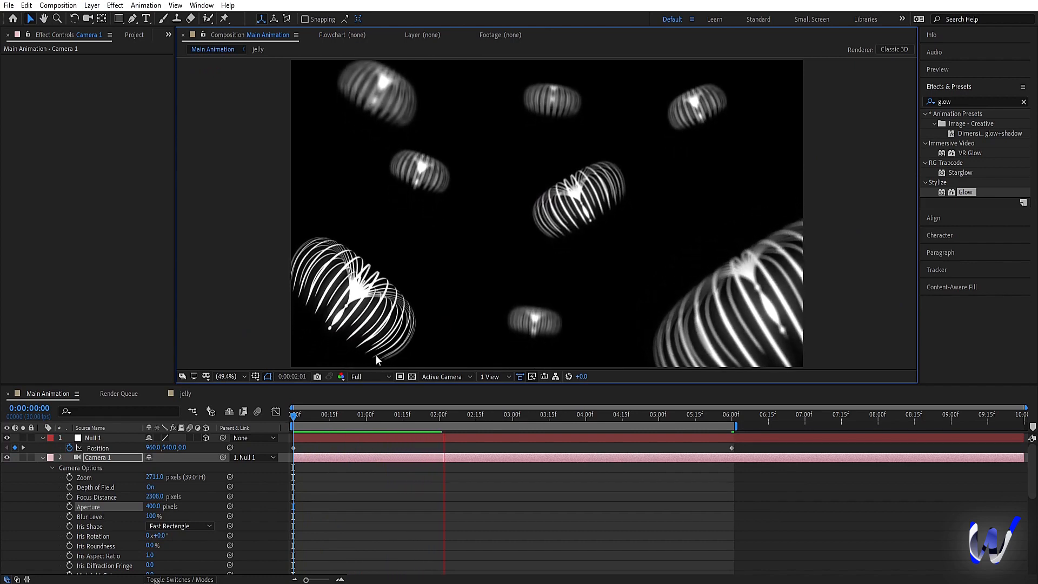
pyautogui.press('space')
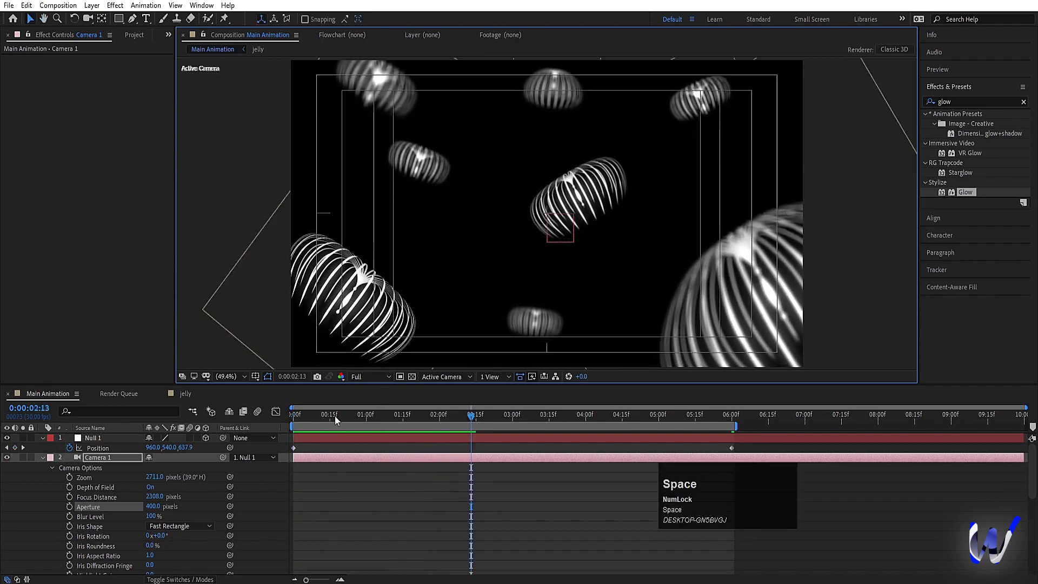
pyautogui.moveTo(323, 417); pyautogui.dragTo(292, 417)
pyautogui.press('space')
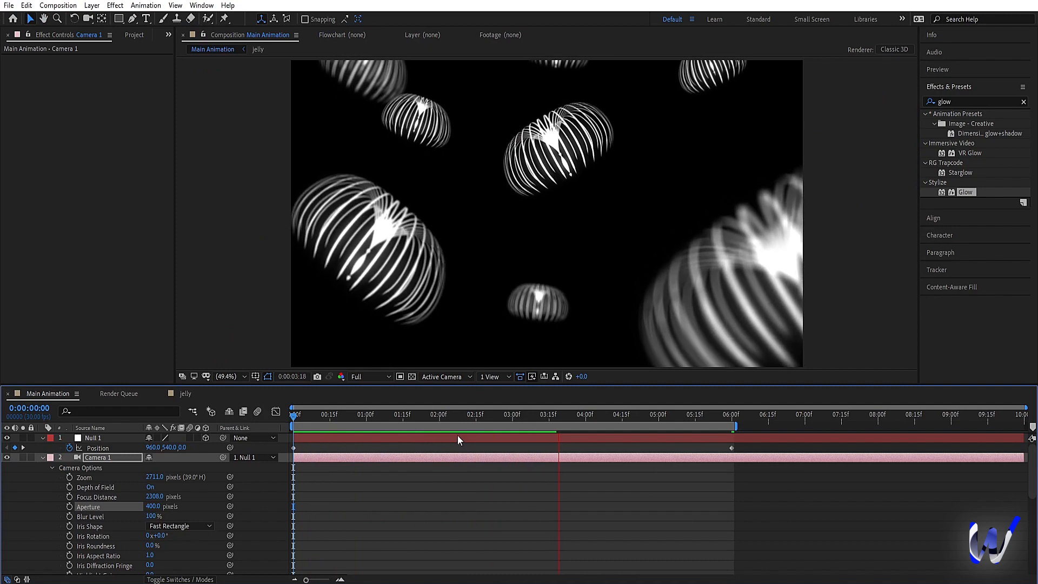
pyautogui.press('space')
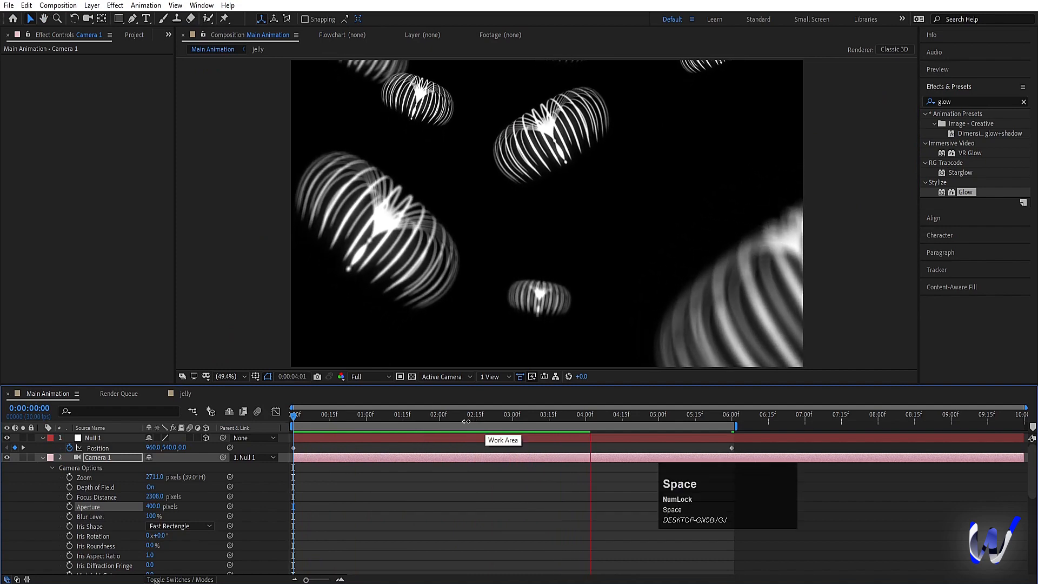
pyautogui.click(348, 443)
pyautogui.press('space')
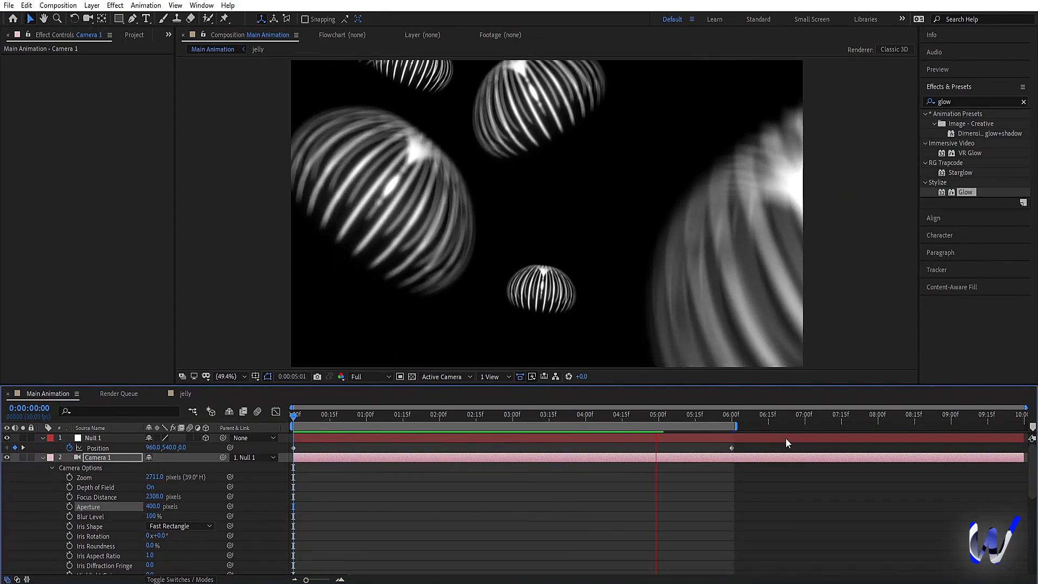
# Step: Extend the work area to just before eight seconds and apply Easy Ease to Null 1's position keyframe at 0:00:06:00
pyautogui.press('space')
pyautogui.moveTo(738, 426); pyautogui.dragTo(745, 452)
pyautogui.press('F9')
# Step: Preview the end of the camera move around the eased keyframe at six seconds
pyautogui.press('space')
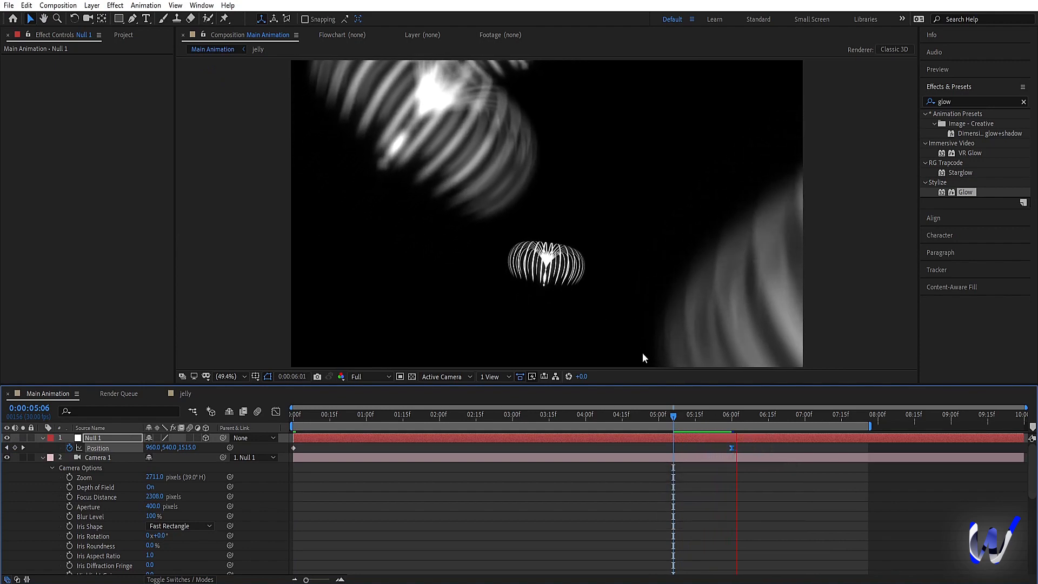
pyautogui.click(727, 415)
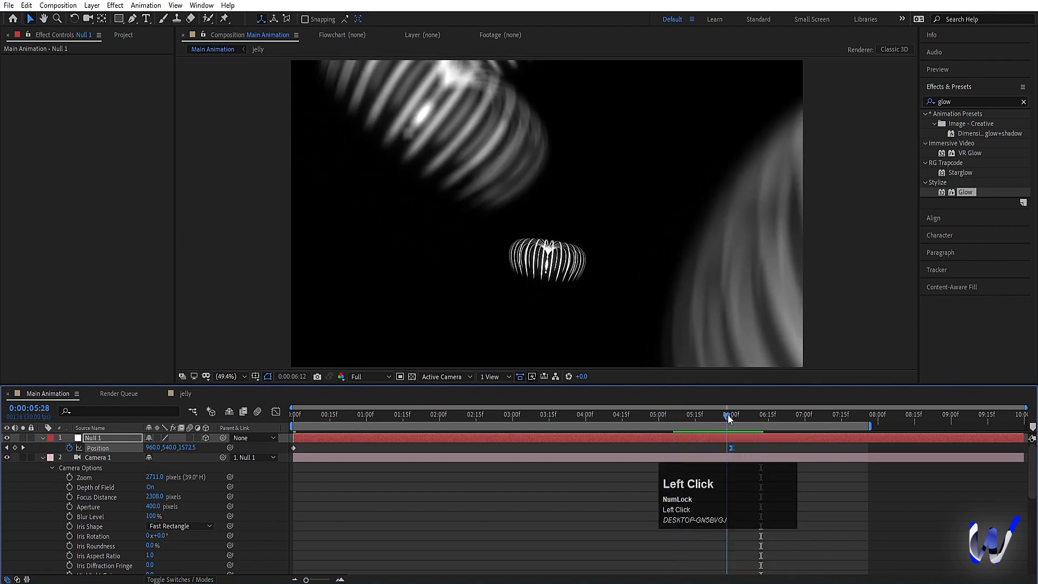
pyautogui.press('space')
pyautogui.press('space')
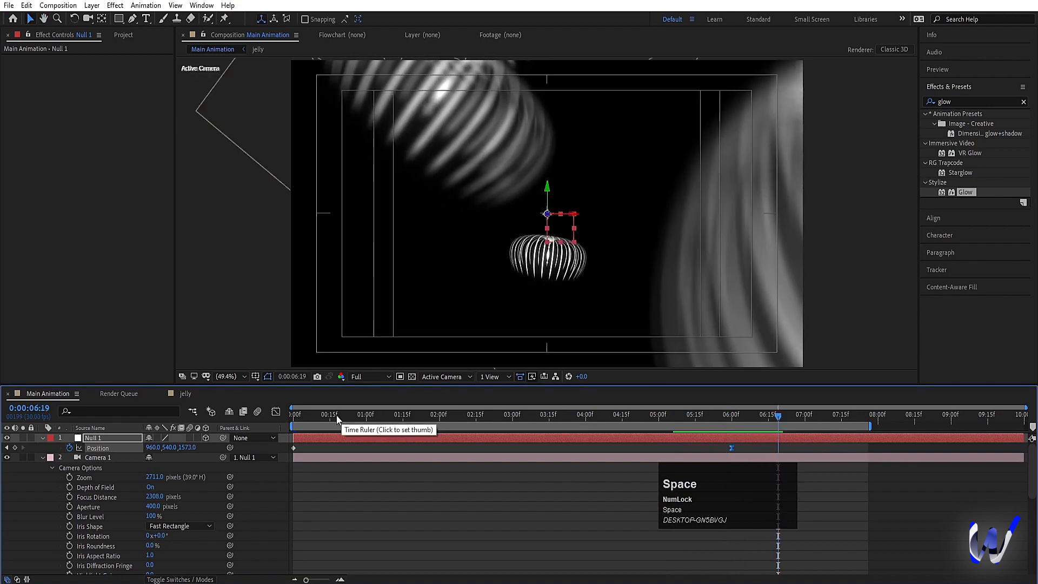
# Step: Return to 0:00:00:00 and set the preview resolution to Half
pyautogui.click(292, 415)
pyautogui.click(371, 377)
pyautogui.click(365, 419)
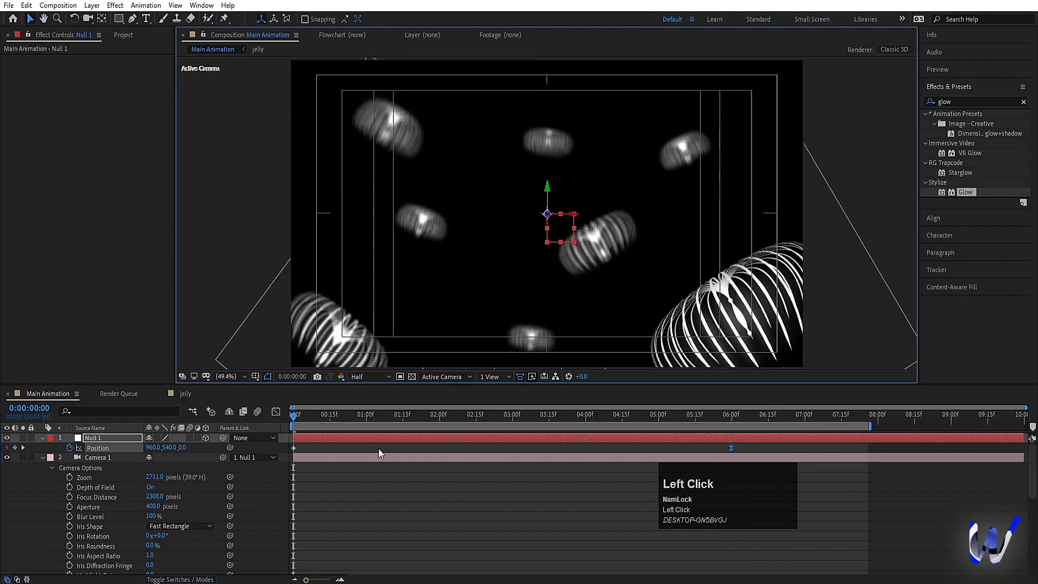
# Step: Extend the work area to about 0:00:09:00 and preview the full camera move in Main Animation
pyautogui.press('space')
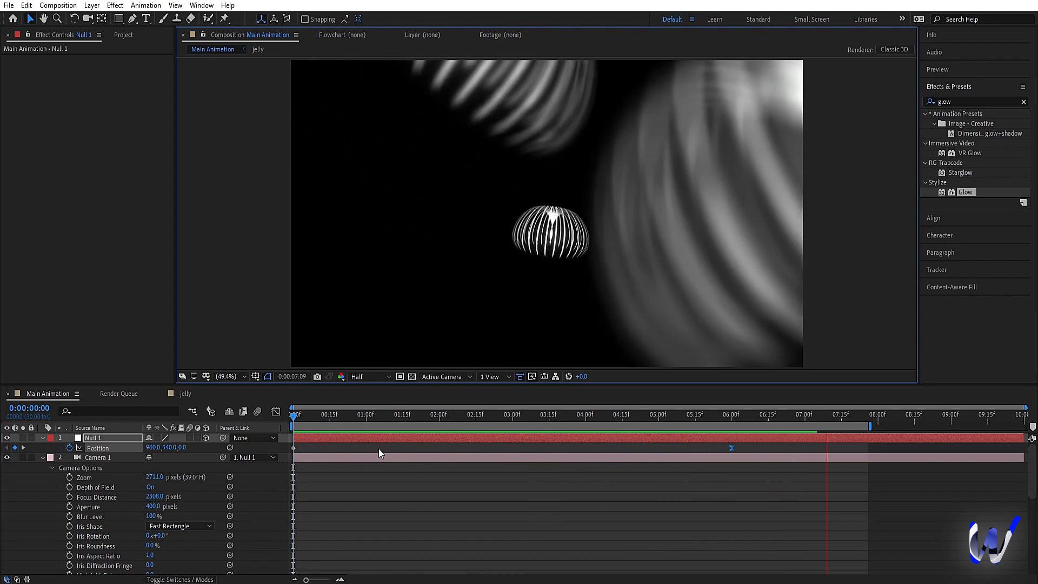
pyautogui.press('space')
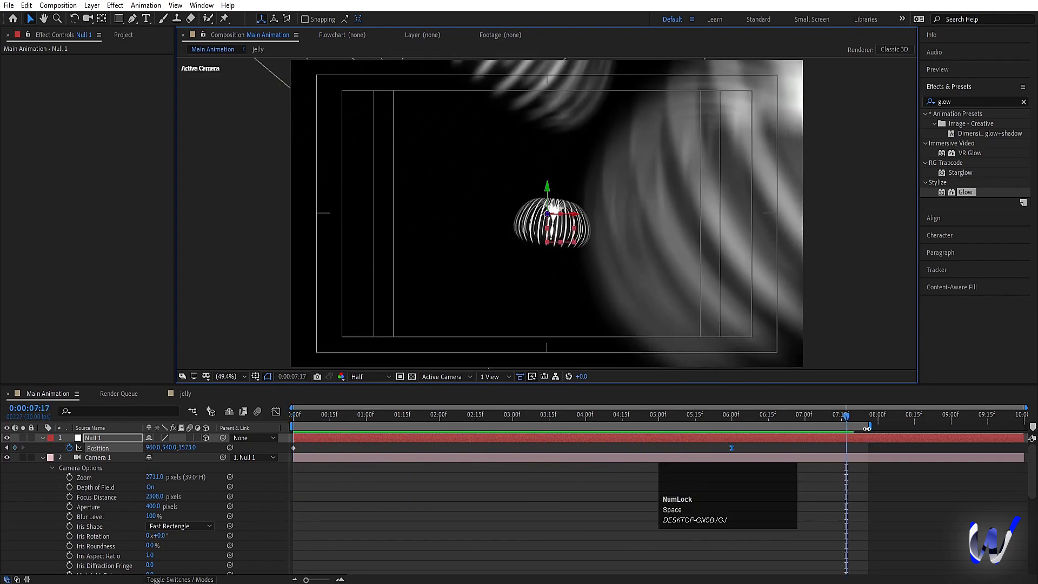
pyautogui.moveTo(867, 428); pyautogui.dragTo(955, 425)
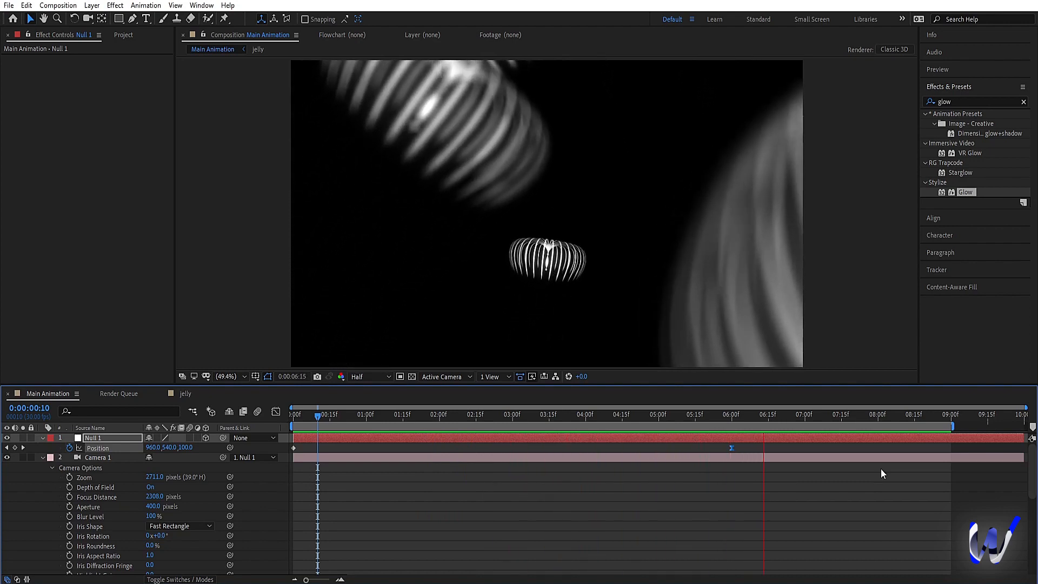
pyautogui.press('space')
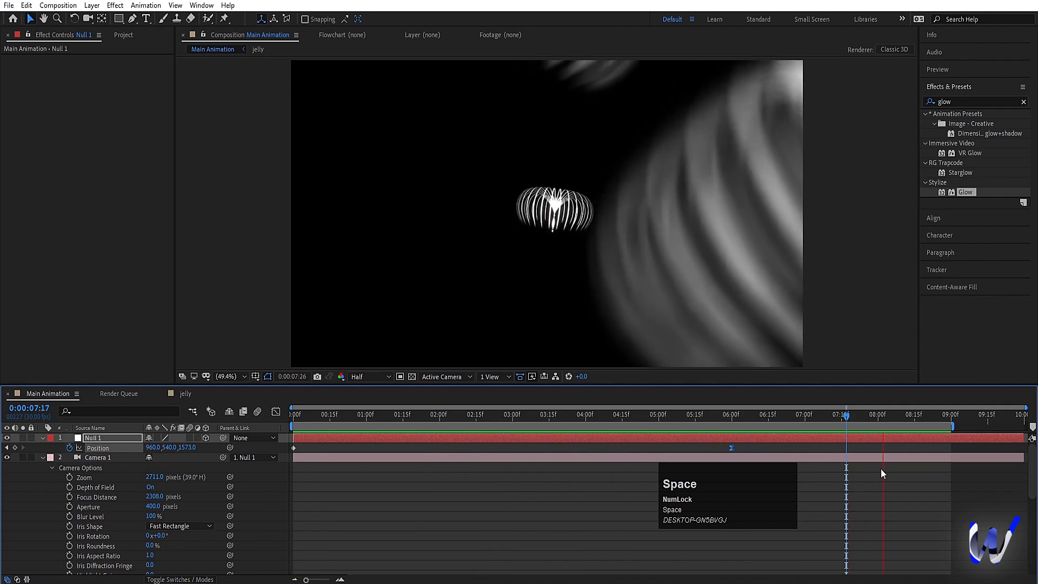
pyautogui.press('space')
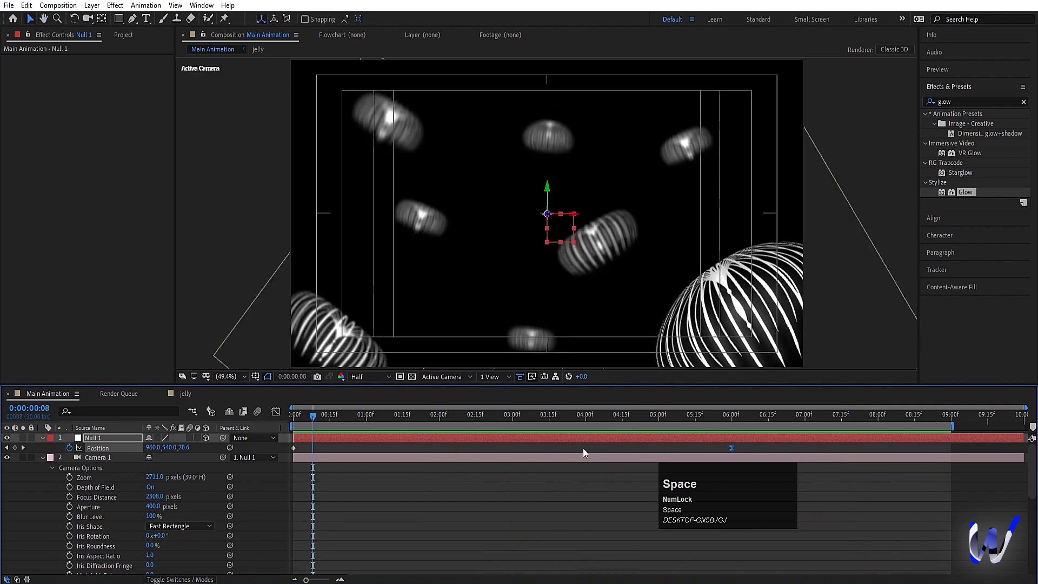
# Step: Add a new adjustment layer above the image sequences in the jelly composition and apply the Tint effect to it
pyautogui.click(507, 451)
pyautogui.press('u')
pyautogui.moveTo(721, 418); pyautogui.dragTo(730, 417)
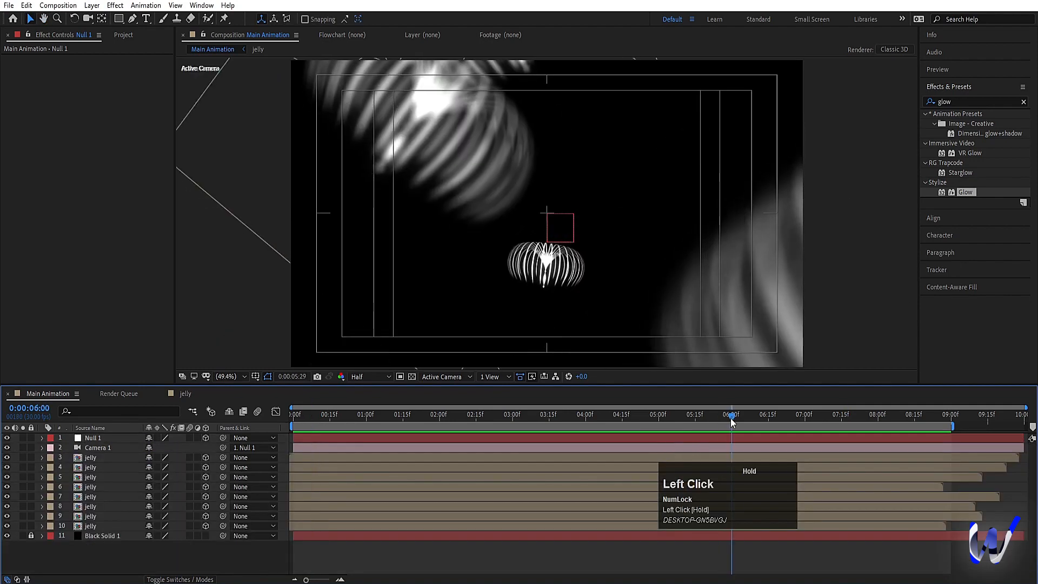
pyautogui.click(183, 397)
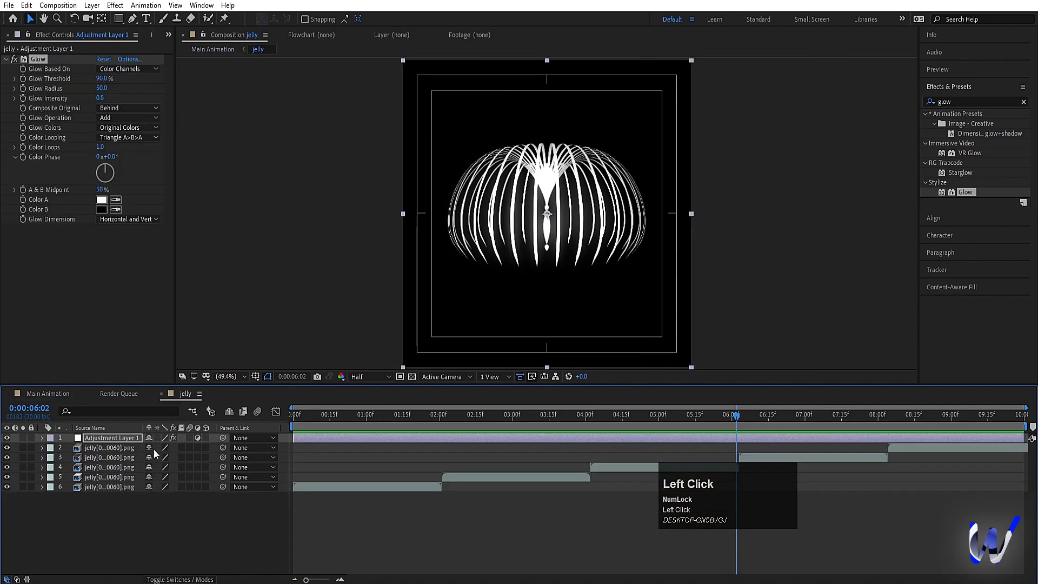
pyautogui.click(98, 449)
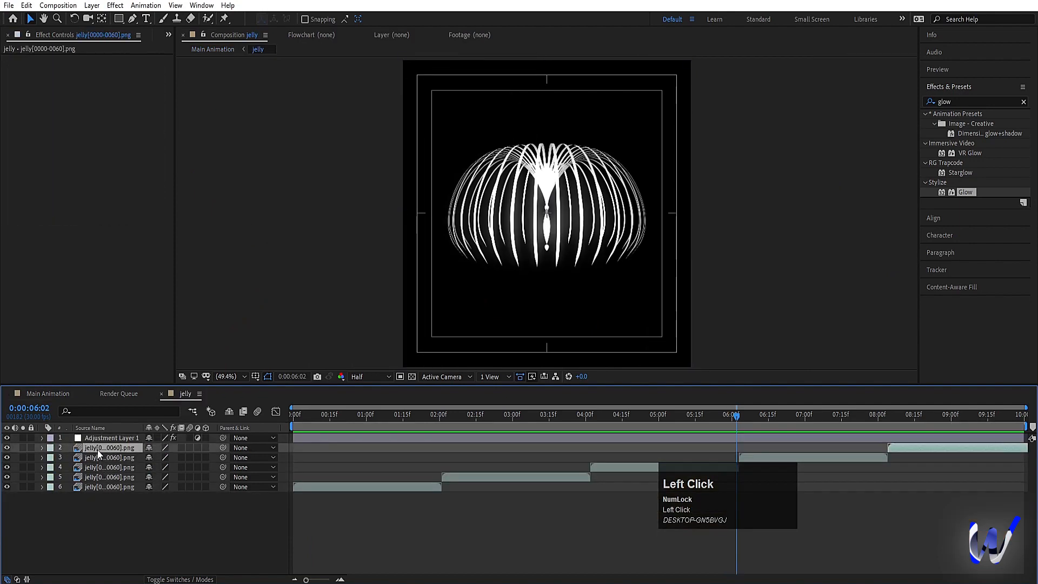
pyautogui.rightClick(91, 509)
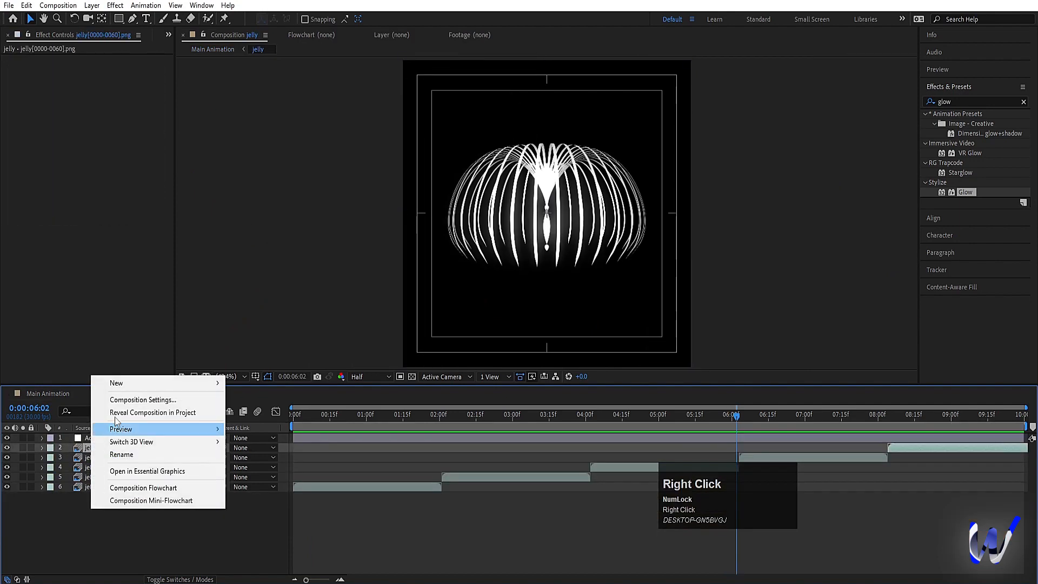
pyautogui.click(116, 382)
pyautogui.click(273, 475)
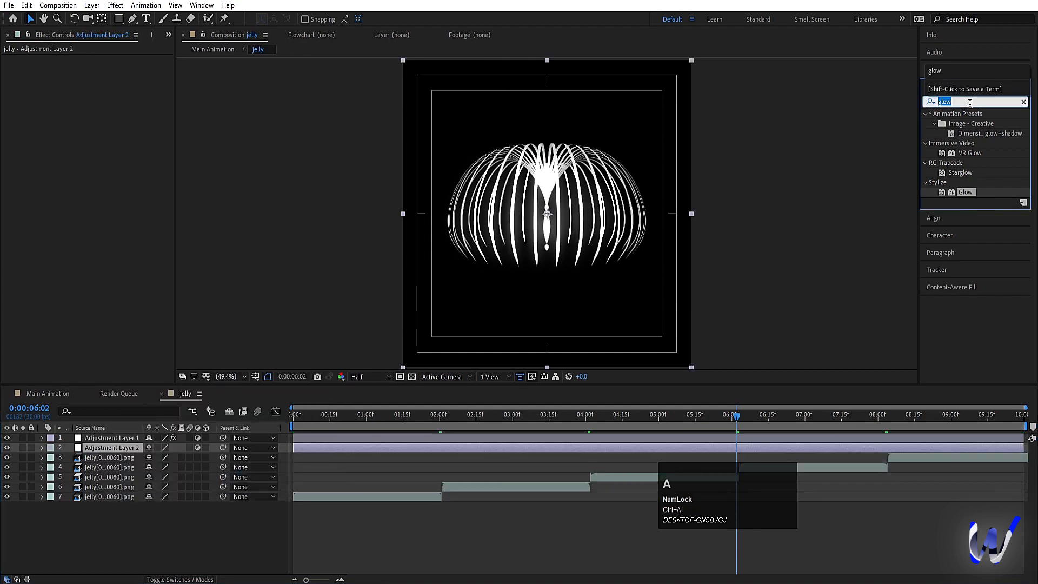
pyautogui.write('tint')
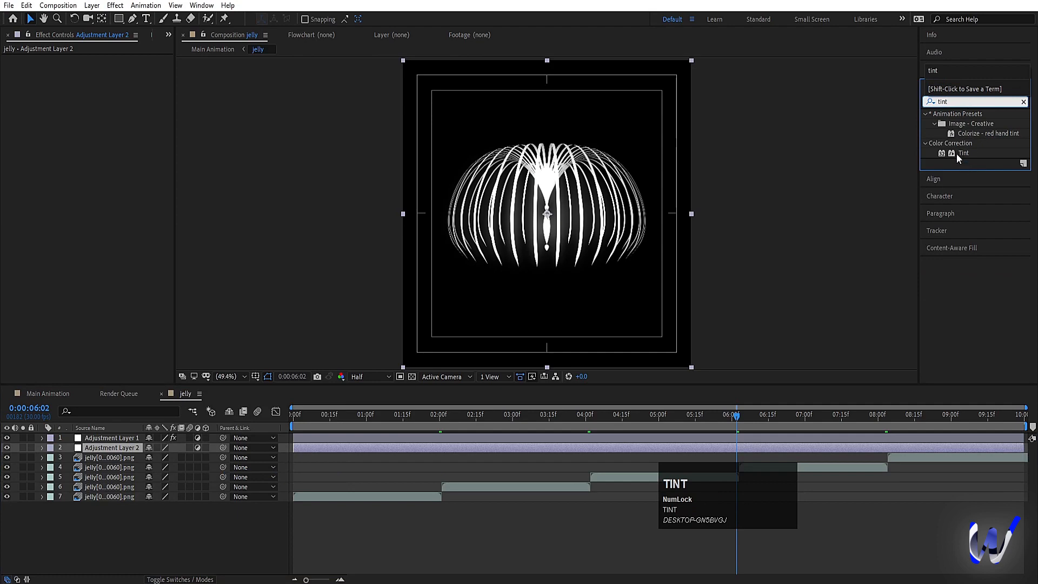
pyautogui.doubleClick(957, 154)
# Step: Try the Tint effect with its black and white colors swapped, checking the look in Main Animation
pyautogui.click(128, 99)
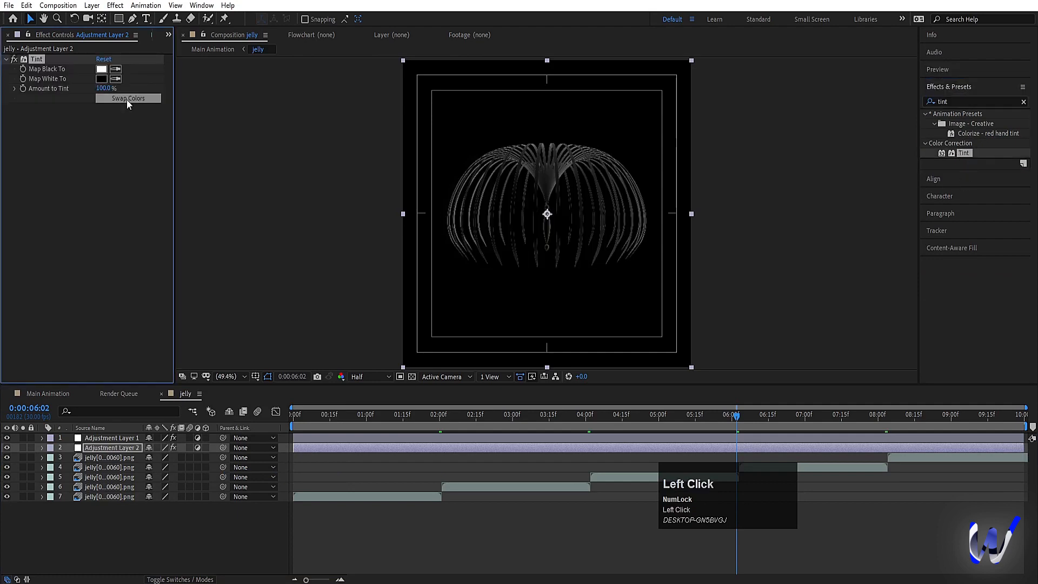
pyautogui.click(39, 393)
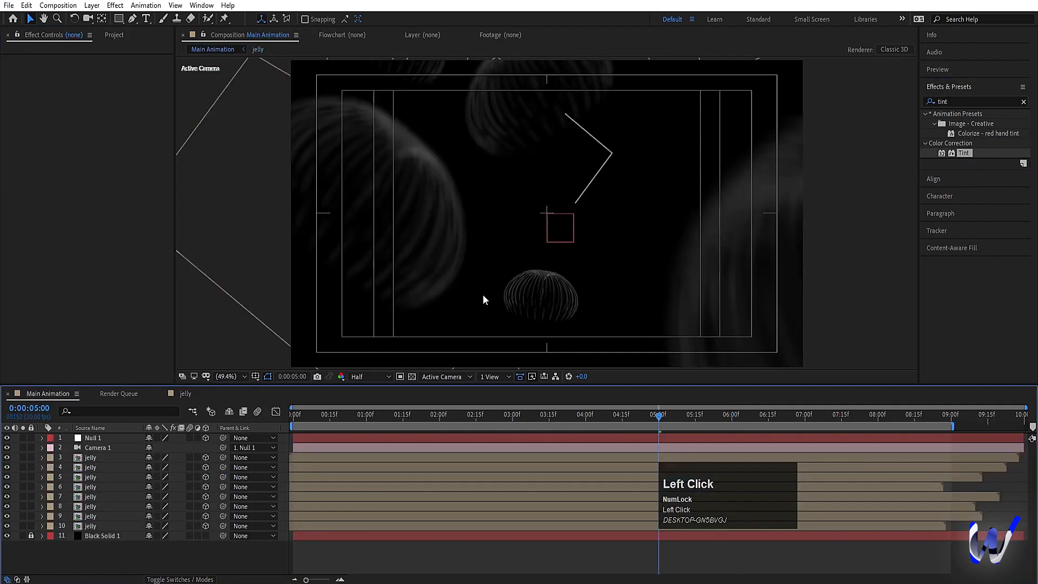
pyautogui.click(185, 394)
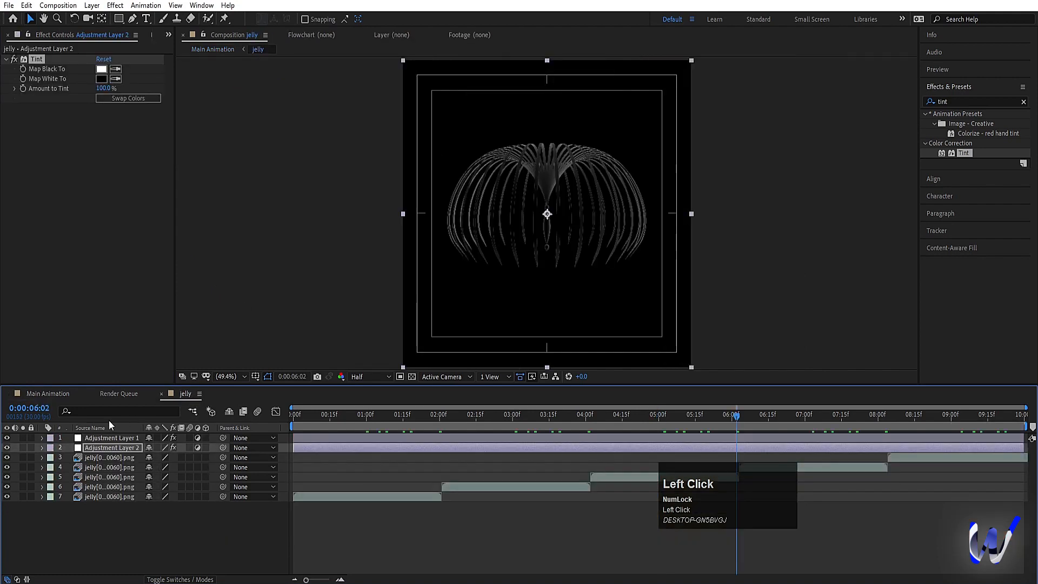
pyautogui.click(135, 102)
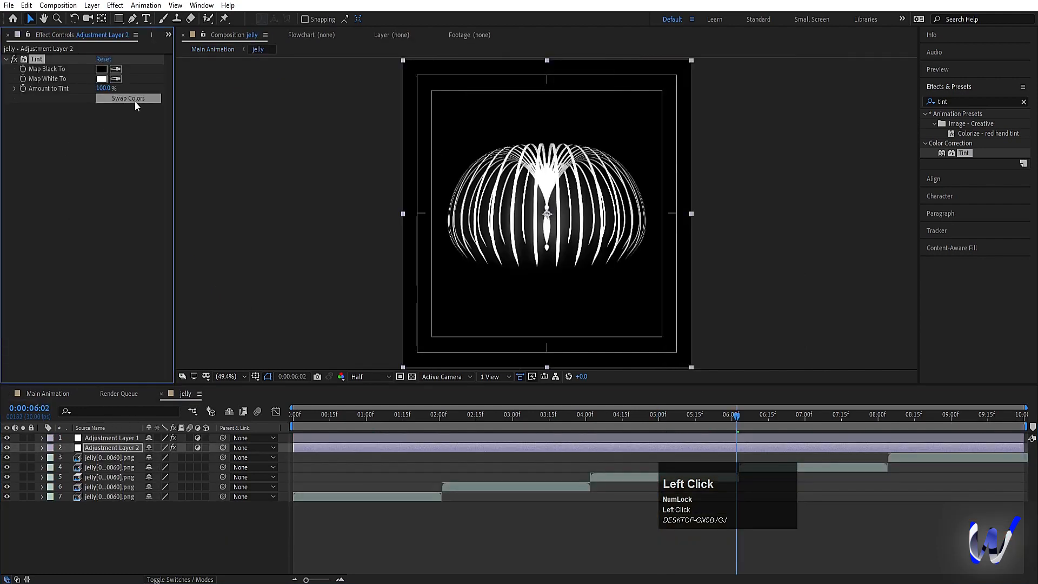
# Step: Set the Tint's Map White To color to light blue ABCBFF and preview the tinted jellyfish in Main Animation
pyautogui.click(103, 79)
pyautogui.moveTo(206, 221); pyautogui.dragTo(203, 213)
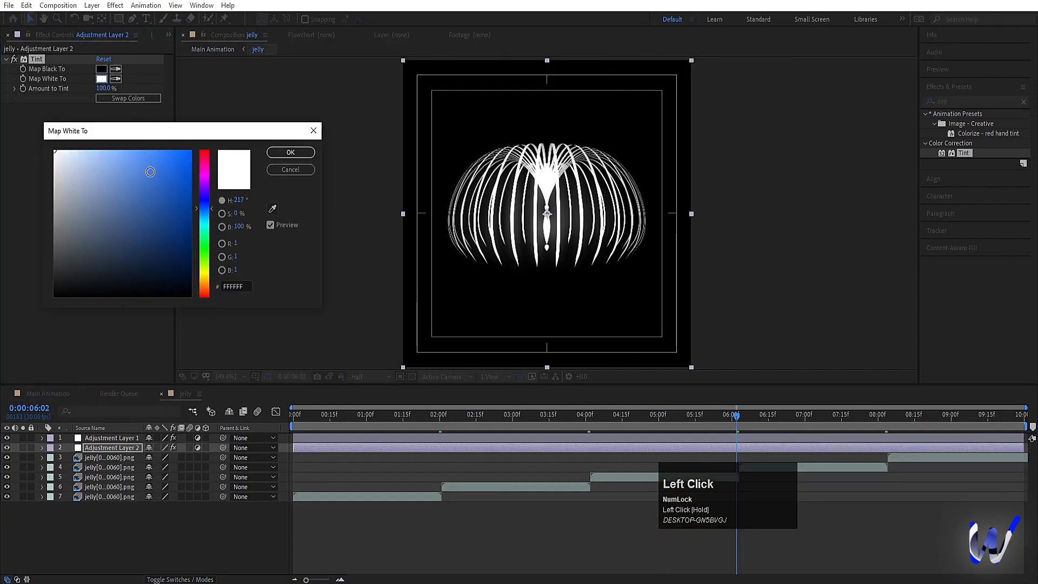
pyautogui.moveTo(150, 172); pyautogui.dragTo(102, 115)
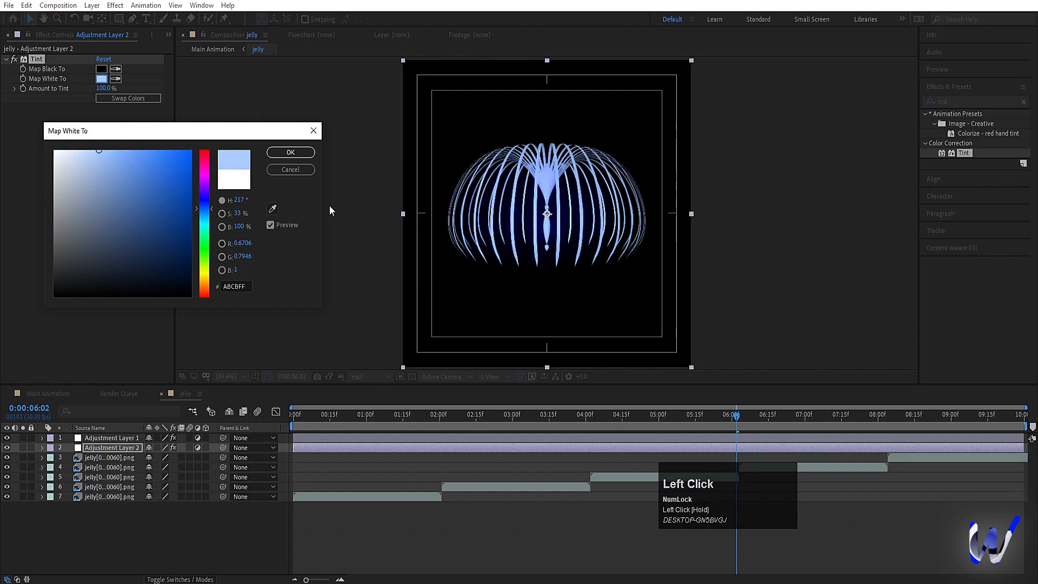
pyautogui.click(291, 152)
pyautogui.click(48, 393)
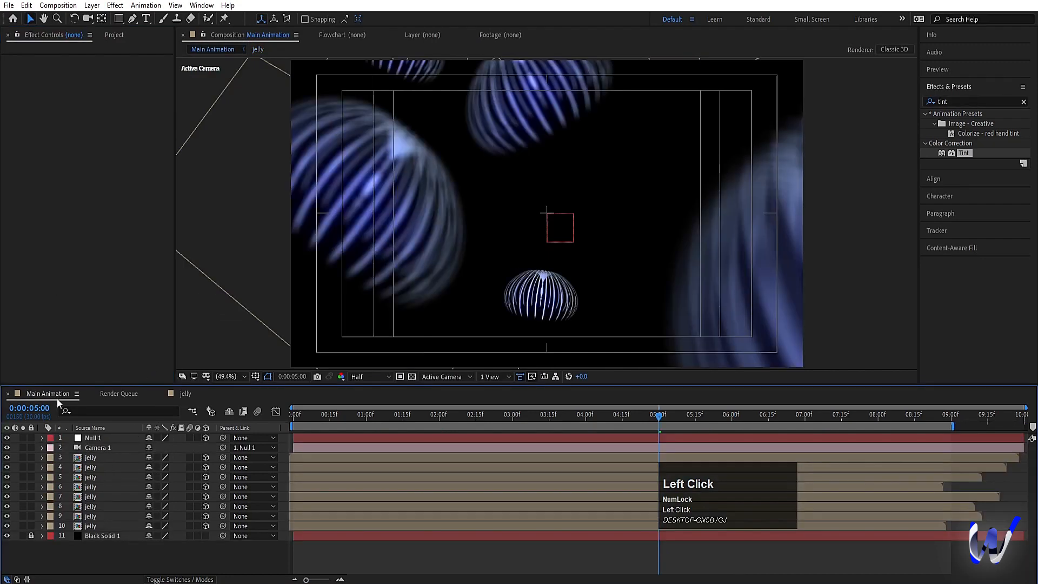
pyautogui.press('space')
pyautogui.click(190, 407)
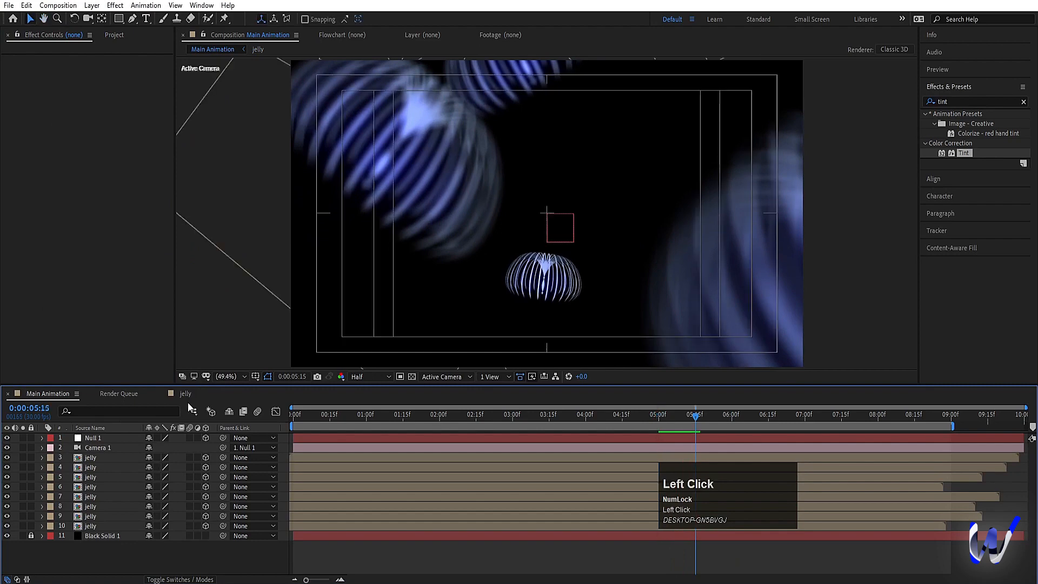
# Step: Swap the Tint colors in the jelly composition and set Map White To to bright blue 009CFF
pyautogui.click(186, 394)
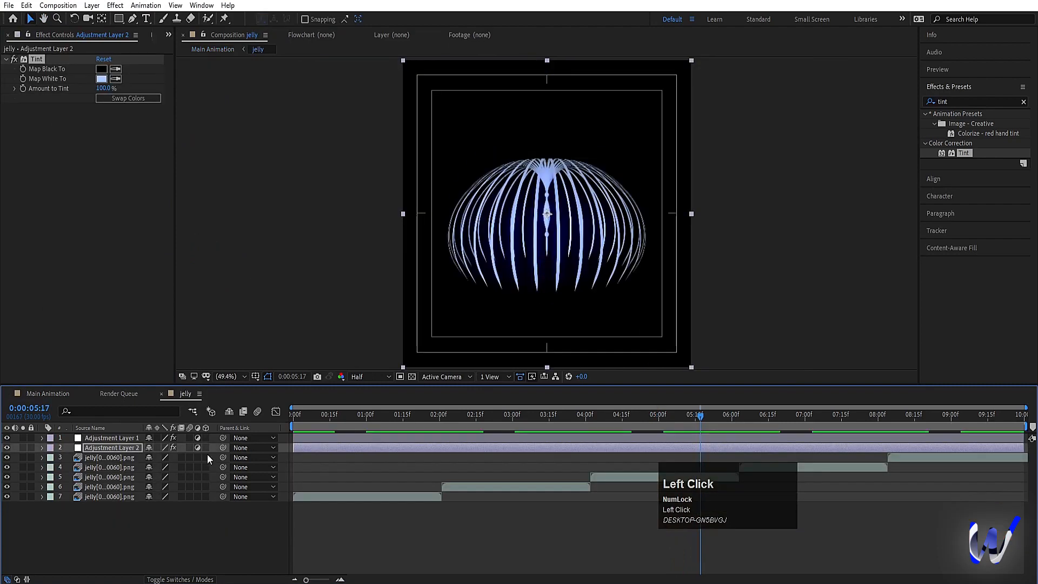
pyautogui.click(114, 98)
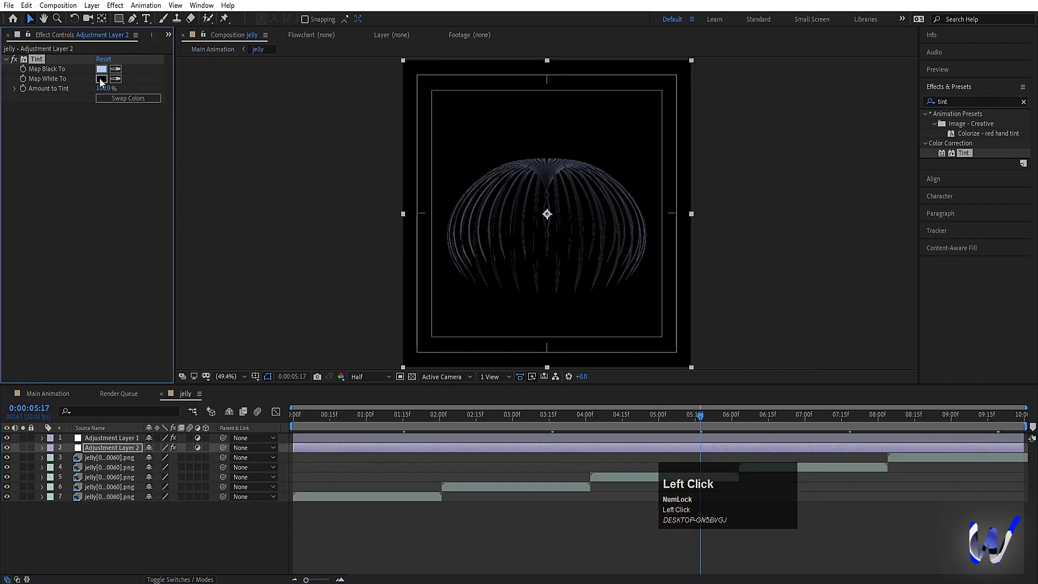
pyautogui.click(101, 79)
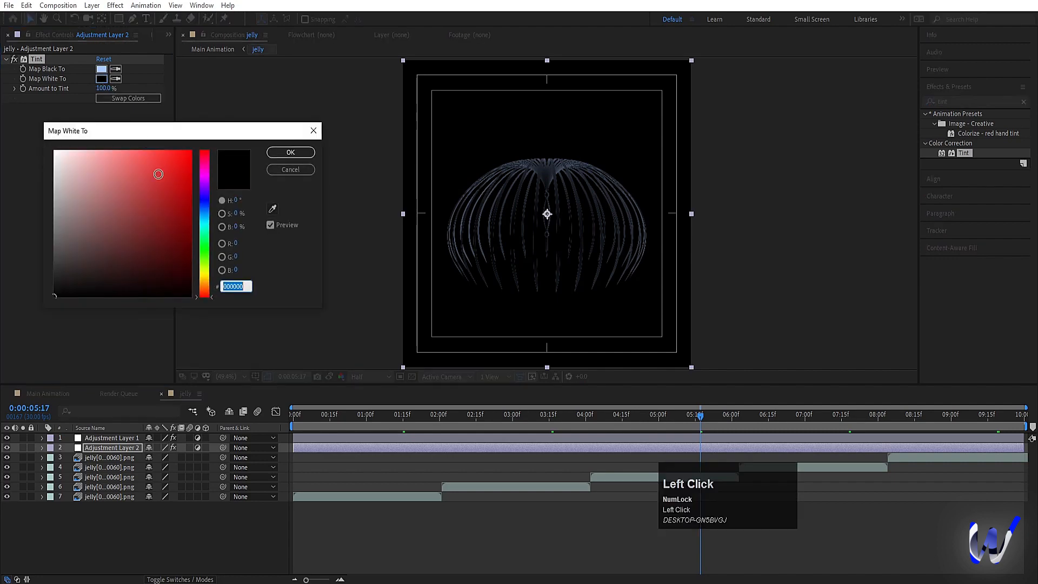
pyautogui.click(205, 202)
pyautogui.moveTo(167, 185)
pyautogui.mouseDown()
pyautogui.moveTo(183, 156)
pyautogui.moveTo(190, 198)
pyautogui.moveTo(199, 139)
pyautogui.mouseUp()
pyautogui.click(210, 189)
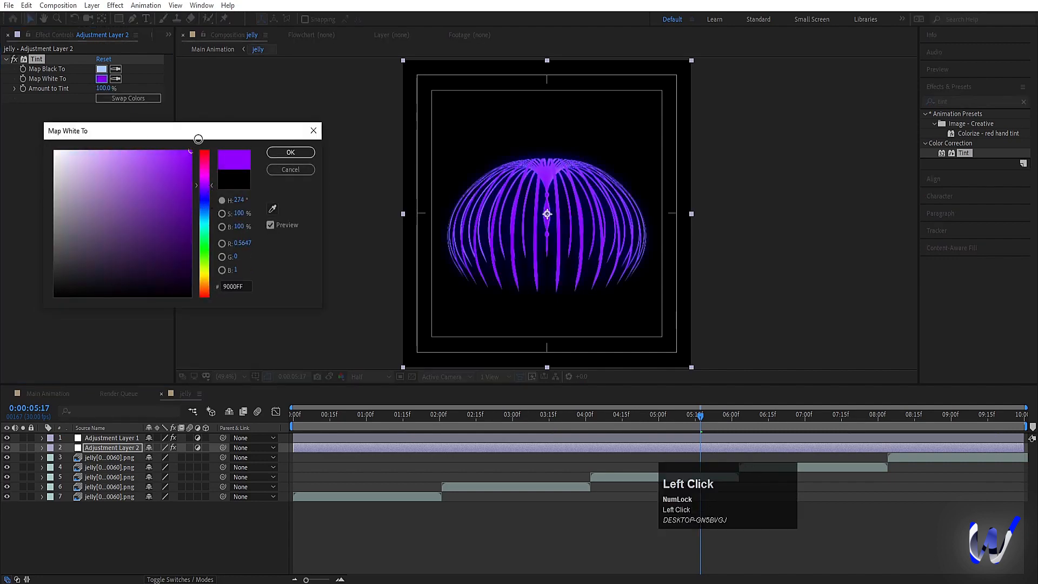
pyautogui.moveTo(209, 187); pyautogui.dragTo(213, 216)
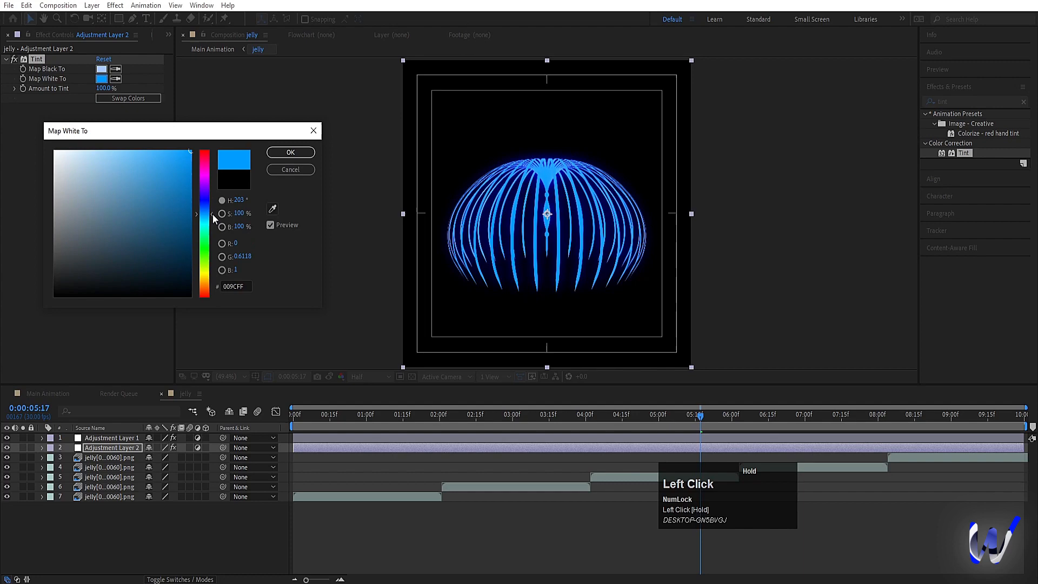
pyautogui.click(289, 153)
# Step: Preview the blue jellyfish in Main Animation from 0:00:00:00
pyautogui.click(59, 396)
pyautogui.press('space')
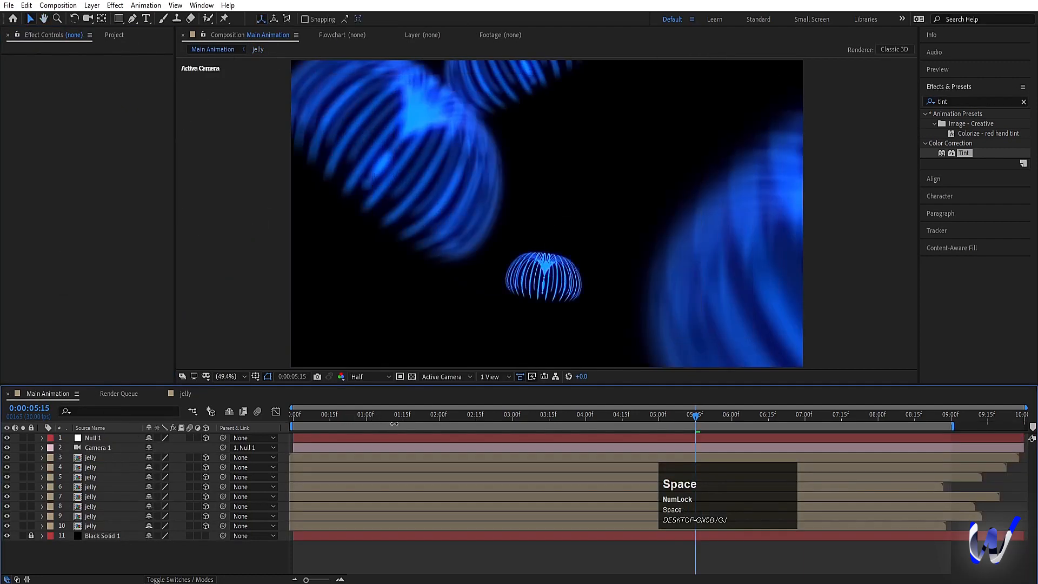
pyautogui.moveTo(347, 413); pyautogui.dragTo(246, 413)
pyautogui.press('space')
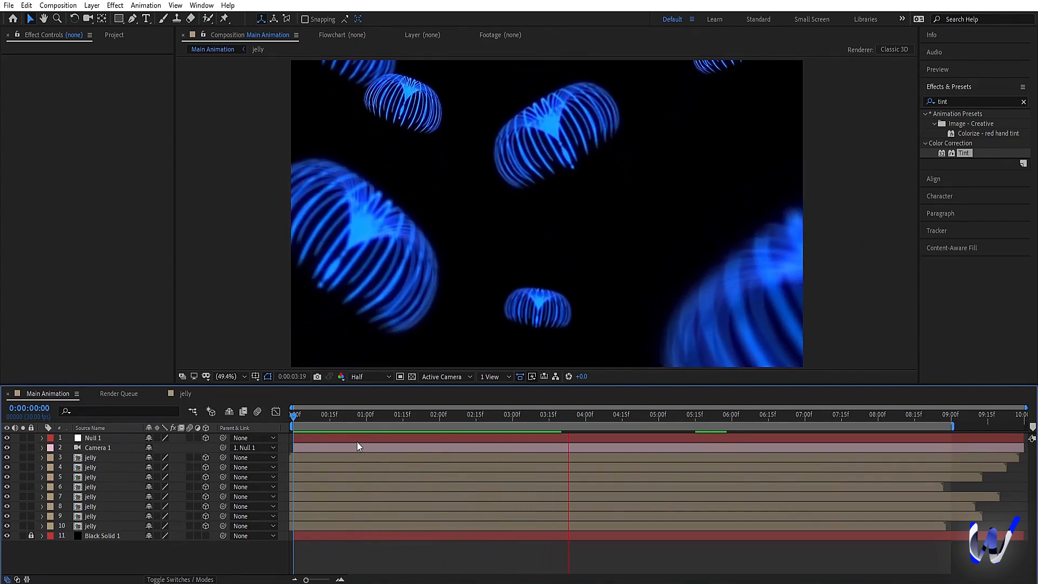
pyautogui.press('space')
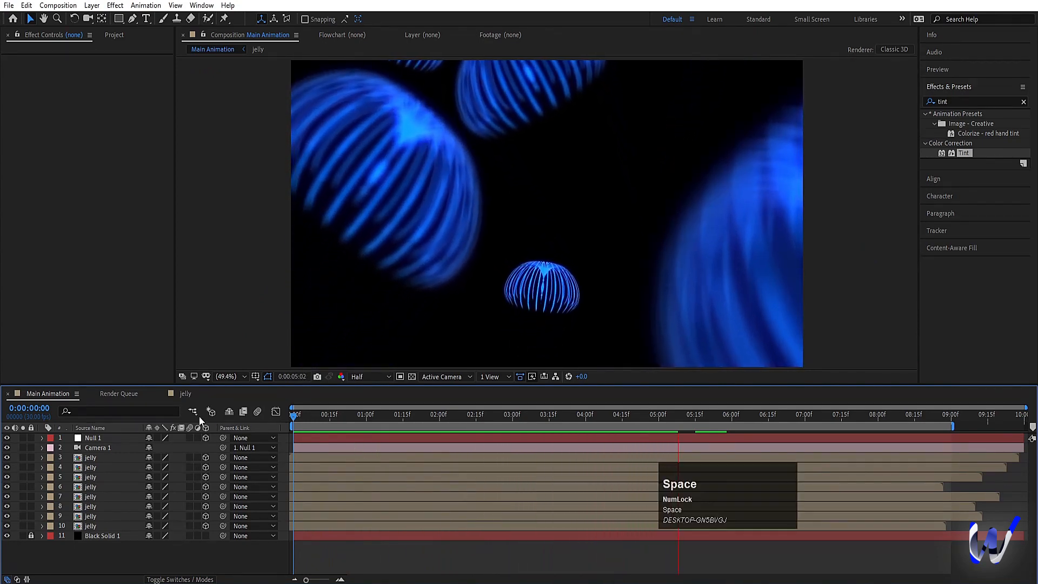
# Step: Swap the Tint's black and white colors in the jelly composition and check the look in Main Animation
pyautogui.click(190, 394)
pyautogui.click(131, 99)
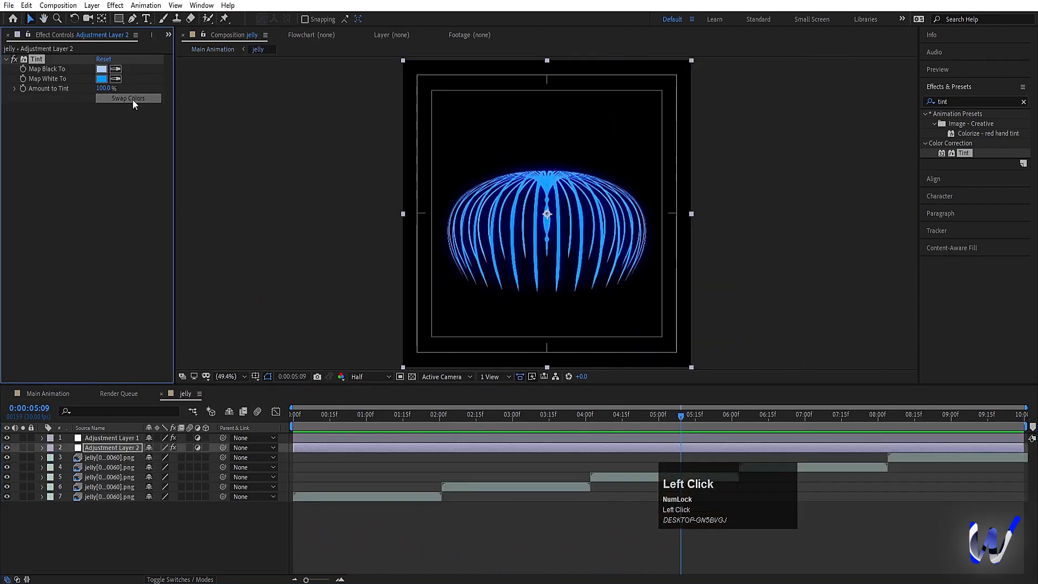
pyautogui.click(48, 394)
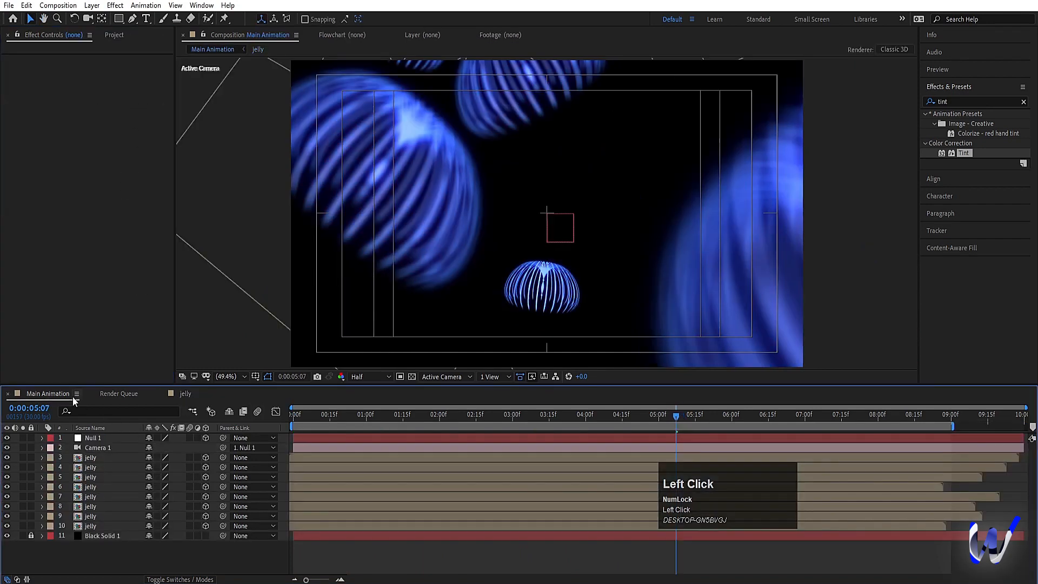
# Step: Set the Map White To color of the jelly composition's Tint to magenta-purple CC00FF
pyautogui.click(186, 393)
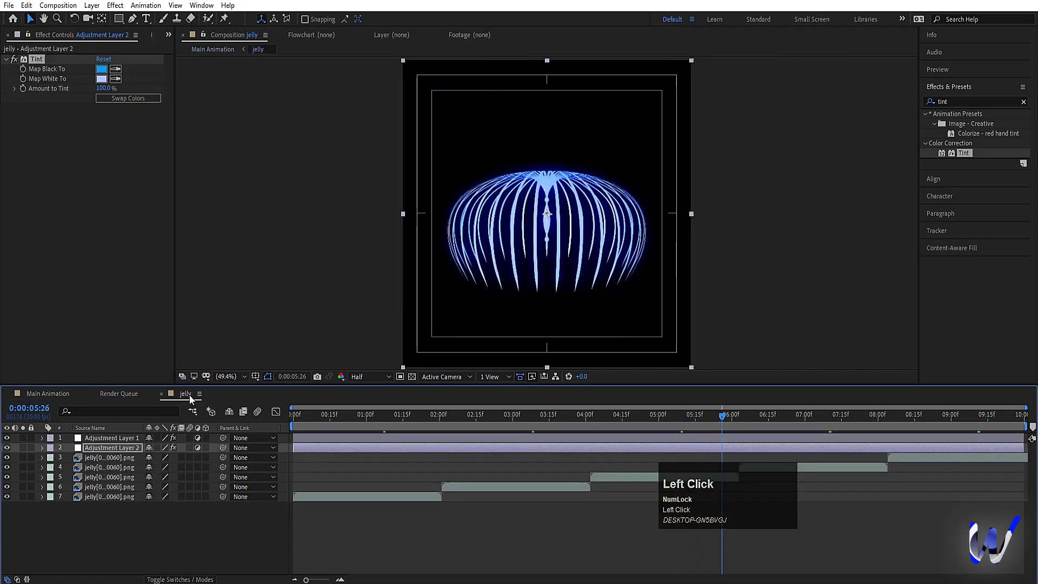
pyautogui.click(101, 78)
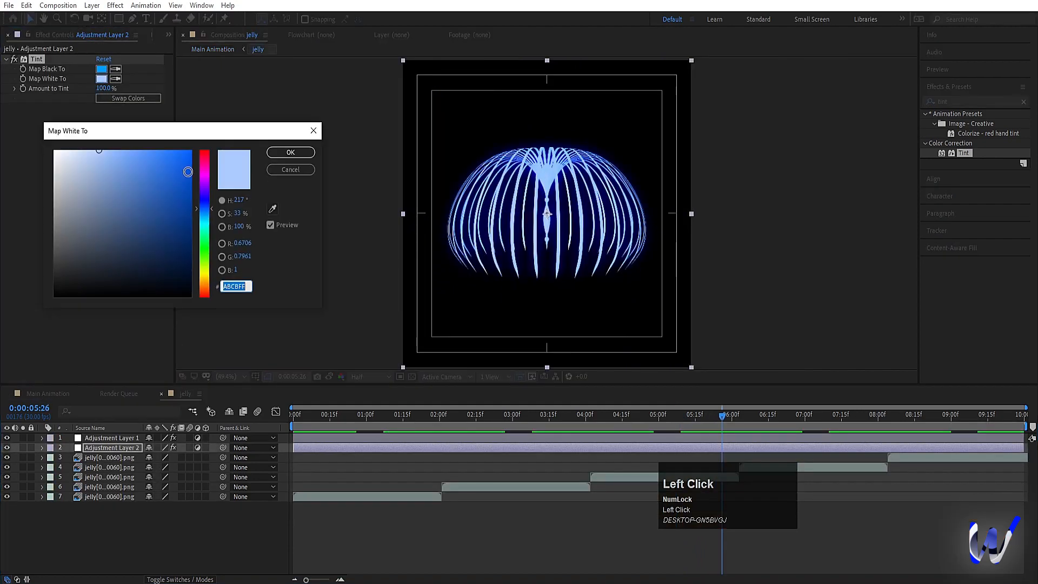
pyautogui.click(206, 180)
pyautogui.moveTo(181, 159); pyautogui.dragTo(213, 136)
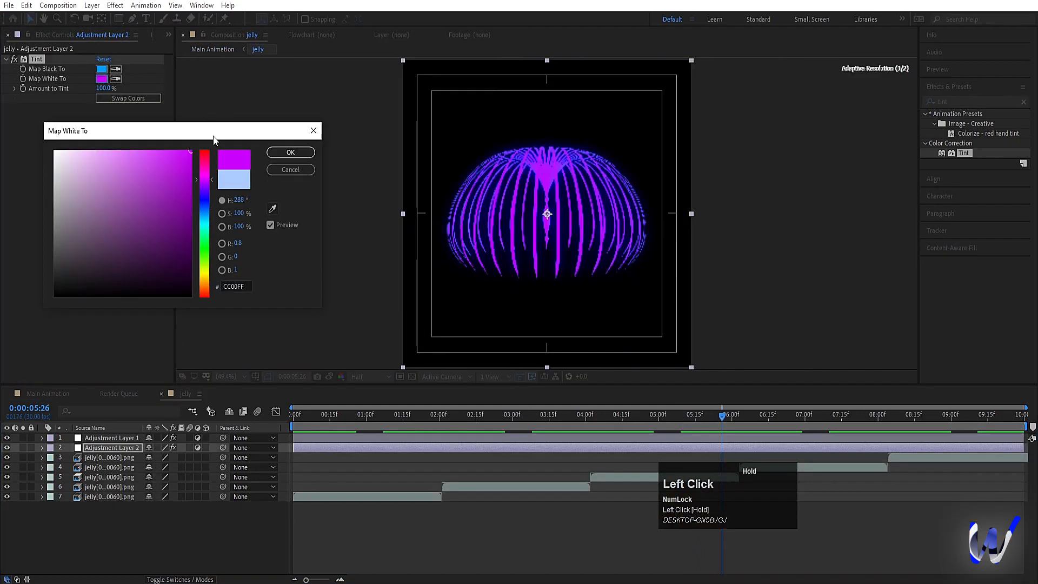
pyautogui.click(290, 152)
# Step: Preview the purple jellyfish in Main Animation from 0:00:00:00
pyautogui.click(61, 393)
pyautogui.press('space')
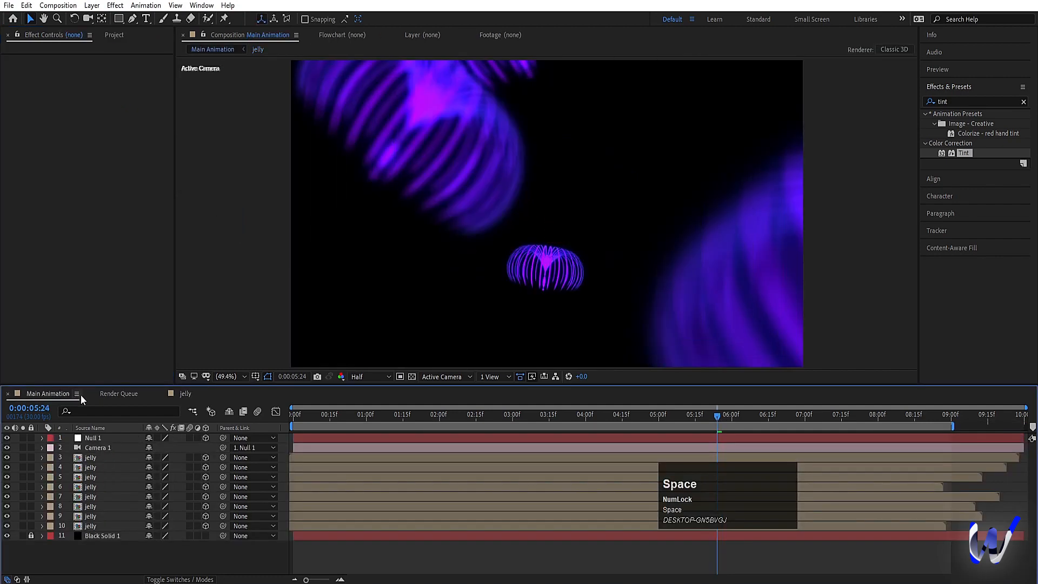
pyautogui.moveTo(365, 416); pyautogui.dragTo(200, 425)
pyautogui.press('space')
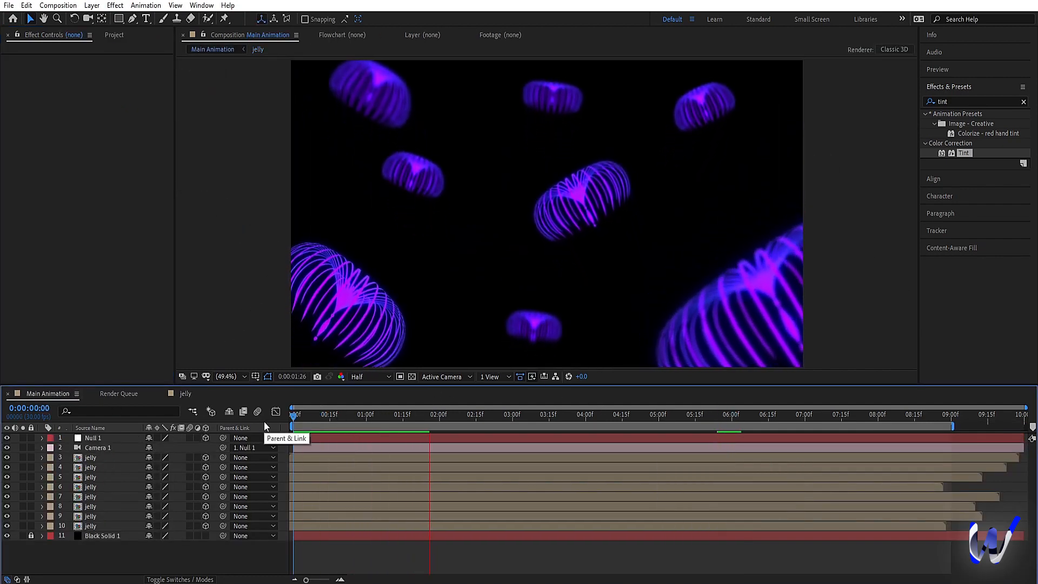
pyautogui.press('space')
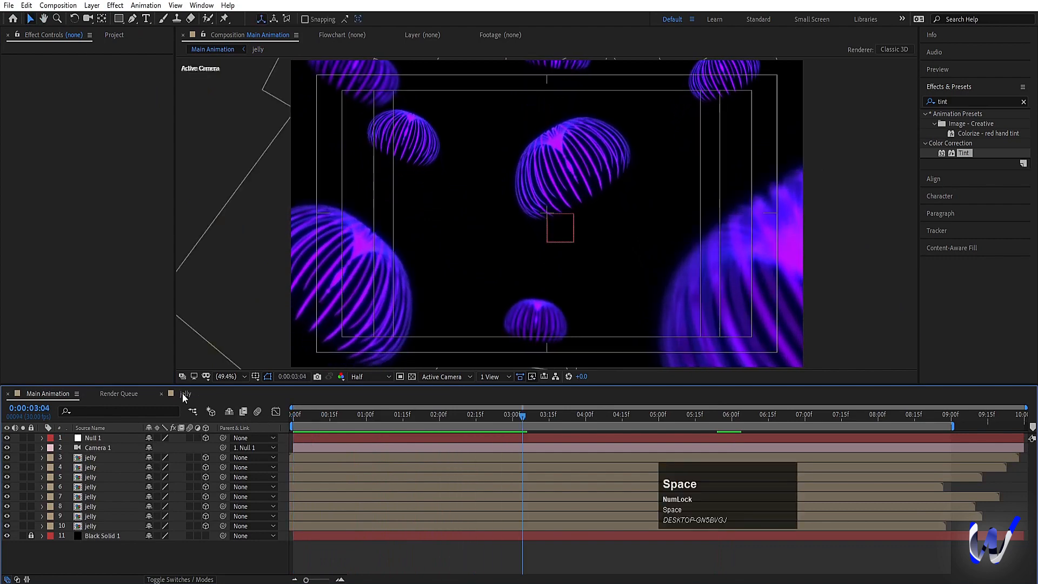
# Step: Set the Map Black To color of the jelly composition's Tint to pure blue 0000FF
pyautogui.click(184, 393)
pyautogui.click(129, 98)
pyautogui.click(128, 98)
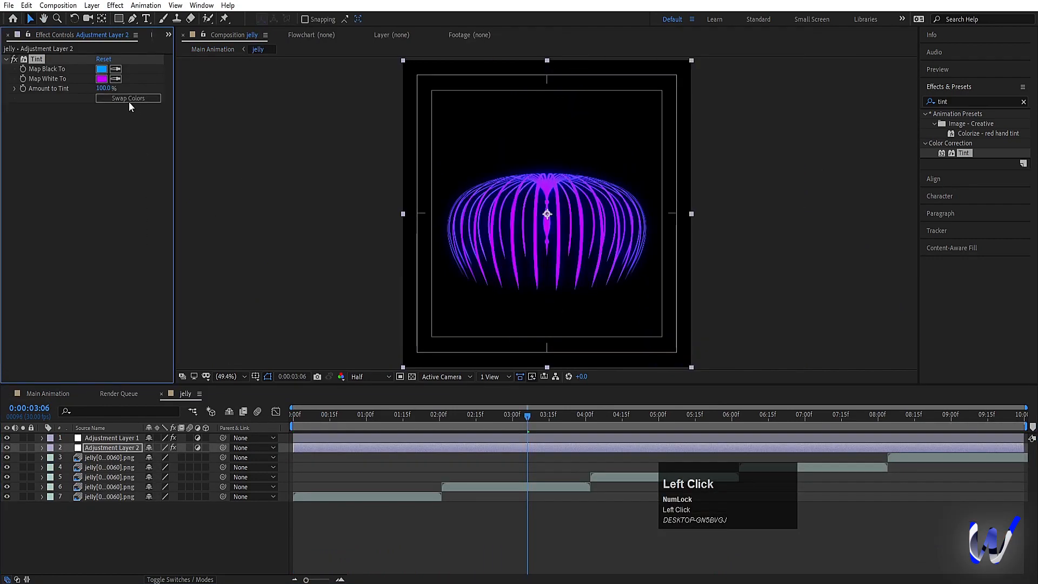
pyautogui.click(101, 69)
pyautogui.write('0000FF')
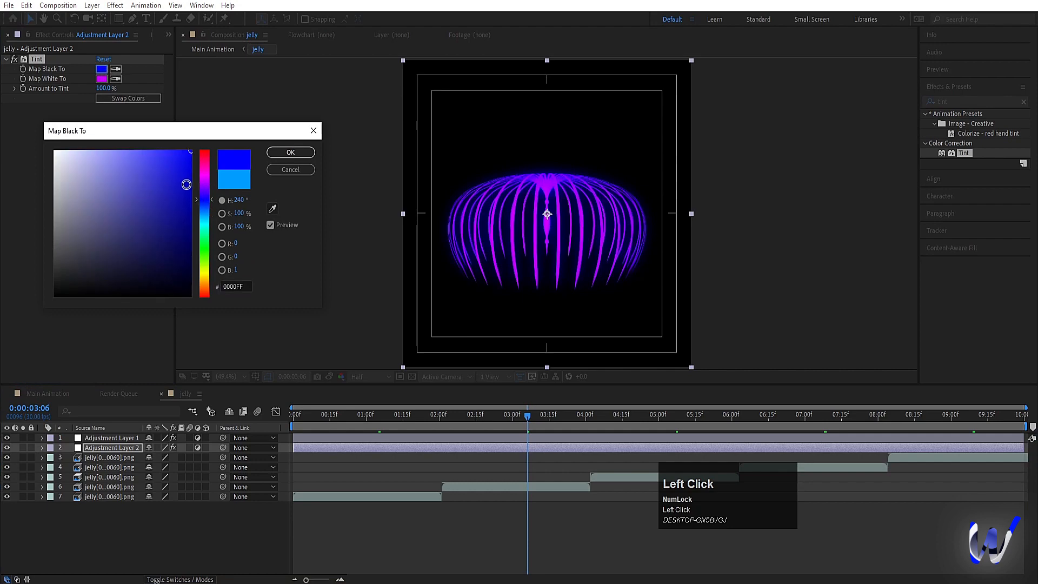
pyautogui.click(290, 147)
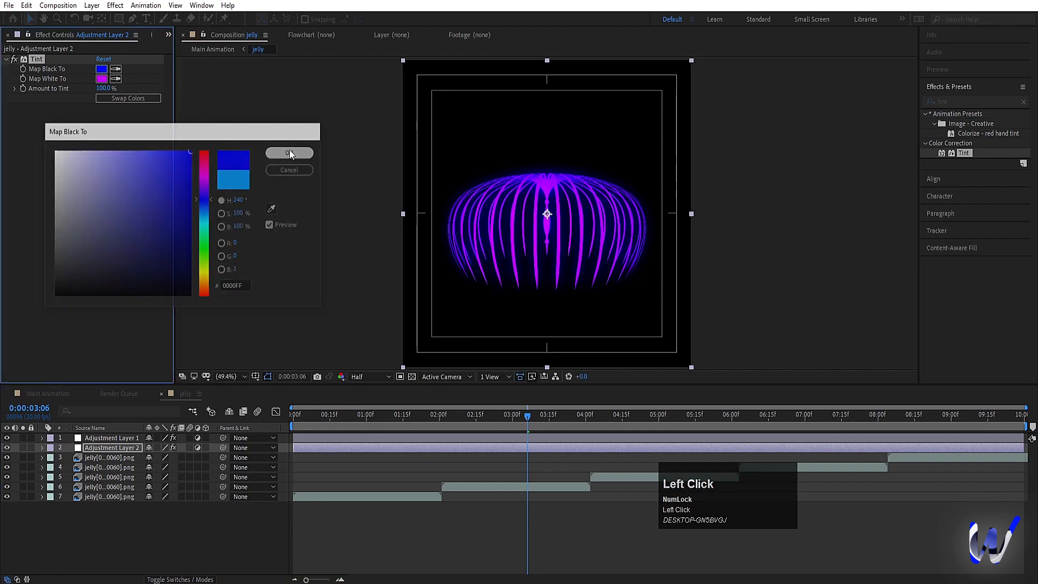
# Step: Preview the blue-and-magenta jellyfish in Main Animation from the current time
pyautogui.click(54, 396)
pyautogui.press('space')
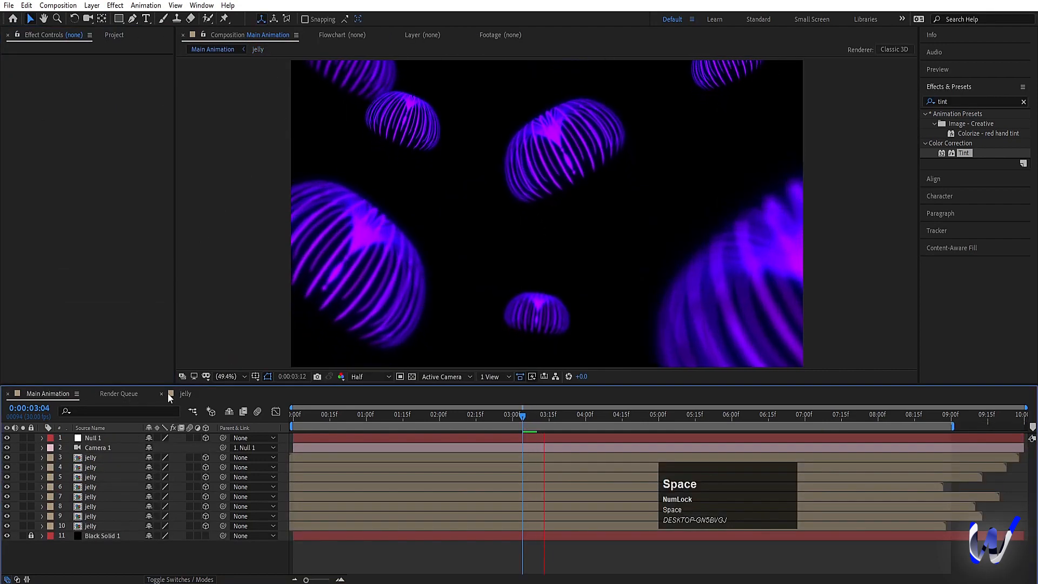
pyautogui.press('space')
# Step: Try the jelly composition's Tint with its black and white colors swapped, check Main Animation, and swap them back
pyautogui.click(177, 394)
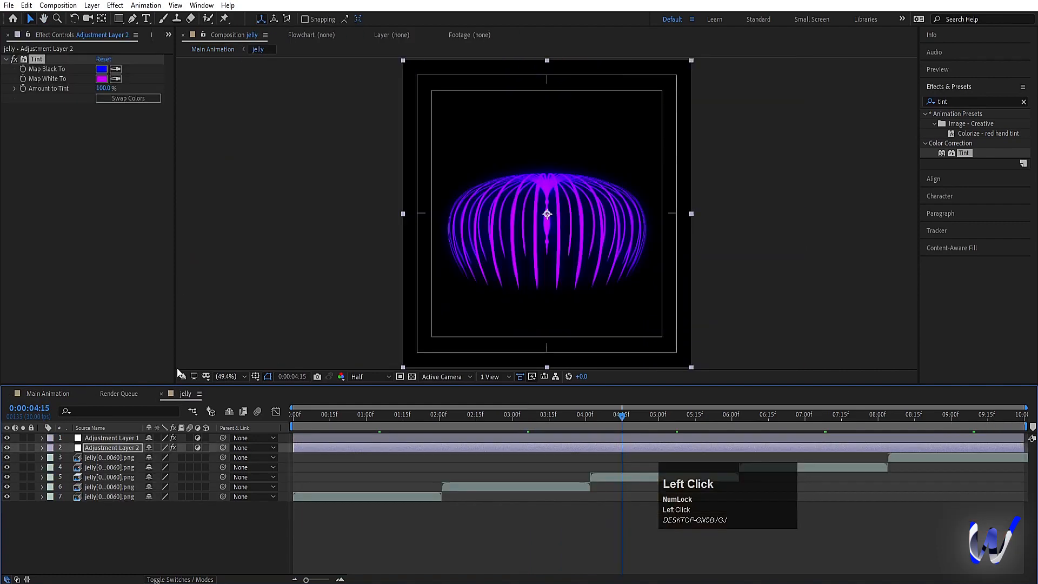
pyautogui.click(131, 98)
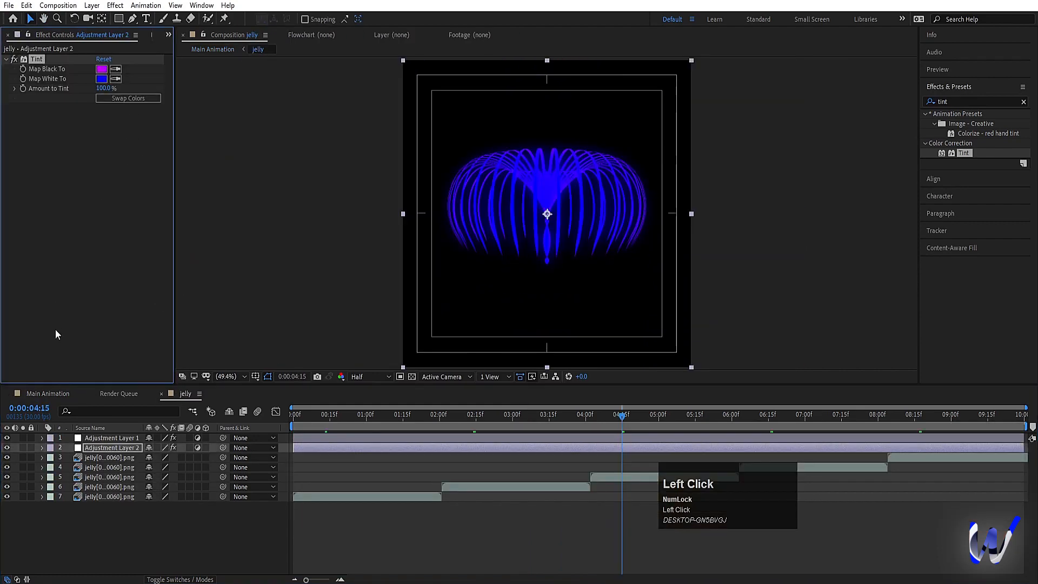
pyautogui.click(56, 396)
pyautogui.click(157, 393)
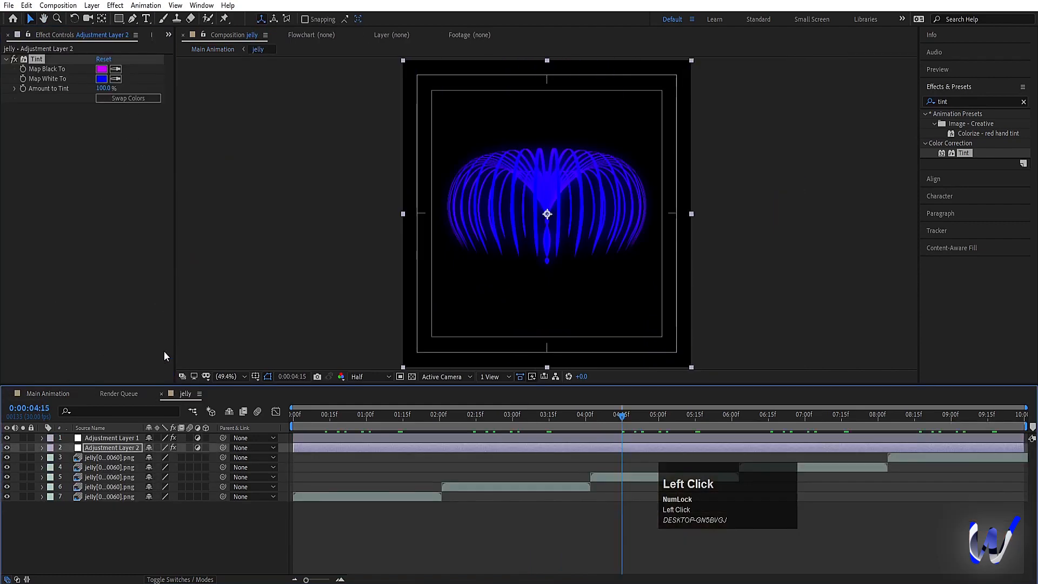
pyautogui.click(126, 99)
# Step: Lighten the Map White To color of the jelly composition's Tint to pale pinkish violet E57CFF
pyautogui.click(102, 79)
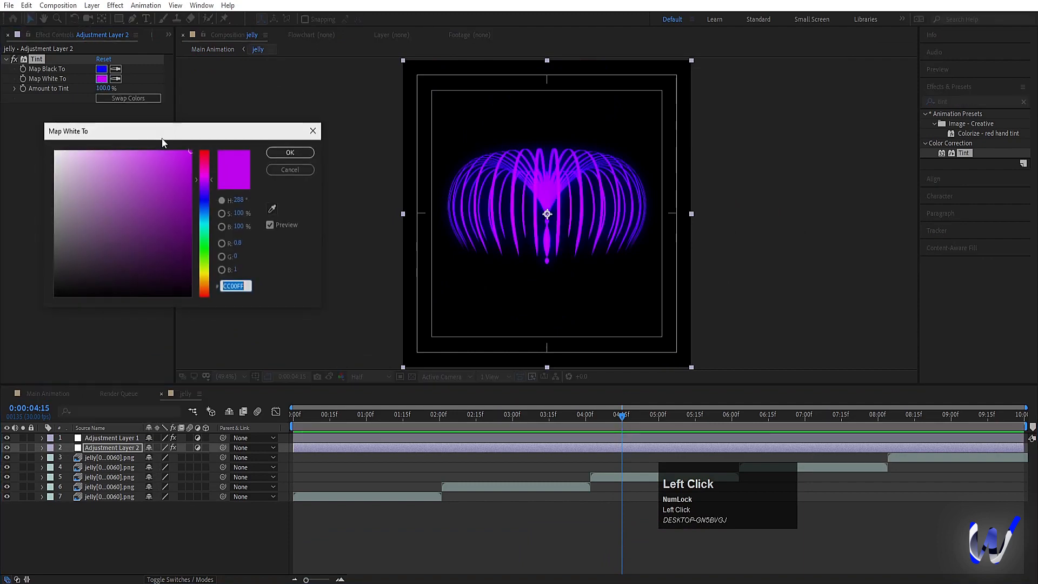
pyautogui.moveTo(148, 113); pyautogui.dragTo(128, 94)
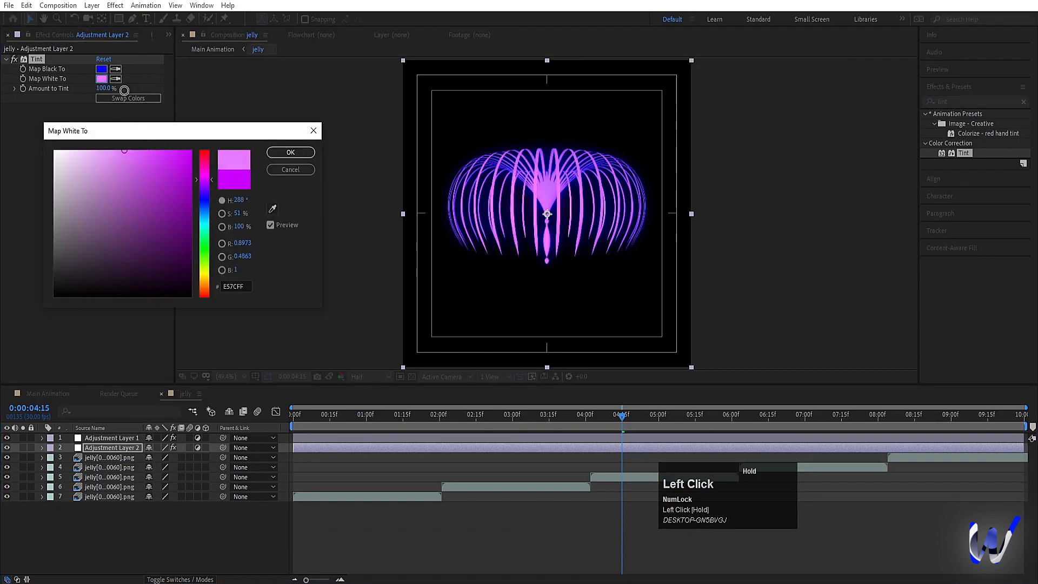
pyautogui.click(288, 153)
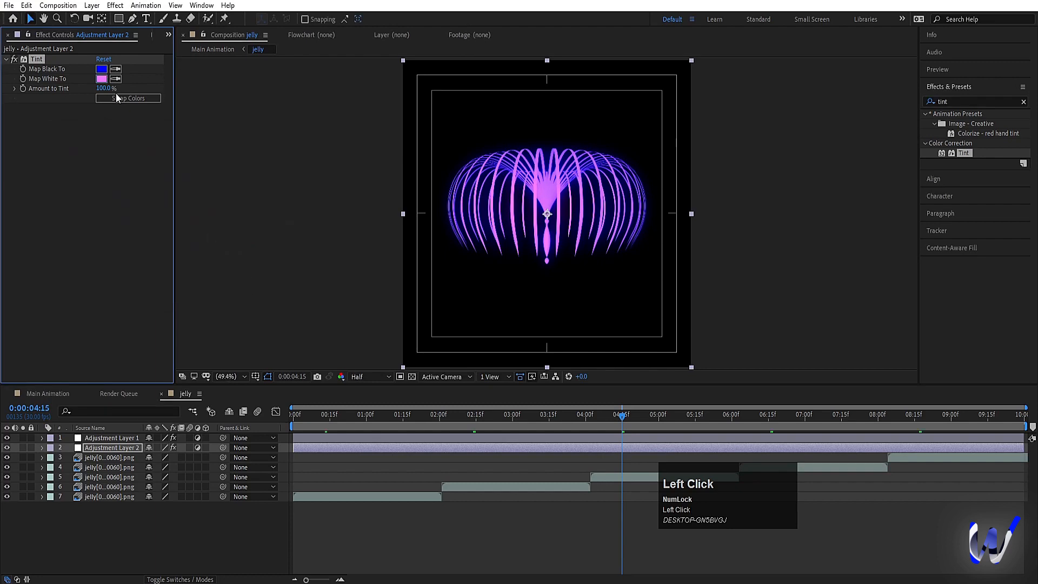
# Step: Preview the jellyfish with the lighter violet highlights in Main Animation
pyautogui.click(39, 393)
pyautogui.press('space')
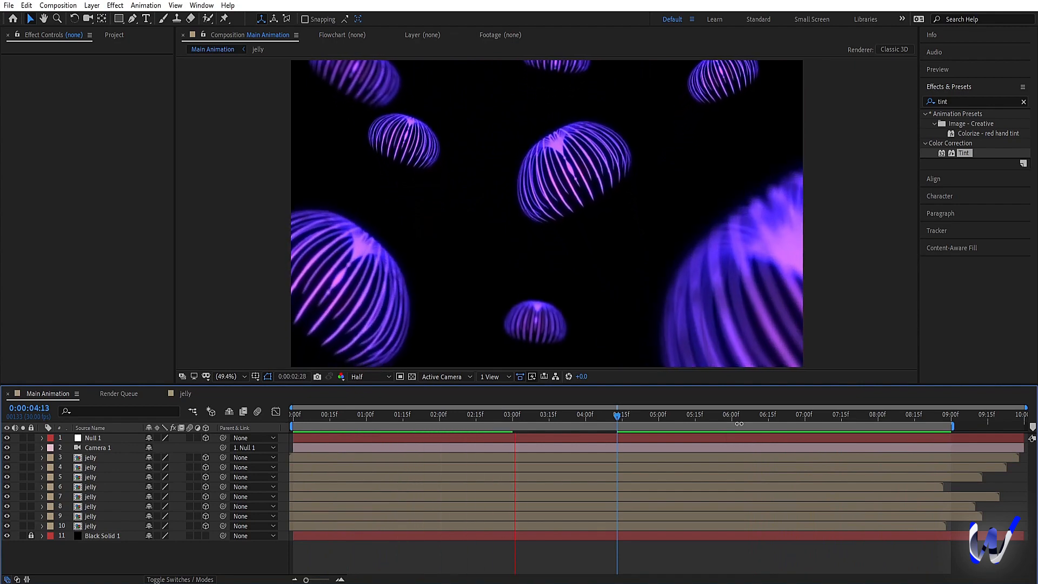
pyautogui.press('space')
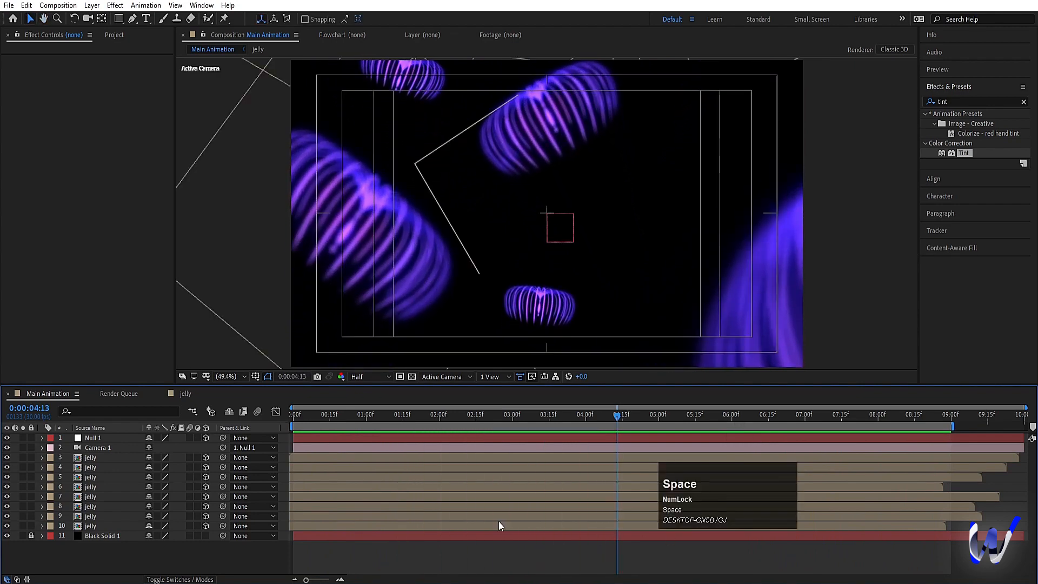